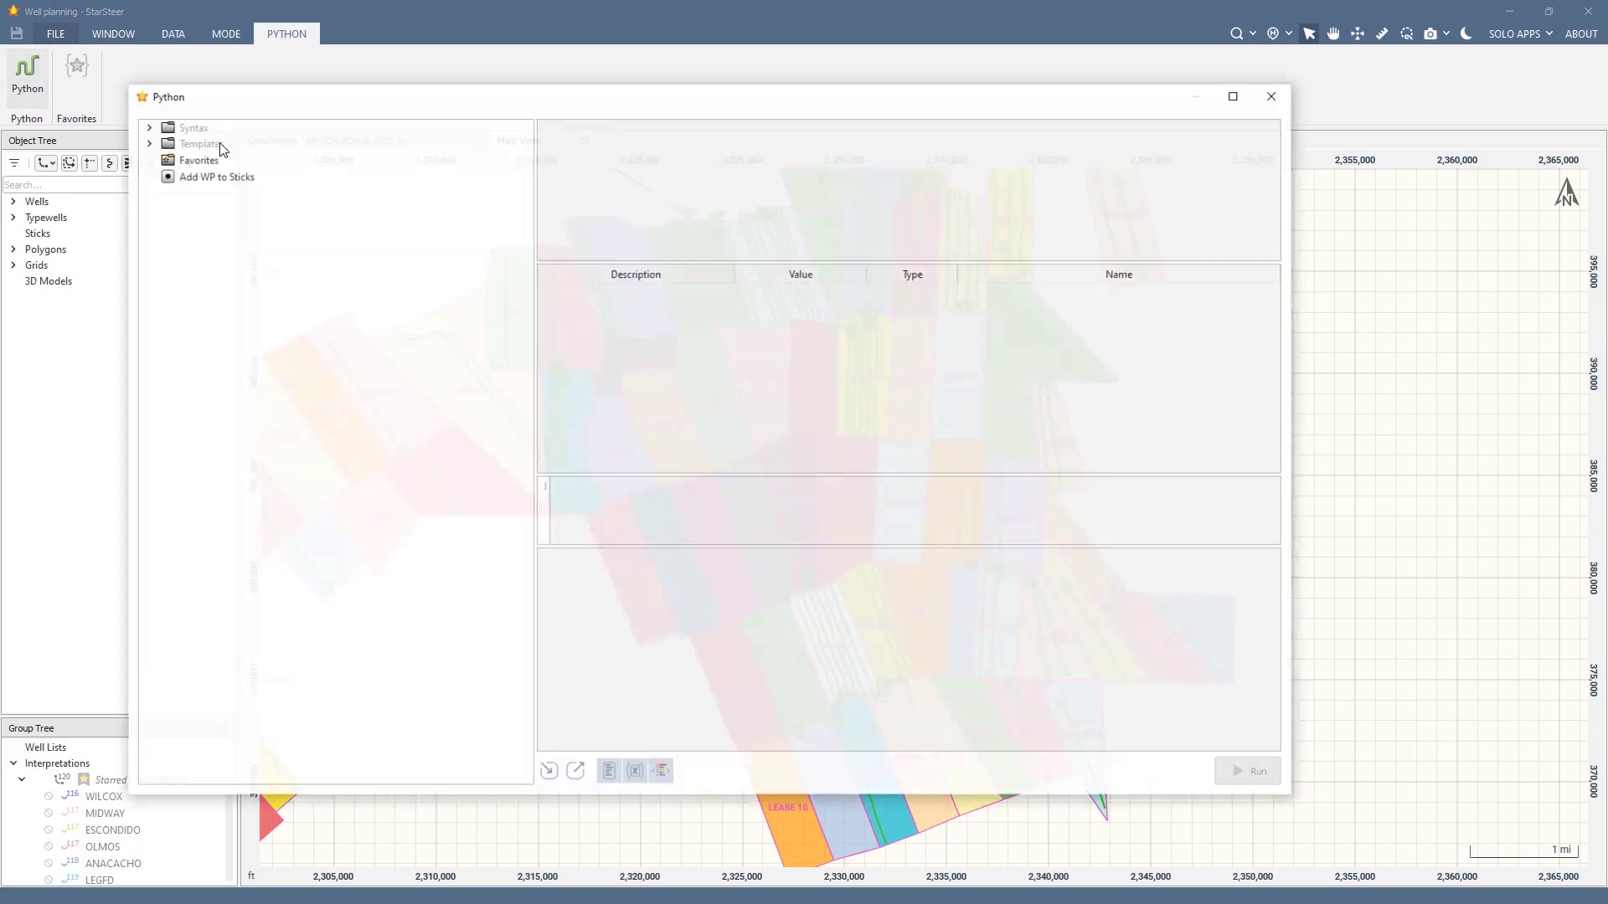
# Step: Copy the Import Sticks from PDF Plat script from the Sticks templates, paste it outside the templates and open the copy
pyautogui.click(149, 143)
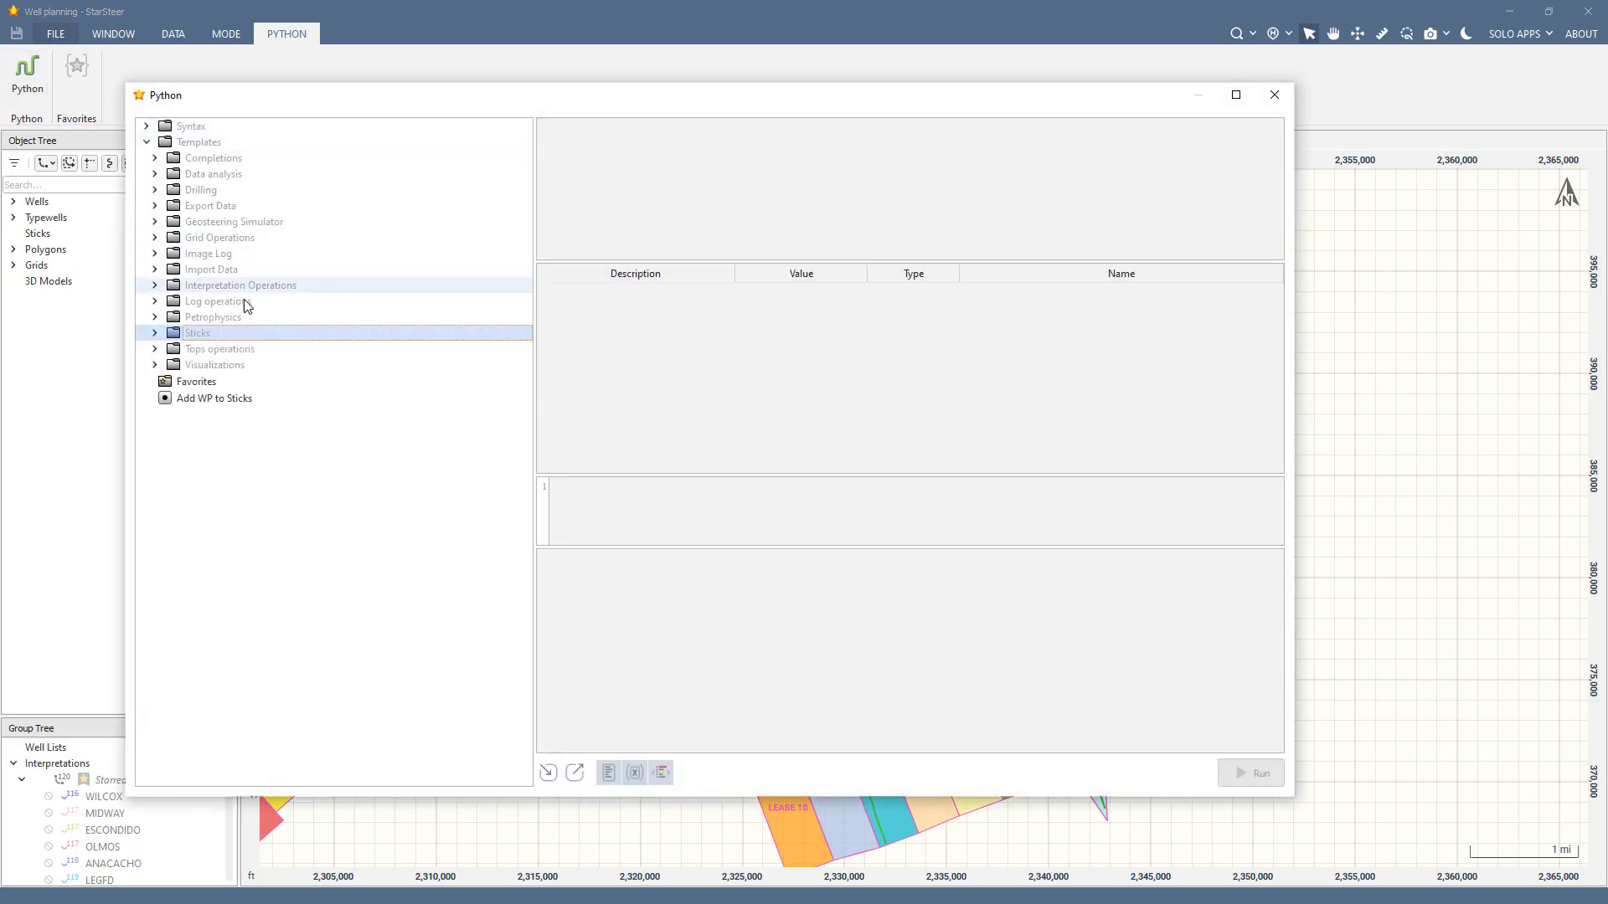
pyautogui.click(155, 333)
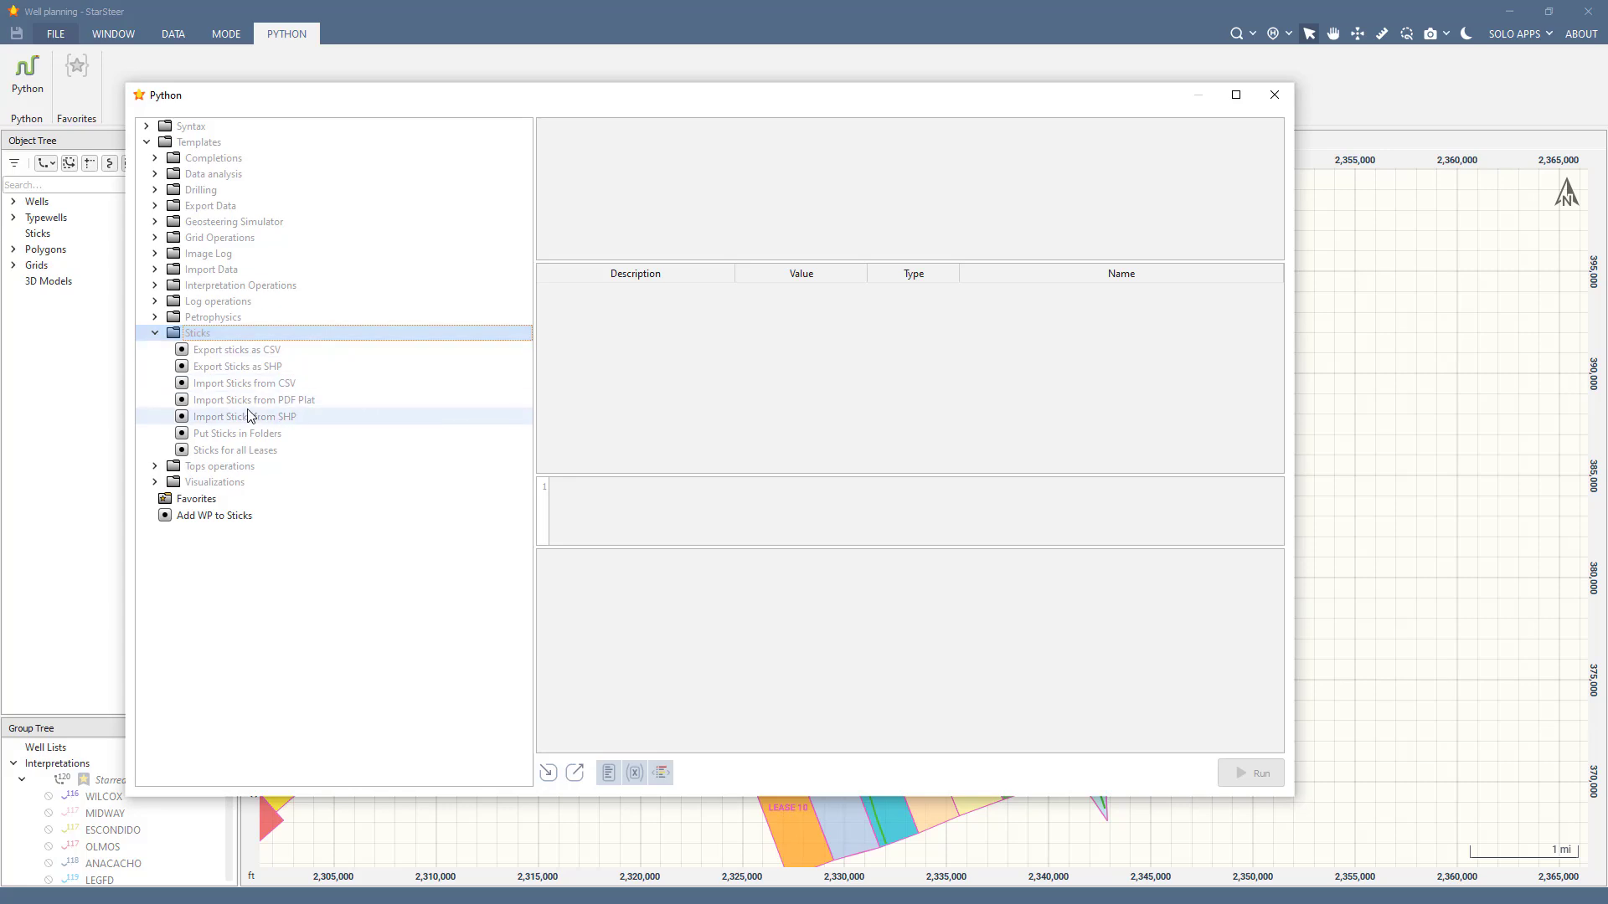
pyautogui.rightClick(317, 406)
pyautogui.click(237, 564)
pyautogui.rightClick(235, 563)
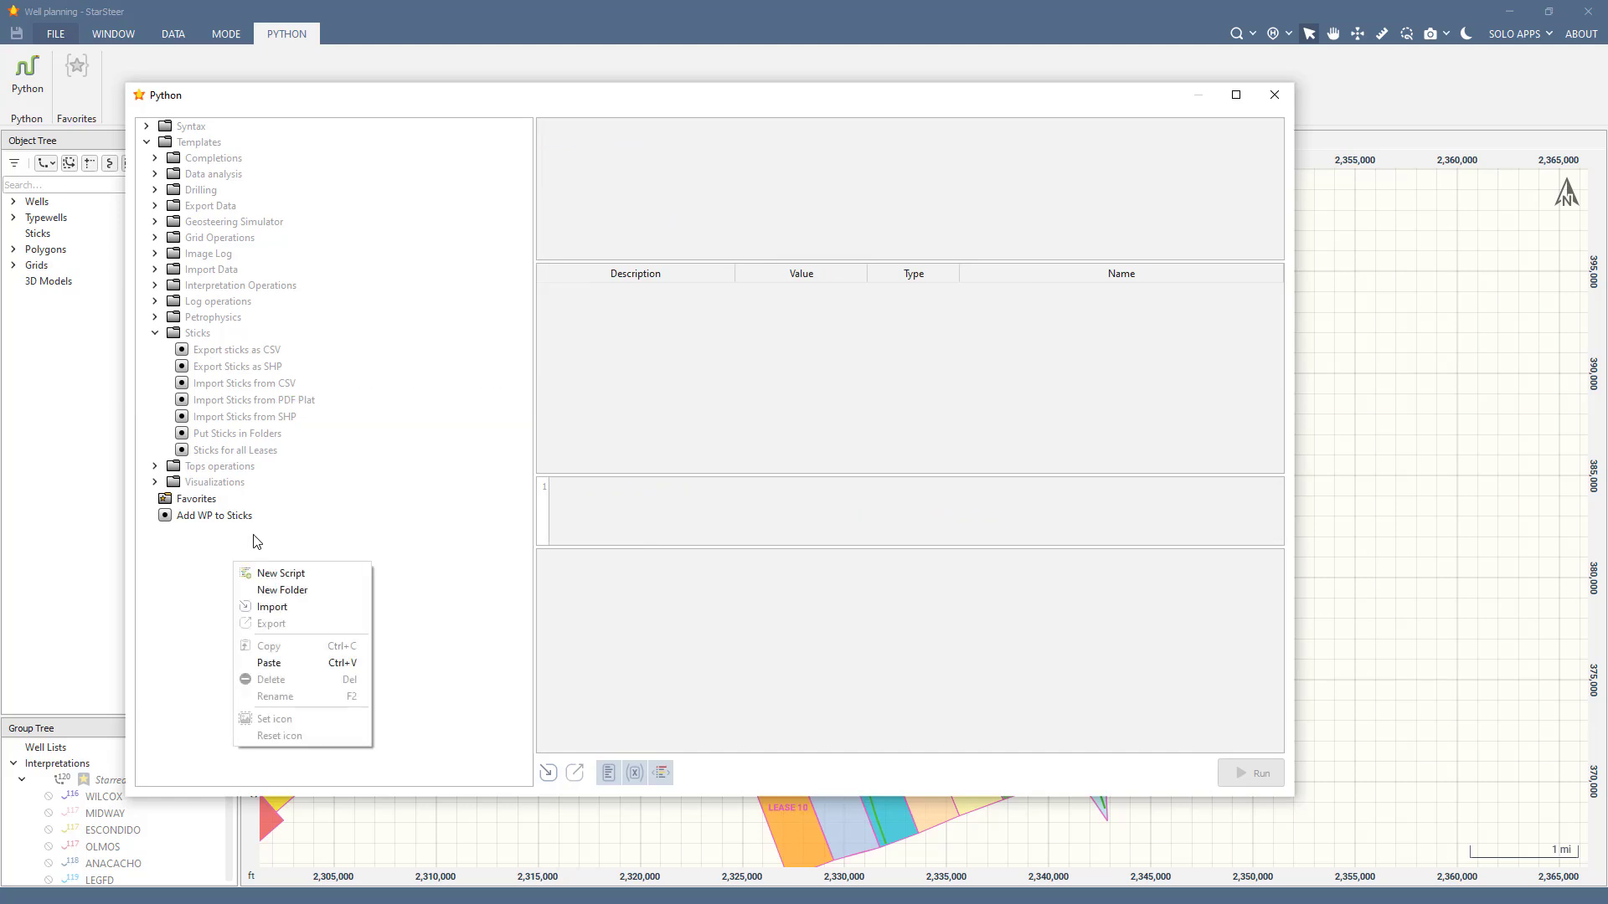
pyautogui.click(269, 662)
pyautogui.click(234, 533)
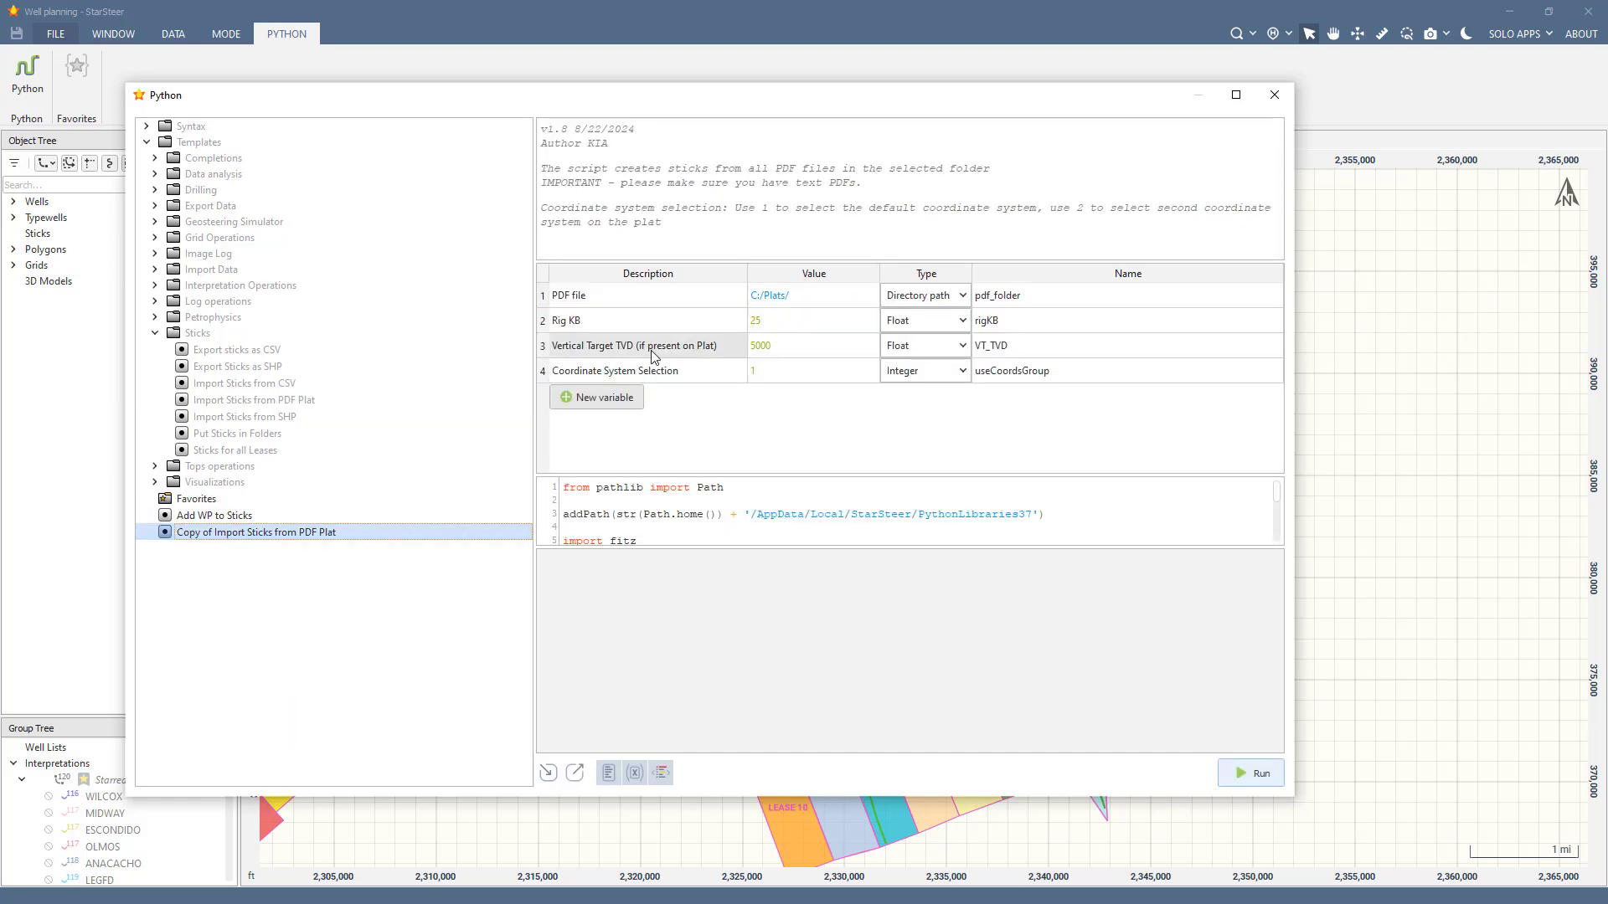
# Step: Set the script's PDF file directory to the Texas Plats folder on the Desktop, checking the plat PDFs it contains
pyautogui.doubleClick(819, 303)
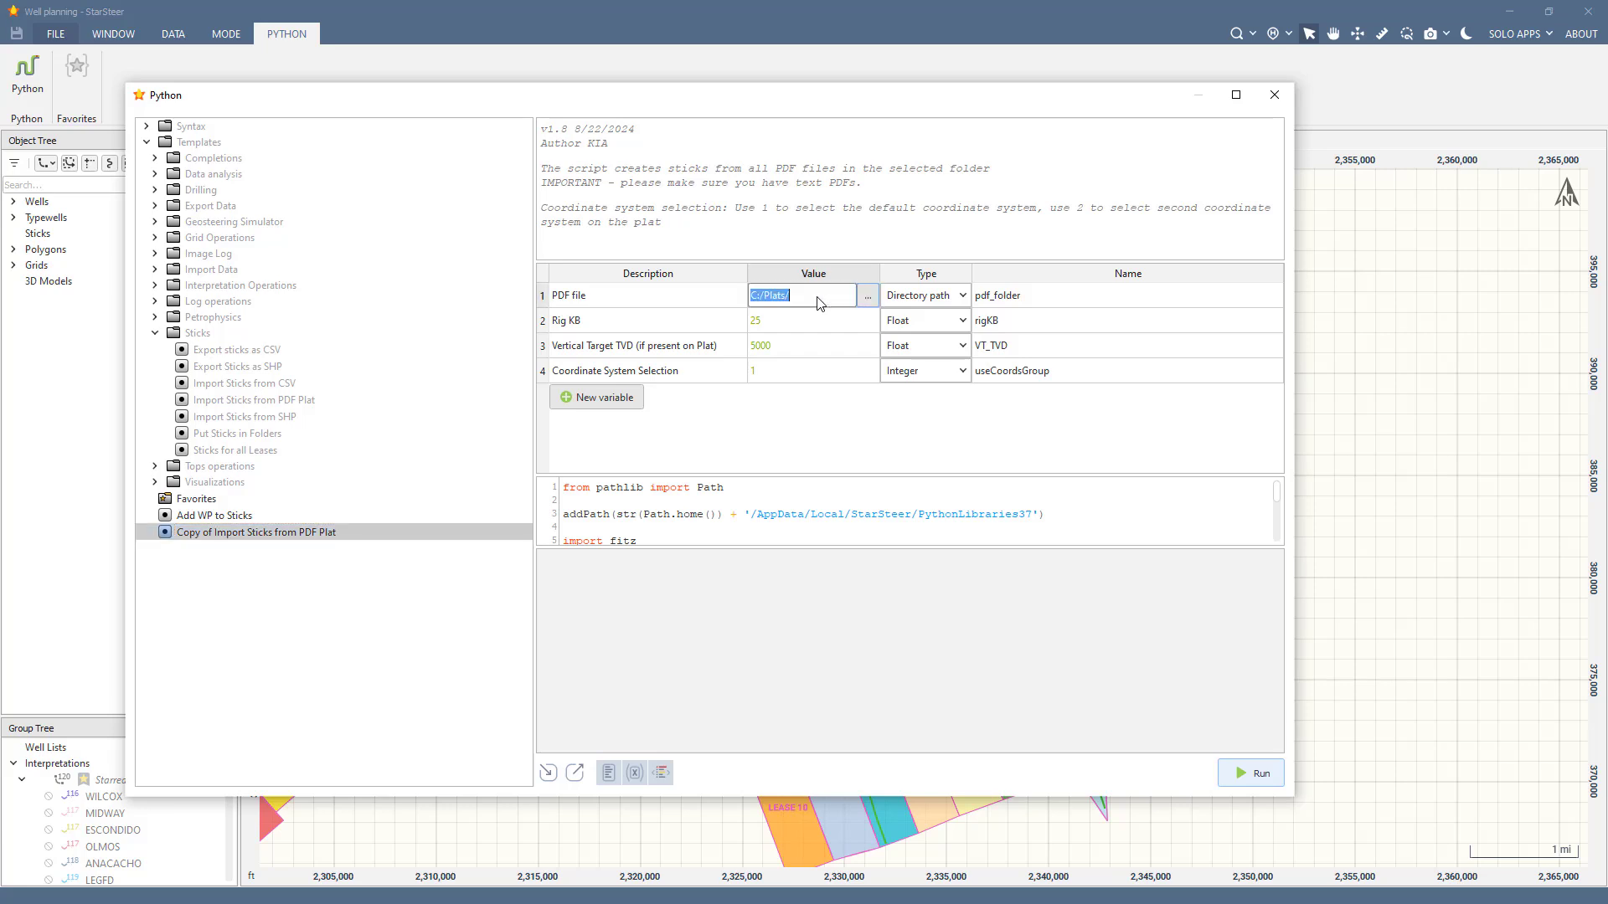
pyautogui.click(868, 302)
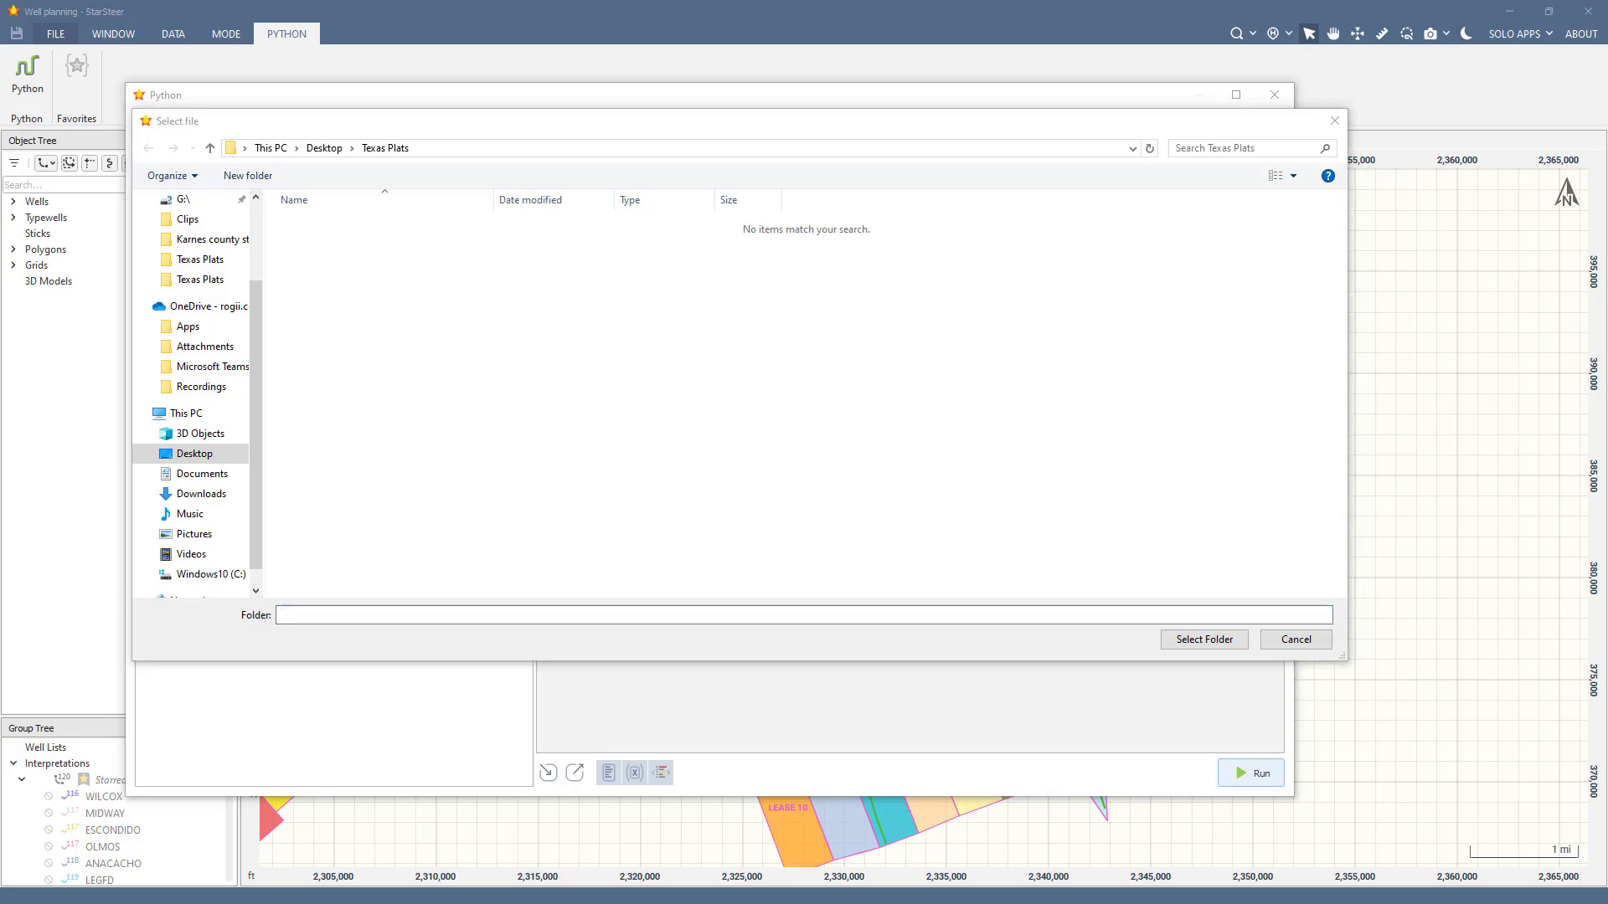
pyautogui.moveTo(1607, 129); pyautogui.dragTo(627, 140)
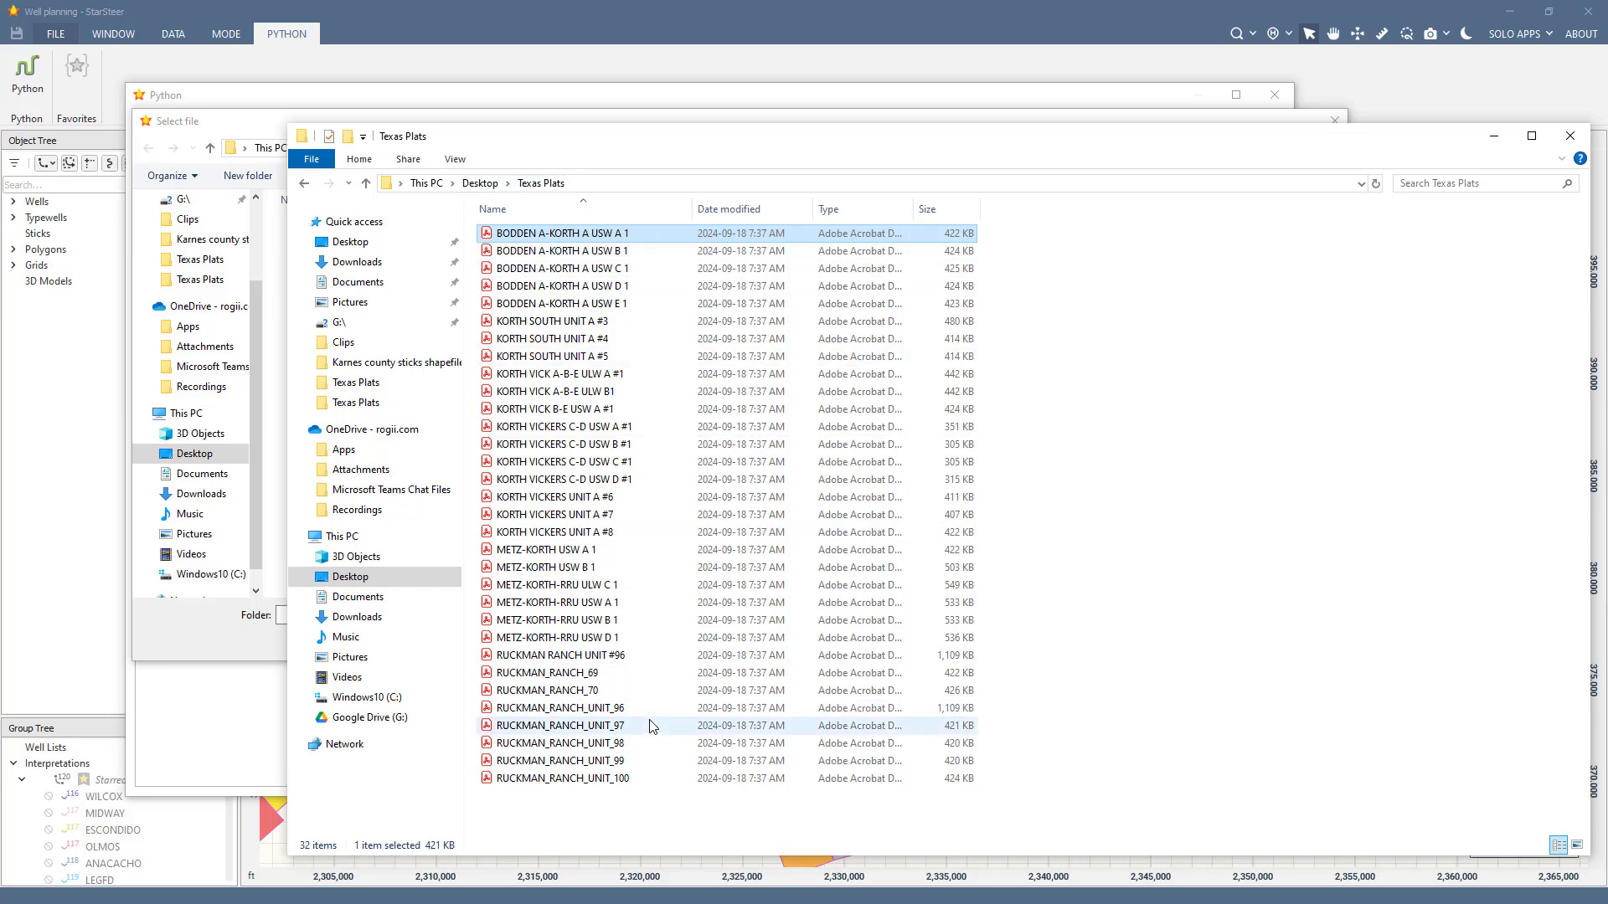
pyautogui.moveTo(854, 137); pyautogui.dragTo(1607, 136)
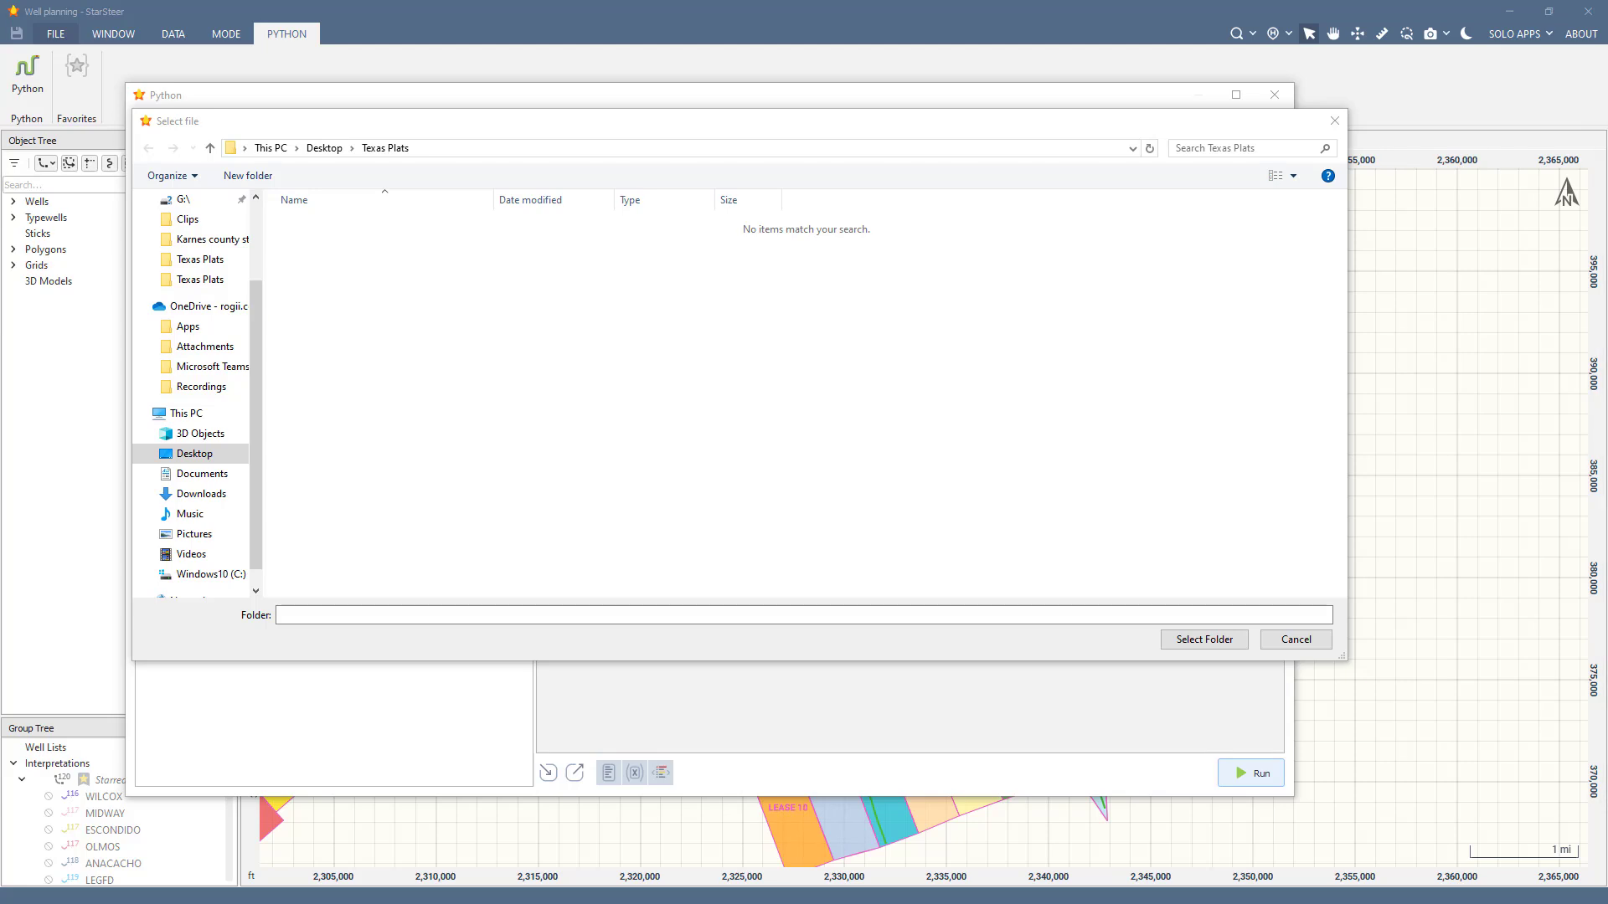
pyautogui.click(1218, 640)
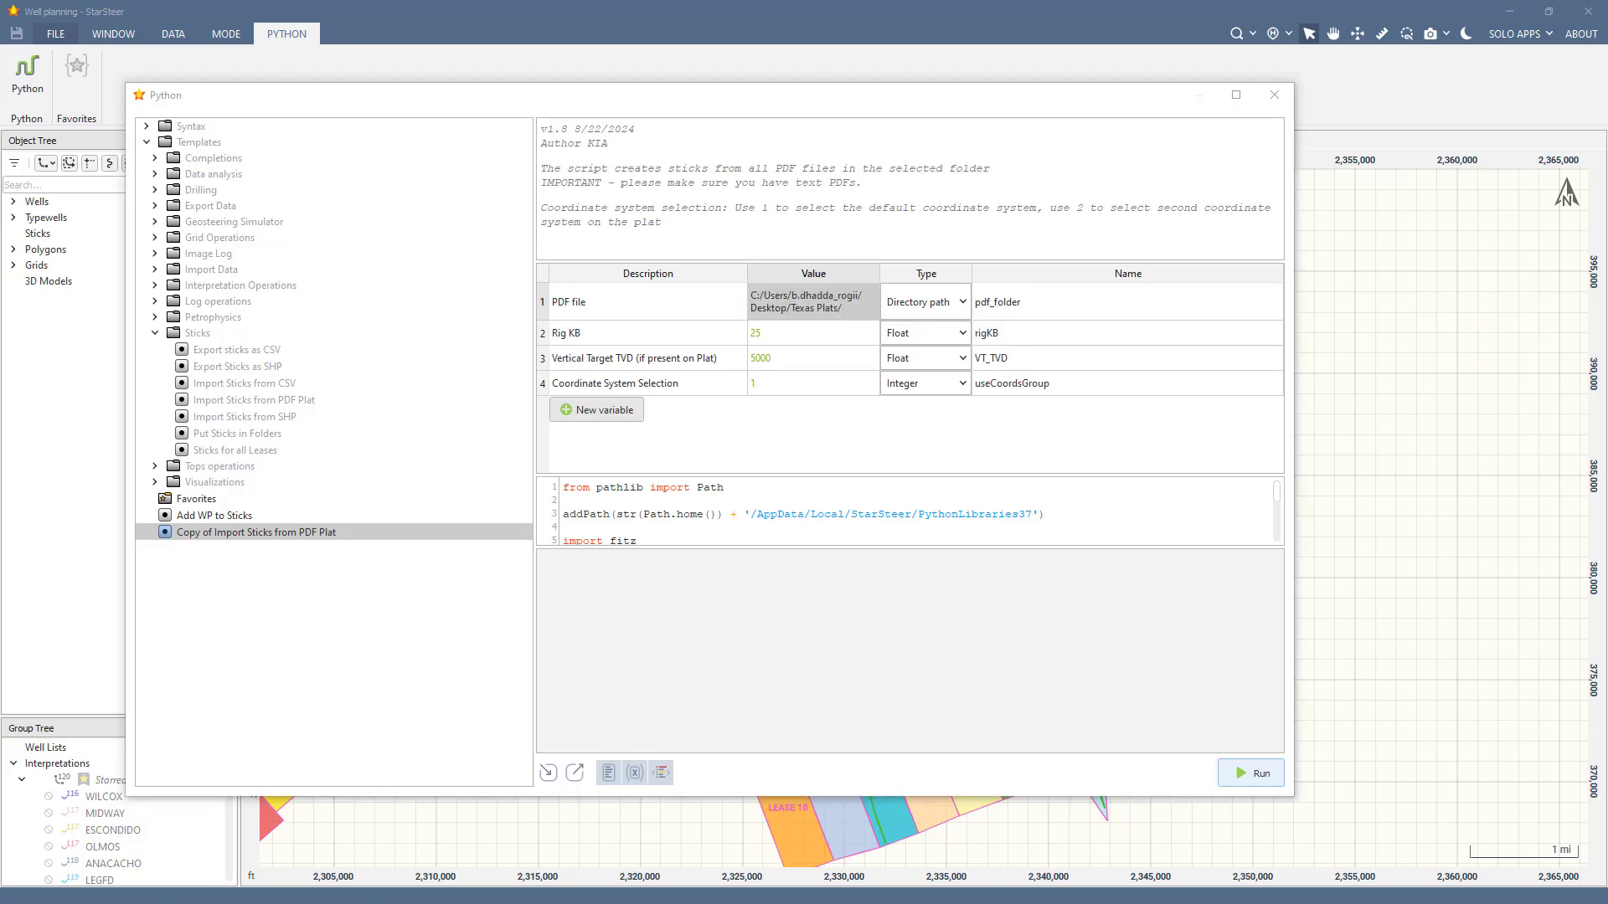
# Step: Examine the proposed surface, vertical target, take point and bottom hole locations on the BODDEN A-KORTH A USW A 1 plat PDF
pyautogui.moveTo(1607, 126); pyautogui.dragTo(893, 101)
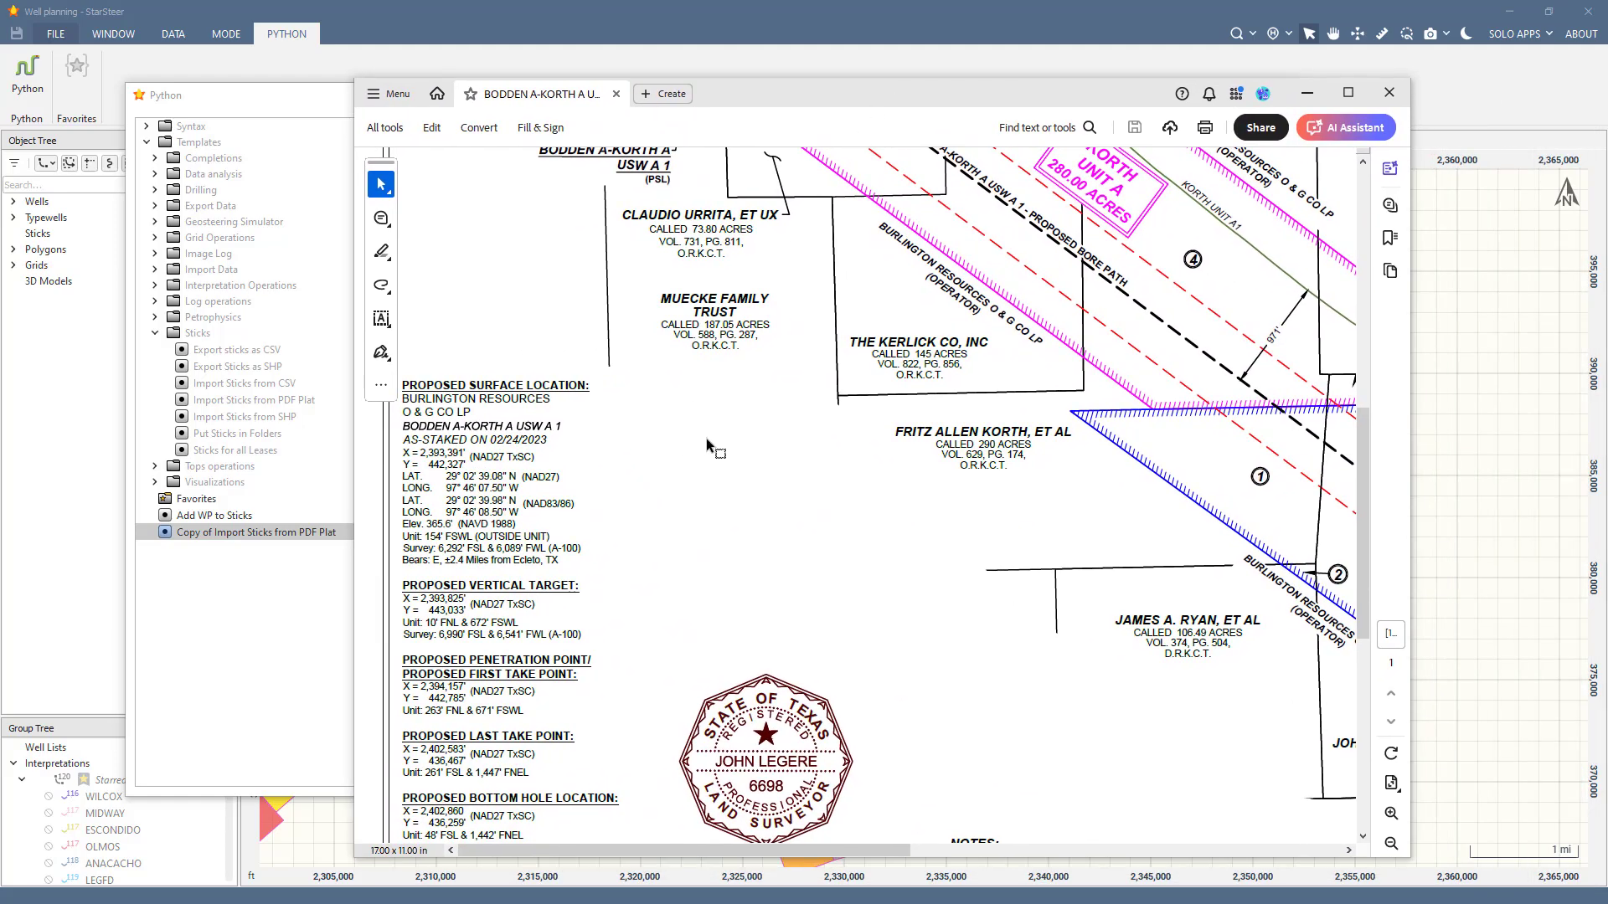
pyautogui.scroll(4, 706, 439)
pyautogui.scroll(-5, 707, 443)
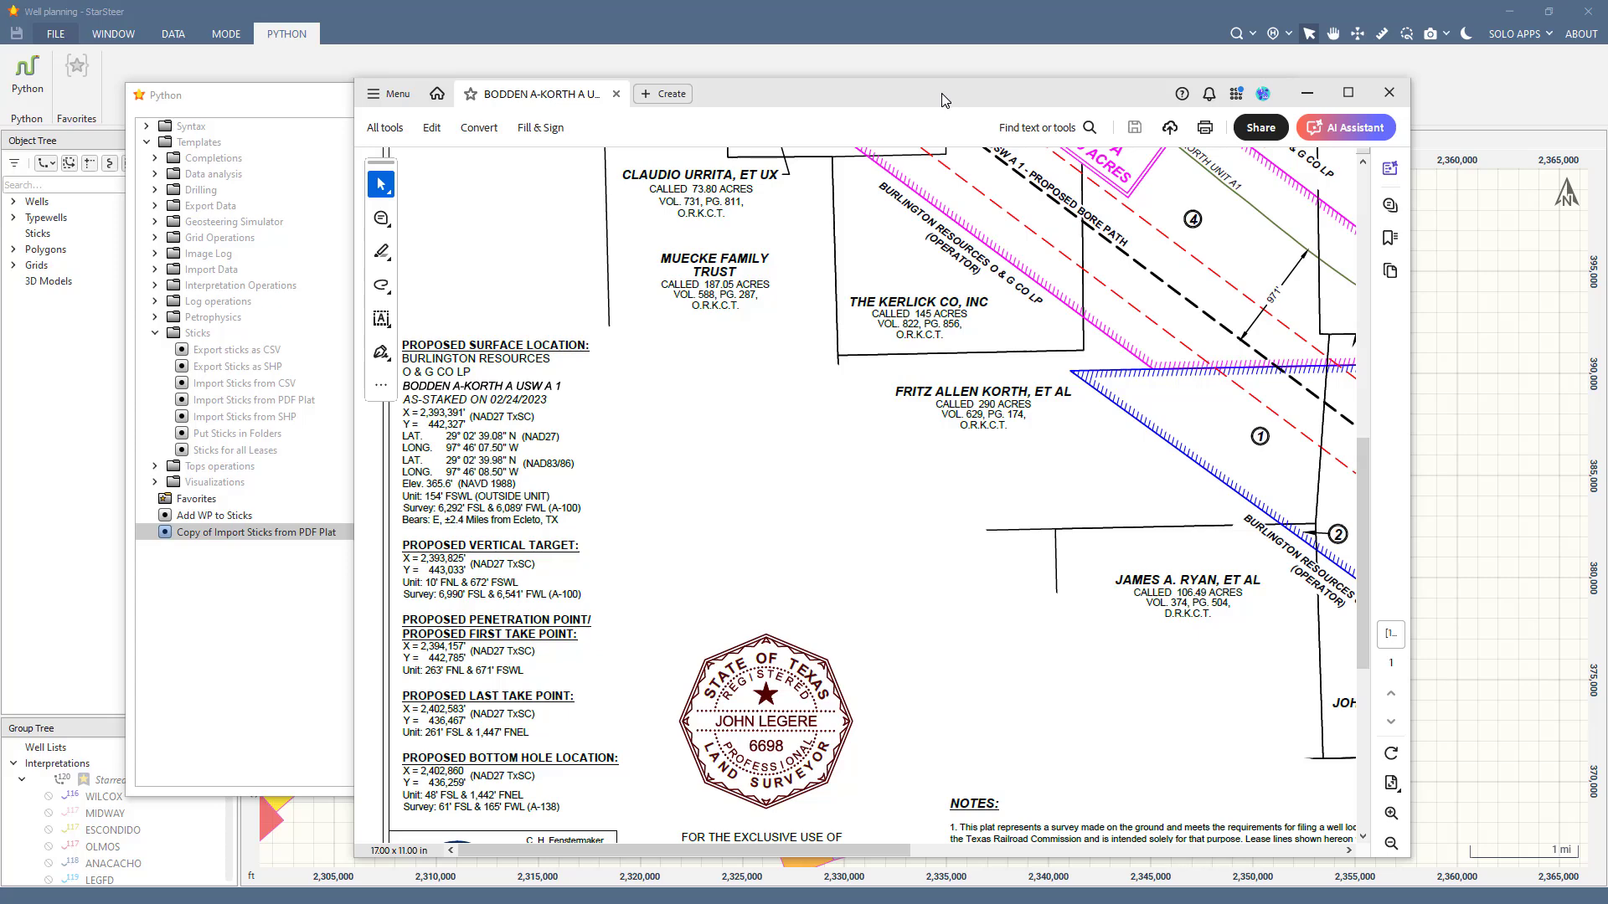
pyautogui.moveTo(944, 100); pyautogui.dragTo(1607, 99)
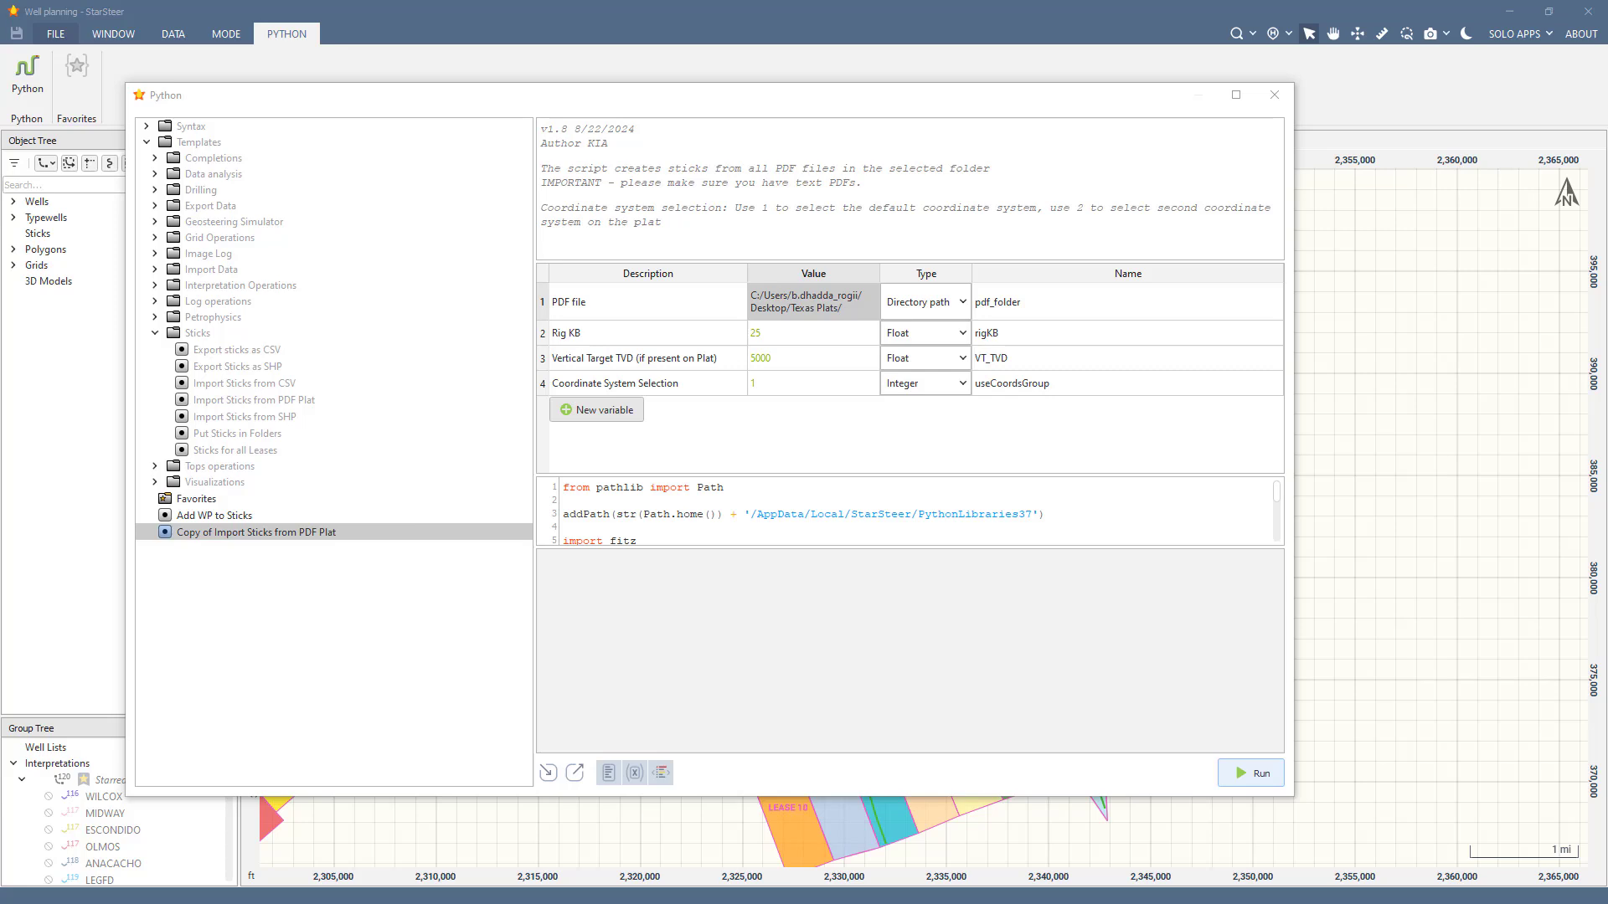
# Step: Run the copied plat import script, review its output log and close the Python window
pyautogui.click(891, 446)
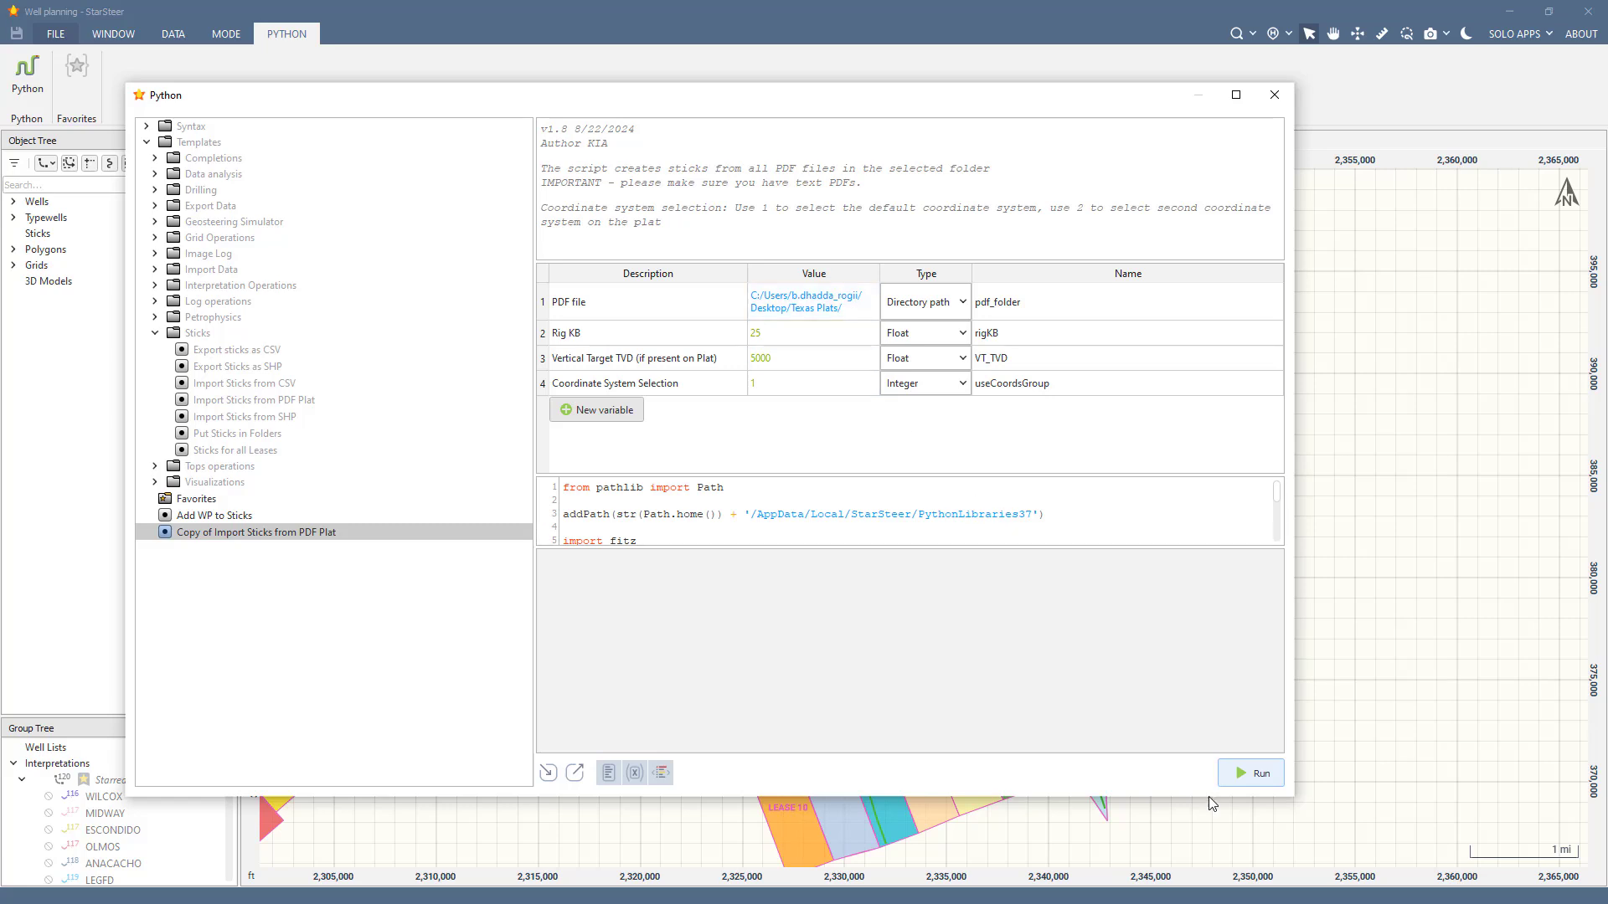
pyautogui.click(1242, 771)
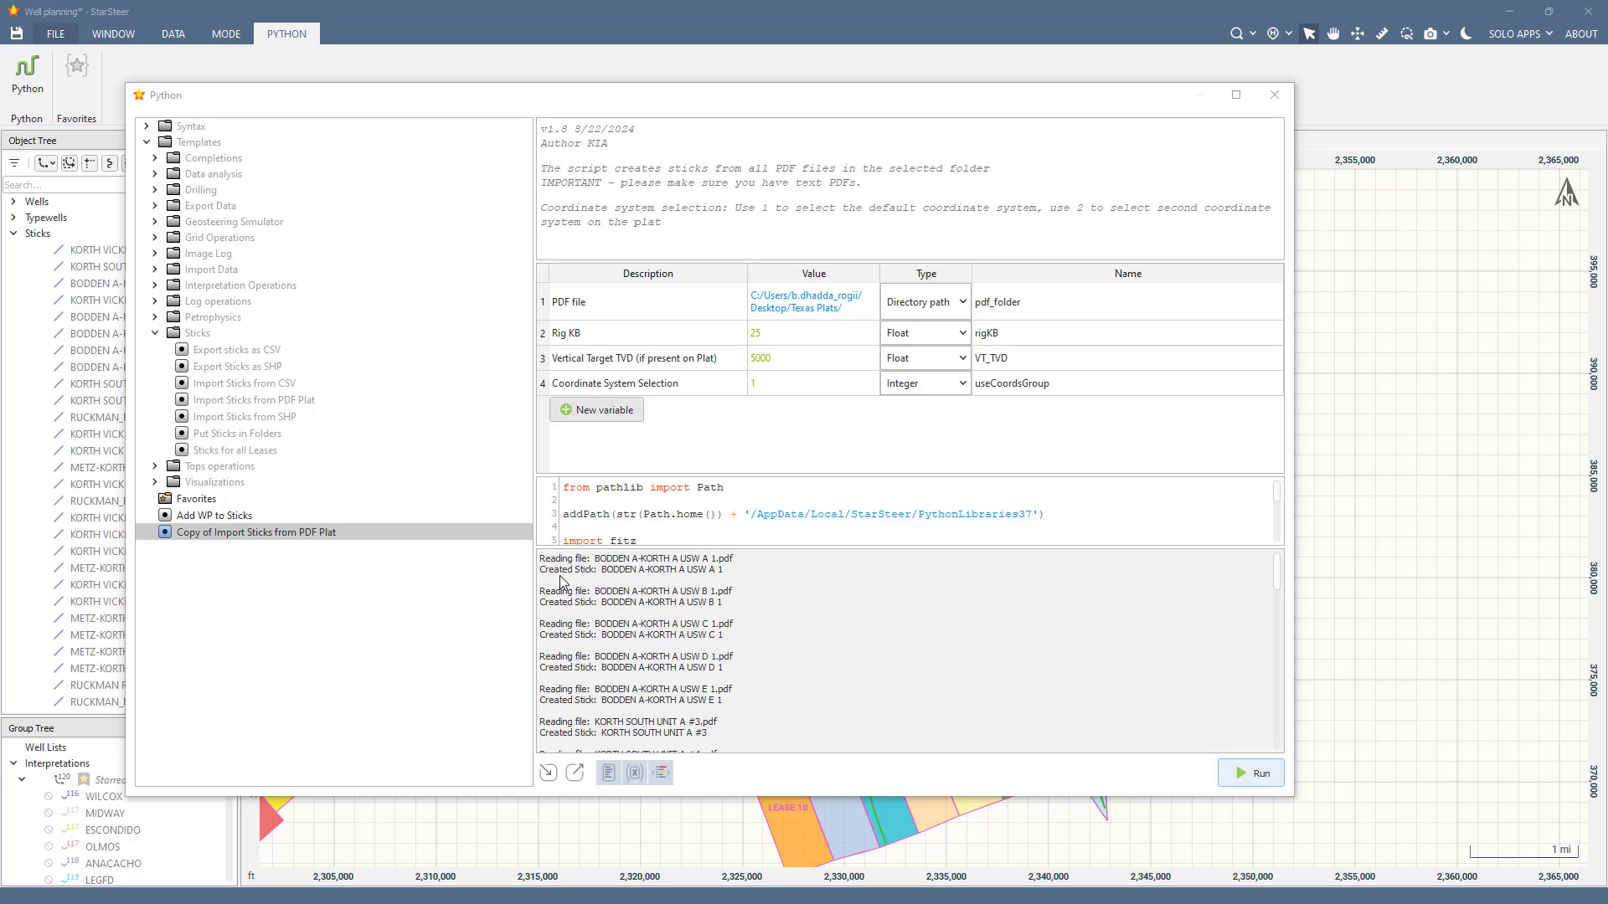
pyautogui.scroll(-10, 656, 580)
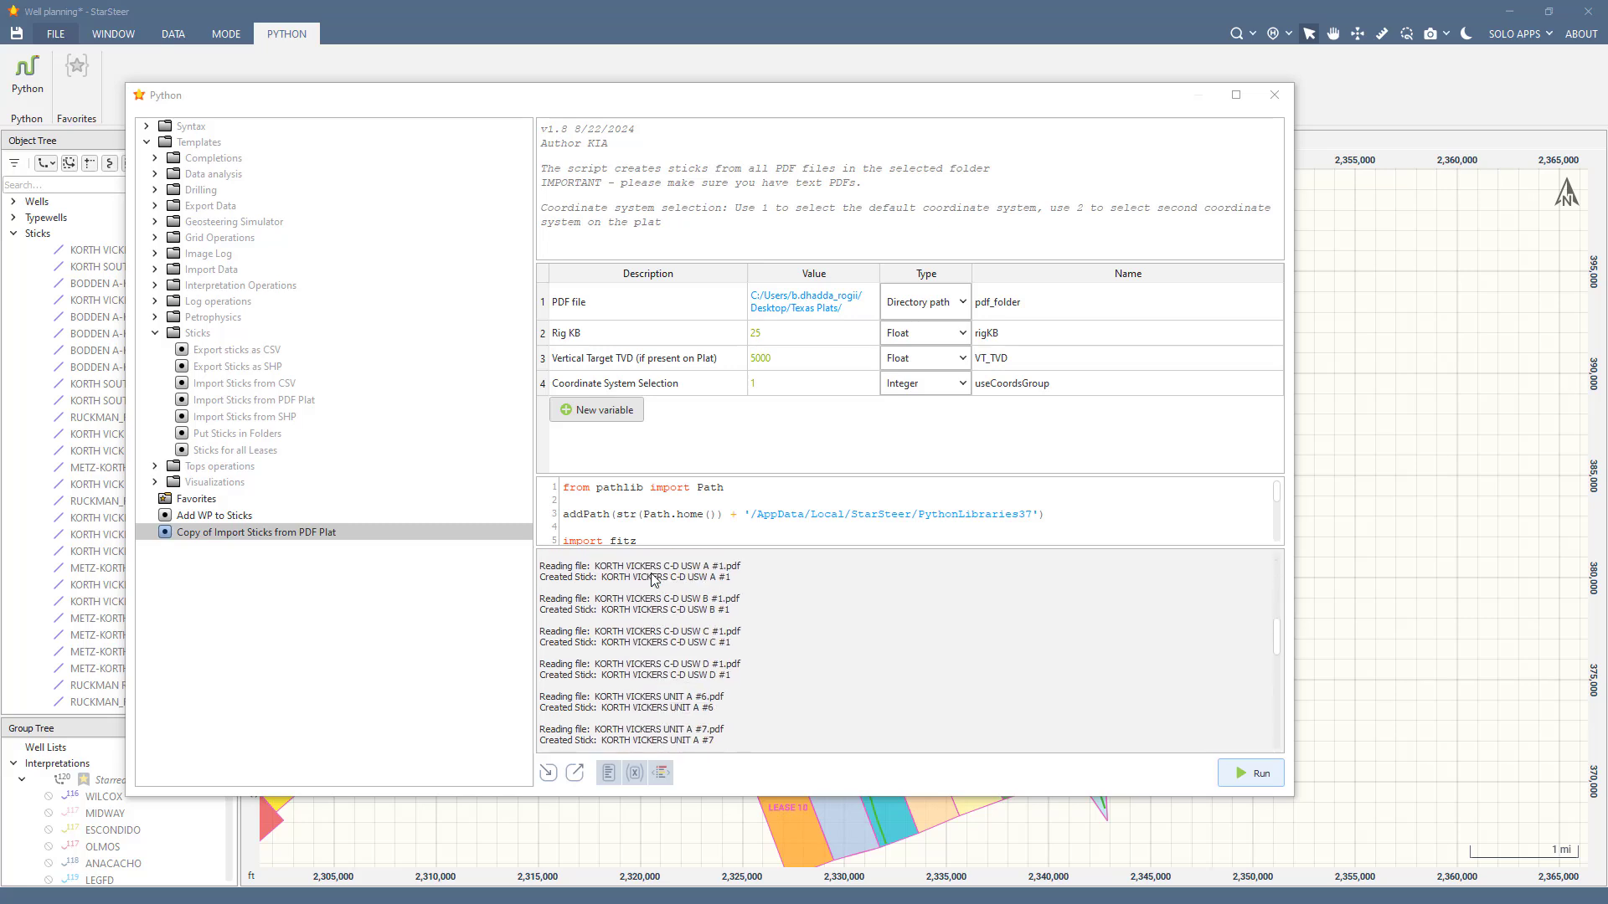
pyautogui.scroll(10, 710, 626)
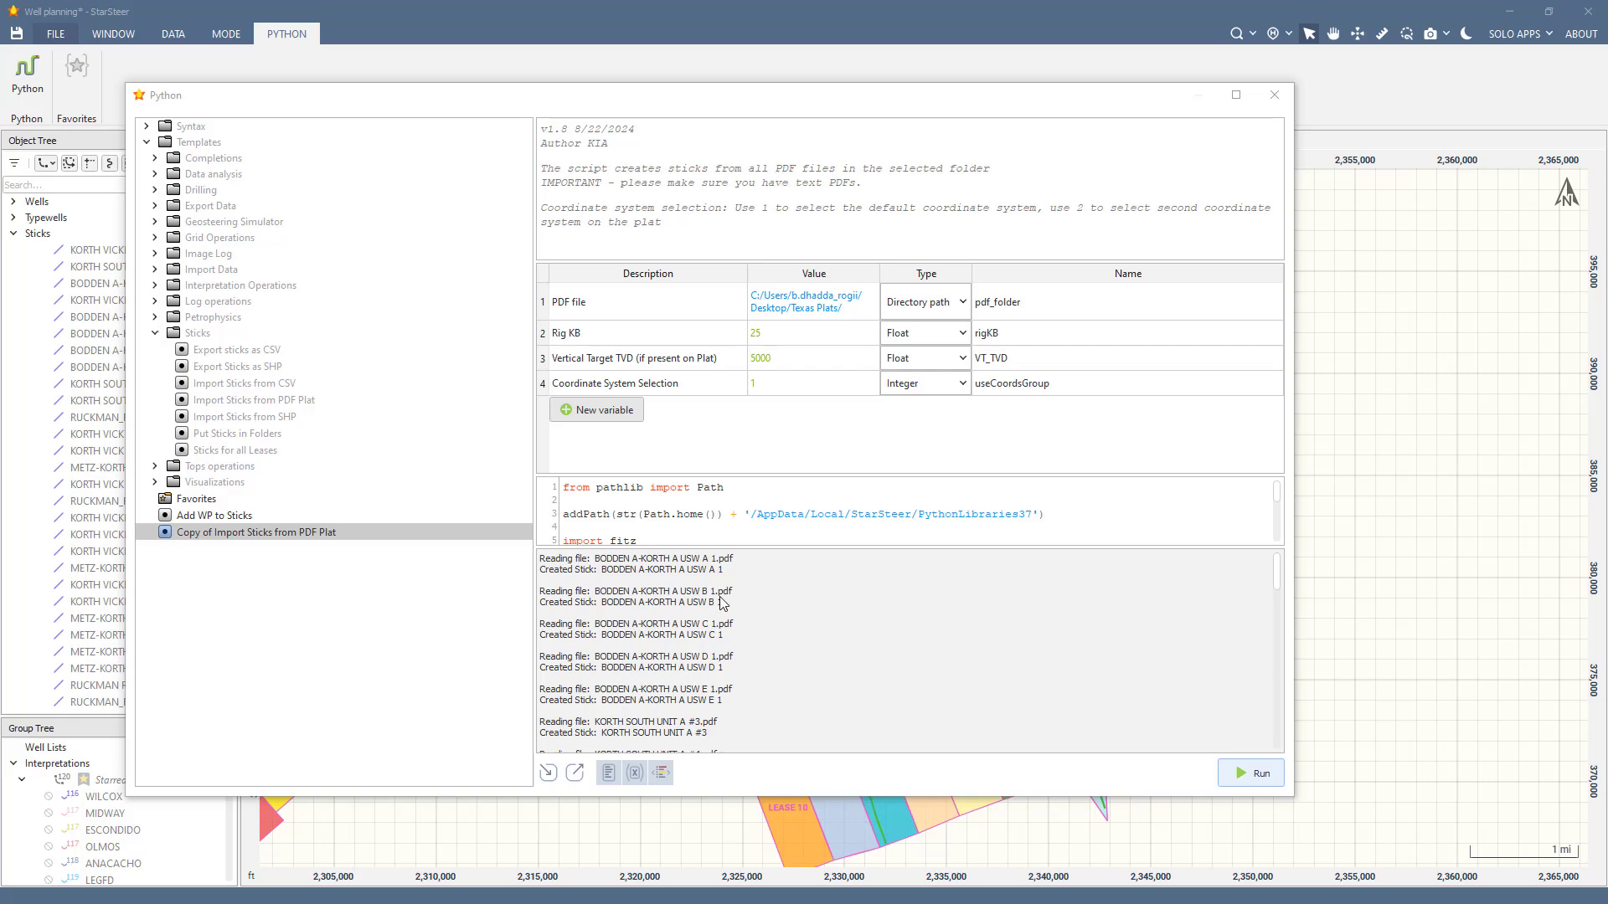
pyautogui.click(1275, 96)
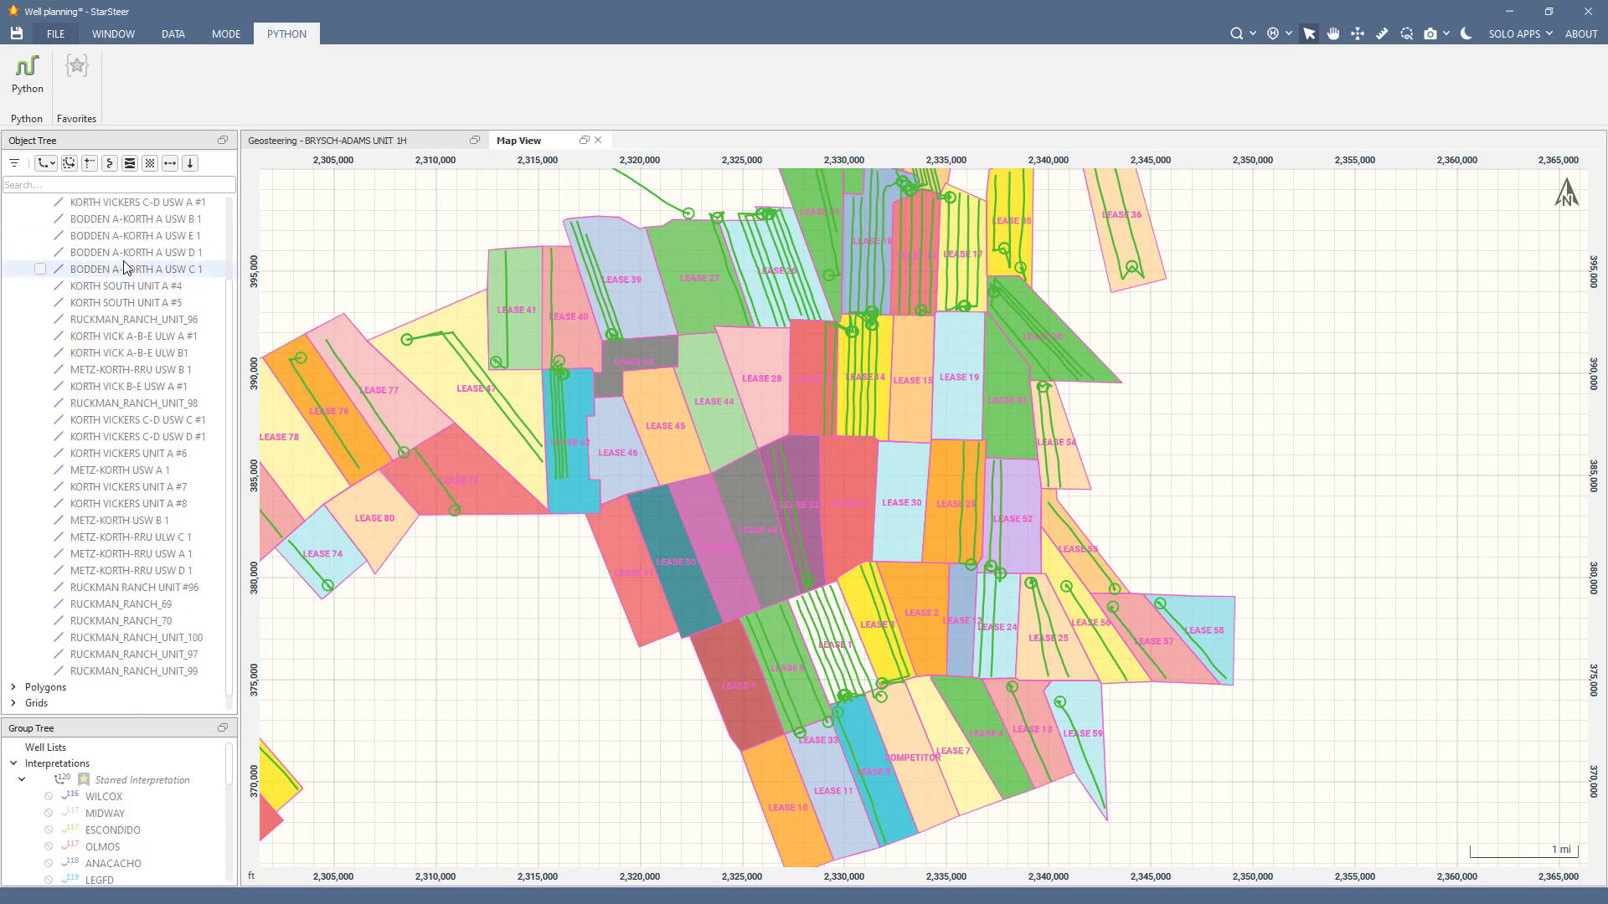
# Step: Create a new folder named PDF Plats under Sticks in the object tree
pyautogui.rightClick(101, 234)
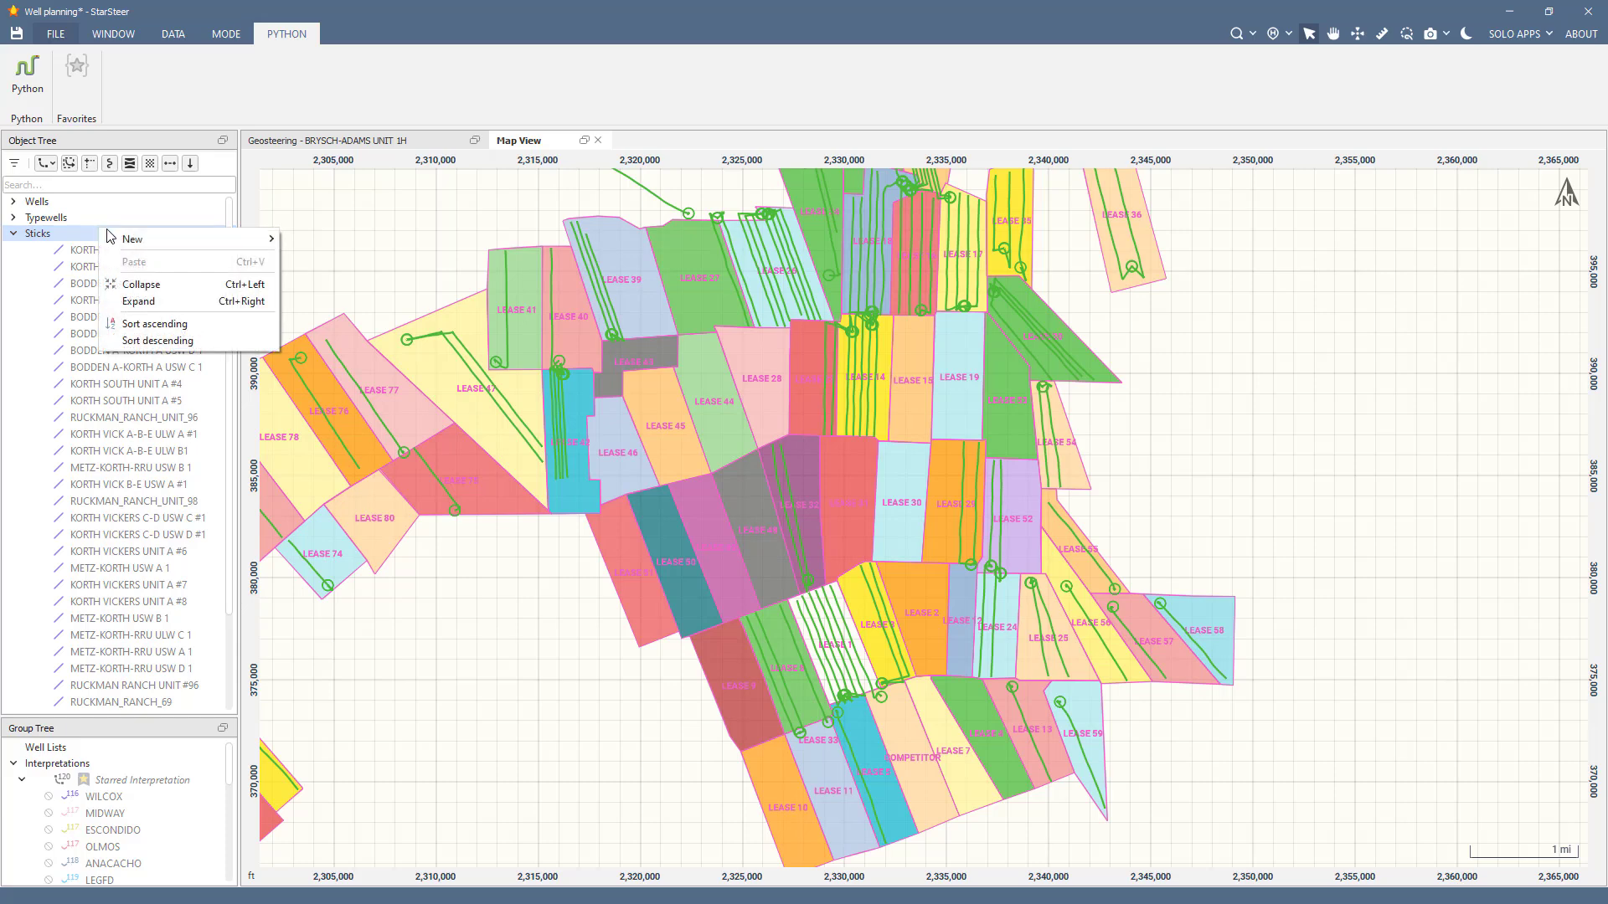
pyautogui.moveTo(137, 242)
pyautogui.click(314, 240)
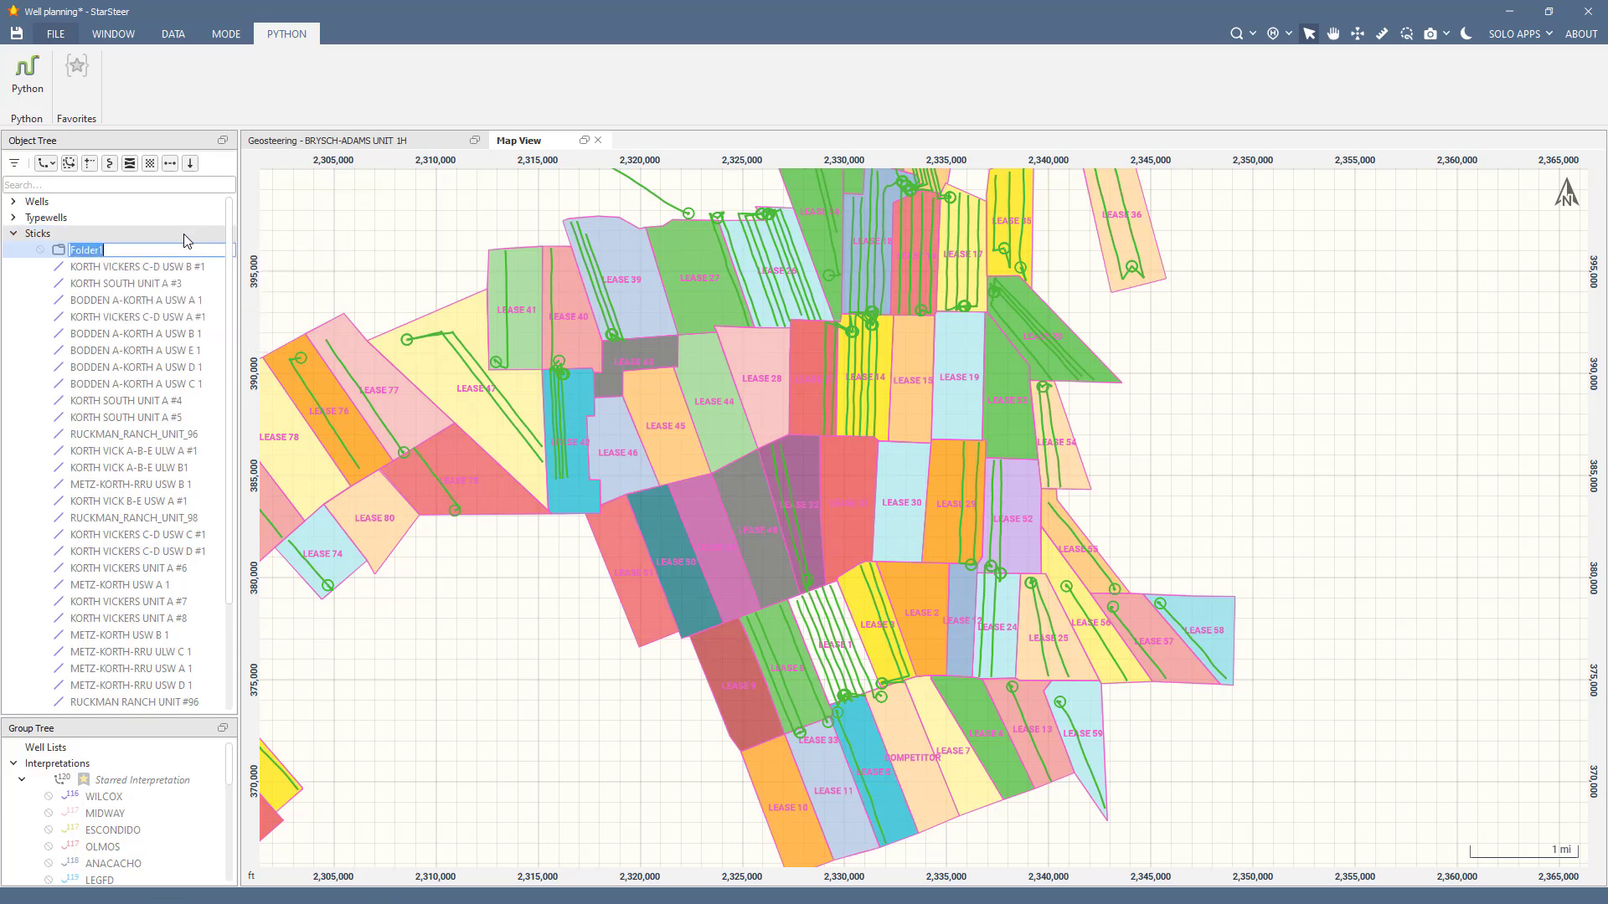
pyautogui.write('PDF Plats')
pyautogui.press('Return')
# Step: Move all the imported sticks into the PDF Plats folder
pyautogui.click(164, 268)
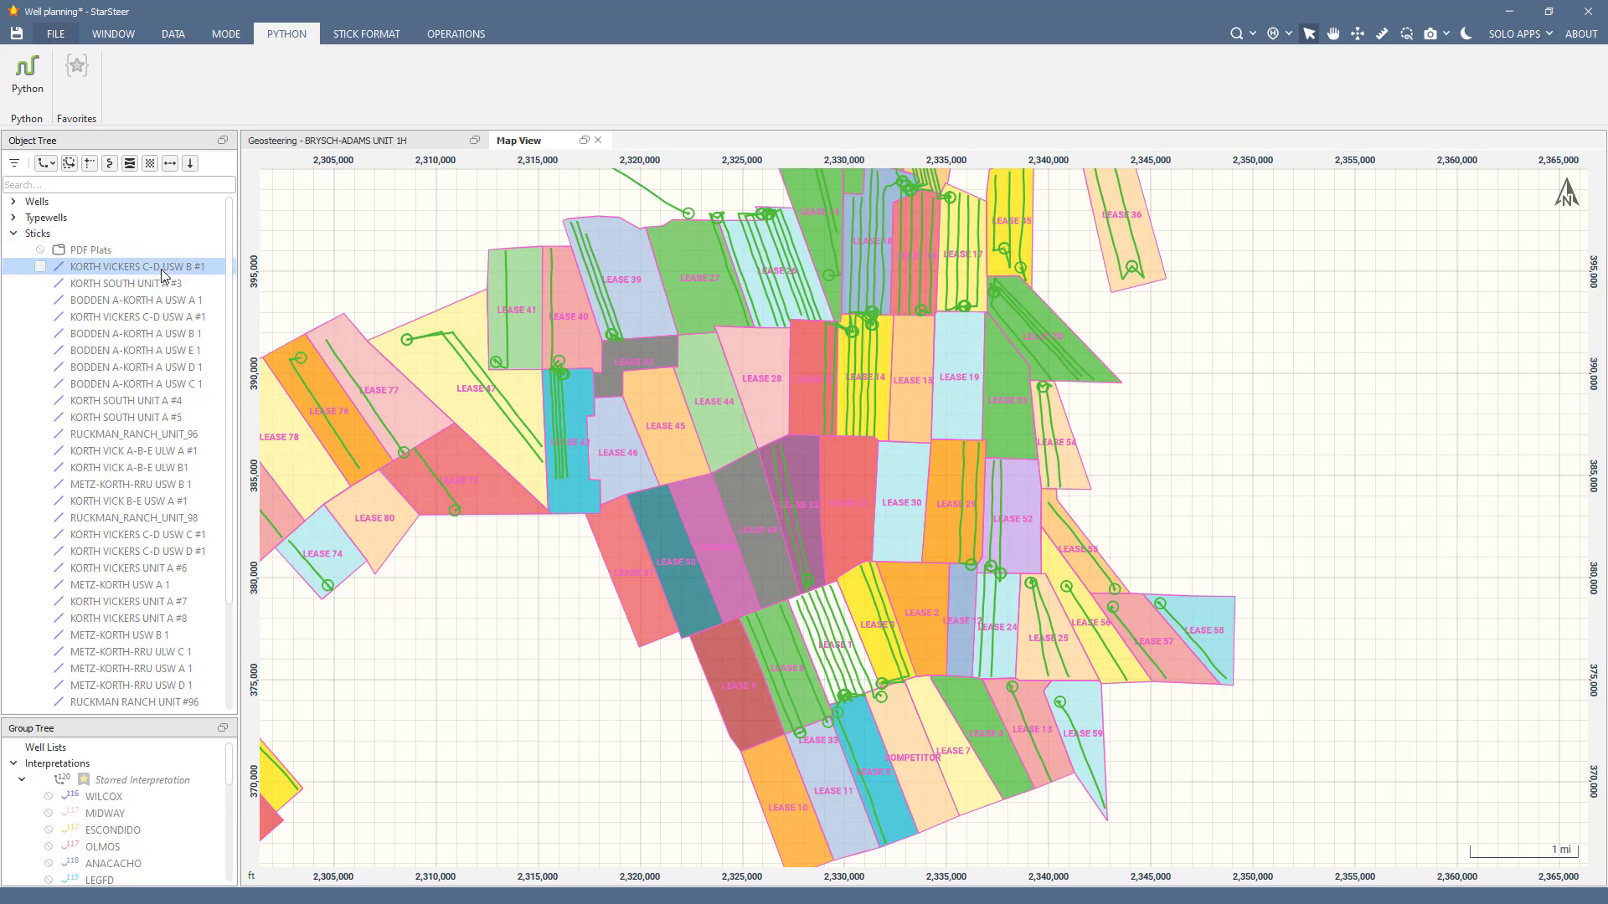
pyautogui.scroll(-3, 152, 461)
pyautogui.keyDown('shift'); pyautogui.click(165, 658); pyautogui.keyUp('shift')
pyautogui.scroll(3, 165, 587)
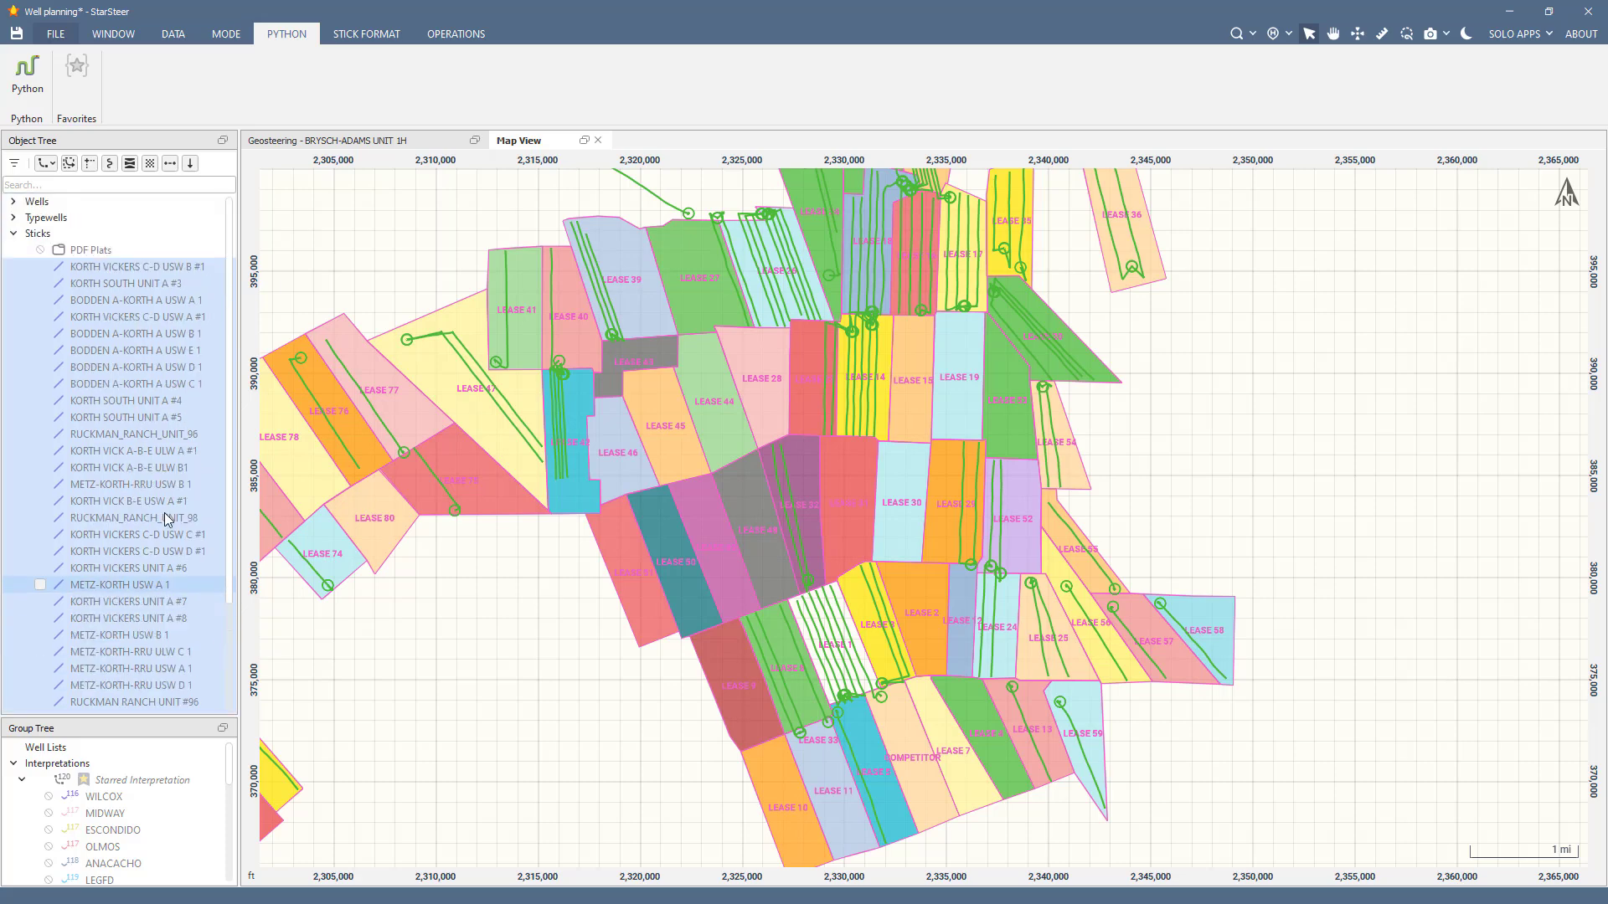
pyautogui.moveTo(164, 519); pyautogui.dragTo(168, 255)
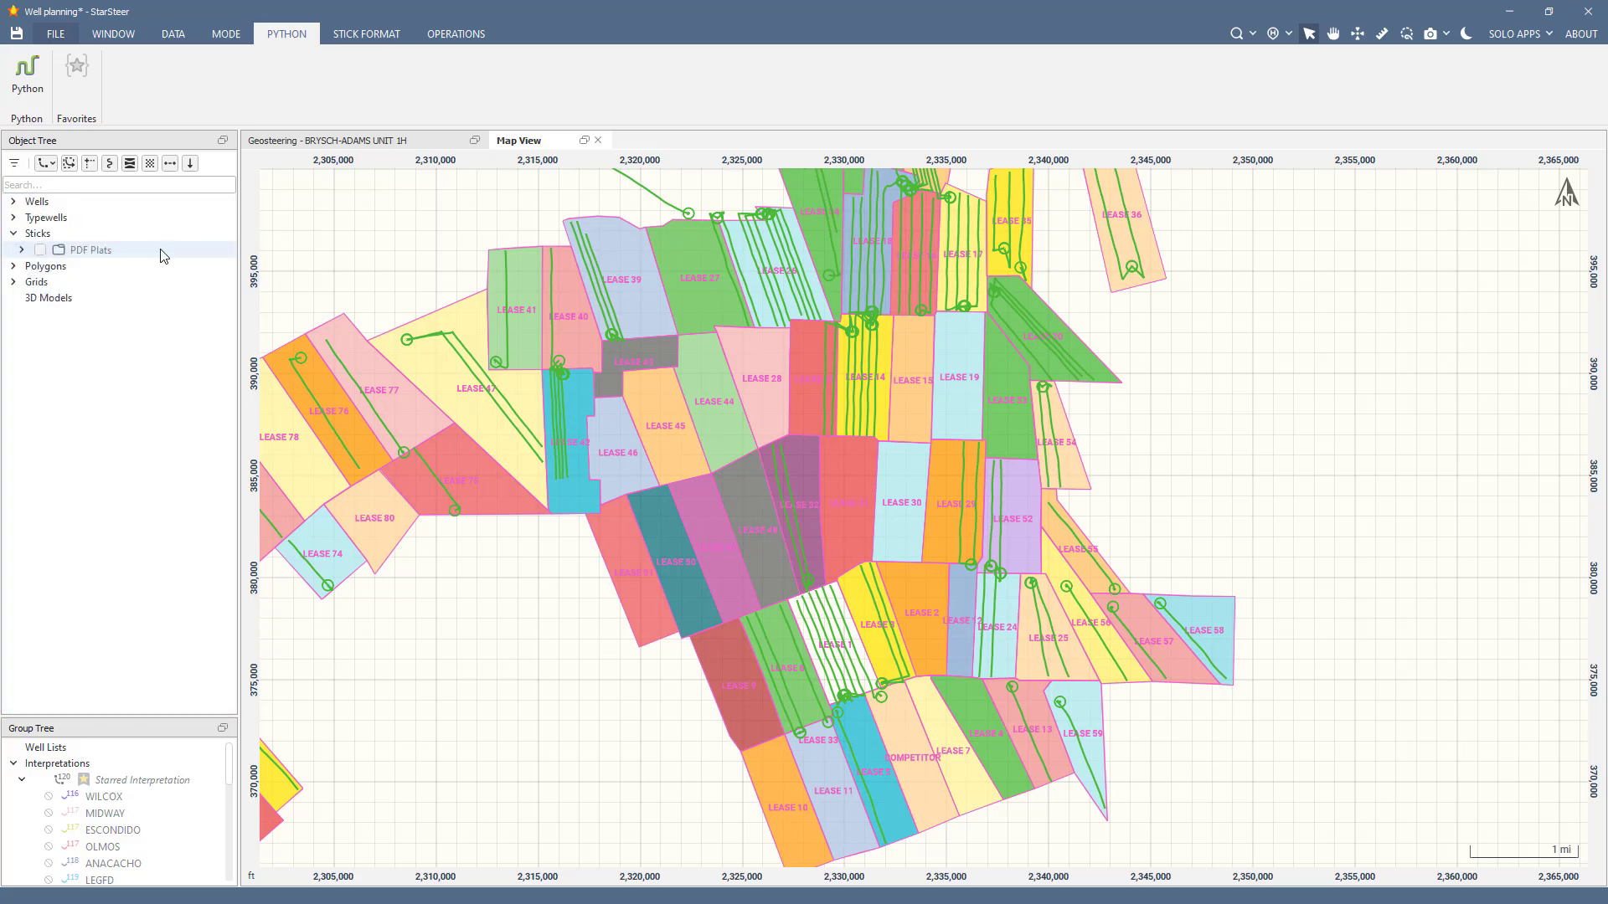
# Step: Display the PDF Plats sticks on the map and inspect their layout over the plat leases
pyautogui.click(40, 250)
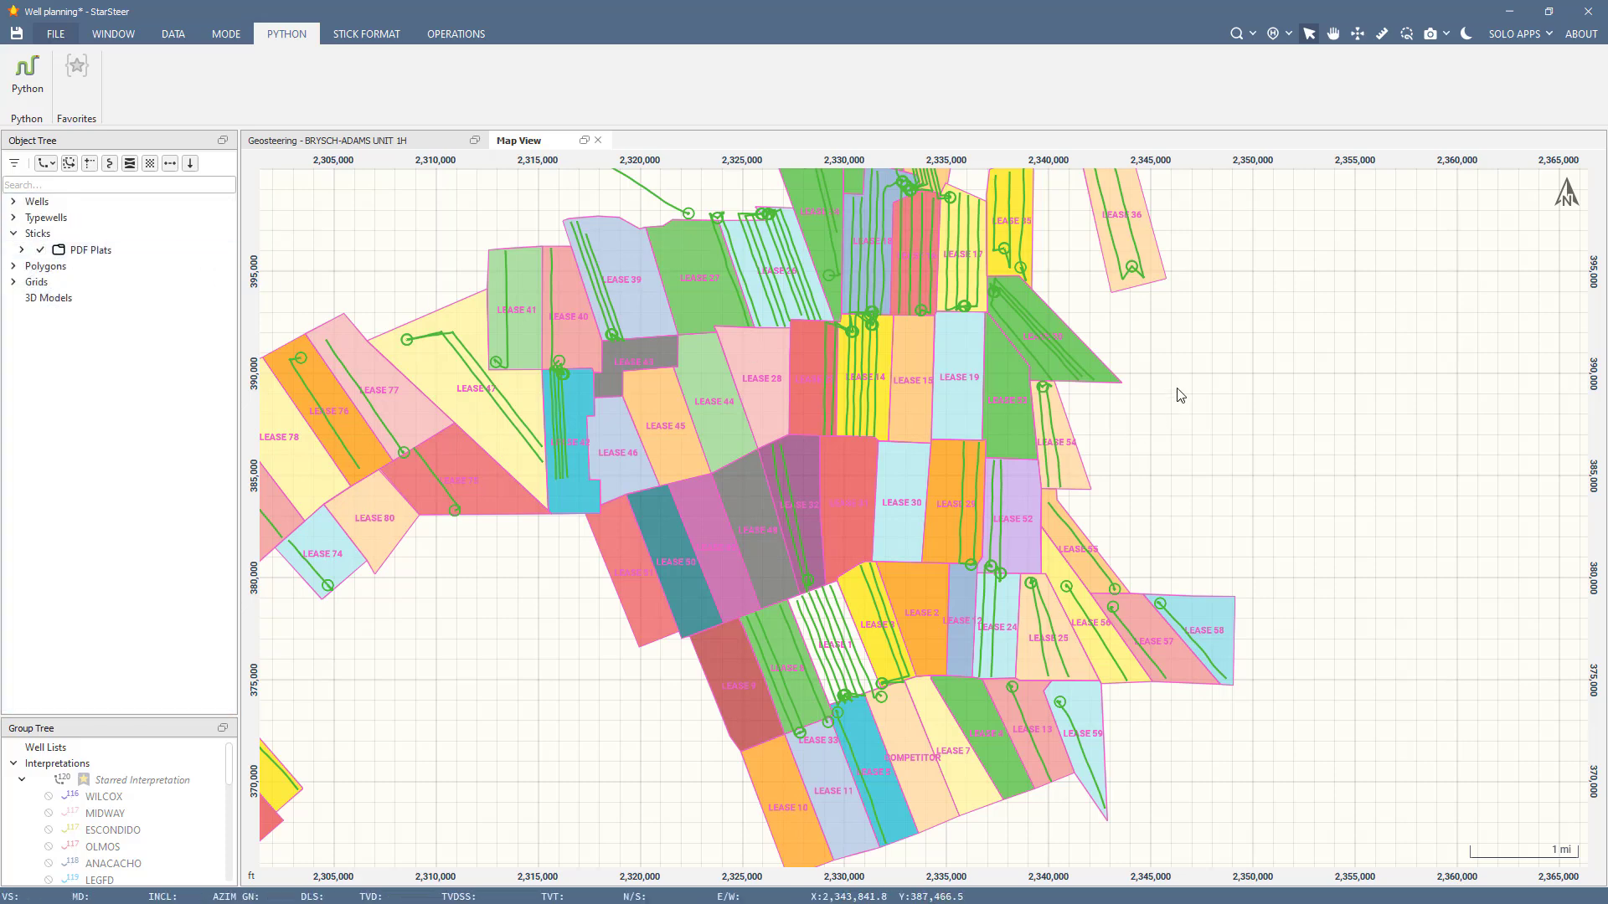
pyautogui.scroll(-2, 1212, 369)
pyautogui.moveTo(1212, 369); pyautogui.dragTo(883, 631)
pyautogui.moveTo(1415, 408); pyautogui.dragTo(1124, 553)
pyautogui.scroll(4, 1440, 368)
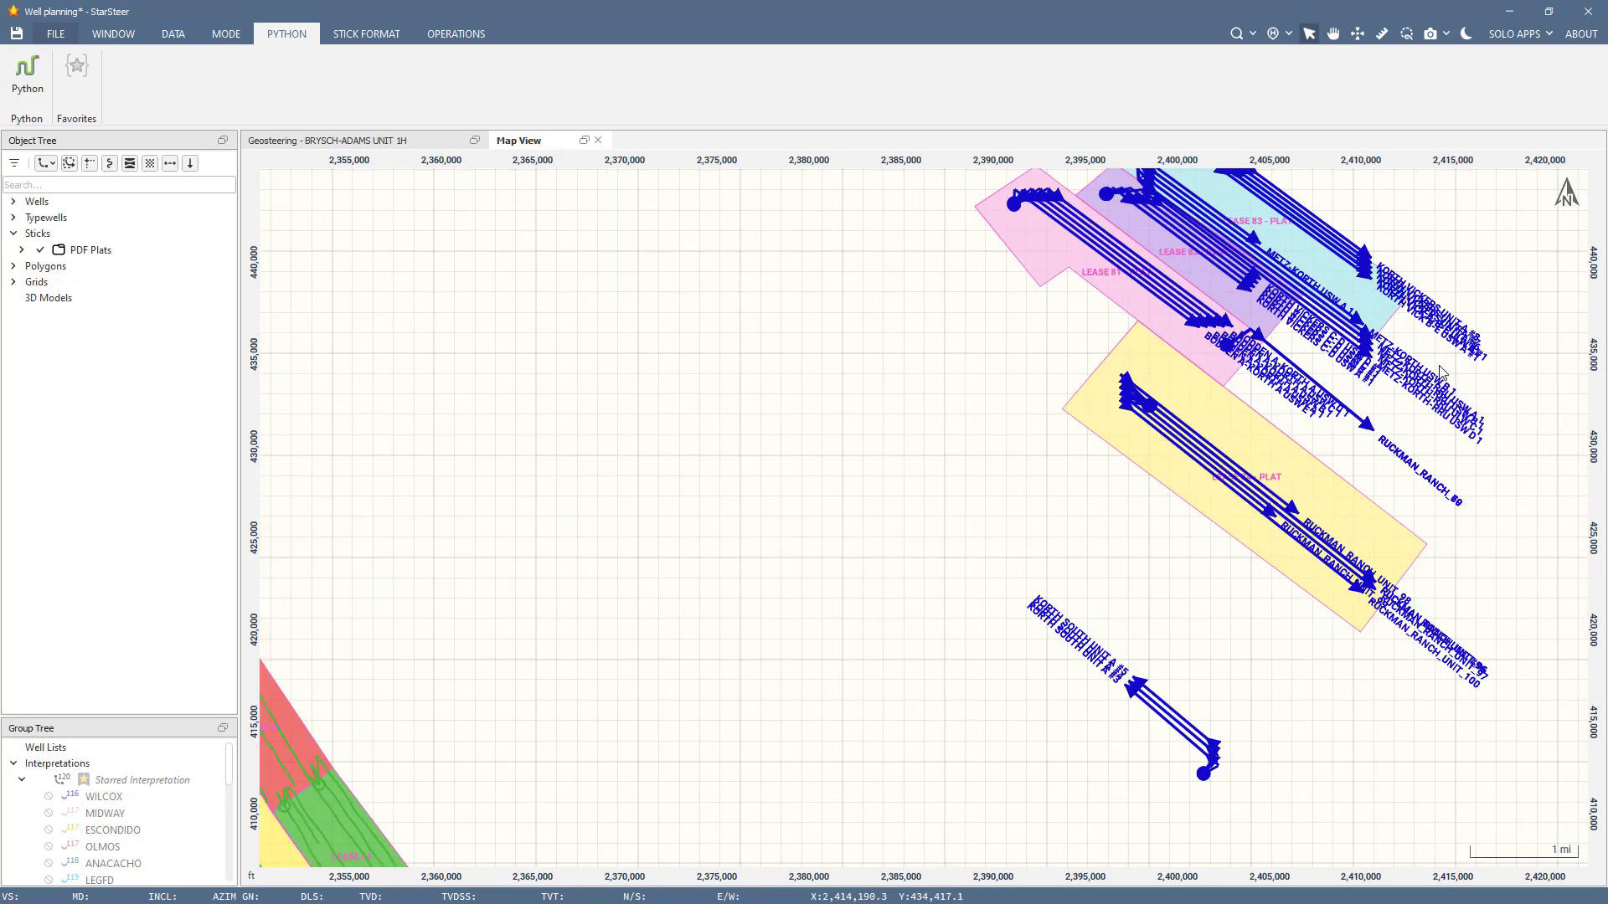
pyautogui.moveTo(1439, 368); pyautogui.dragTo(1317, 449)
pyautogui.scroll(2, 1317, 449)
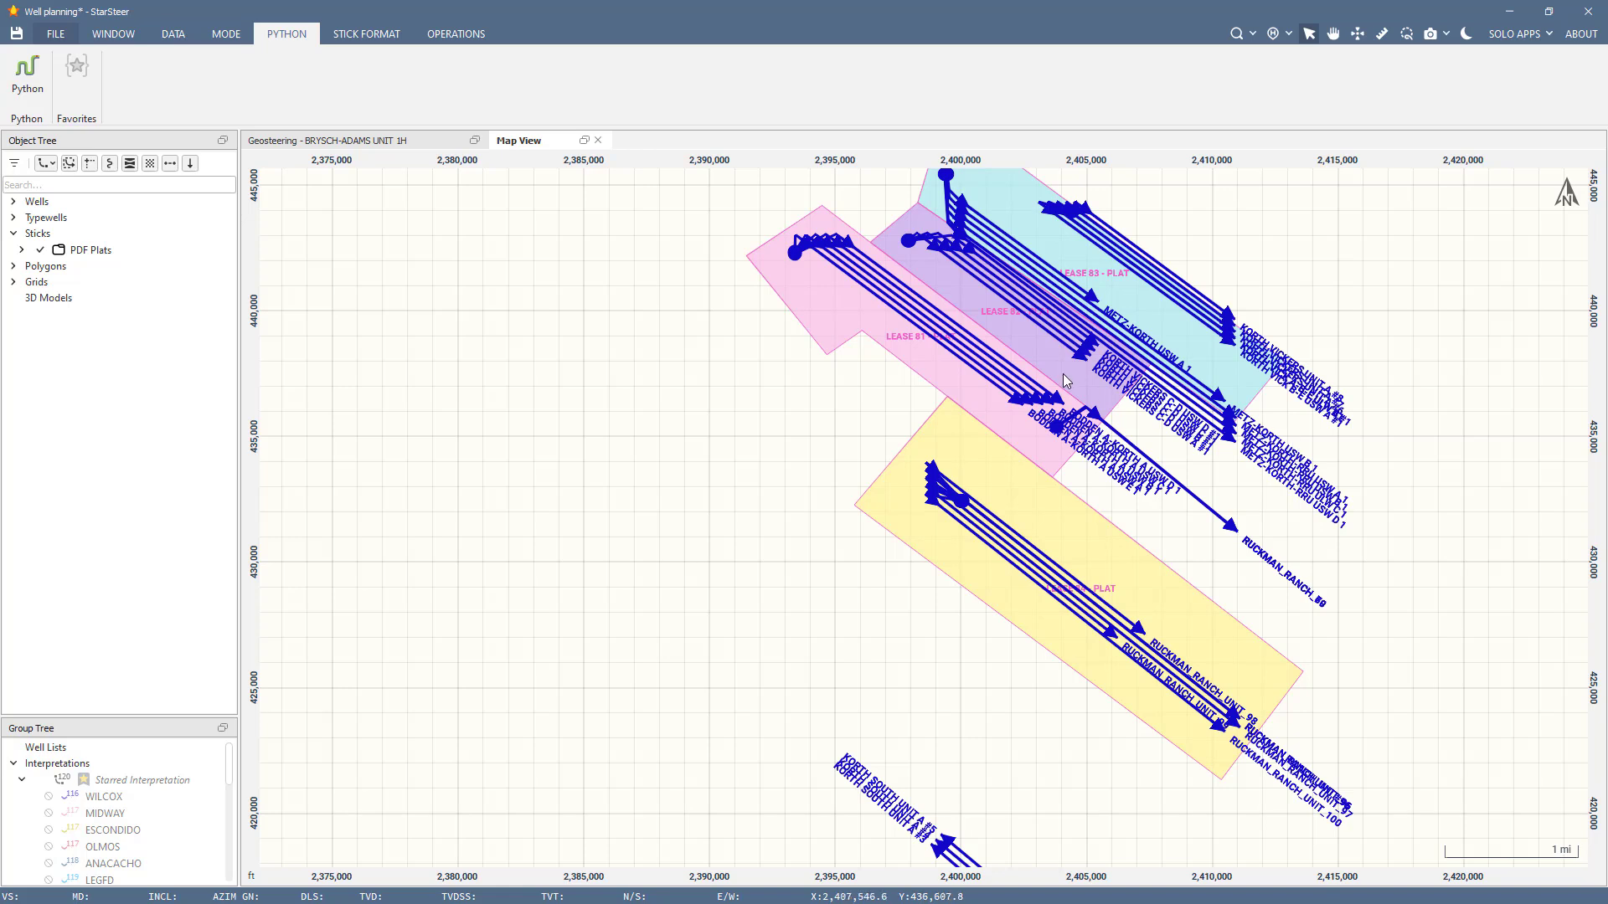
pyautogui.scroll(-1, 1211, 443)
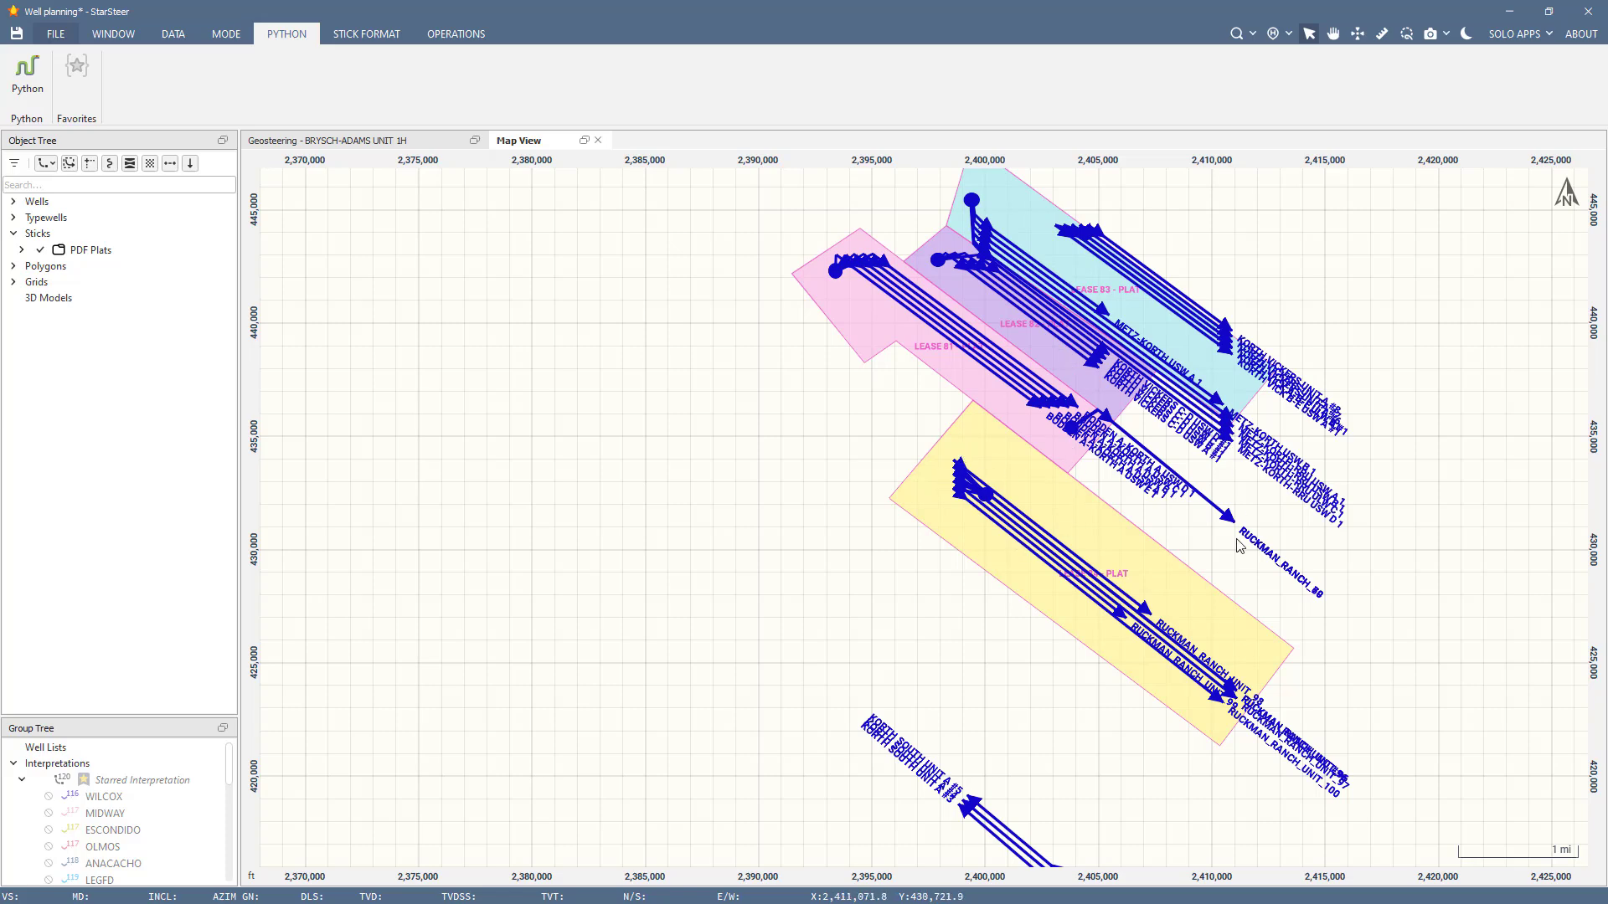
pyautogui.moveTo(1239, 544); pyautogui.dragTo(1255, 382)
pyautogui.moveTo(1102, 631); pyautogui.dragTo(1113, 528)
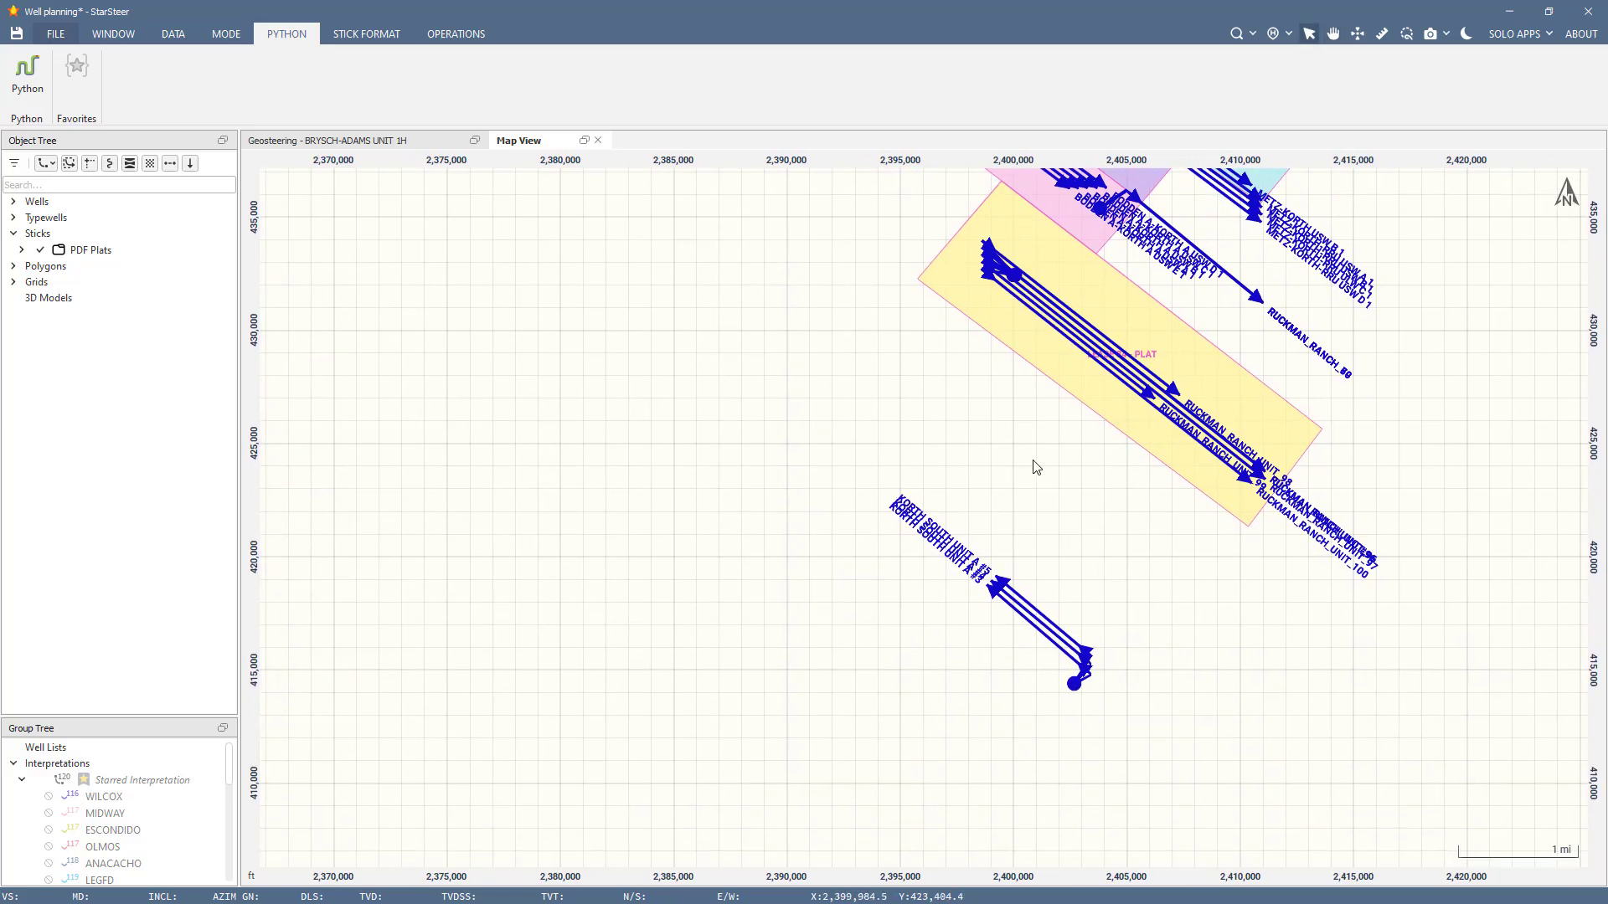
# Step: Bring the main block of numbered leases back into view on the map
pyautogui.scroll(-3, 1005, 512)
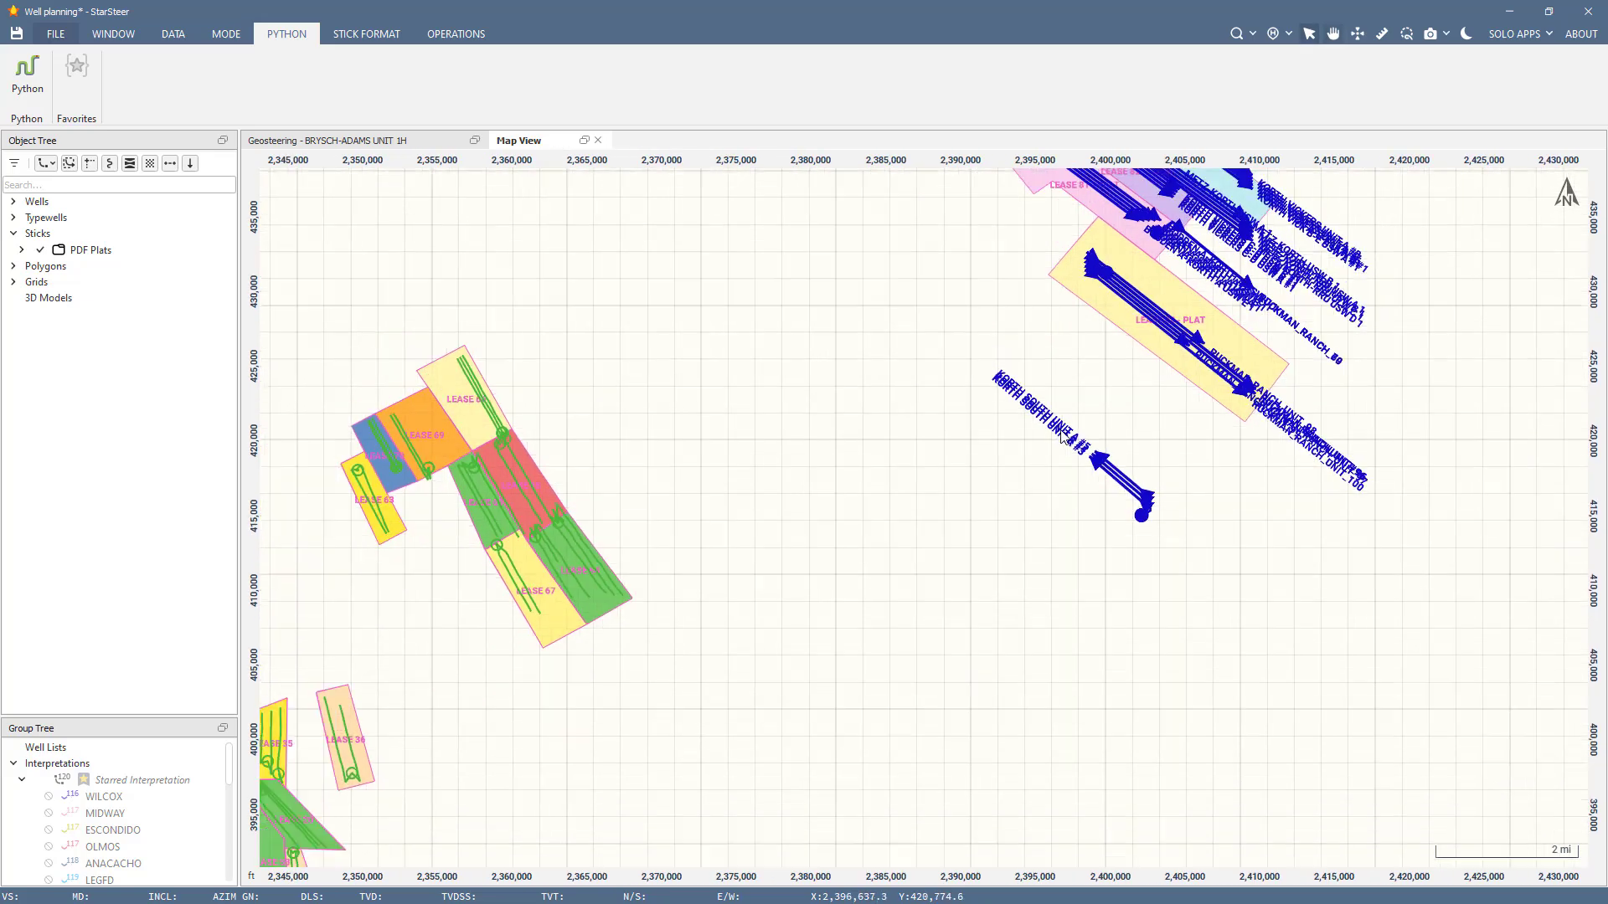
pyautogui.scroll(-3, 1005, 436)
pyautogui.moveTo(918, 387); pyautogui.dragTo(1168, 214)
pyautogui.scroll(2, 850, 630)
pyautogui.moveTo(822, 603); pyautogui.dragTo(949, 607)
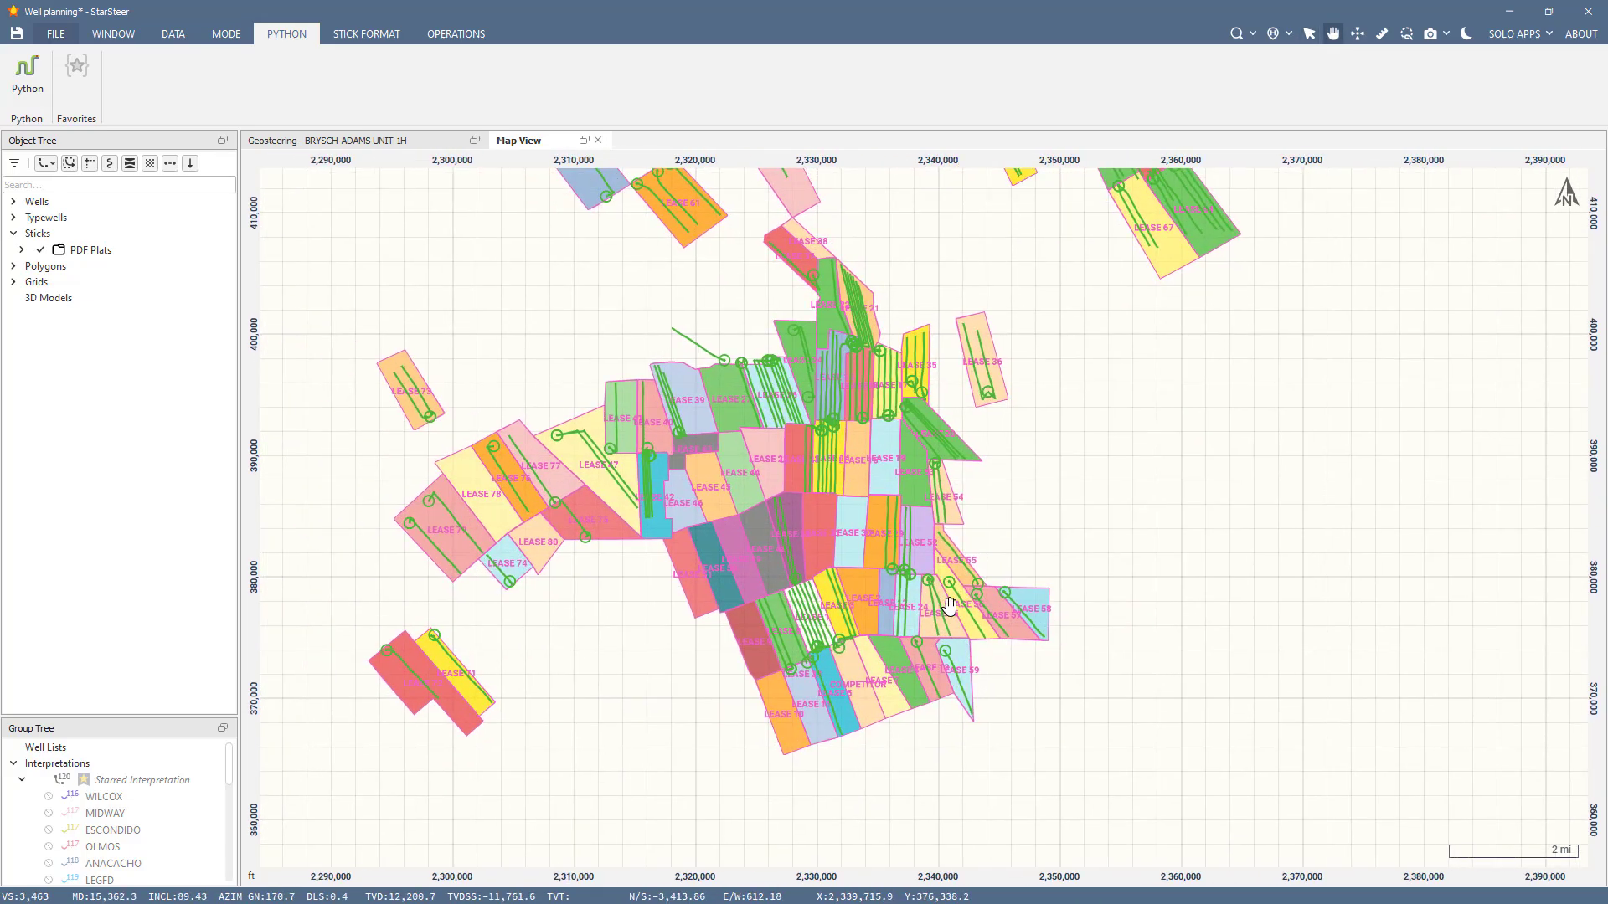
pyautogui.scroll(1, 946, 604)
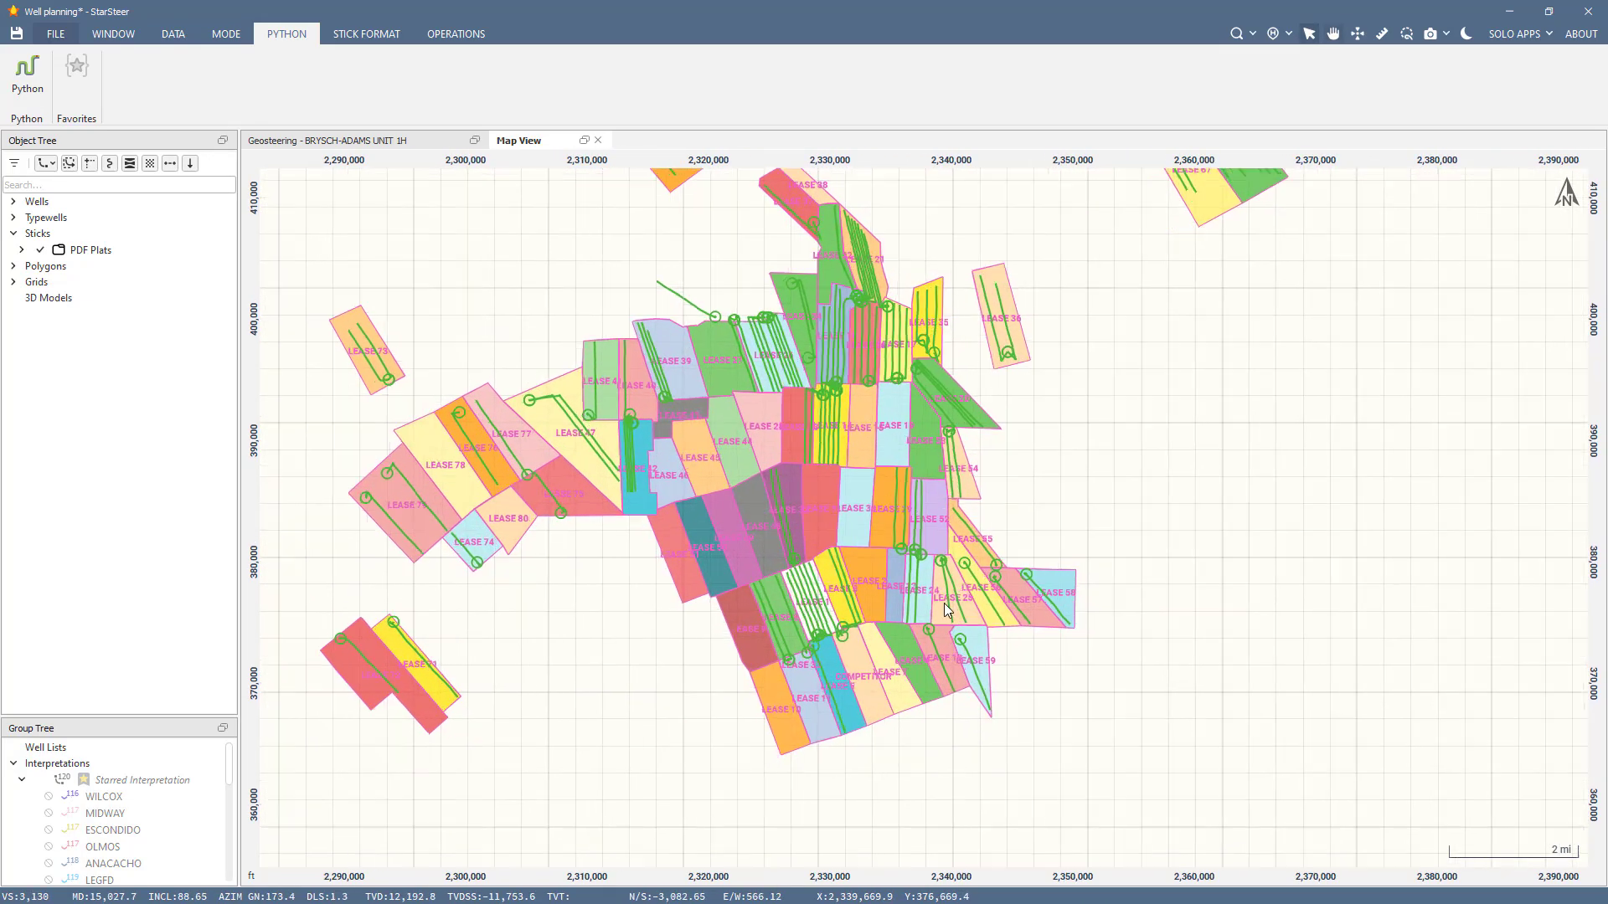
# Step: Review the waypoint table of the PDF Plats sticks in an enlarged window with a wider Stick name column, and close it
pyautogui.rightClick(144, 253)
pyautogui.click(198, 380)
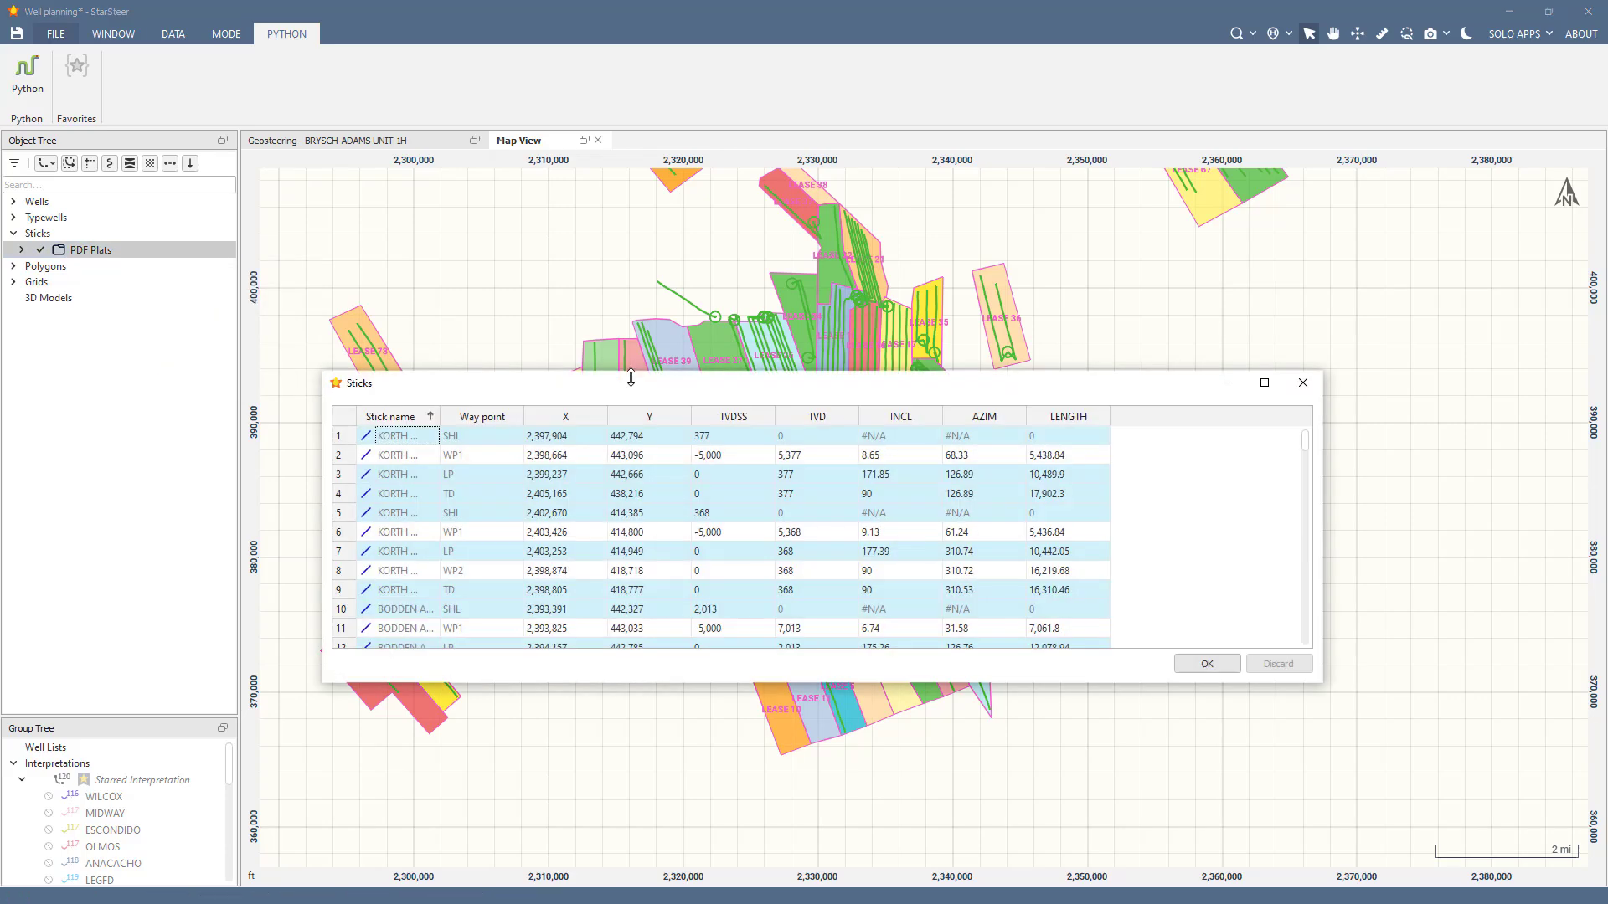
pyautogui.moveTo(632, 377); pyautogui.dragTo(622, 177)
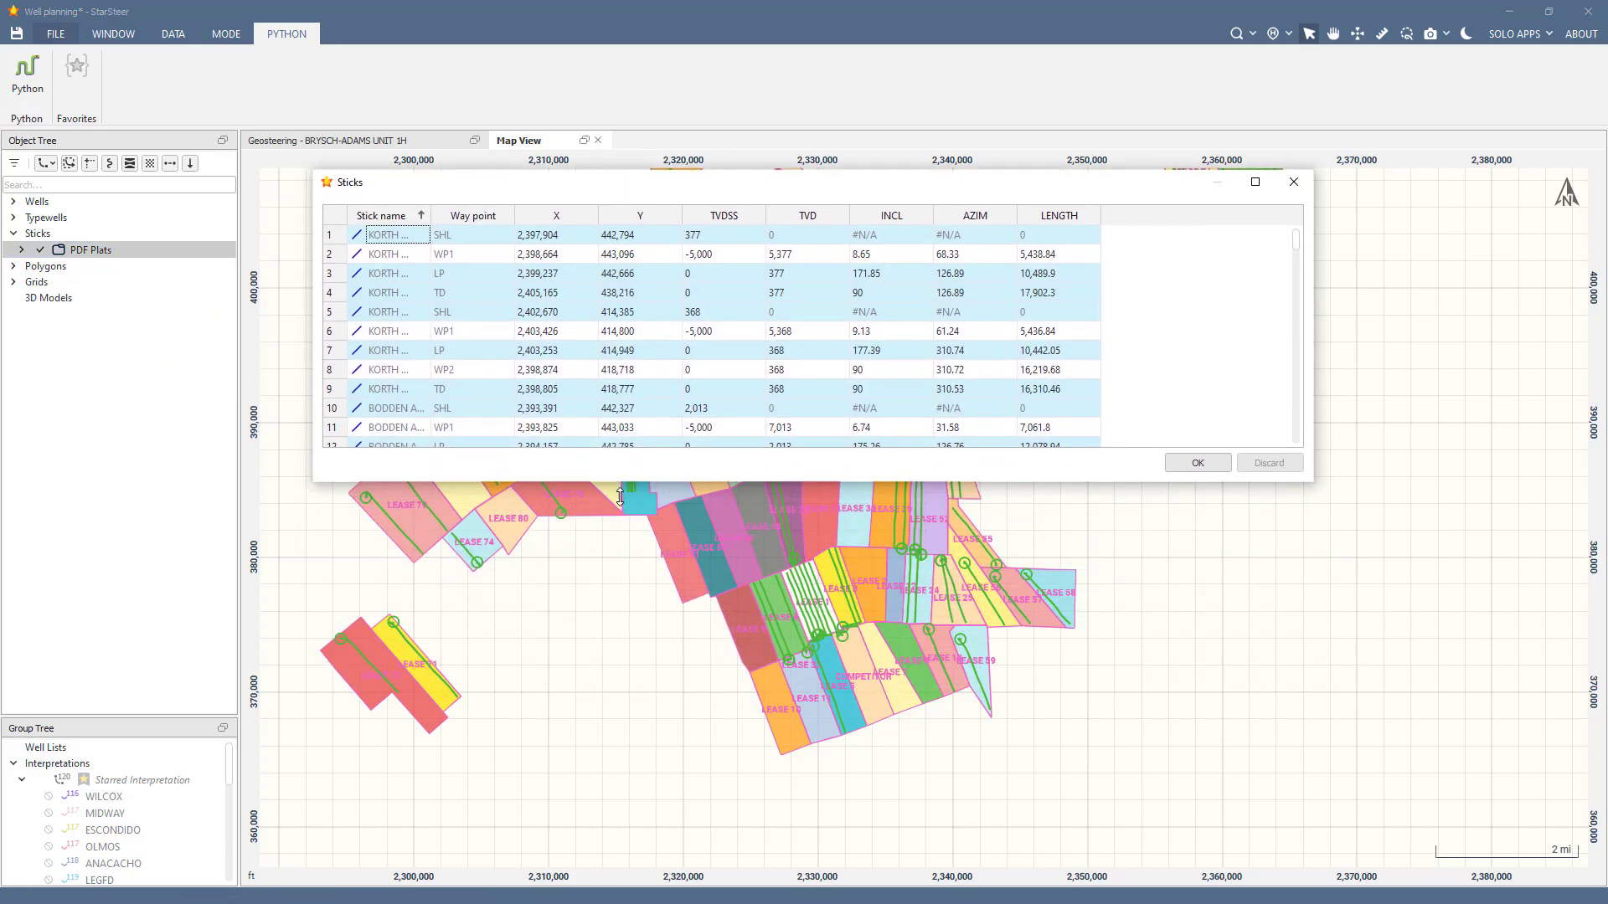
pyautogui.moveTo(621, 497); pyautogui.dragTo(620, 728)
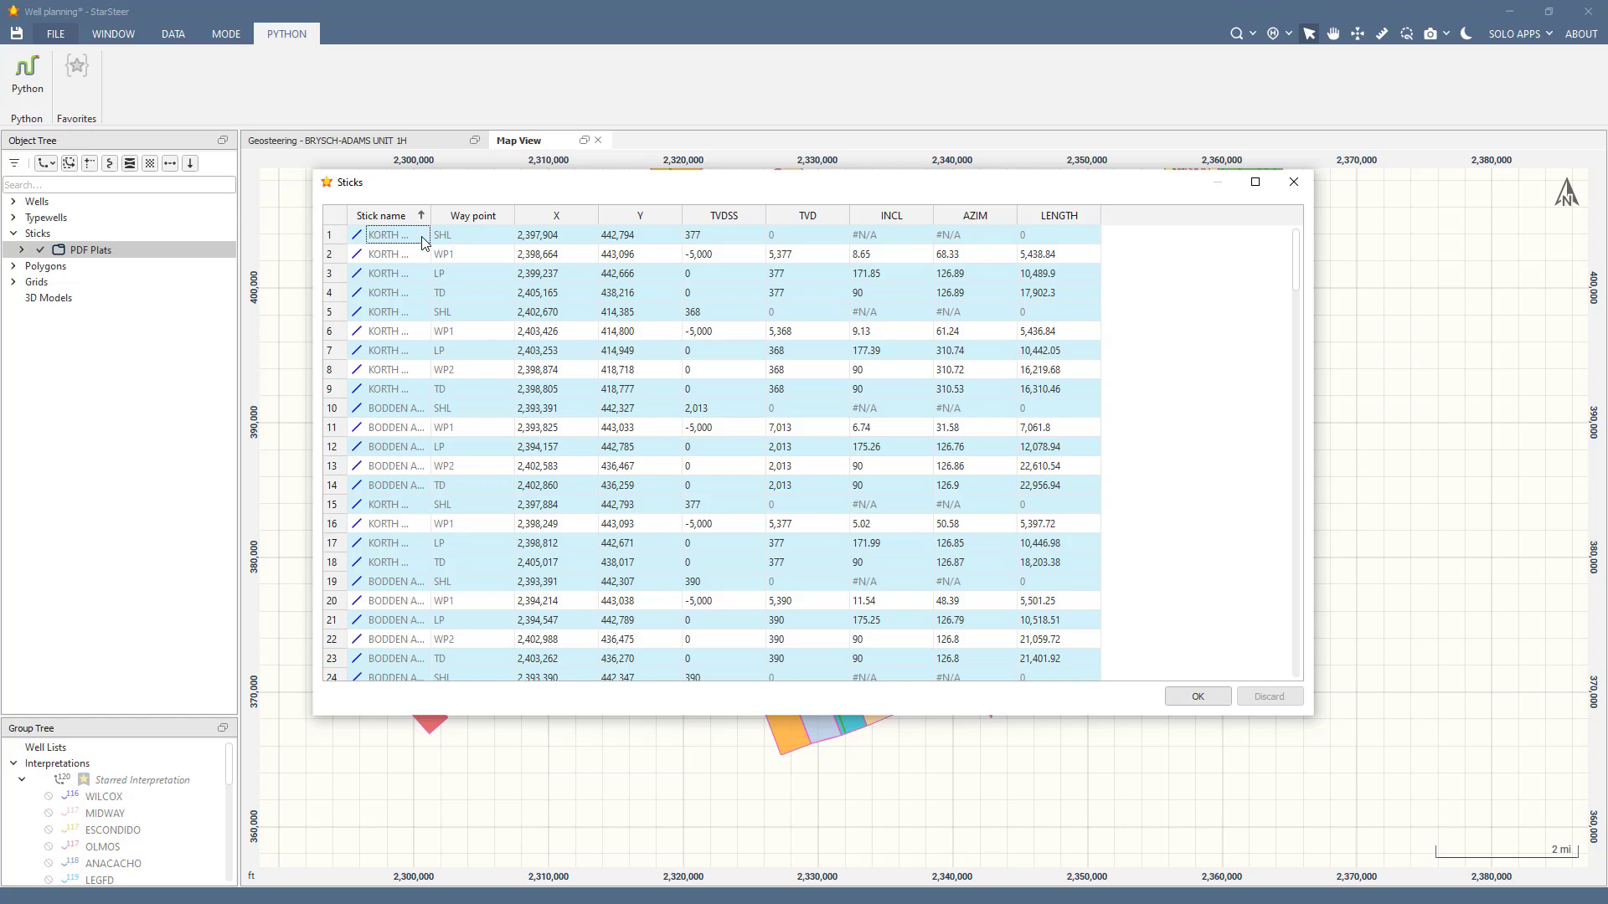
pyautogui.moveTo(431, 213); pyautogui.dragTo(495, 214)
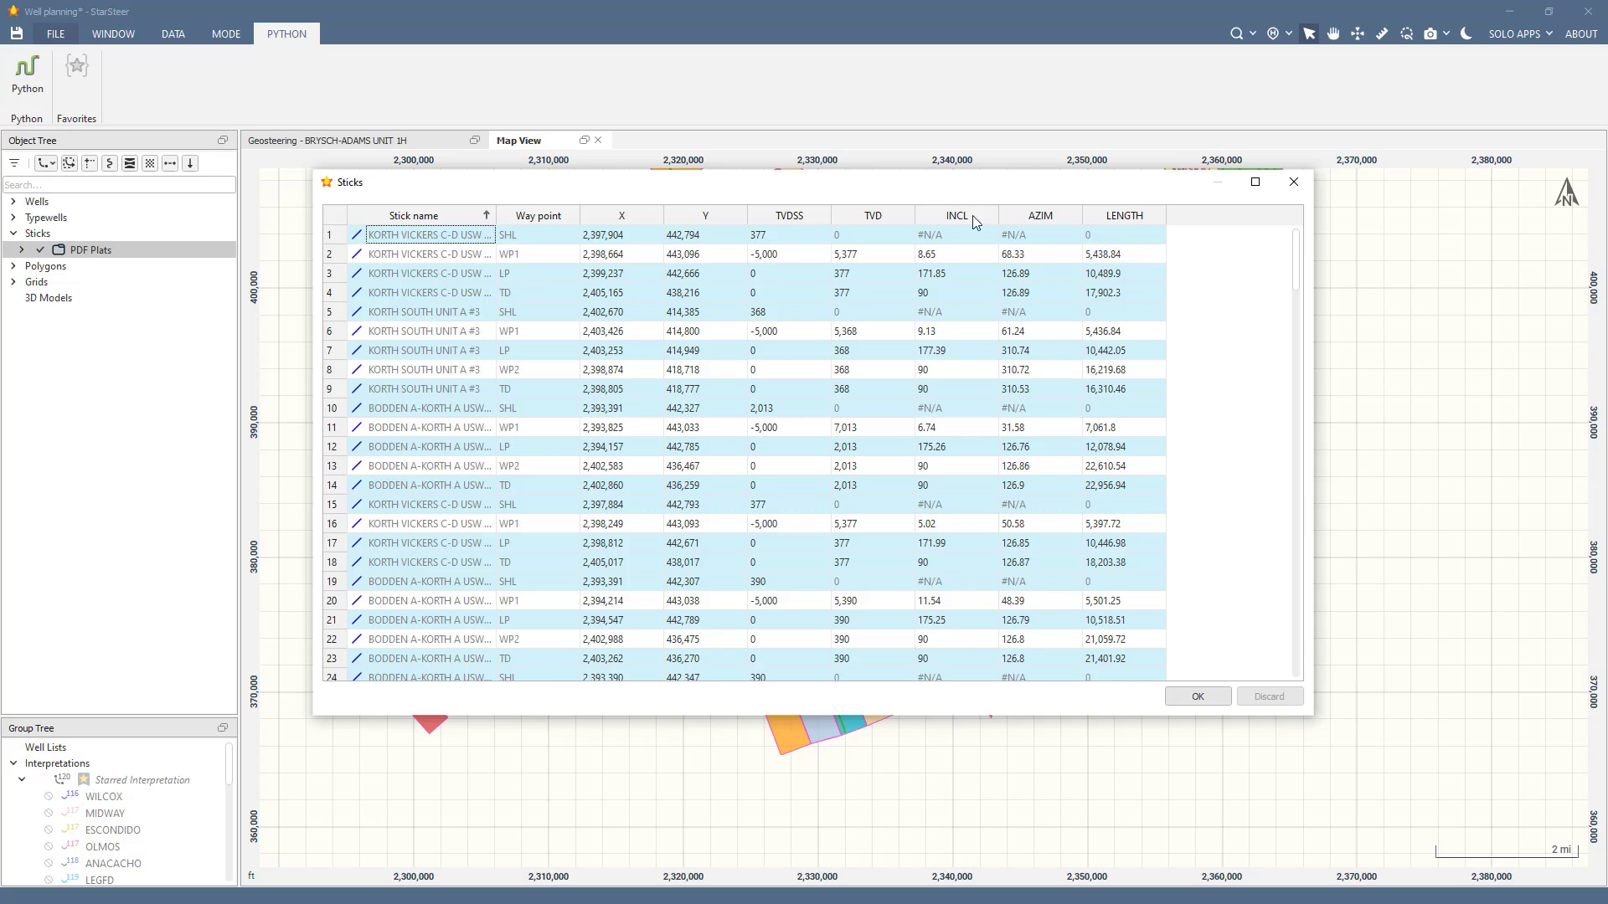
pyautogui.click(1293, 182)
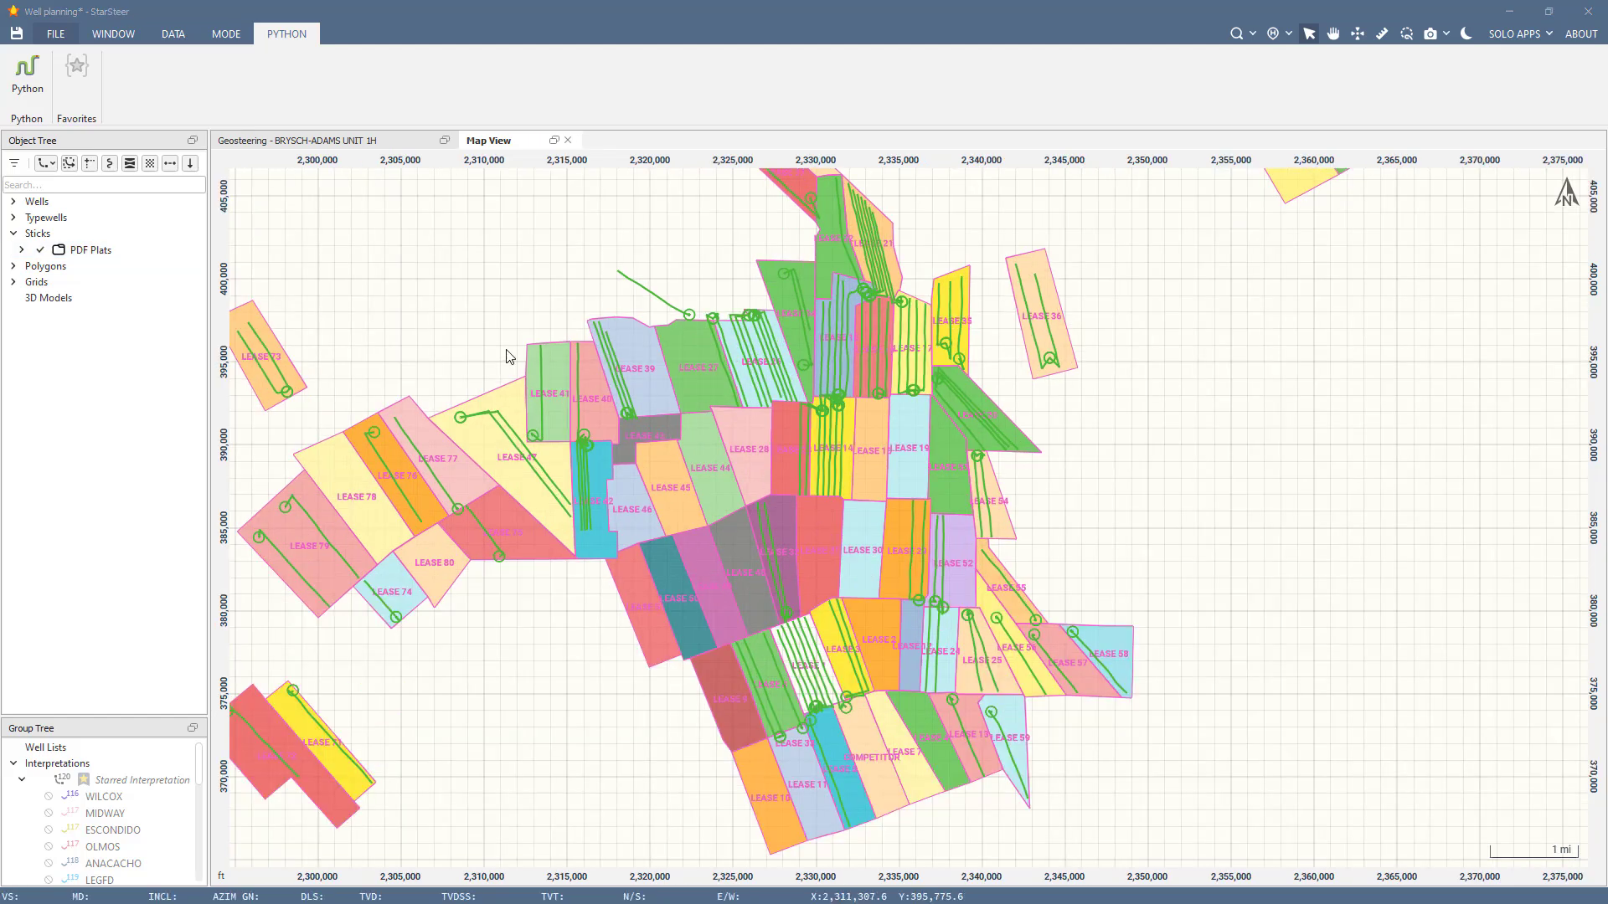
# Step: Copy the Import Sticks from SHP template into the editable Python scripts and select the copy
pyautogui.click(27, 84)
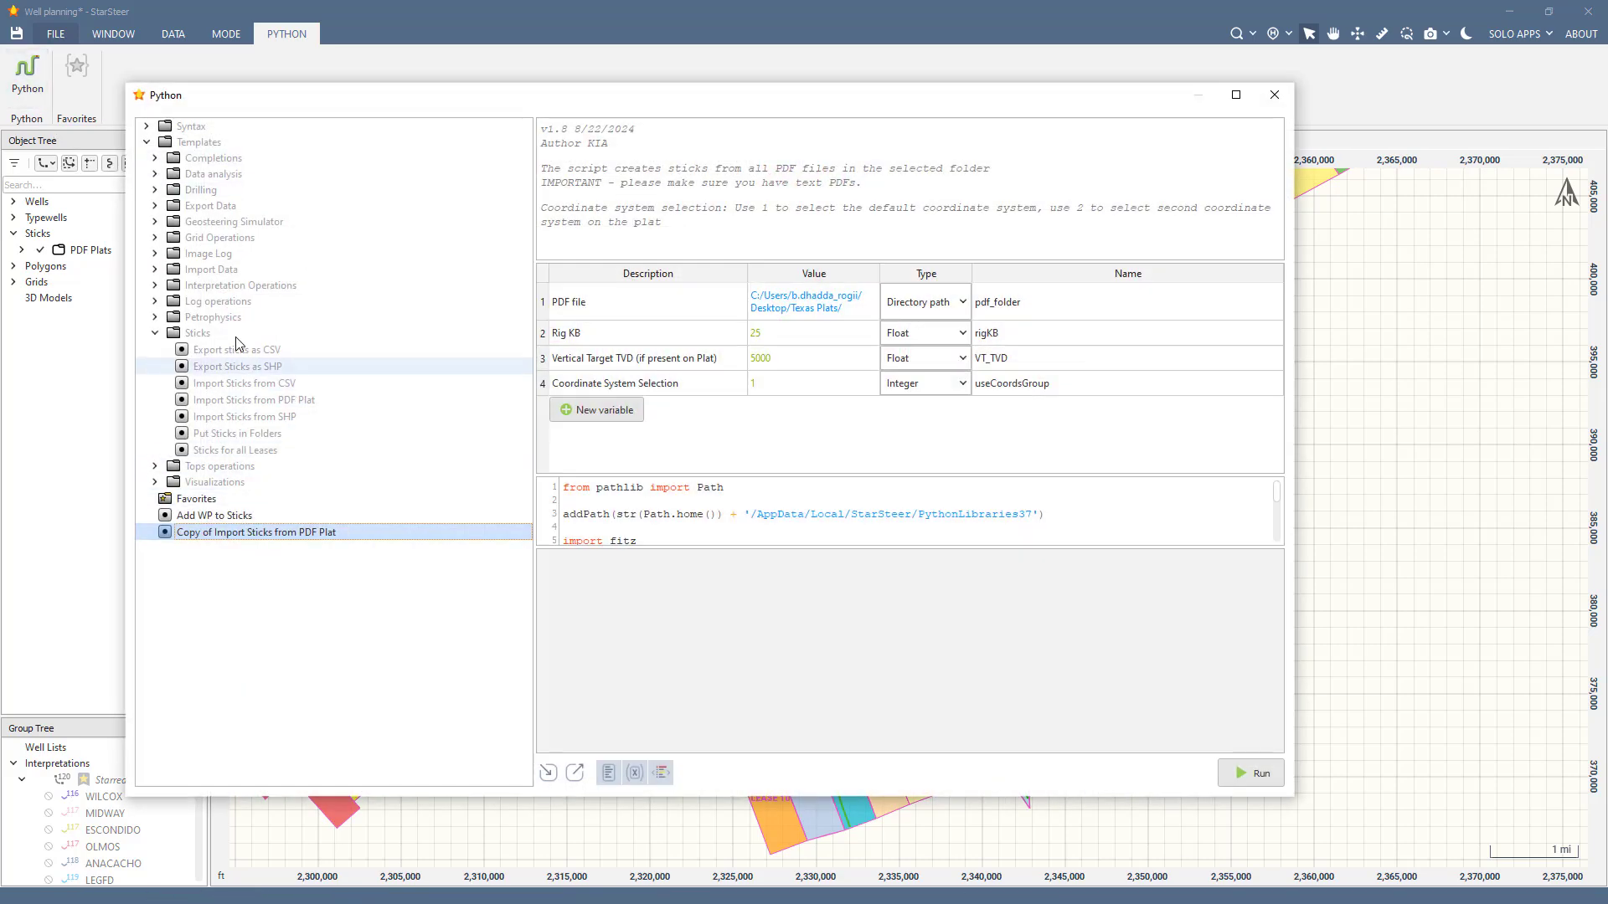
pyautogui.rightClick(308, 421)
pyautogui.click(369, 496)
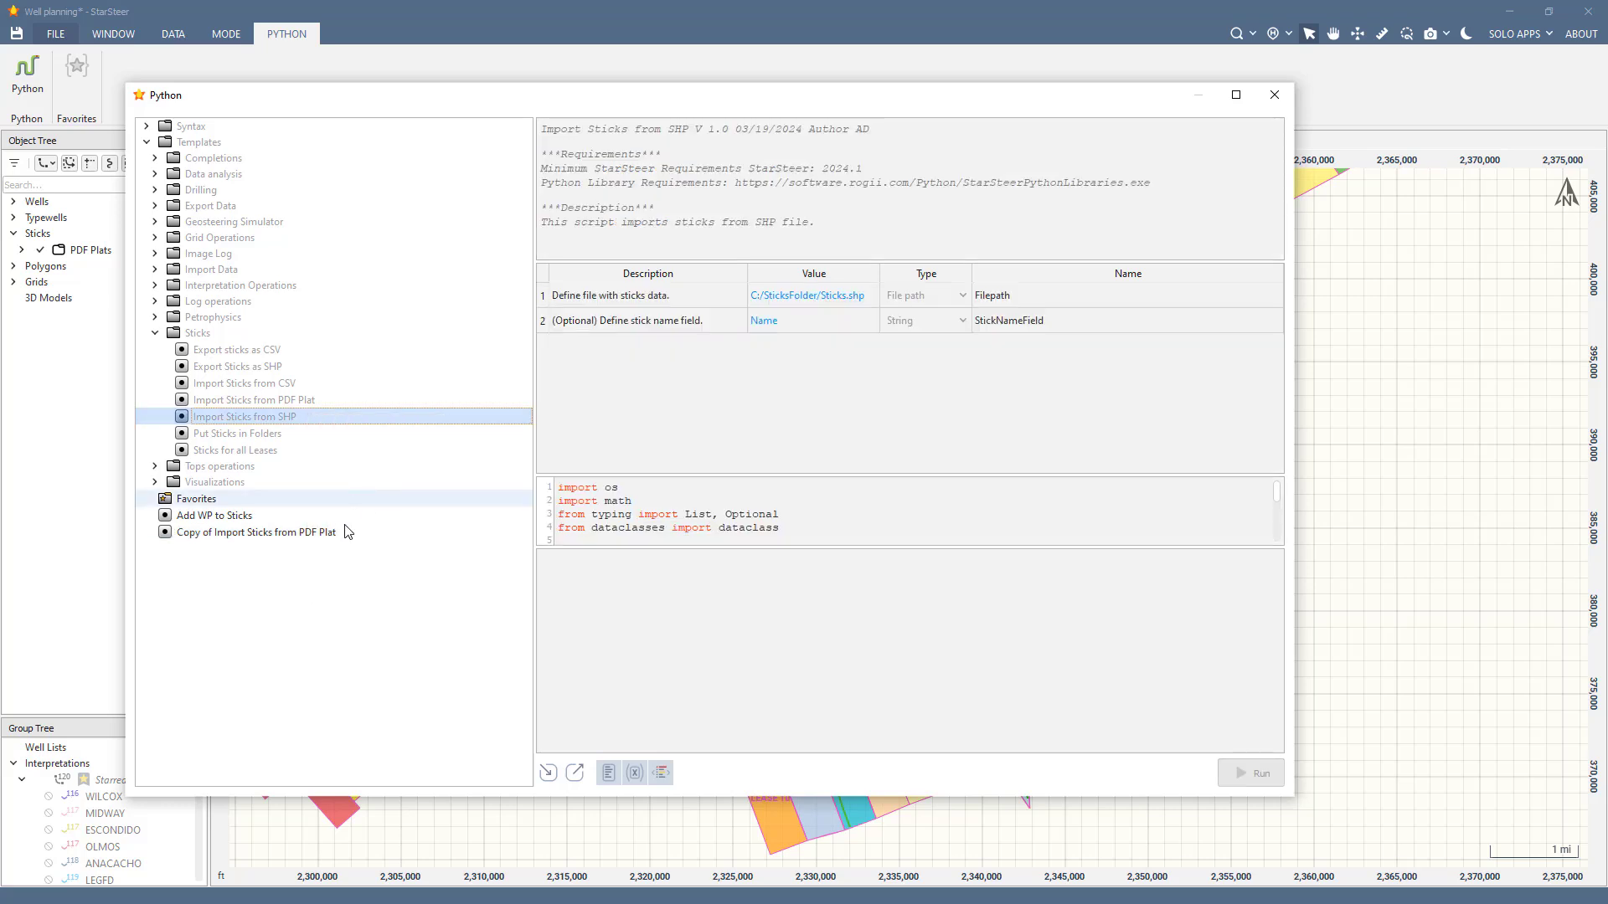
pyautogui.rightClick(310, 589)
pyautogui.click(337, 675)
pyautogui.click(285, 550)
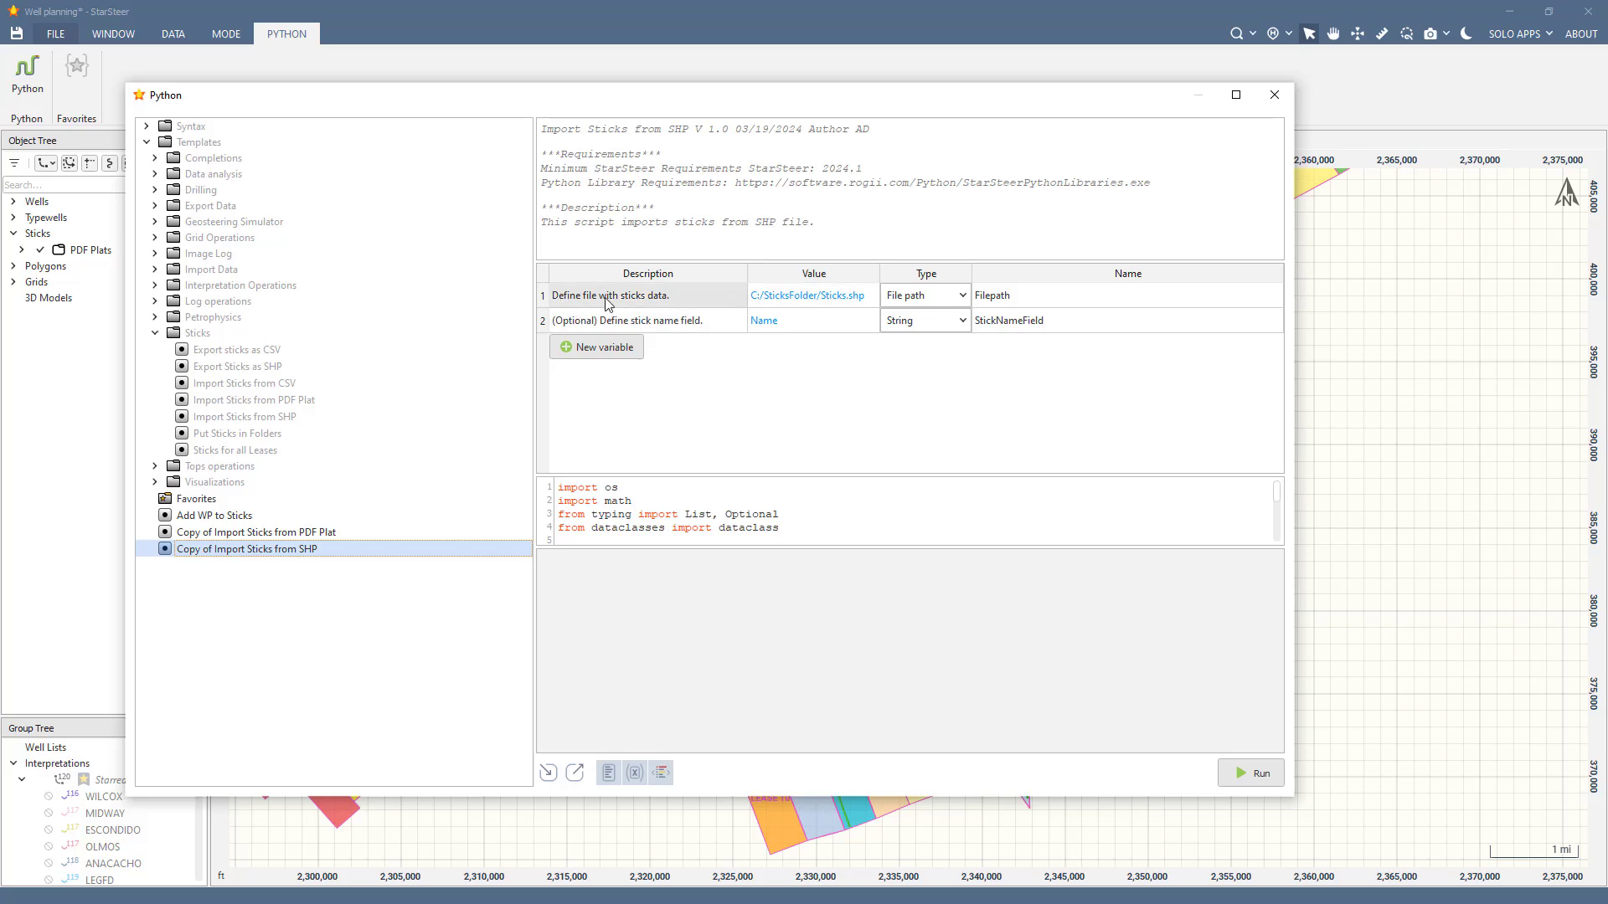
# Step: Set the sticks data file to Karnes Future development.shp, run the SHP import script and close the Python window
pyautogui.click(841, 294)
pyautogui.click(842, 296)
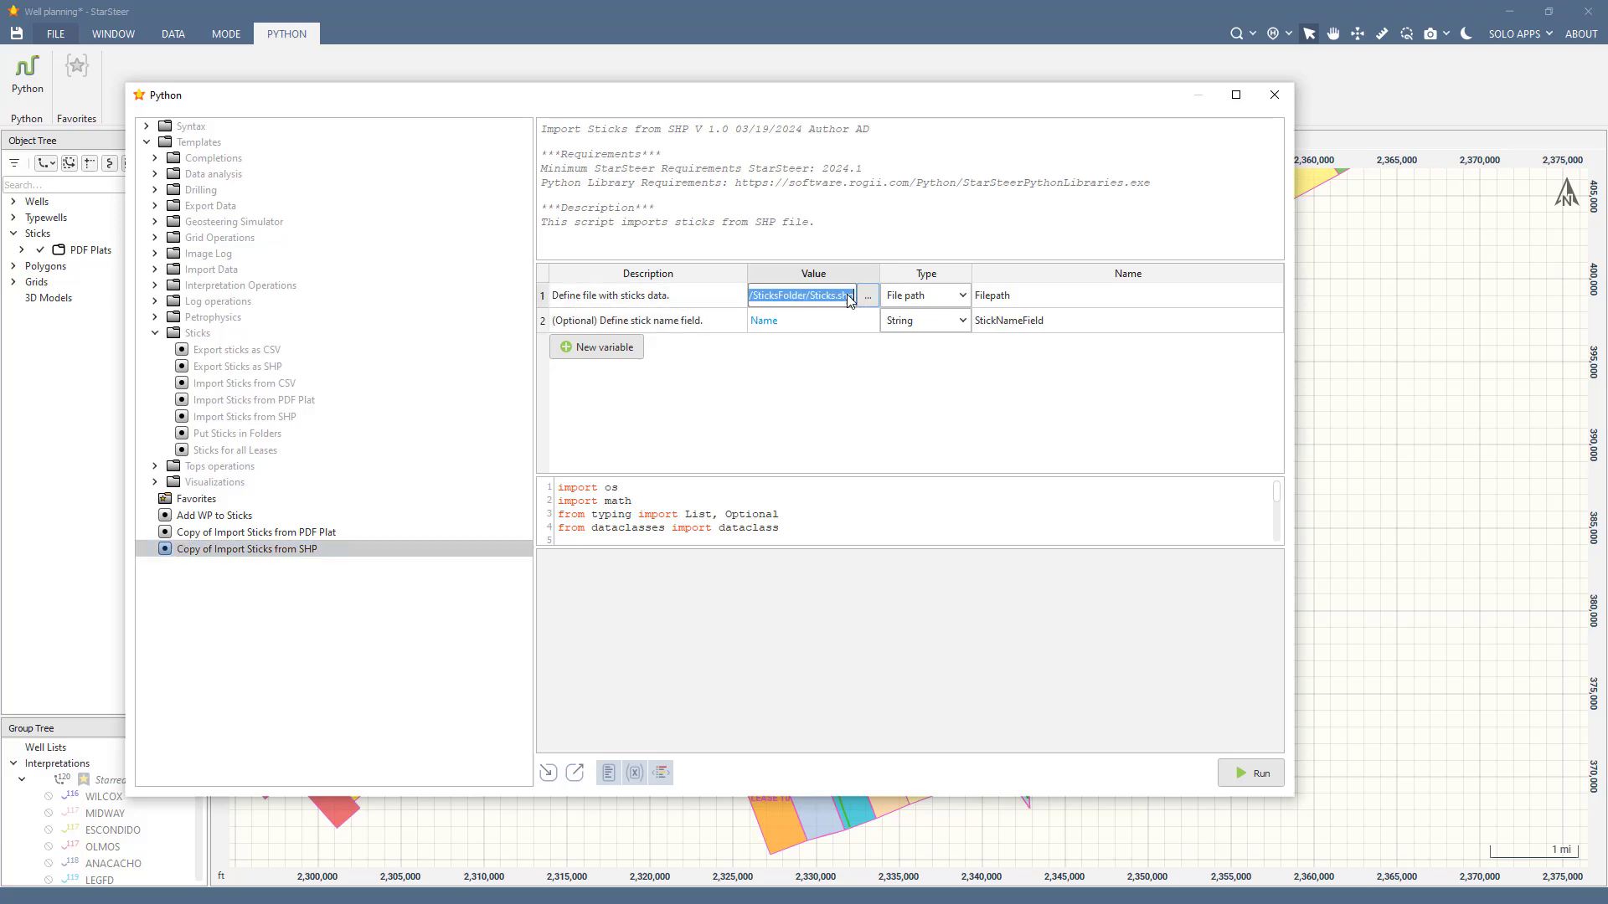
pyautogui.click(864, 297)
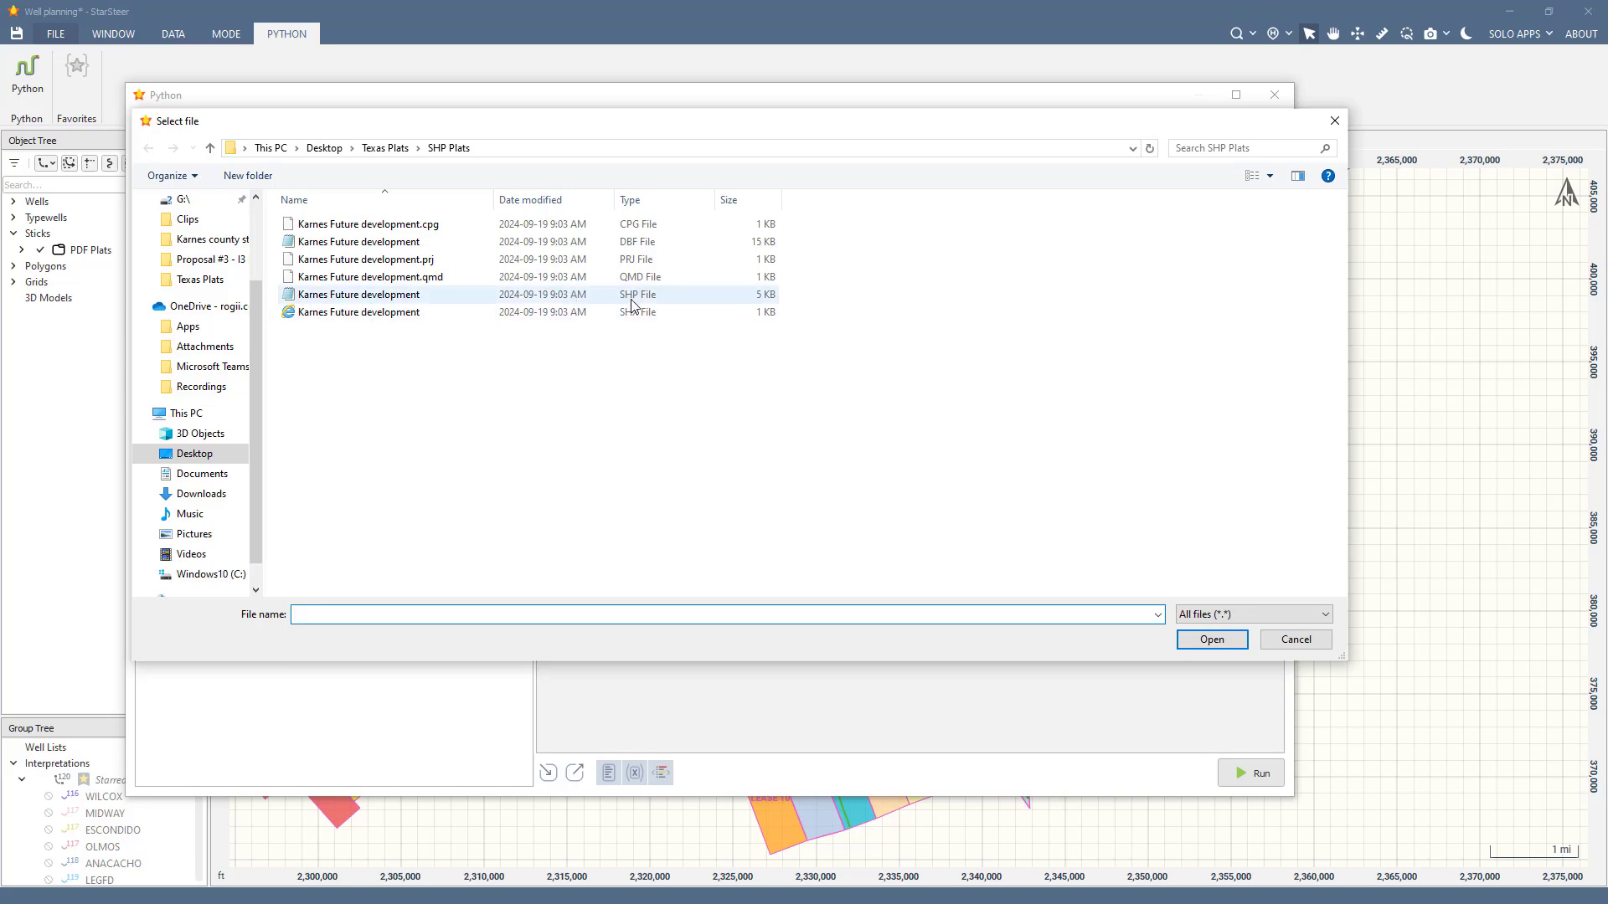
pyautogui.doubleClick(568, 299)
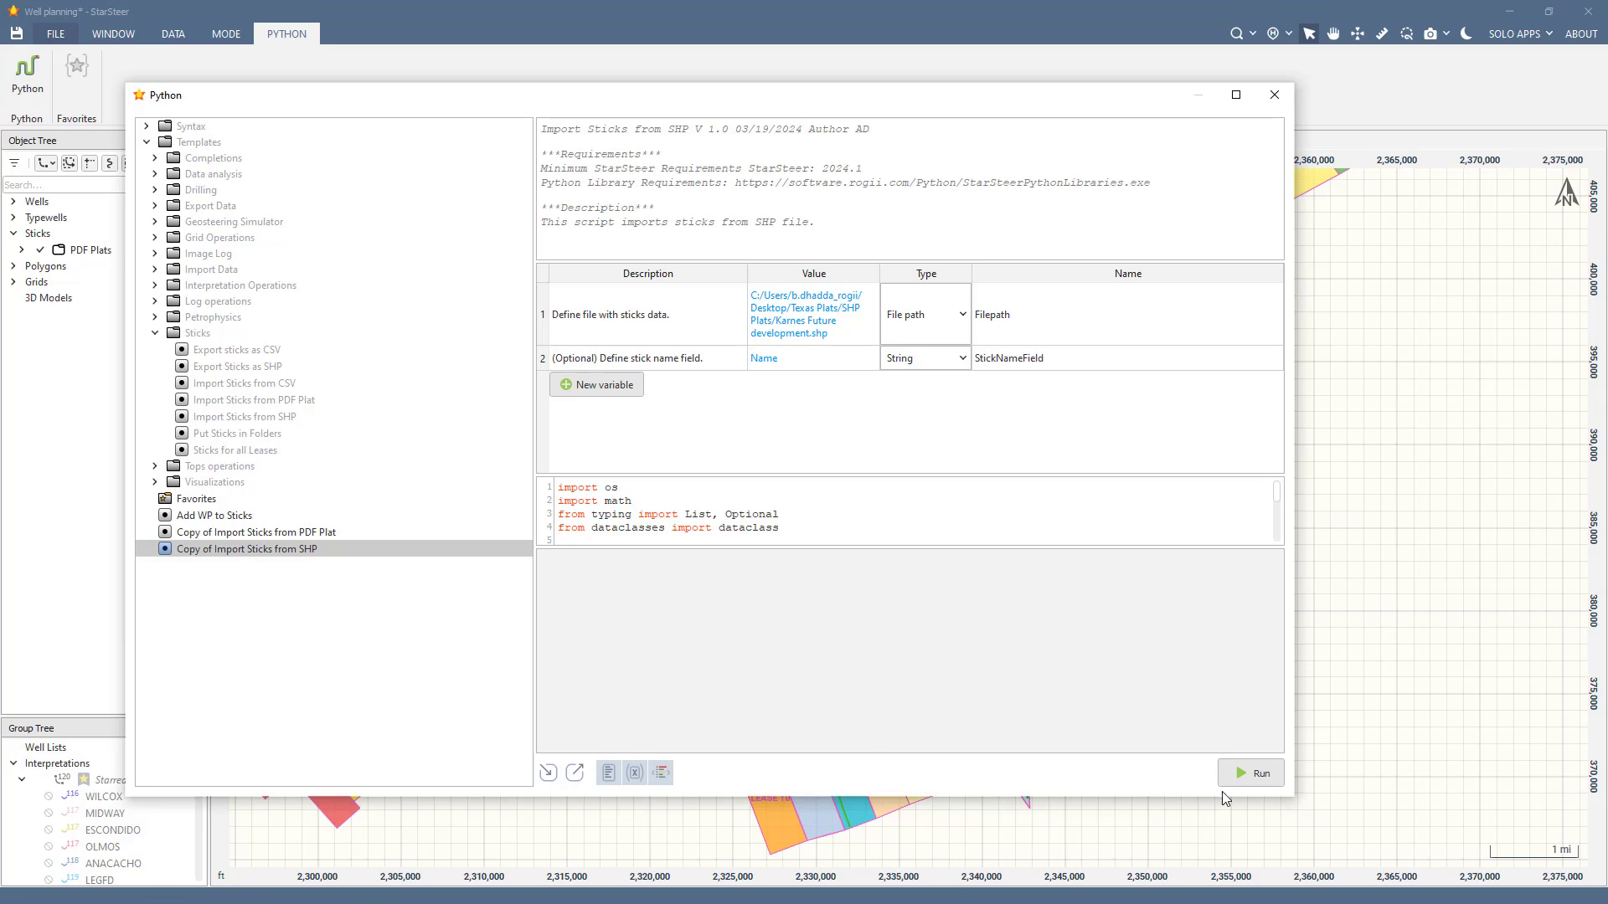
pyautogui.click(1248, 775)
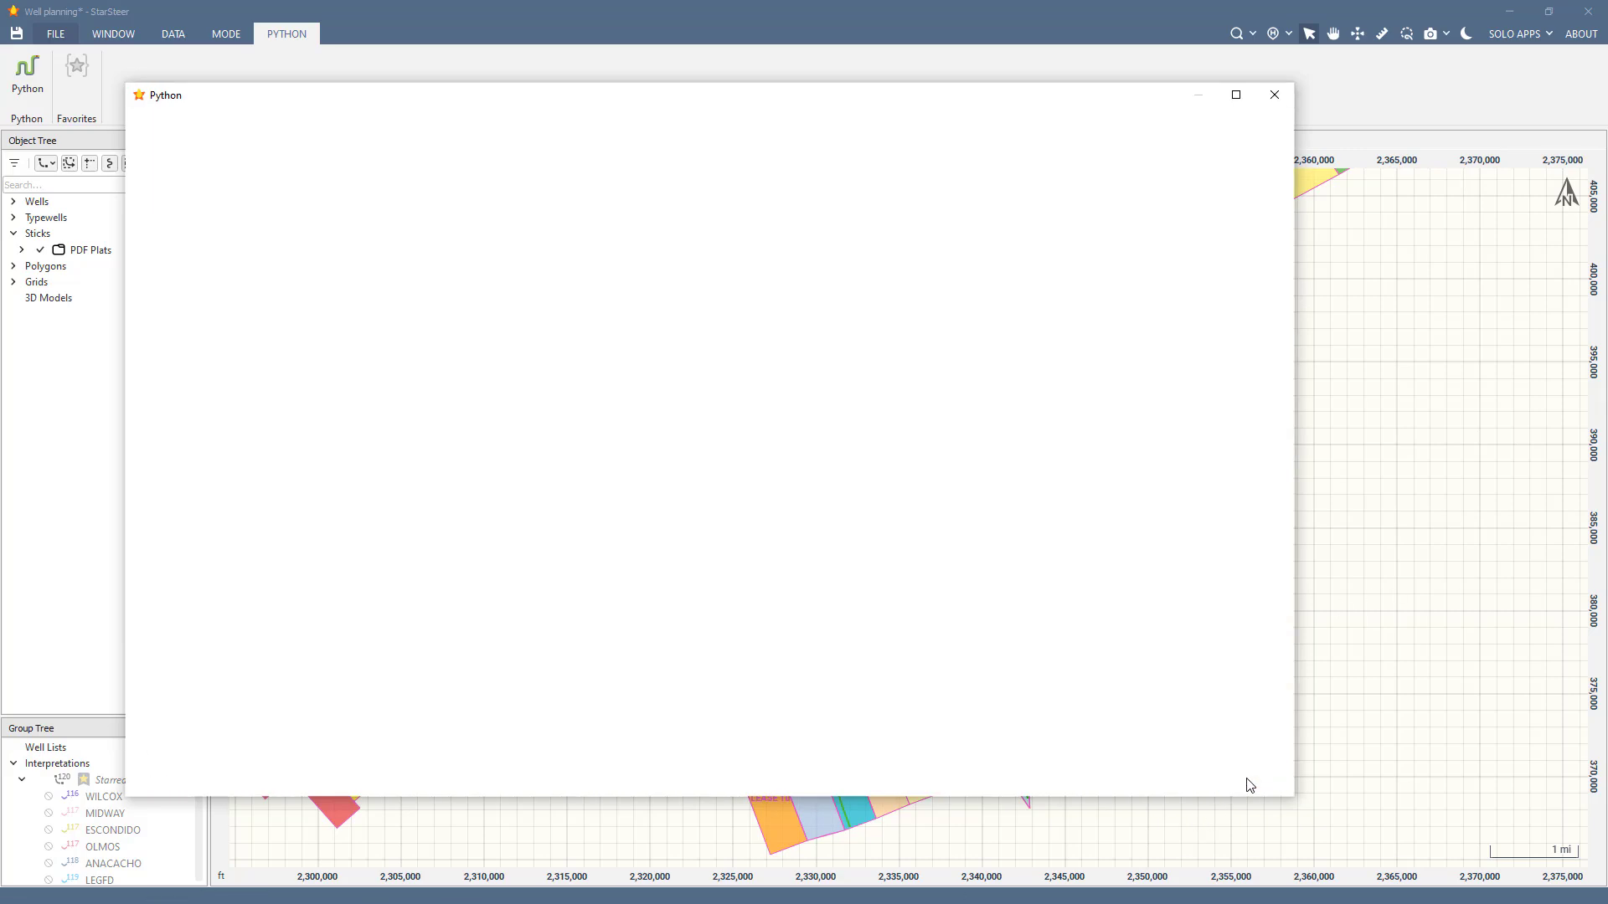
pyautogui.click(1273, 95)
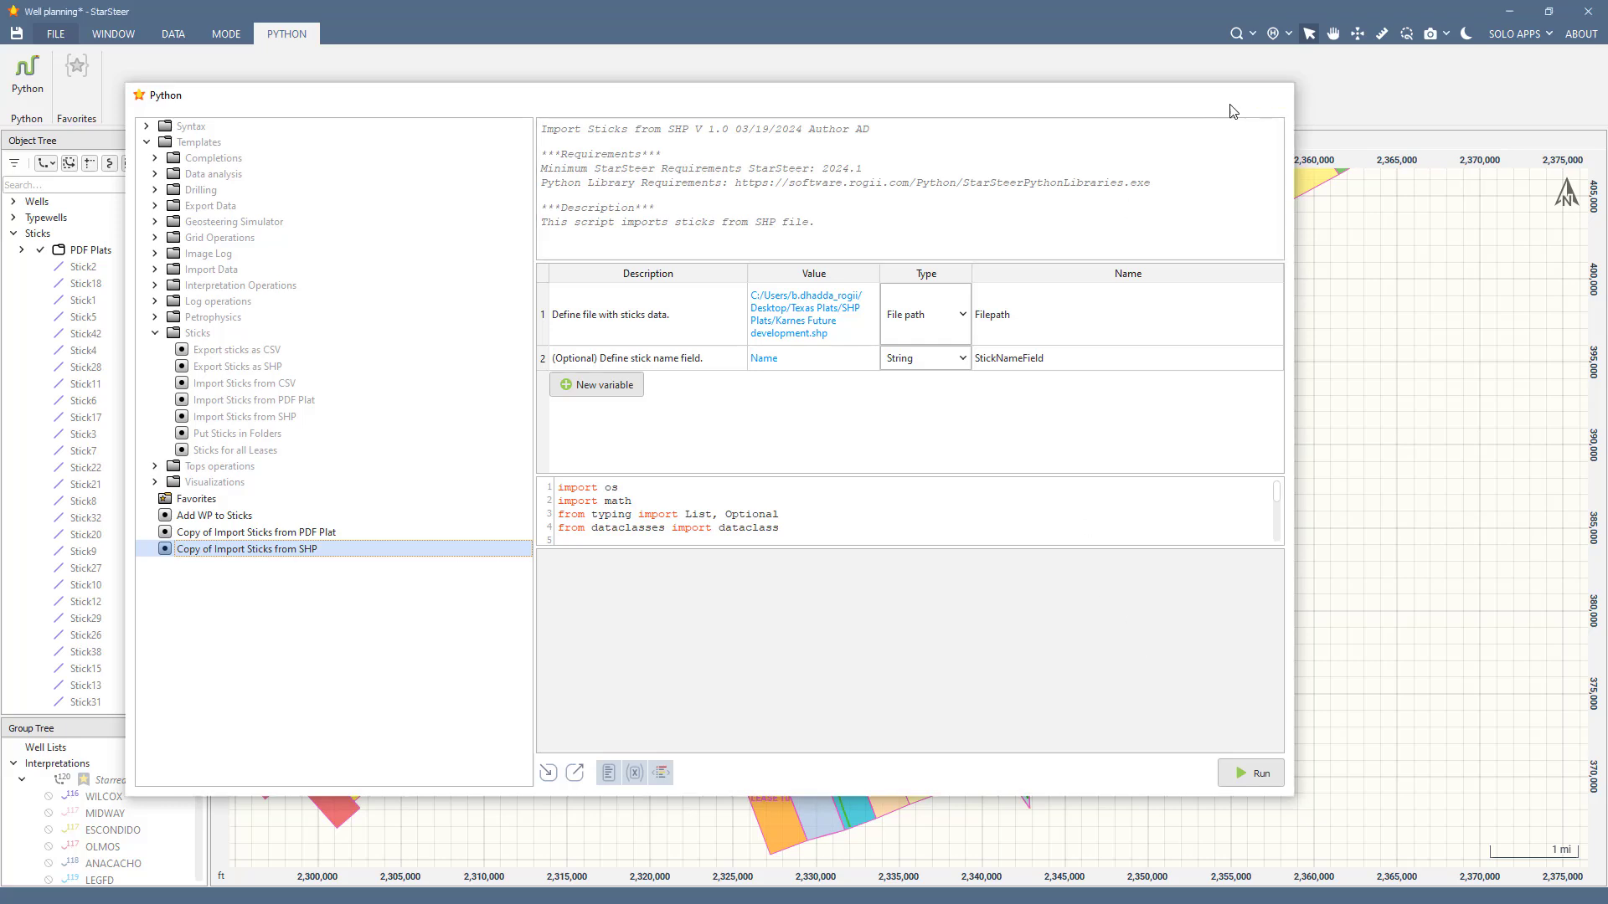
# Step: Create a new folder named Sticks SHP under Sticks
pyautogui.rightClick(131, 239)
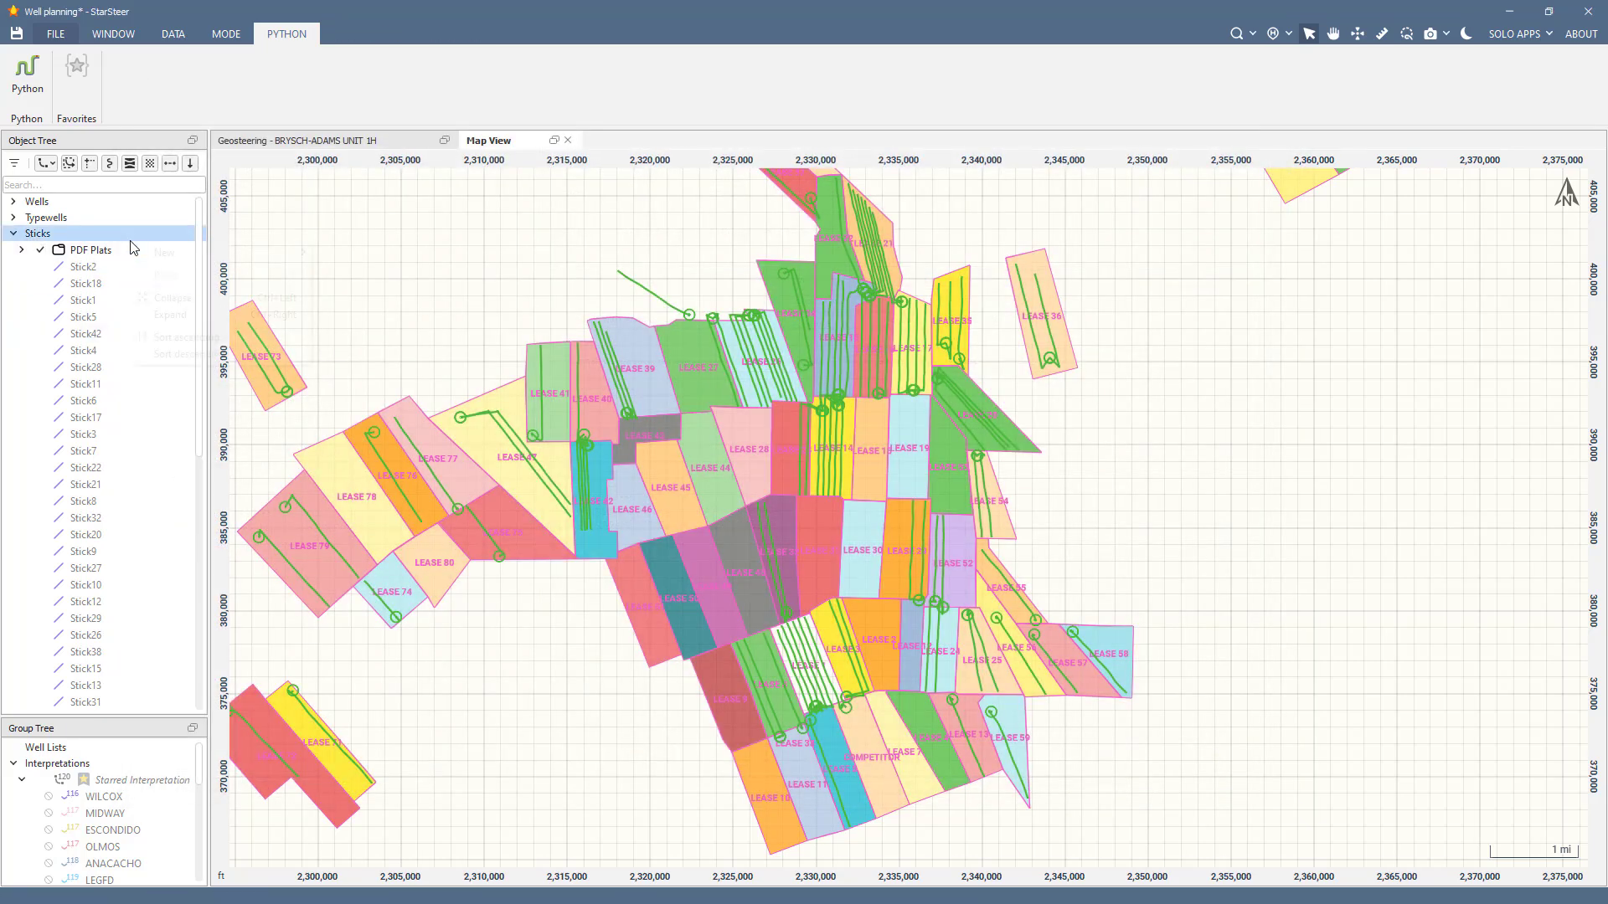
pyautogui.moveTo(251, 252)
pyautogui.click(346, 254)
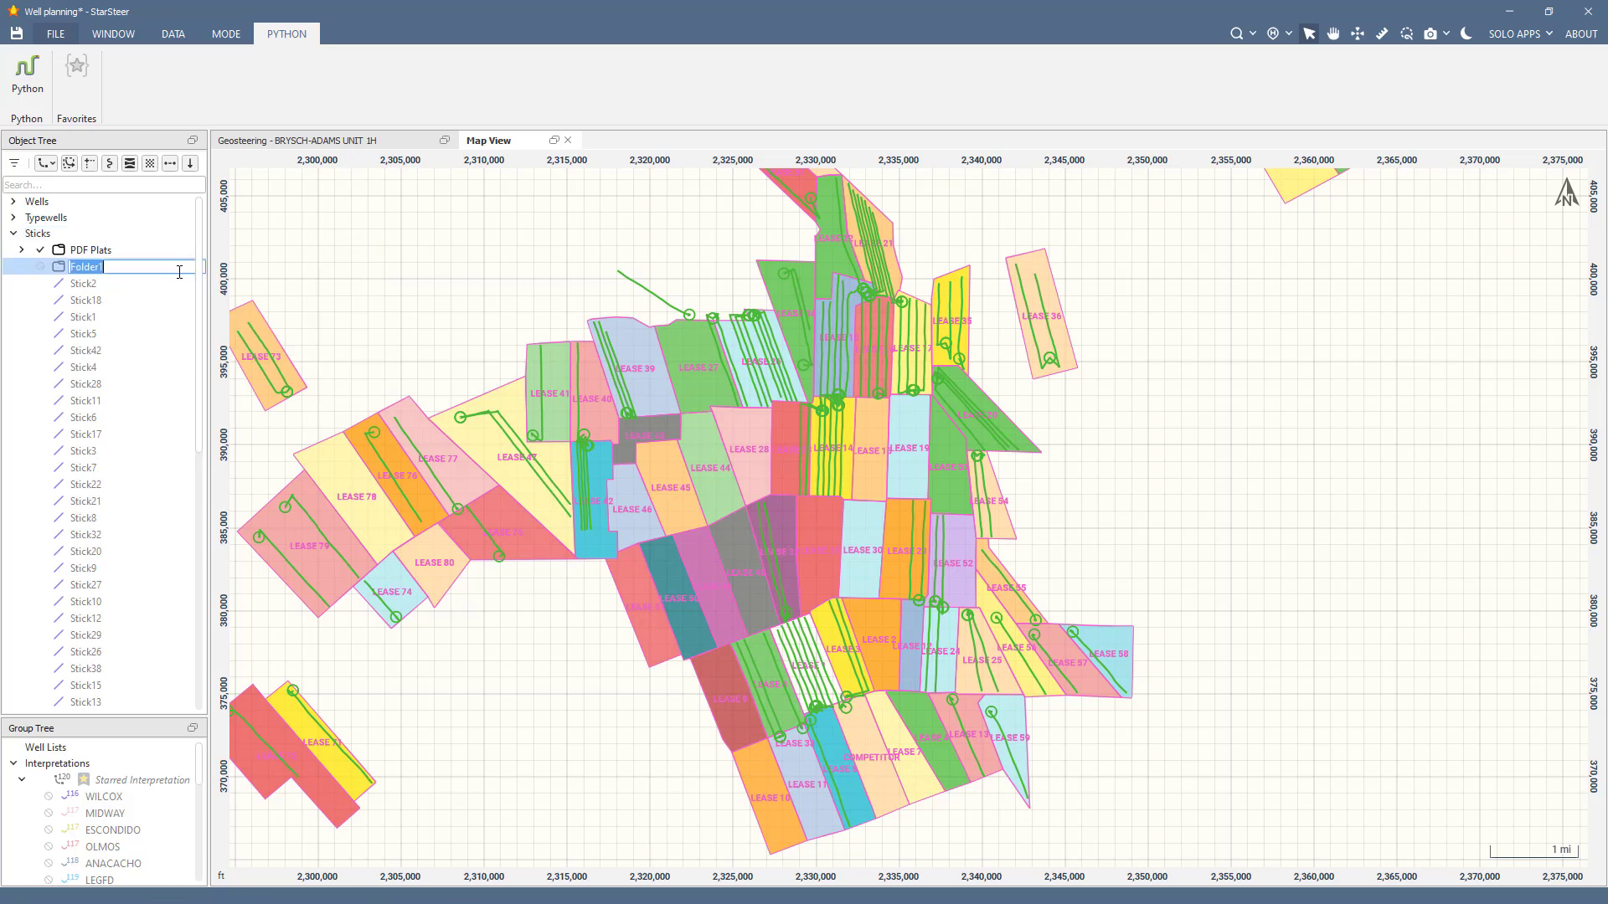
pyautogui.write('Sticks SHP')
pyautogui.press('Return')
# Step: Move all the loose sticks imported from the shapefile into the Sticks SHP folder
pyautogui.click(174, 284)
pyautogui.scroll(-10, 144, 418)
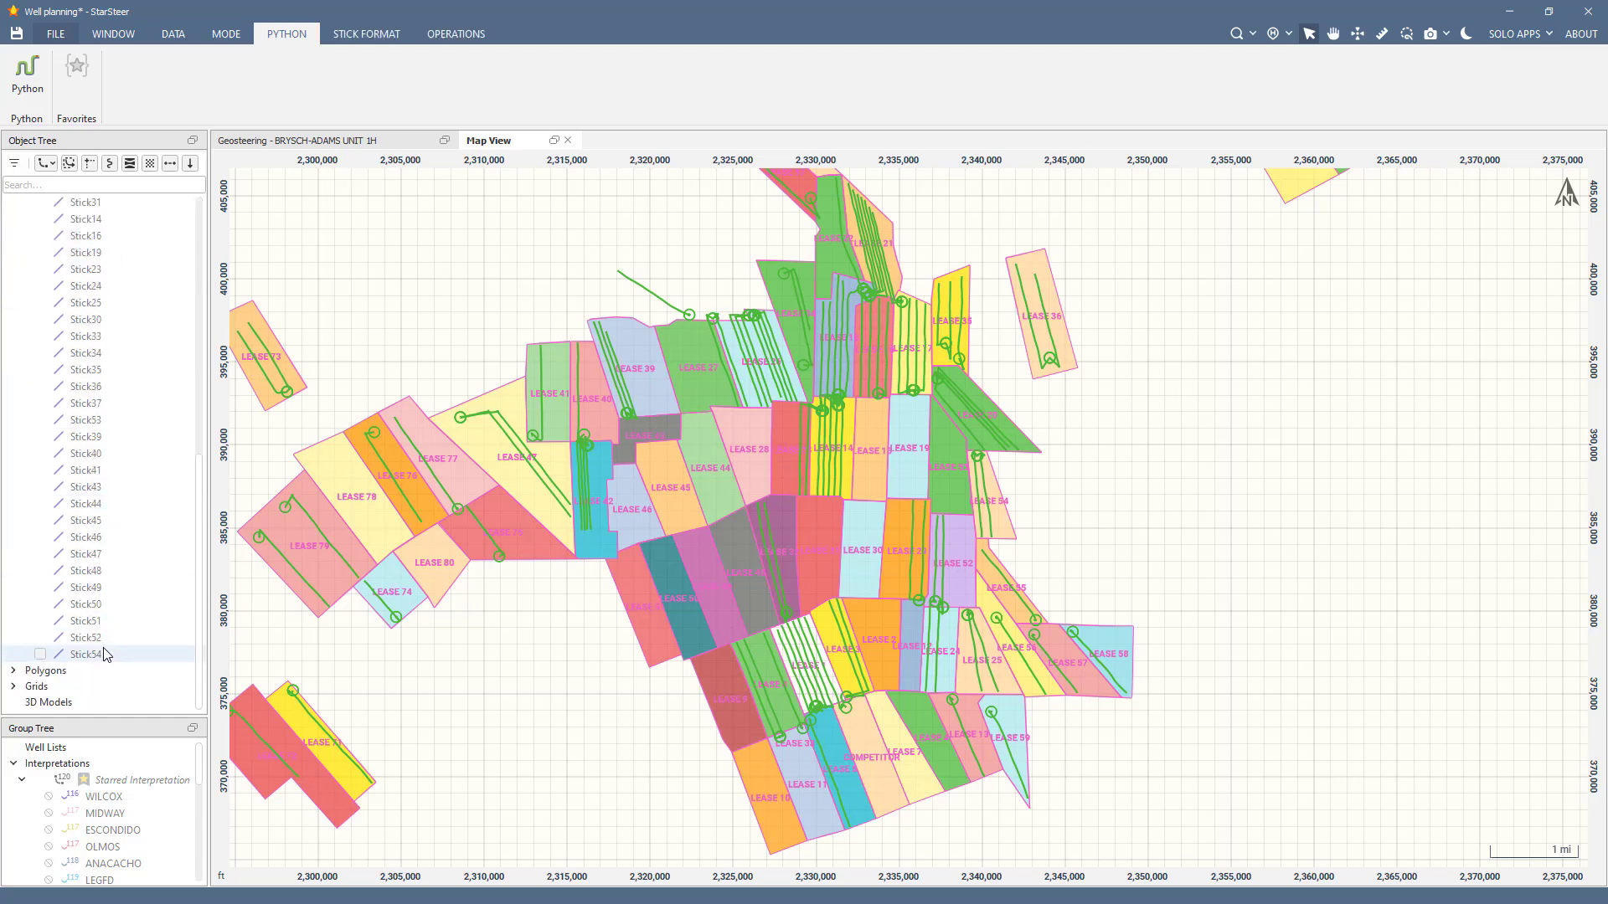
pyautogui.keyDown('shift'); pyautogui.click(107, 654); pyautogui.keyUp('shift')
pyautogui.scroll(10, 165, 422)
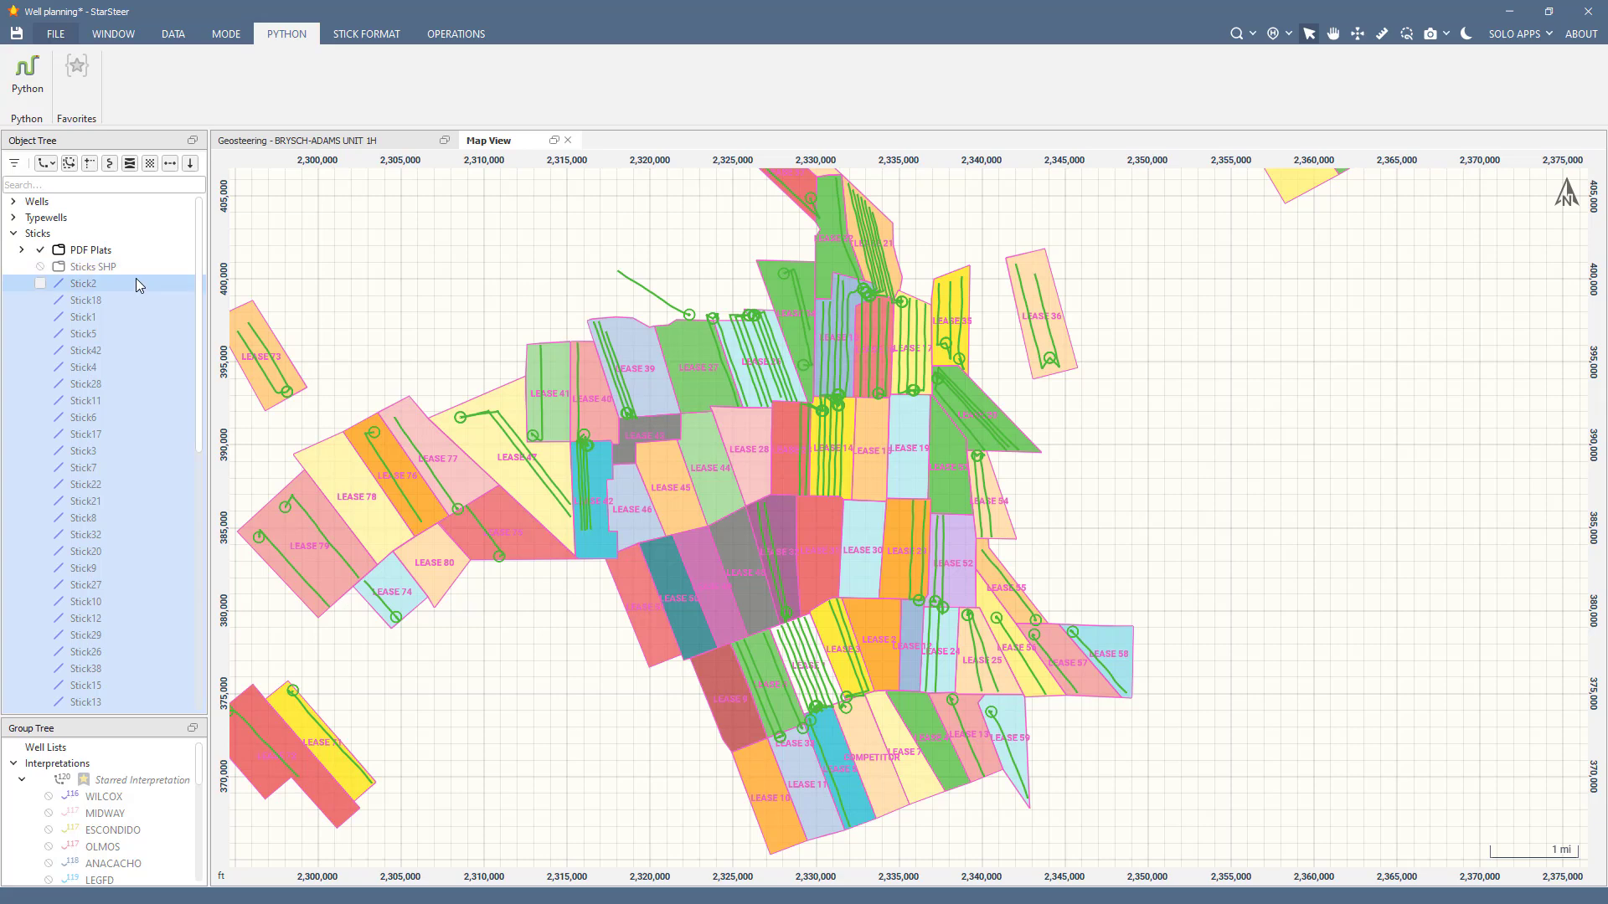
pyautogui.moveTo(139, 285); pyautogui.dragTo(139, 265)
# Step: Display the Sticks SHP sticks on the map and inspect their layout east of the main lease block
pyautogui.click(40, 266)
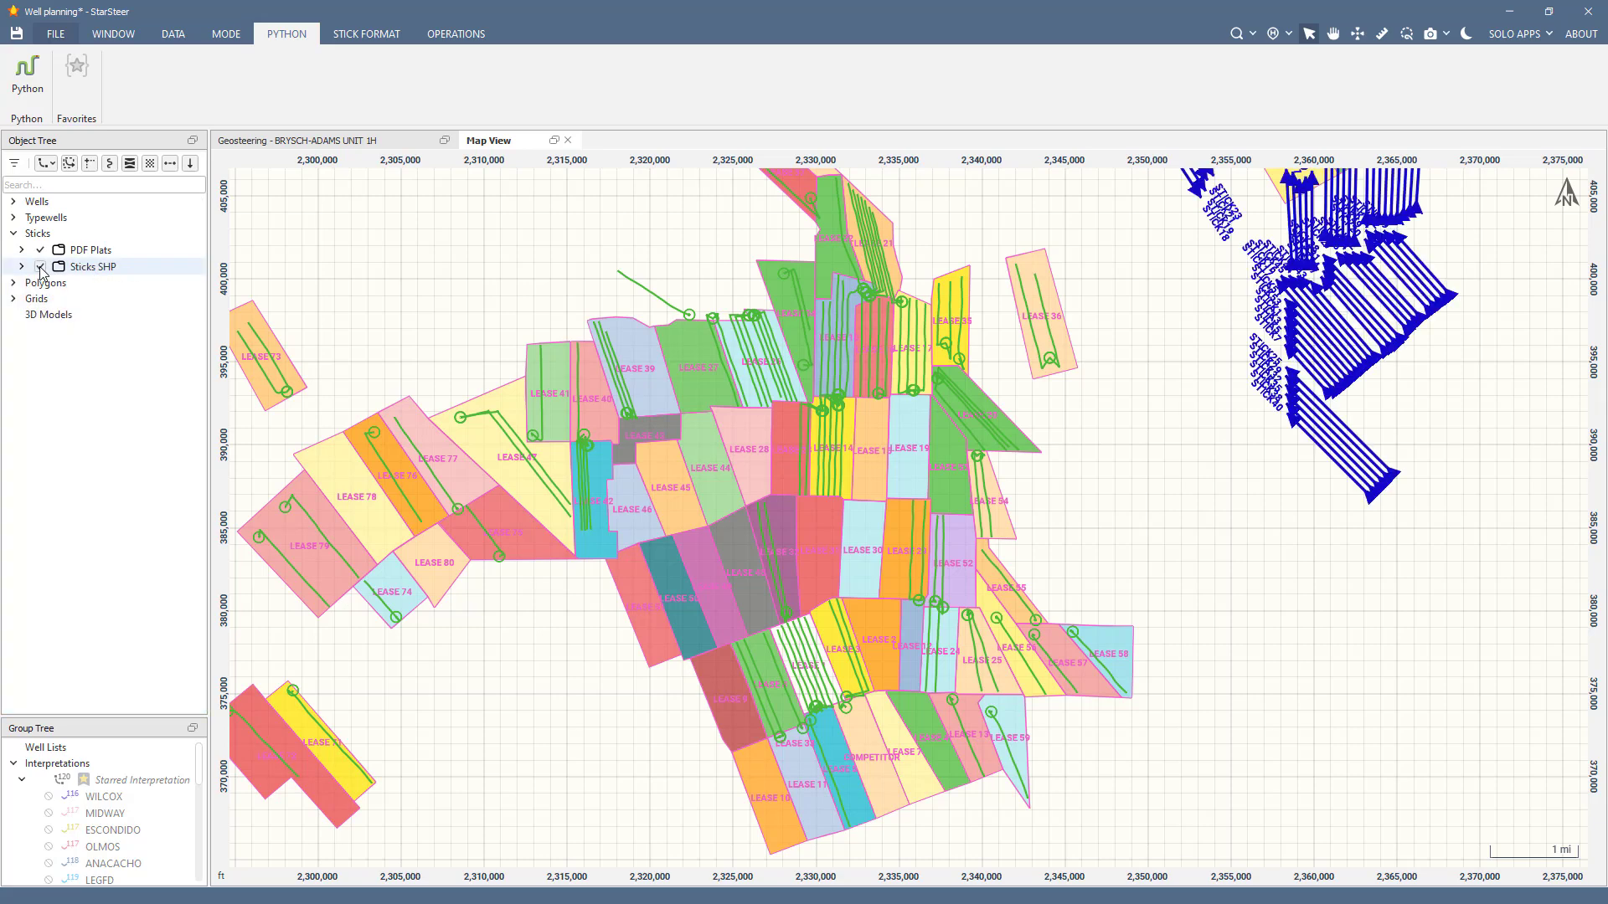
pyautogui.moveTo(1187, 449); pyautogui.dragTo(1085, 621)
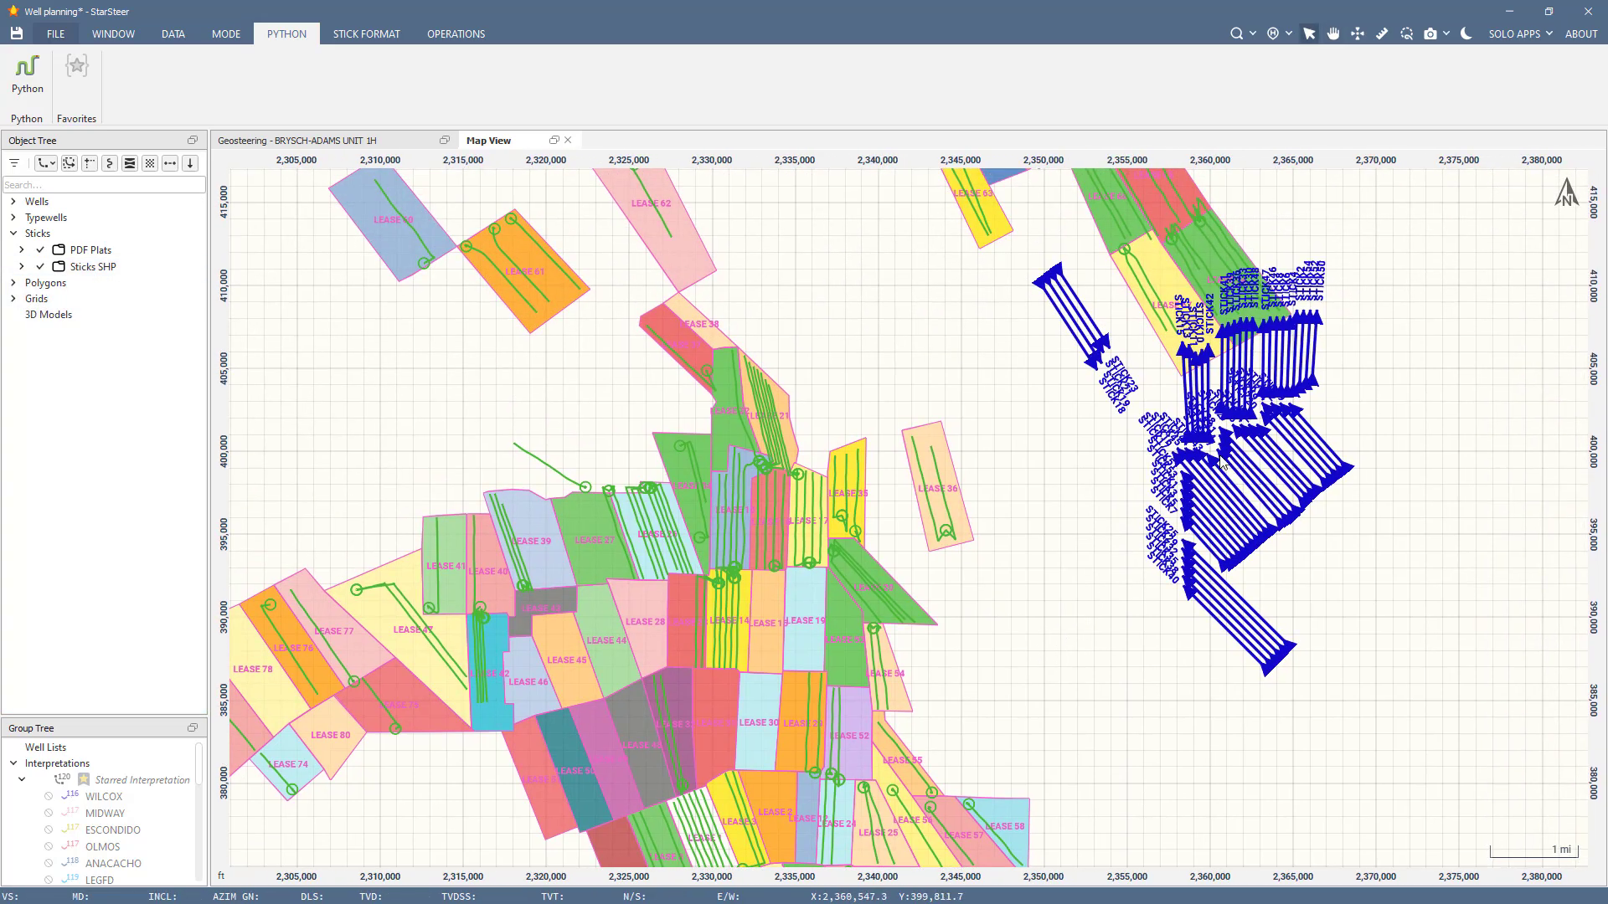
pyautogui.scroll(3, 1220, 463)
pyautogui.scroll(-2, 1292, 433)
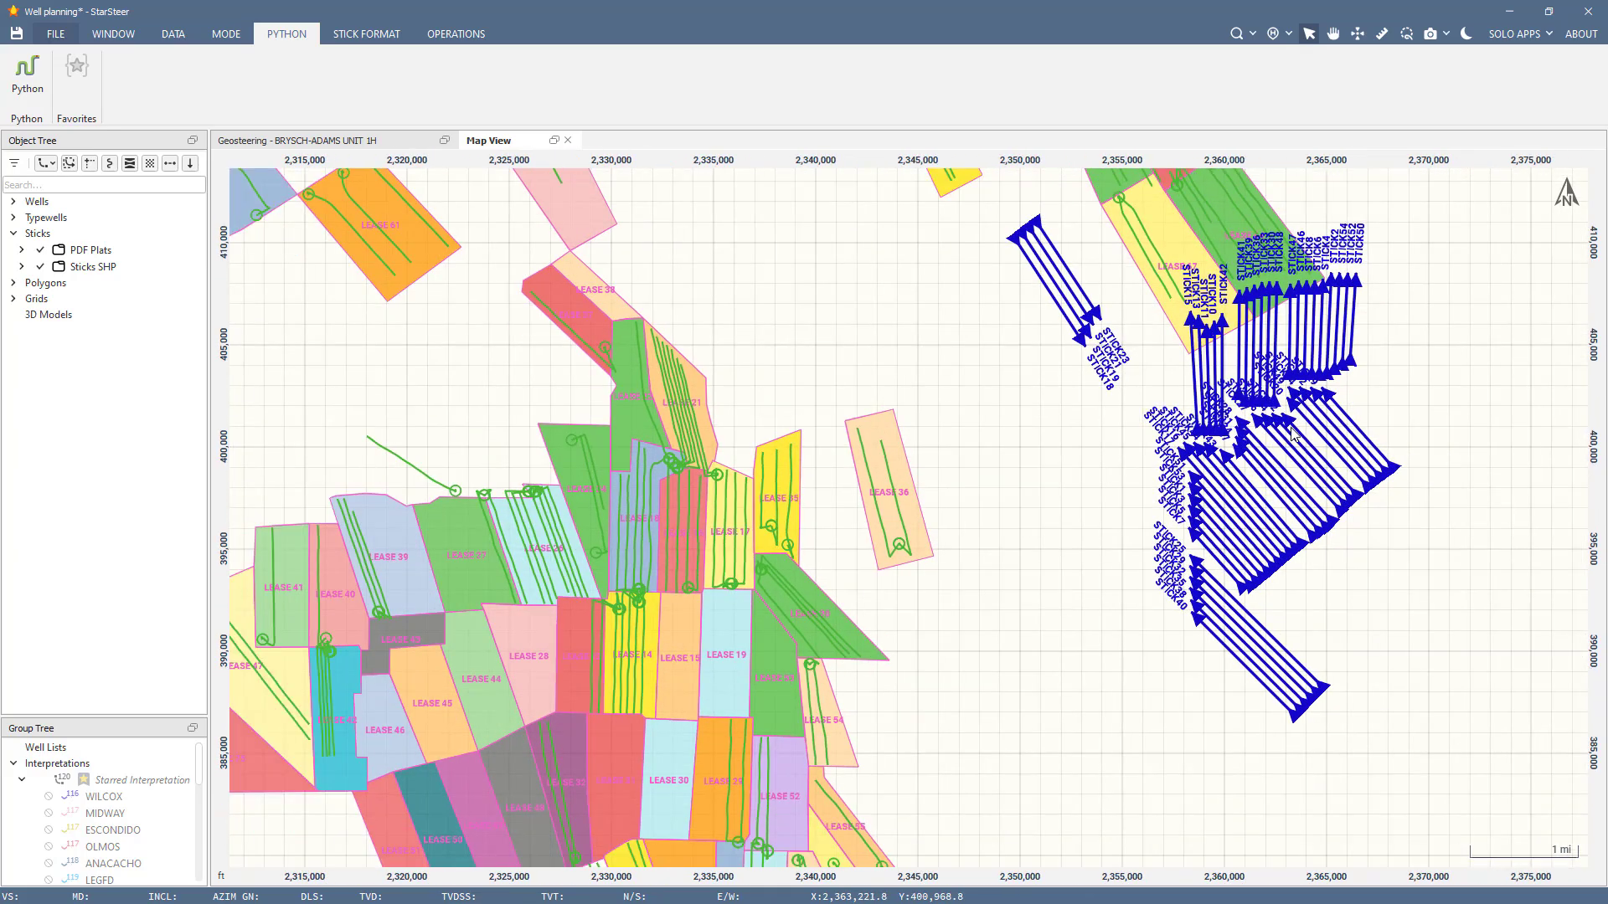
pyautogui.moveTo(1292, 433); pyautogui.dragTo(1186, 484)
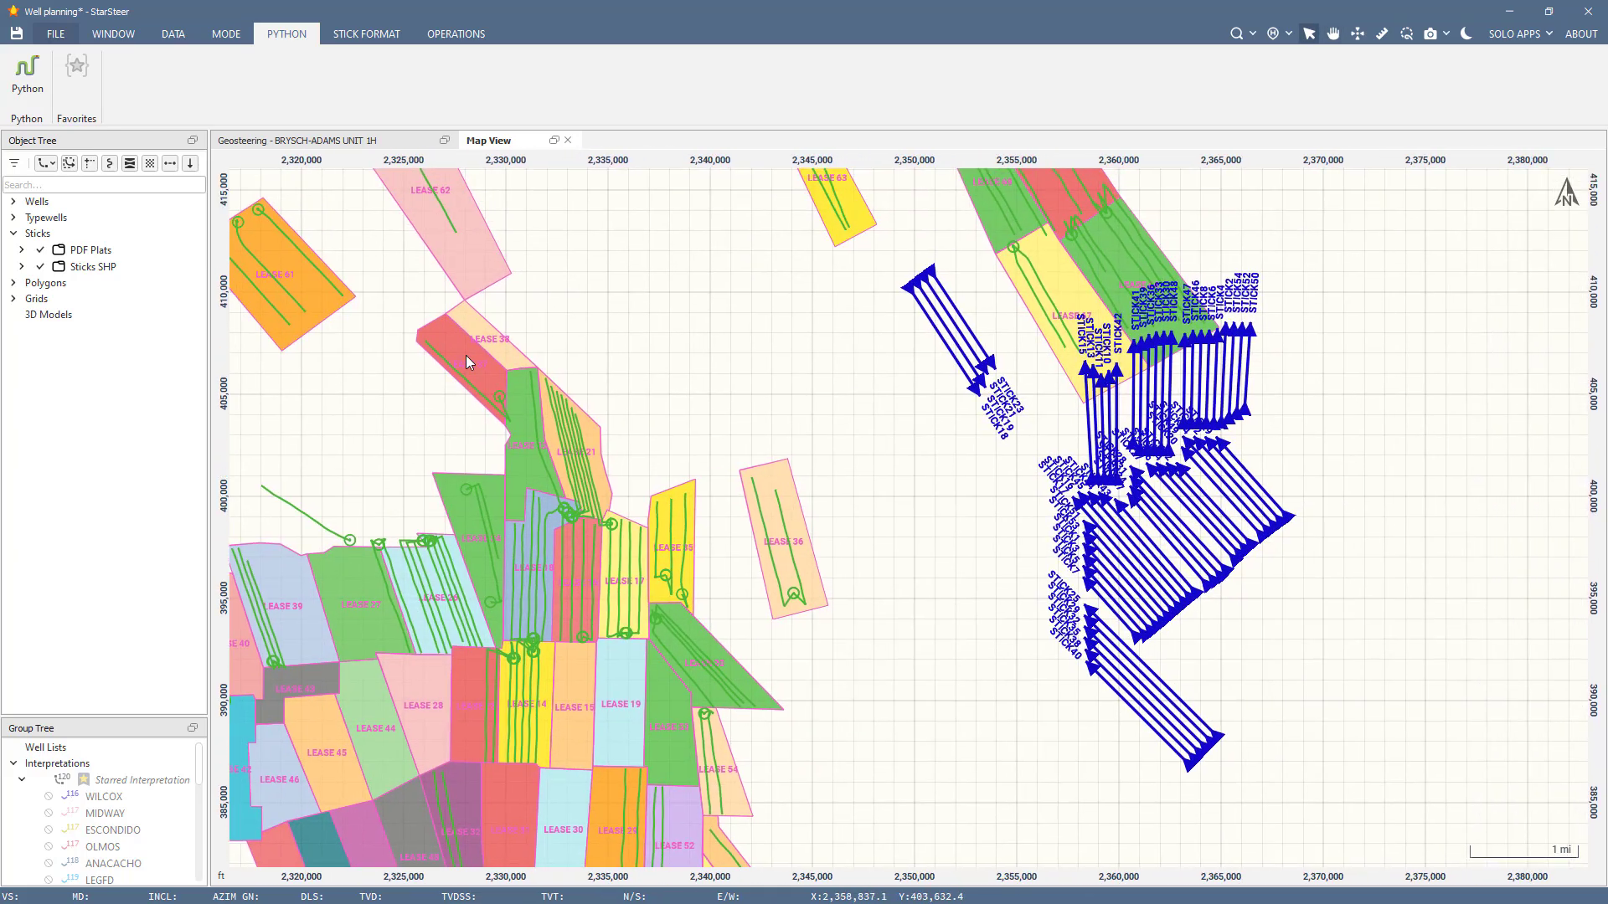
# Step: Review the waypoint table of the Sticks SHP folder and close it
pyautogui.click(95, 267)
pyautogui.rightClick(95, 267)
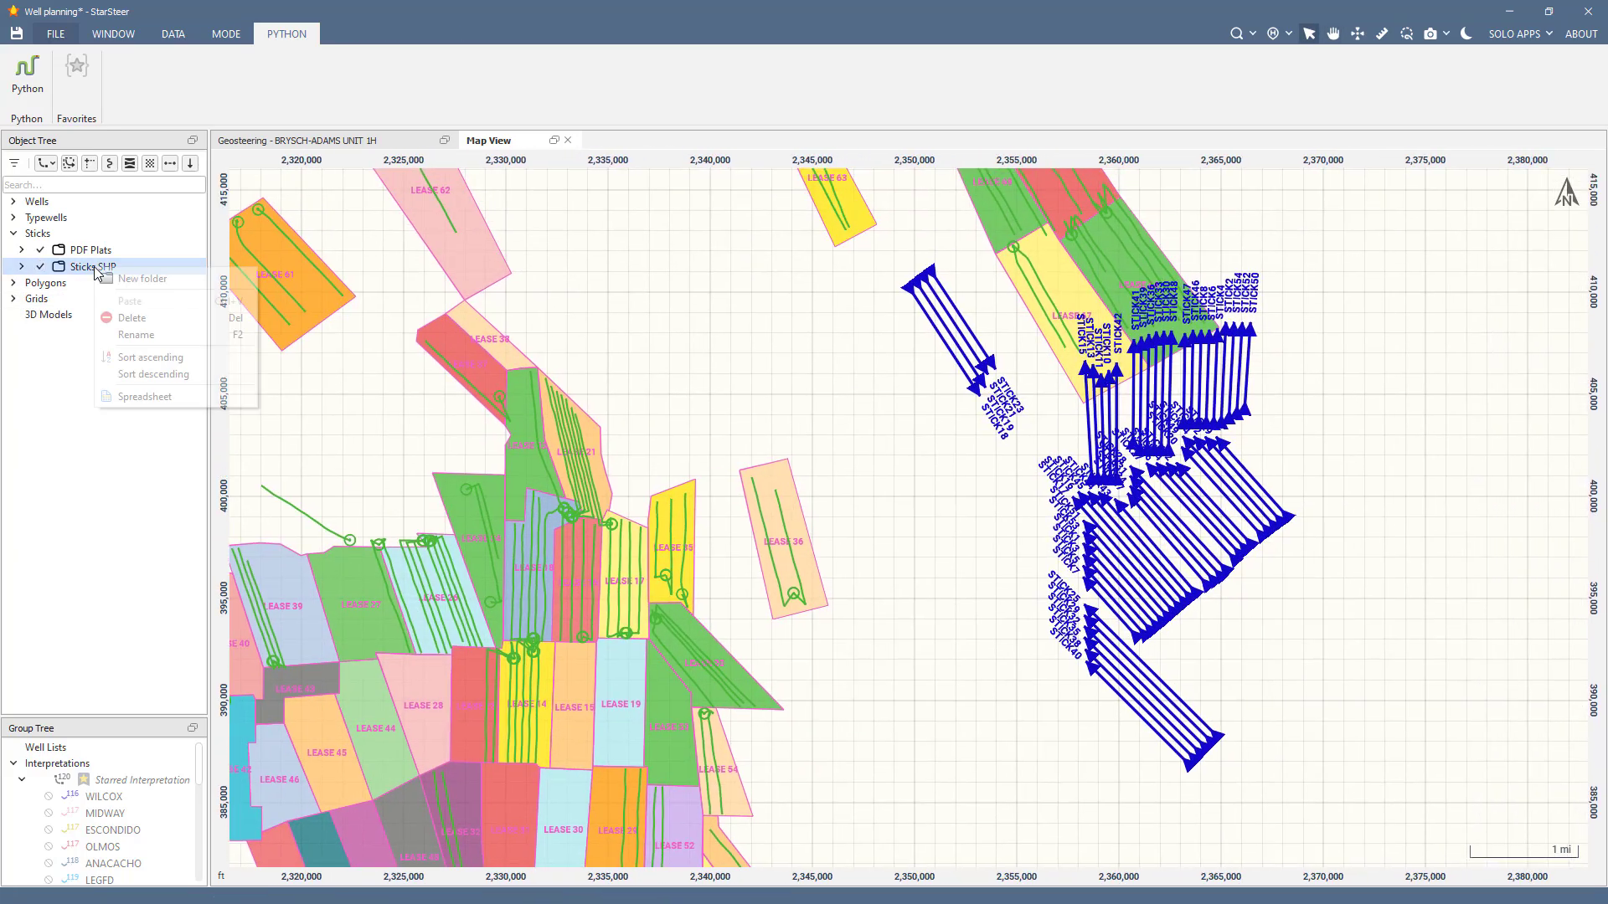
pyautogui.click(144, 397)
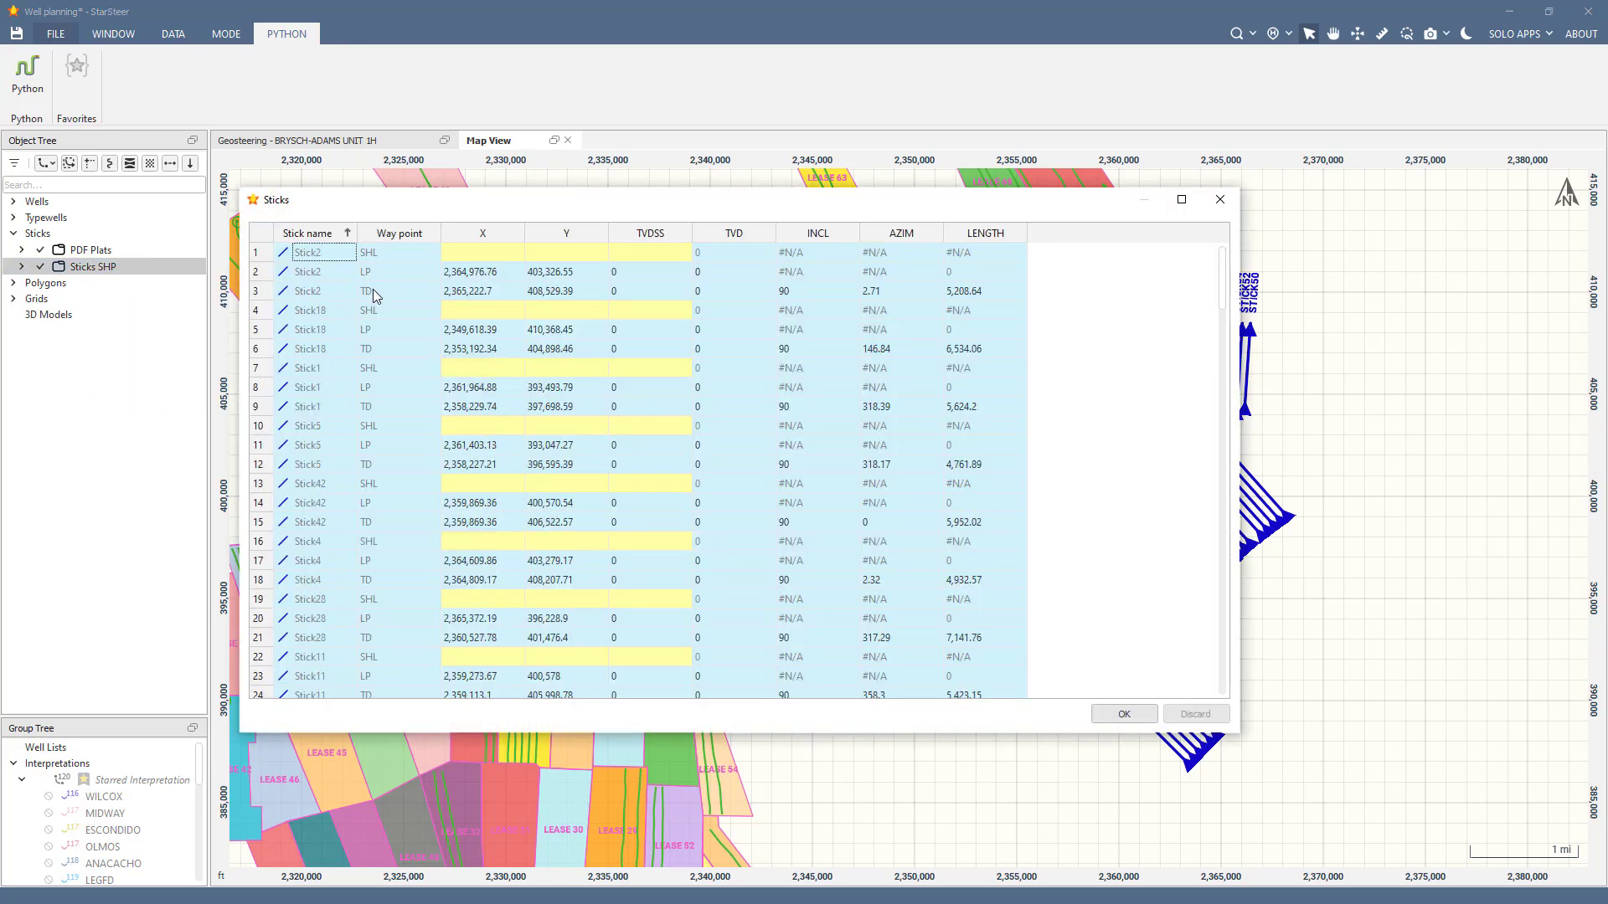
pyautogui.click(1220, 207)
# Step: Switch to Well Planning mode and place a new planning area over Lease 2
pyautogui.scroll(-3, 969, 494)
pyautogui.moveTo(944, 502); pyautogui.dragTo(1023, 442)
pyautogui.moveTo(957, 585); pyautogui.dragTo(997, 496)
pyautogui.scroll(-1, 993, 523)
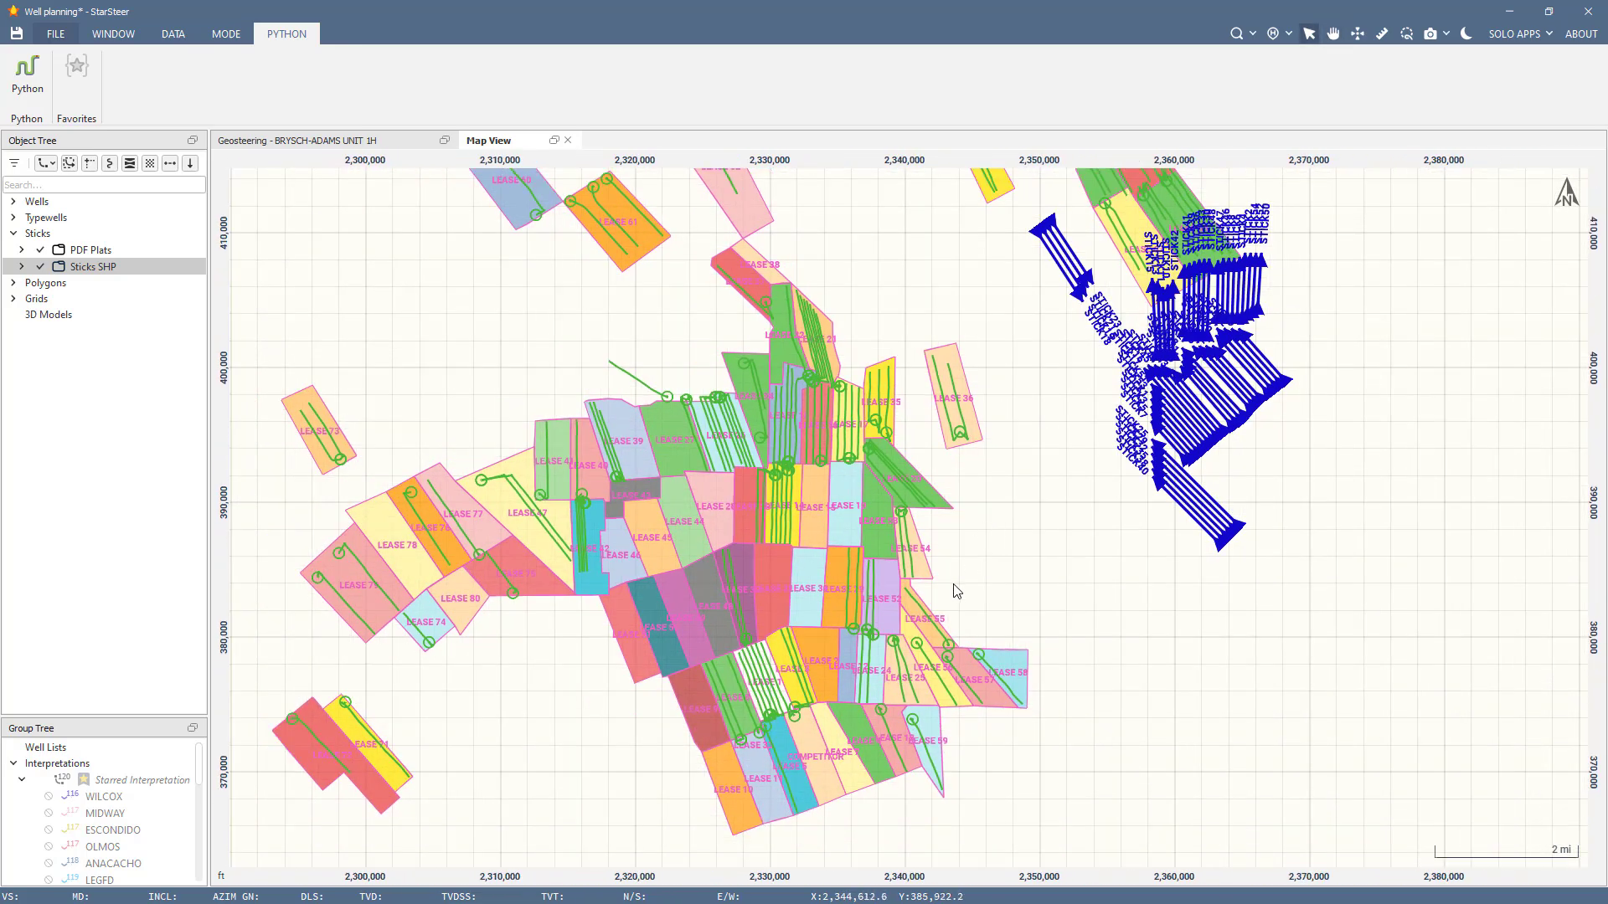
pyautogui.scroll(2, 957, 591)
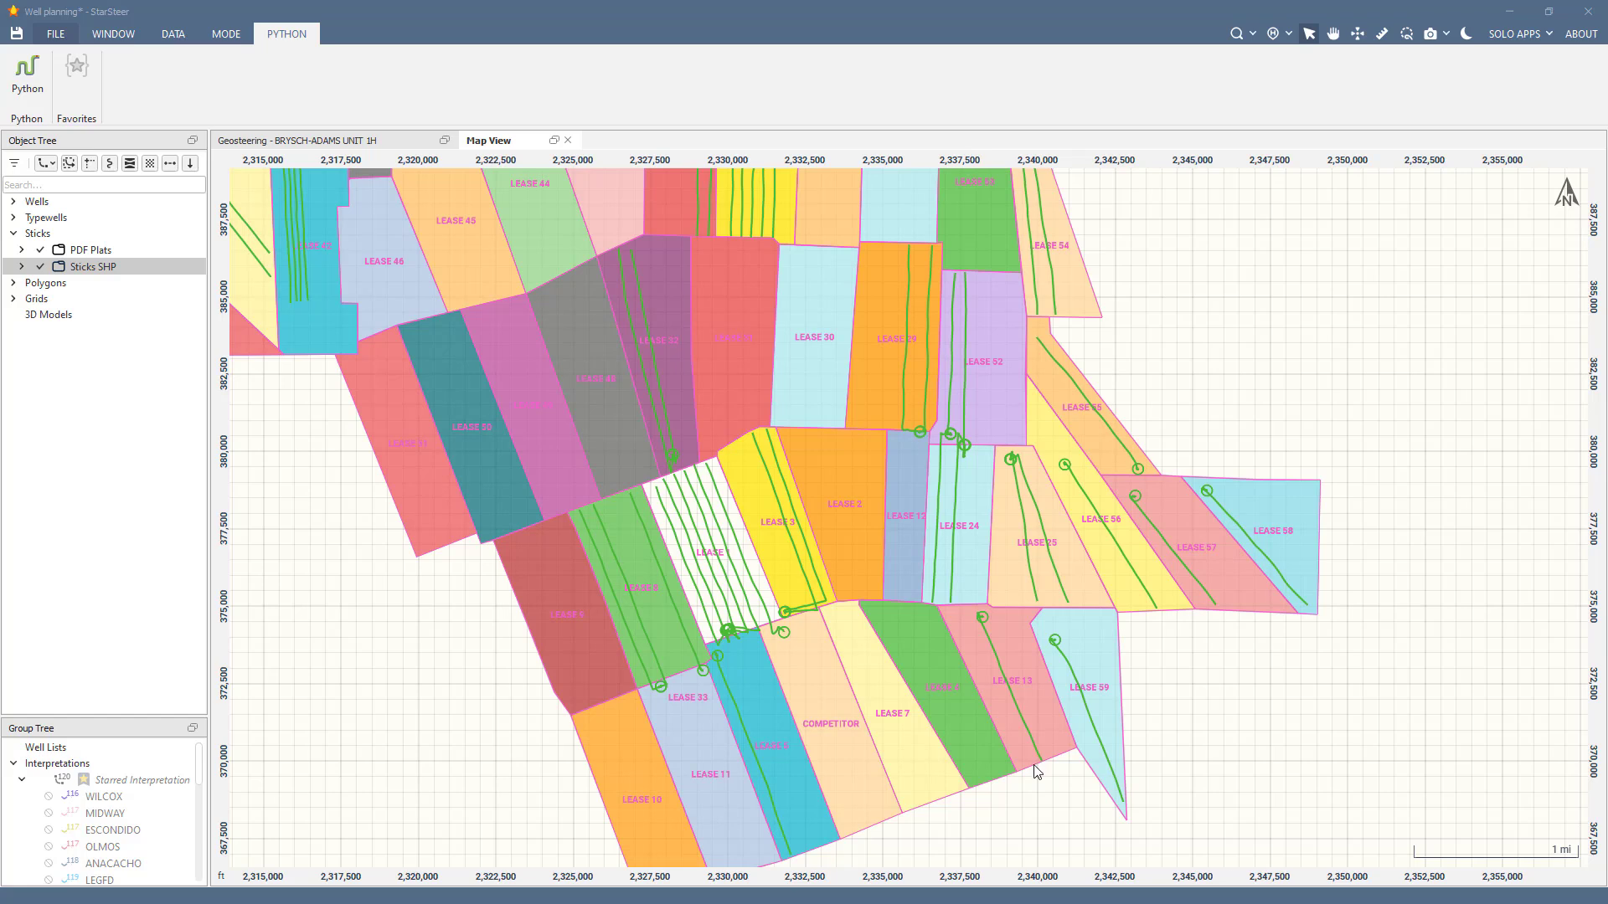
pyautogui.click(226, 33)
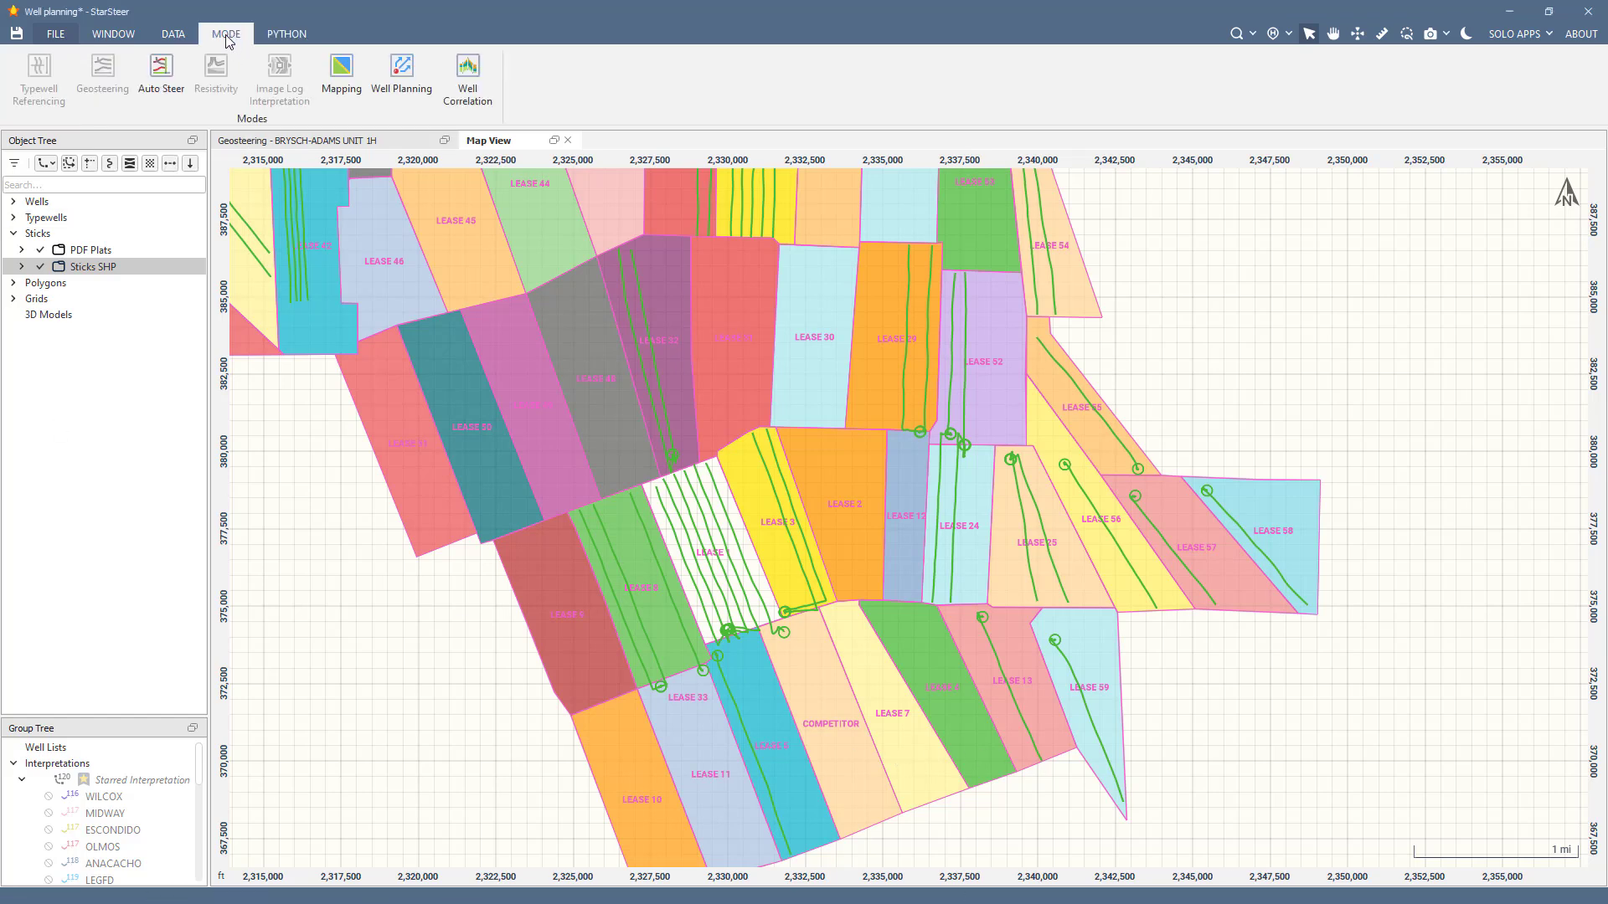
pyautogui.click(421, 85)
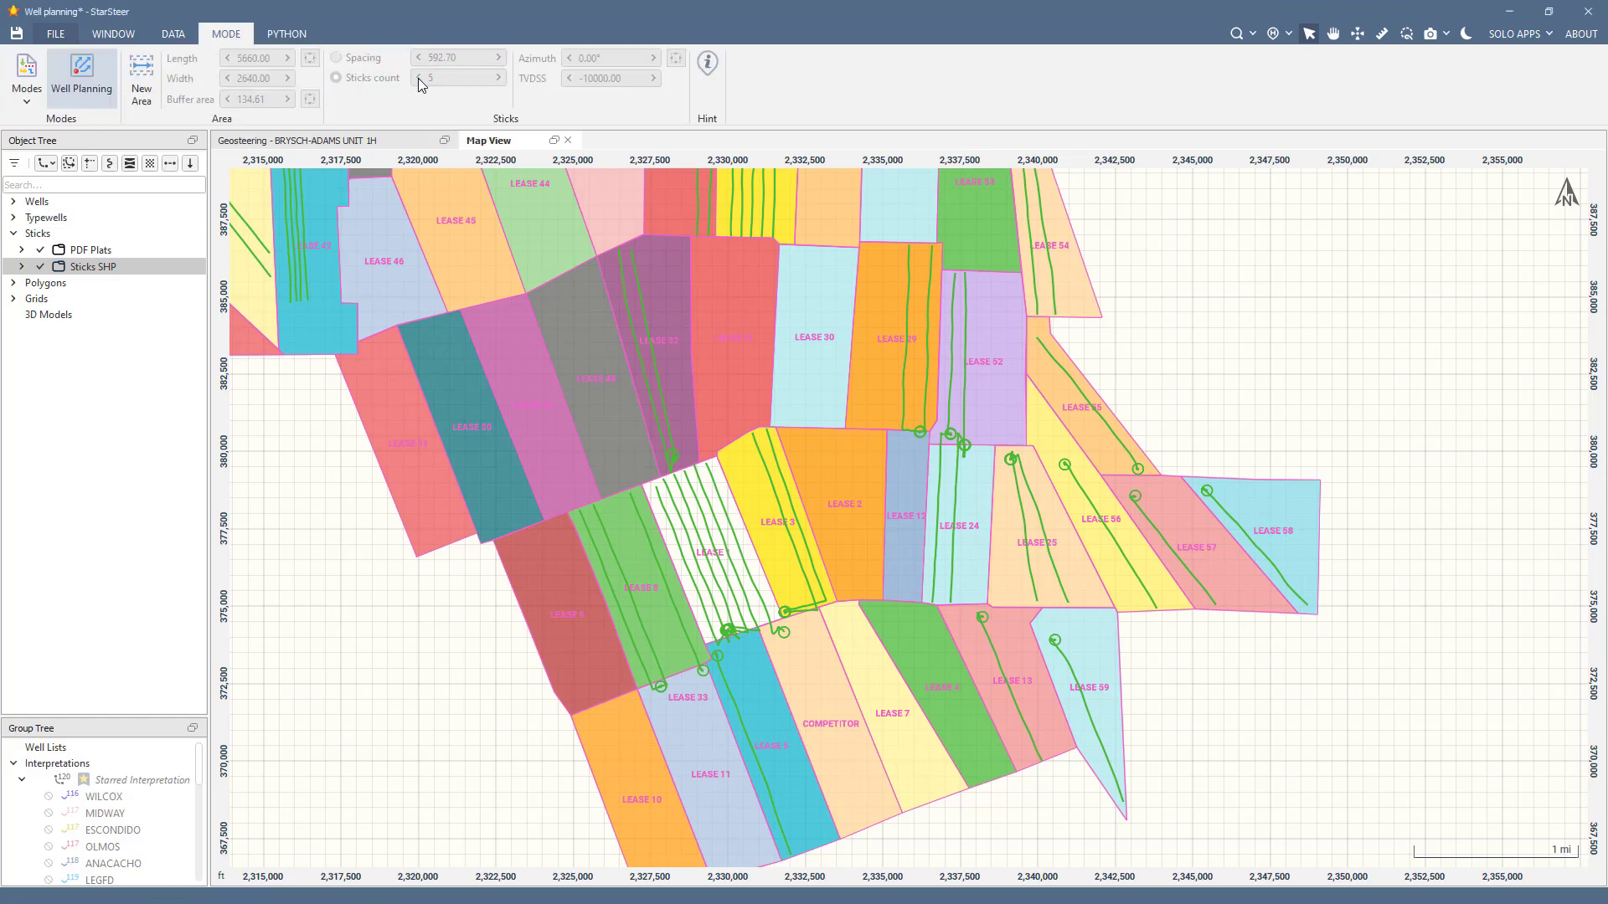
pyautogui.click(141, 78)
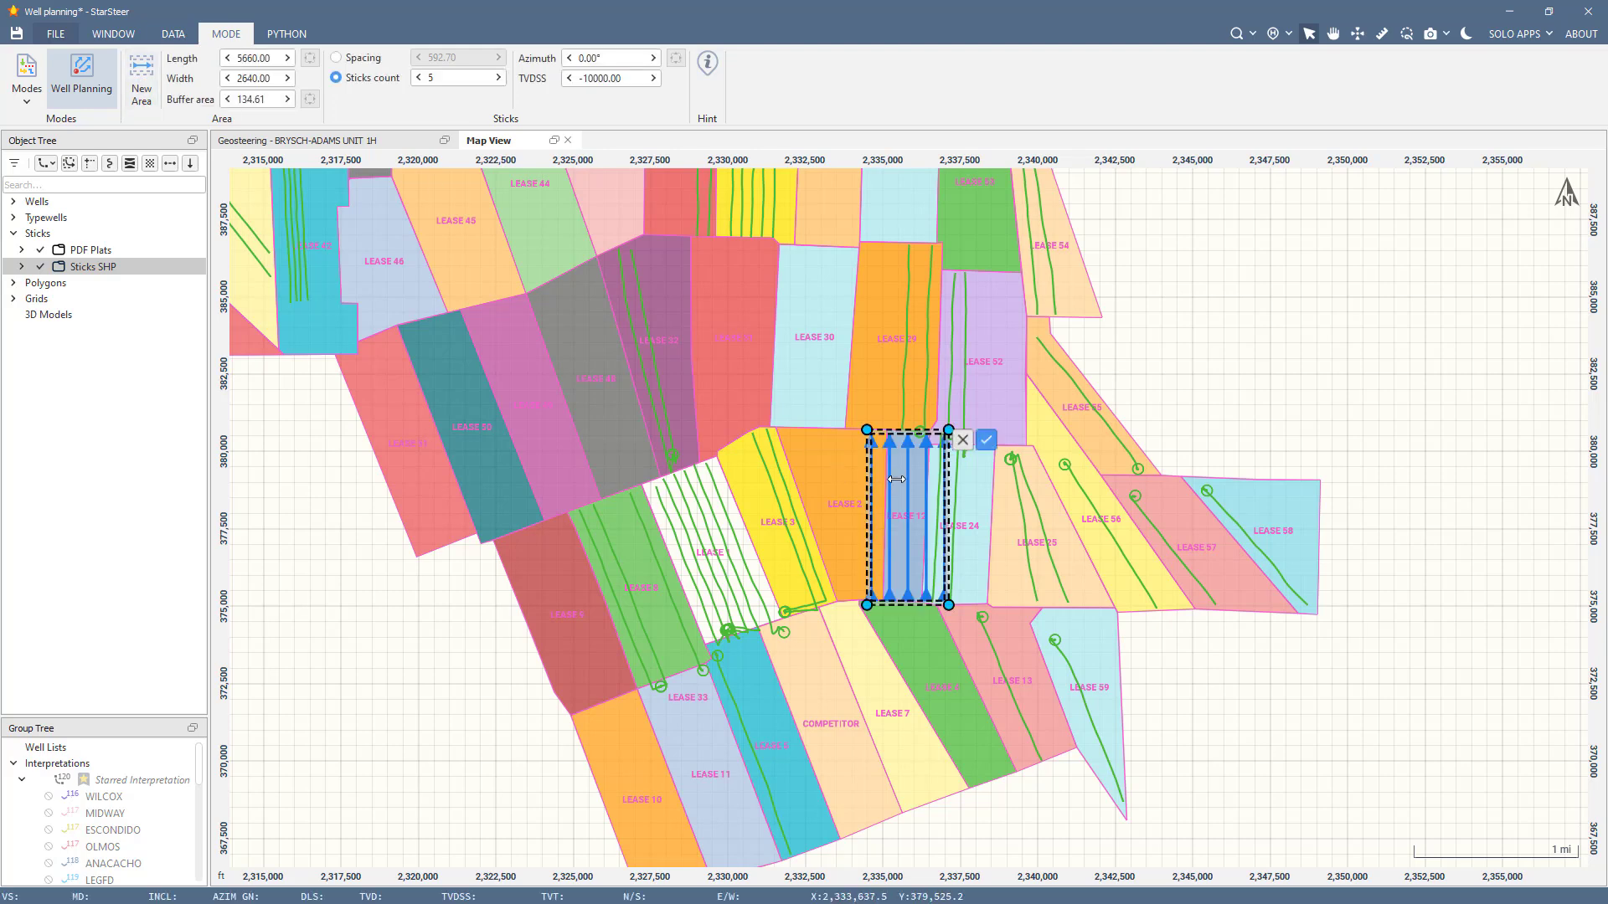
pyautogui.moveTo(914, 510); pyautogui.dragTo(871, 516)
pyautogui.scroll(3, 871, 516)
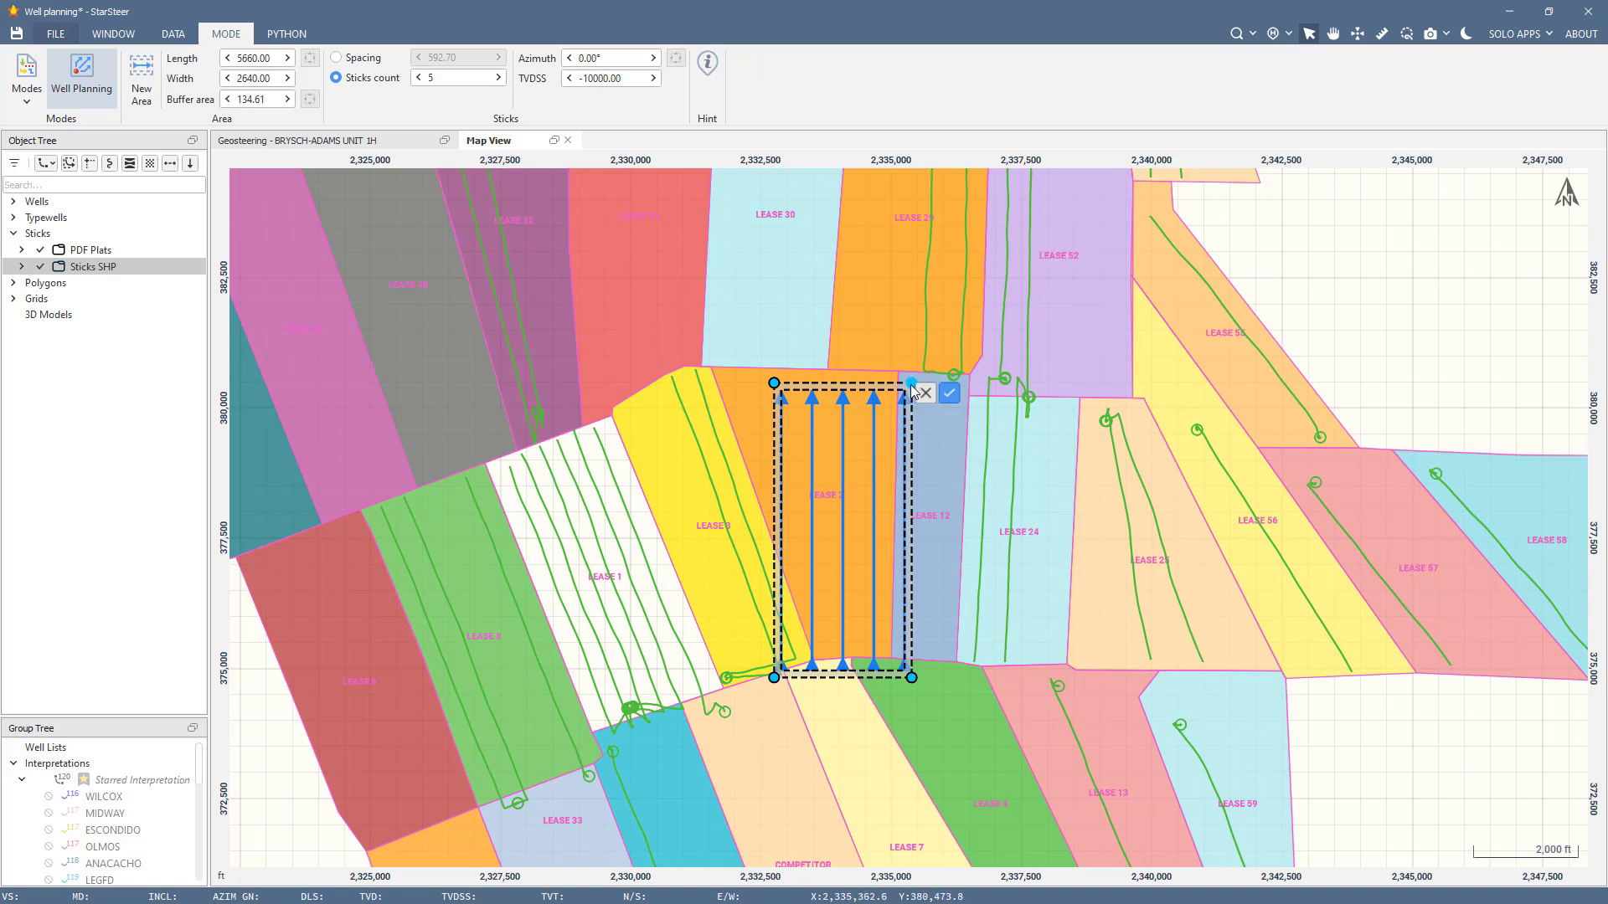
# Step: Reshape the planning area by fitting its four corners to the corners of Lease 2
pyautogui.moveTo(911, 383); pyautogui.dragTo(896, 377)
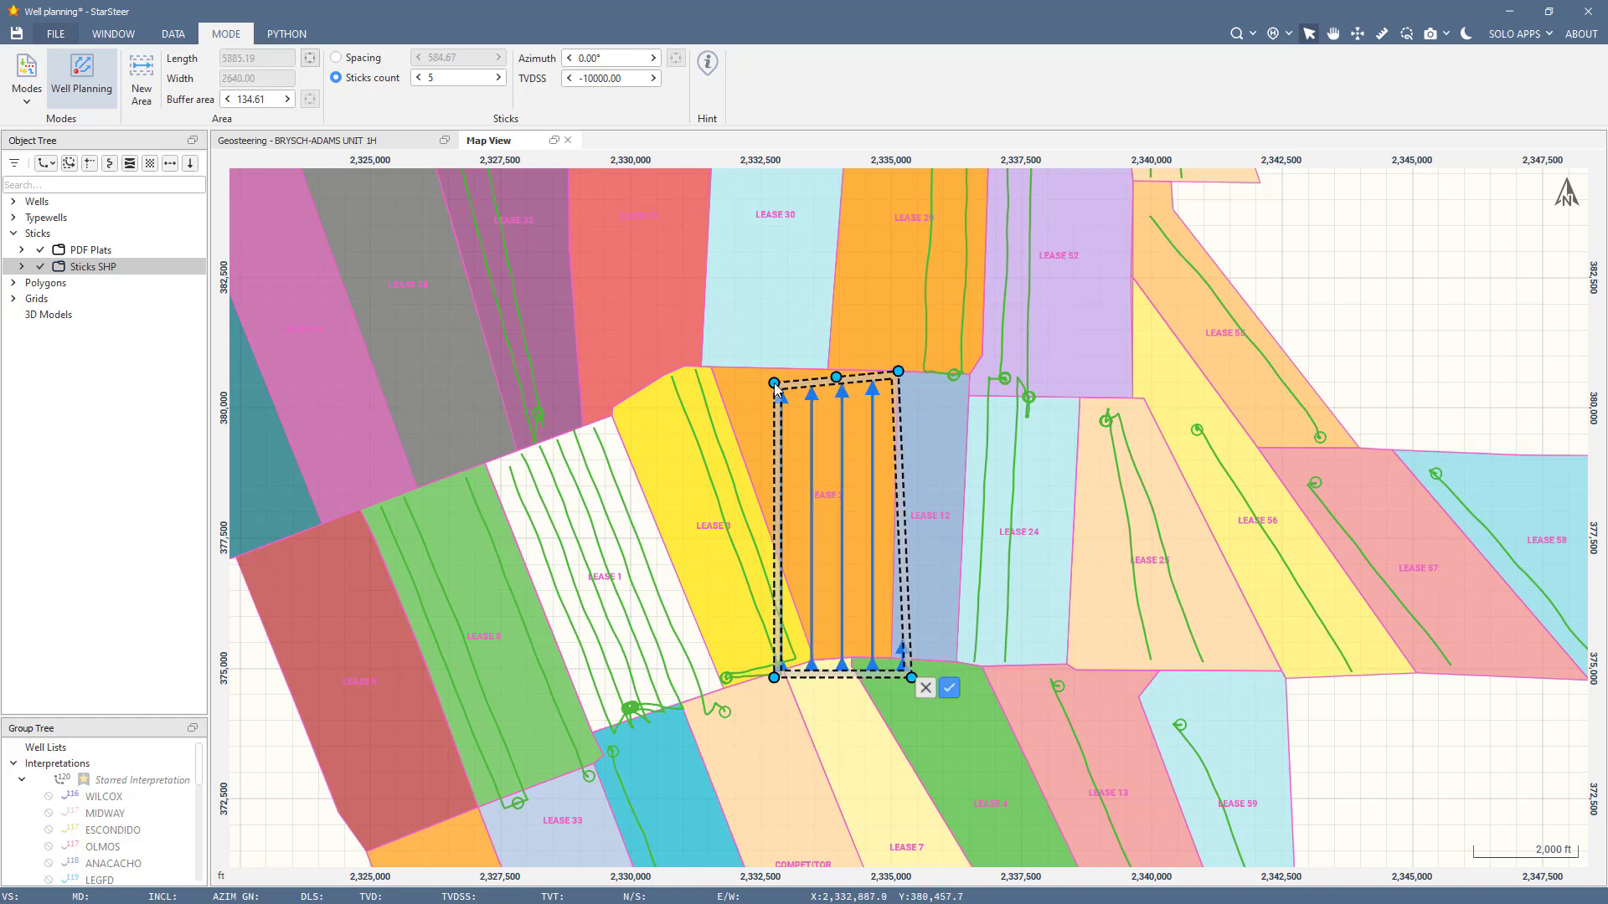
pyautogui.moveTo(773, 383); pyautogui.dragTo(714, 443)
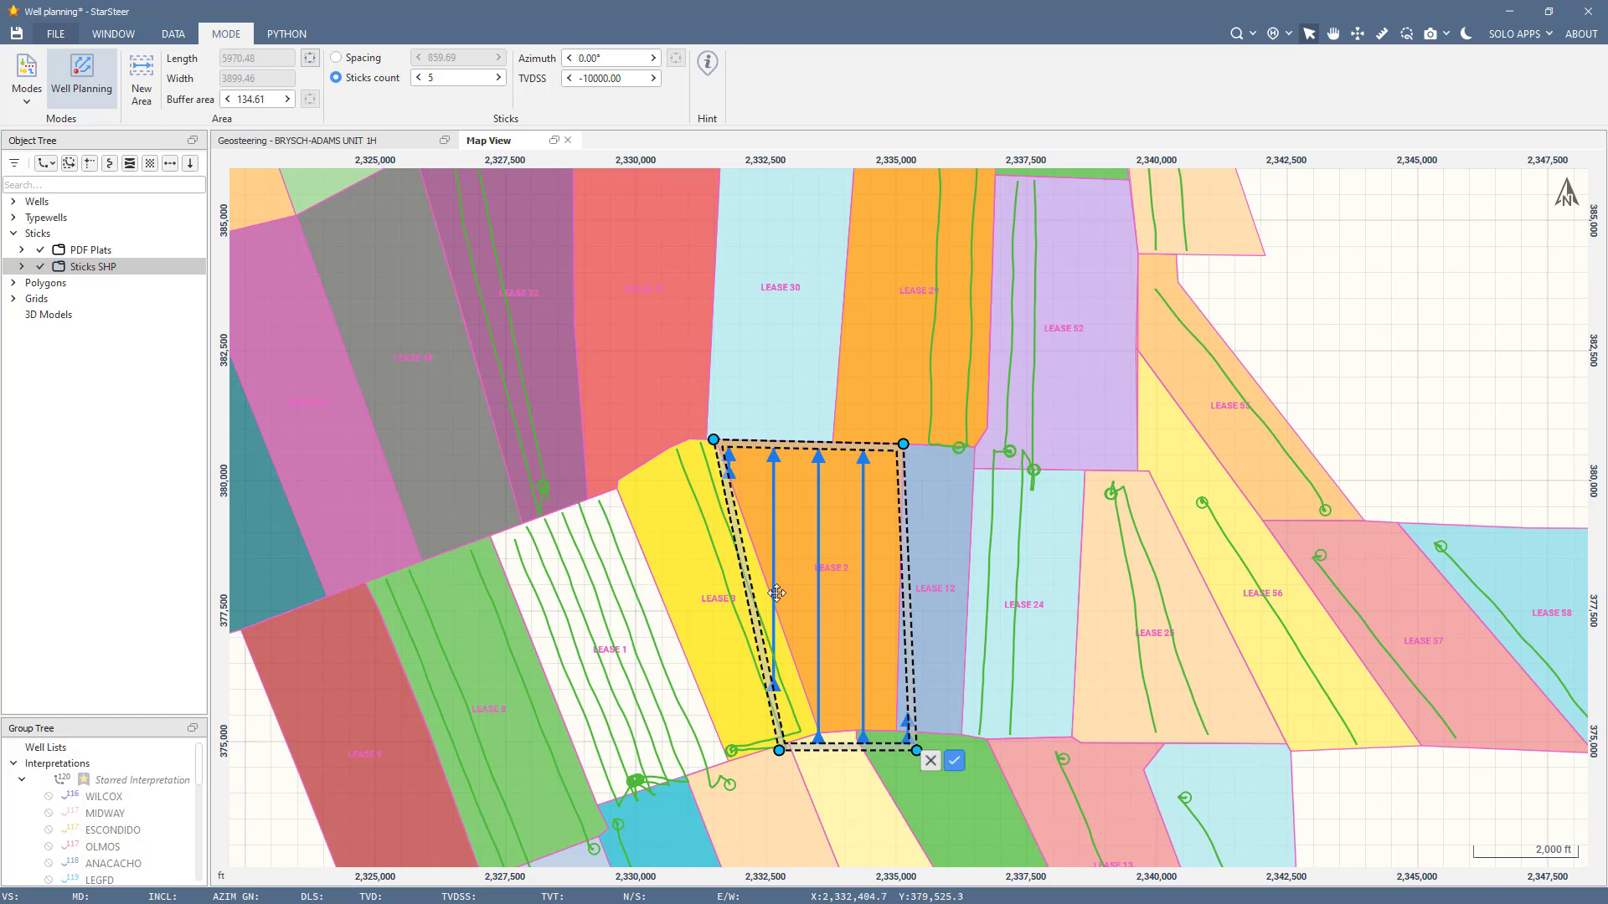
pyautogui.moveTo(779, 750); pyautogui.dragTo(819, 732)
pyautogui.moveTo(912, 750); pyautogui.dragTo(898, 737)
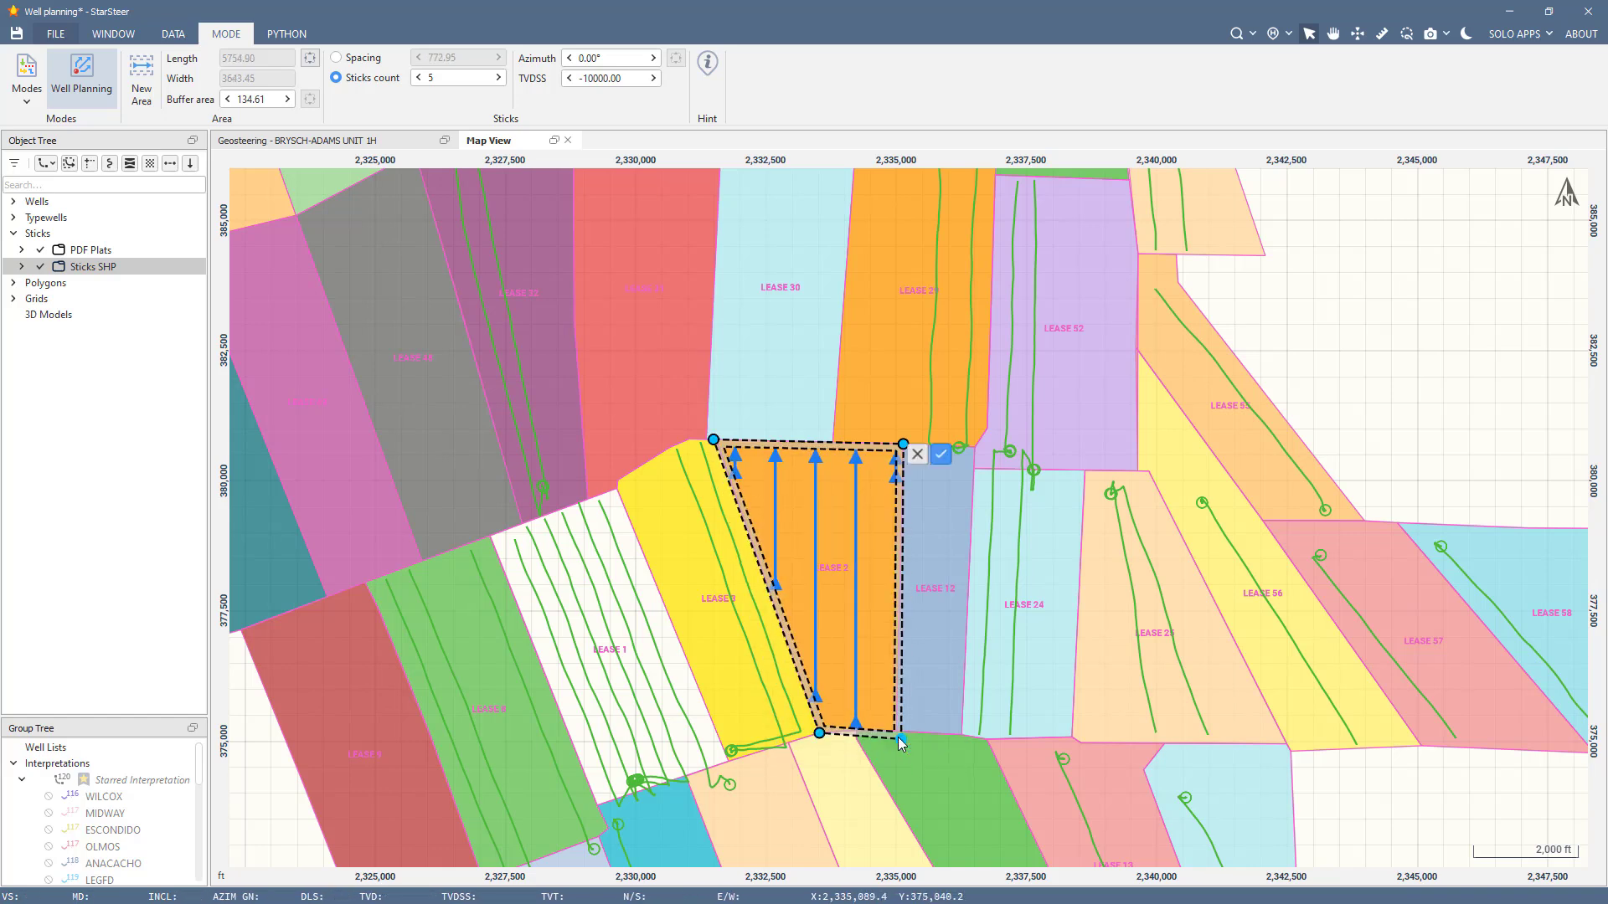
pyautogui.scroll(2, 931, 609)
pyautogui.scroll(1, 934, 617)
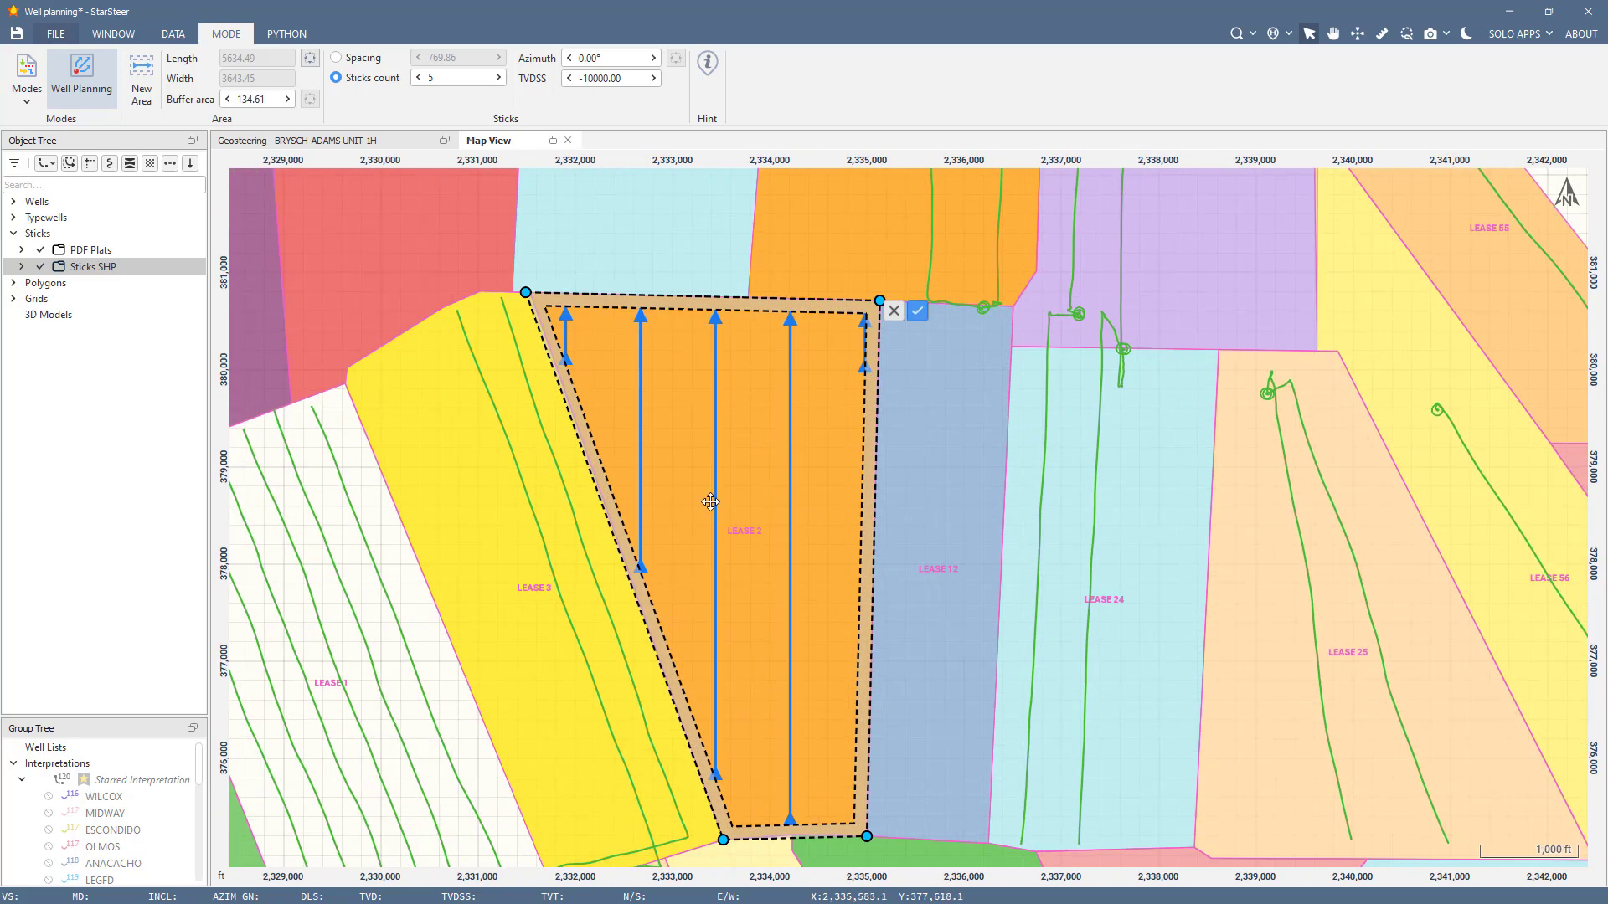
pyautogui.moveTo(527, 293); pyautogui.dragTo(534, 295)
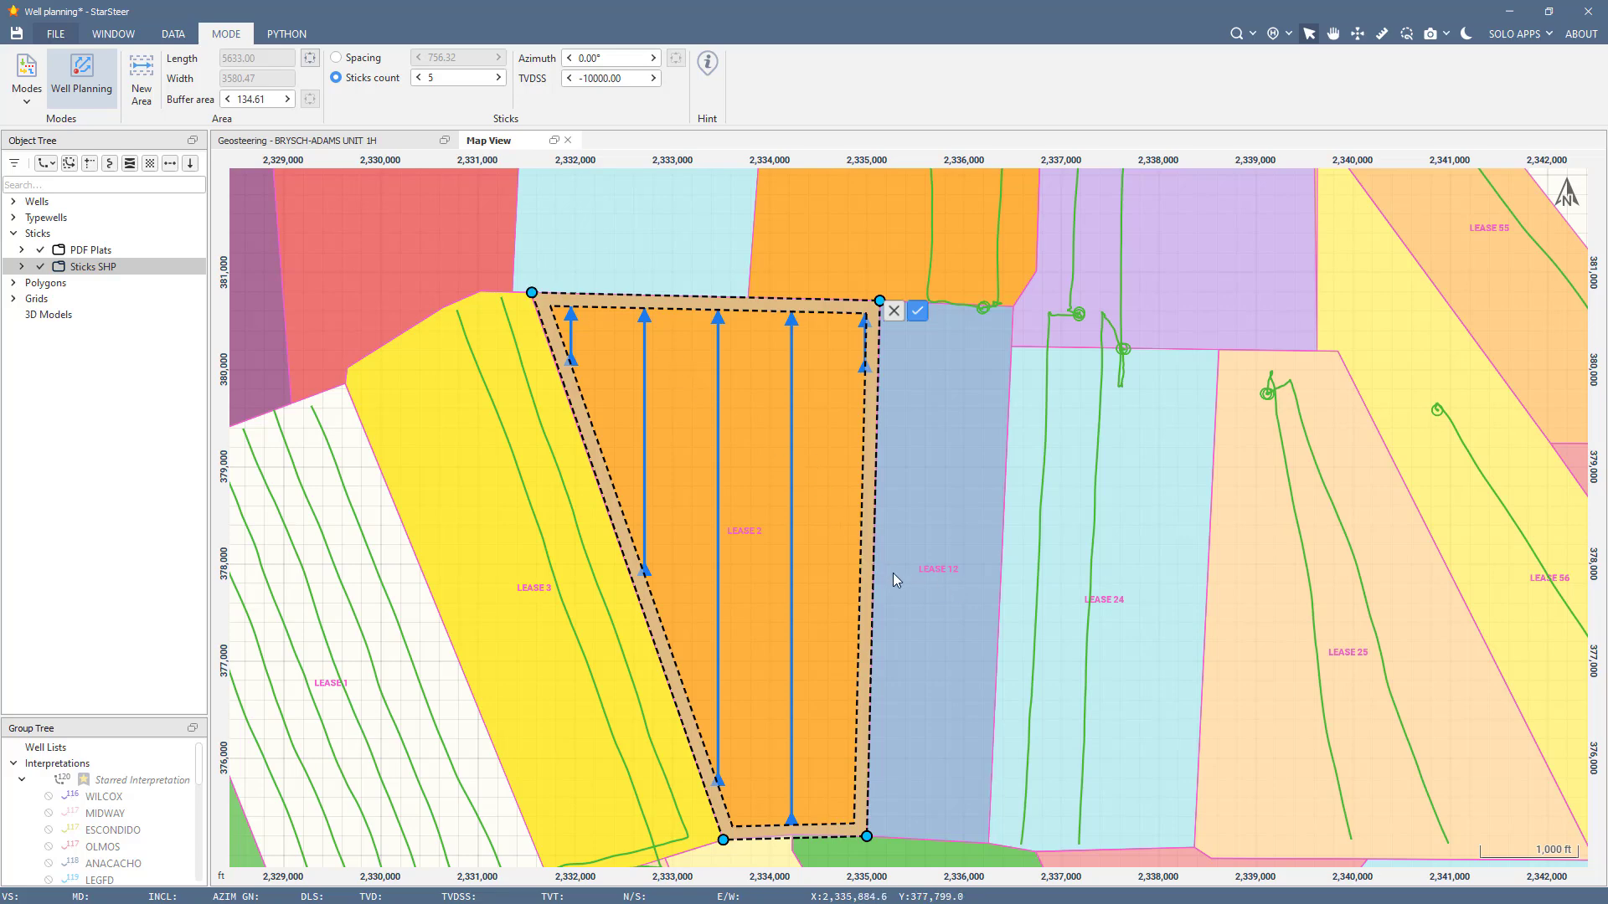
# Step: Adjust the buffer around the Lease 2 planning area to about 118.26 by moving its inner boundary
pyautogui.moveTo(997, 527); pyautogui.dragTo(1029, 477)
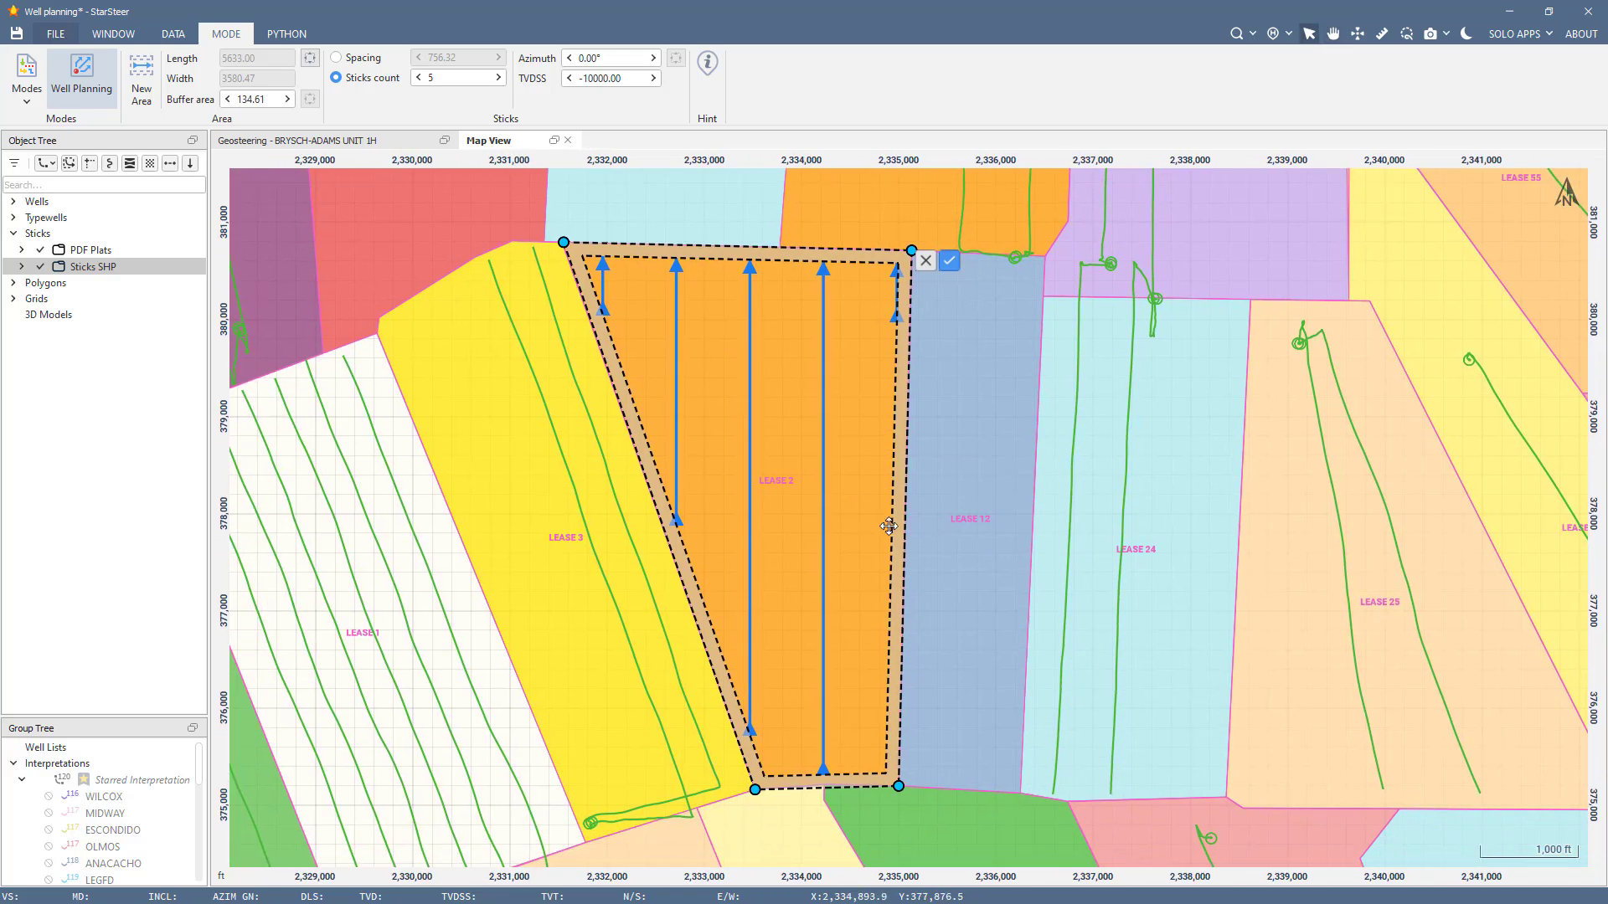
pyautogui.moveTo(888, 526)
pyautogui.mouseDown()
pyautogui.moveTo(872, 522)
pyautogui.moveTo(890, 514)
pyautogui.mouseUp()
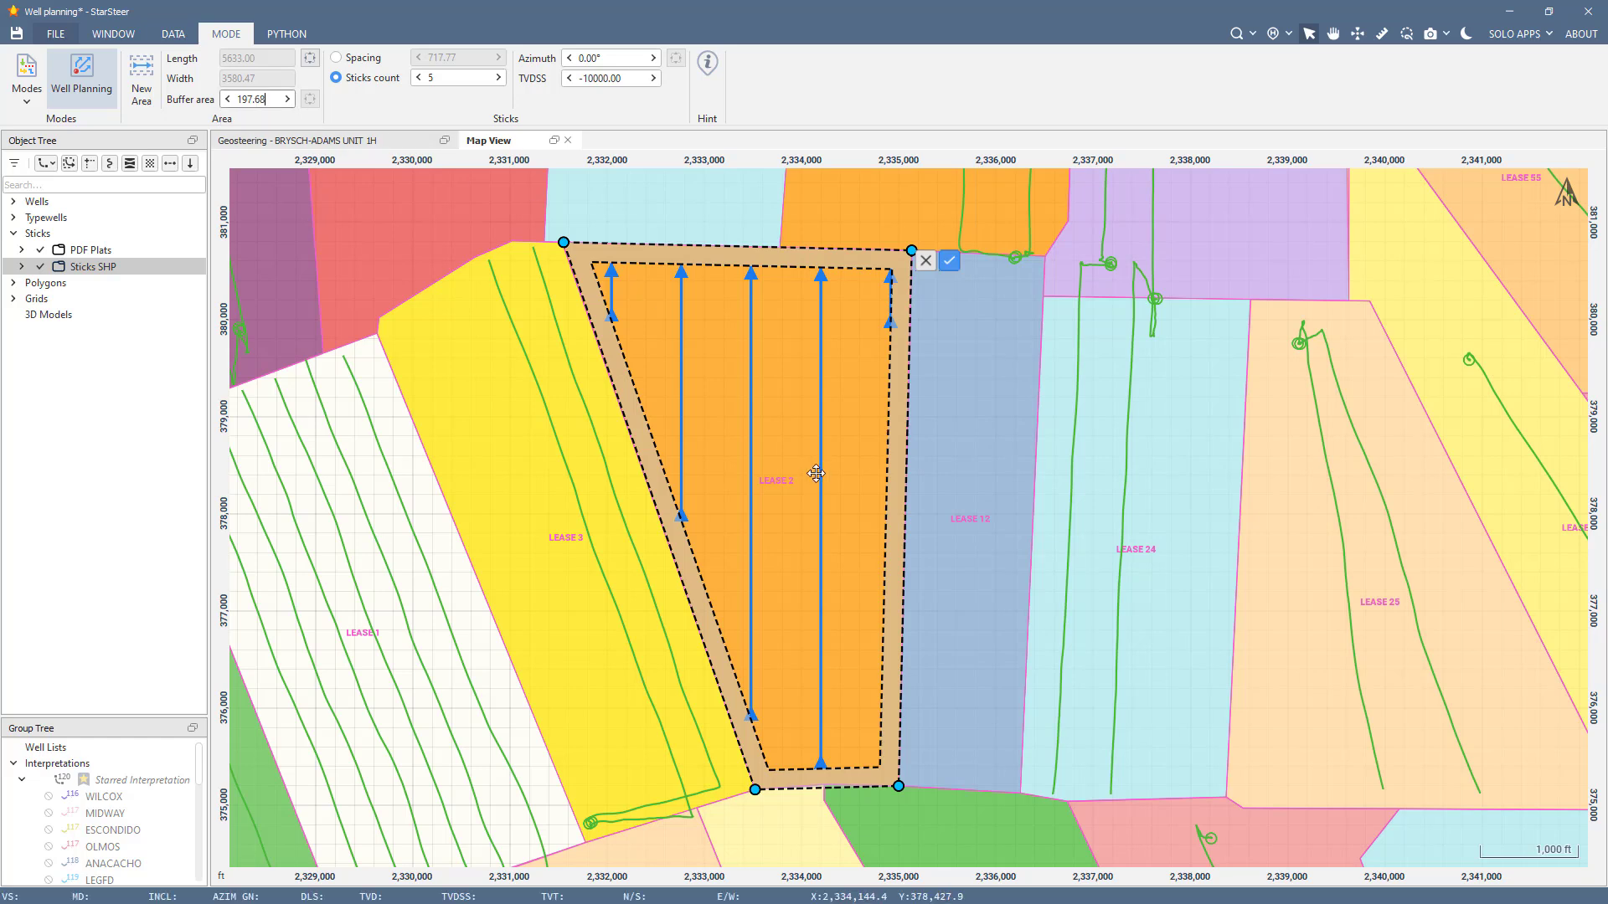
pyautogui.moveTo(886, 455); pyautogui.dragTo(894, 453)
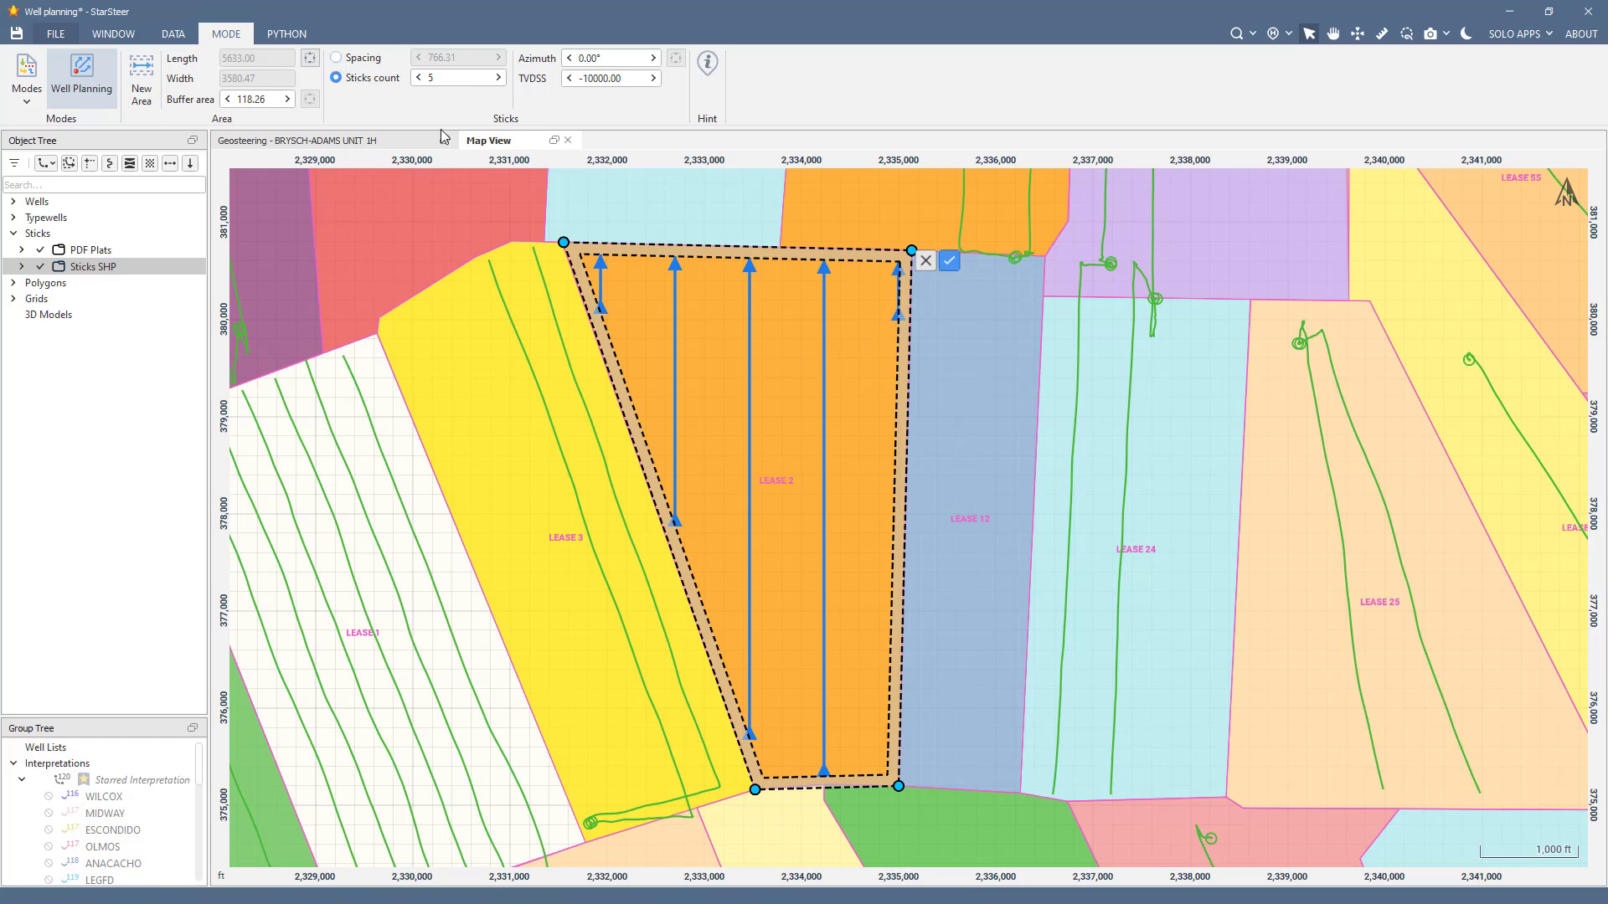
# Step: Realign the outermost planned sticks with the slanted west and east edges of Lease 2, extending both to its southern edge
pyautogui.click(826, 334)
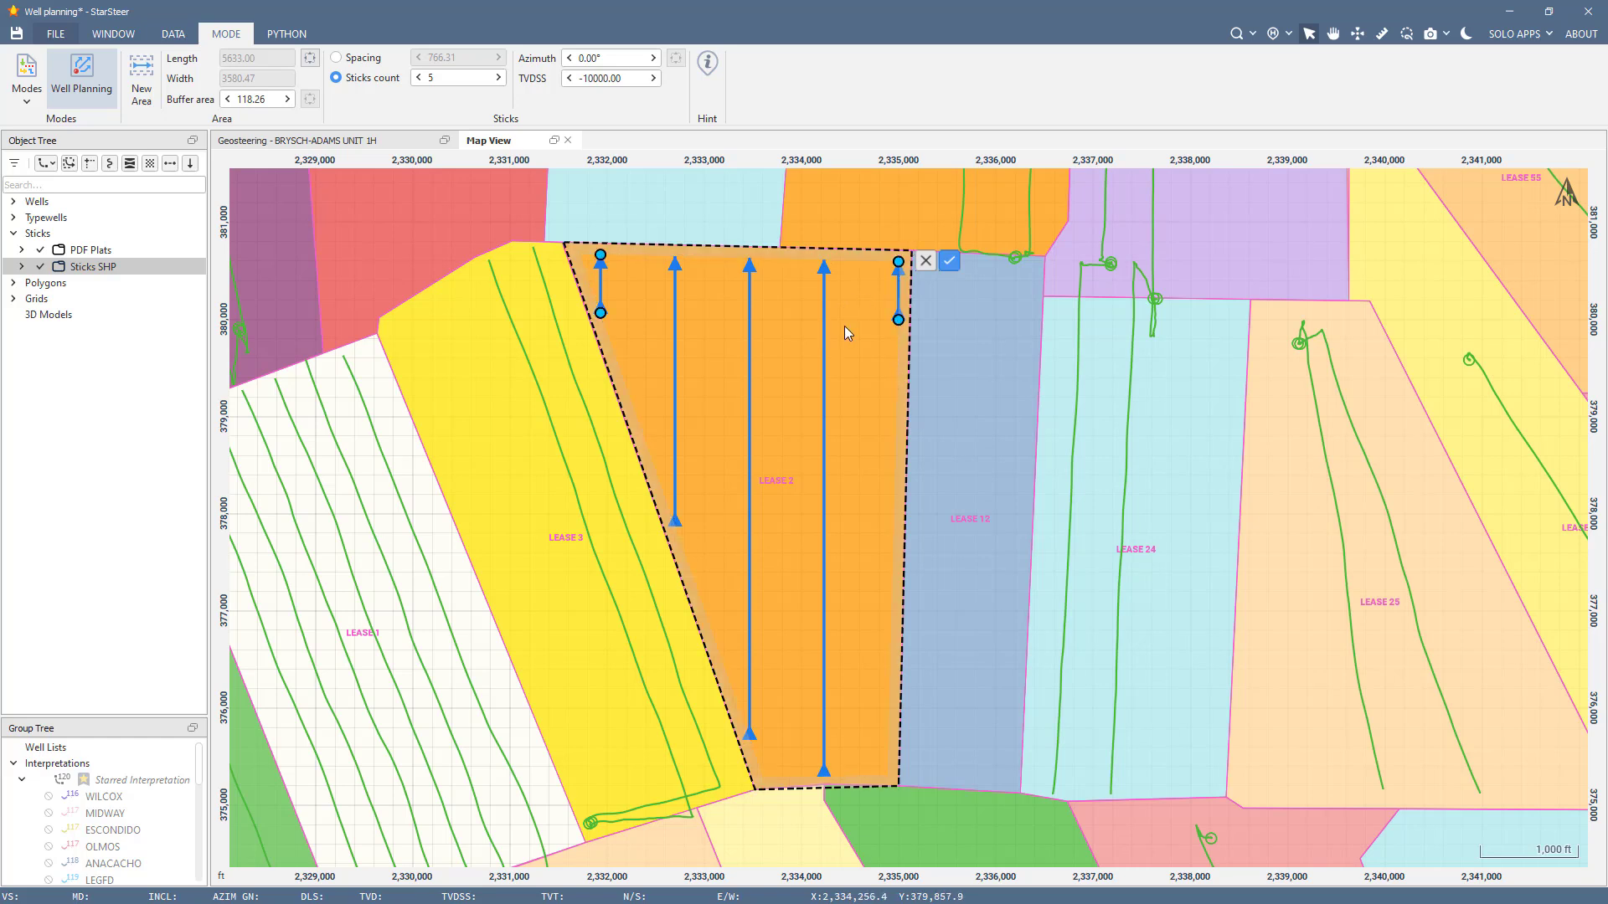
pyautogui.moveTo(897, 320); pyautogui.dragTo(888, 774)
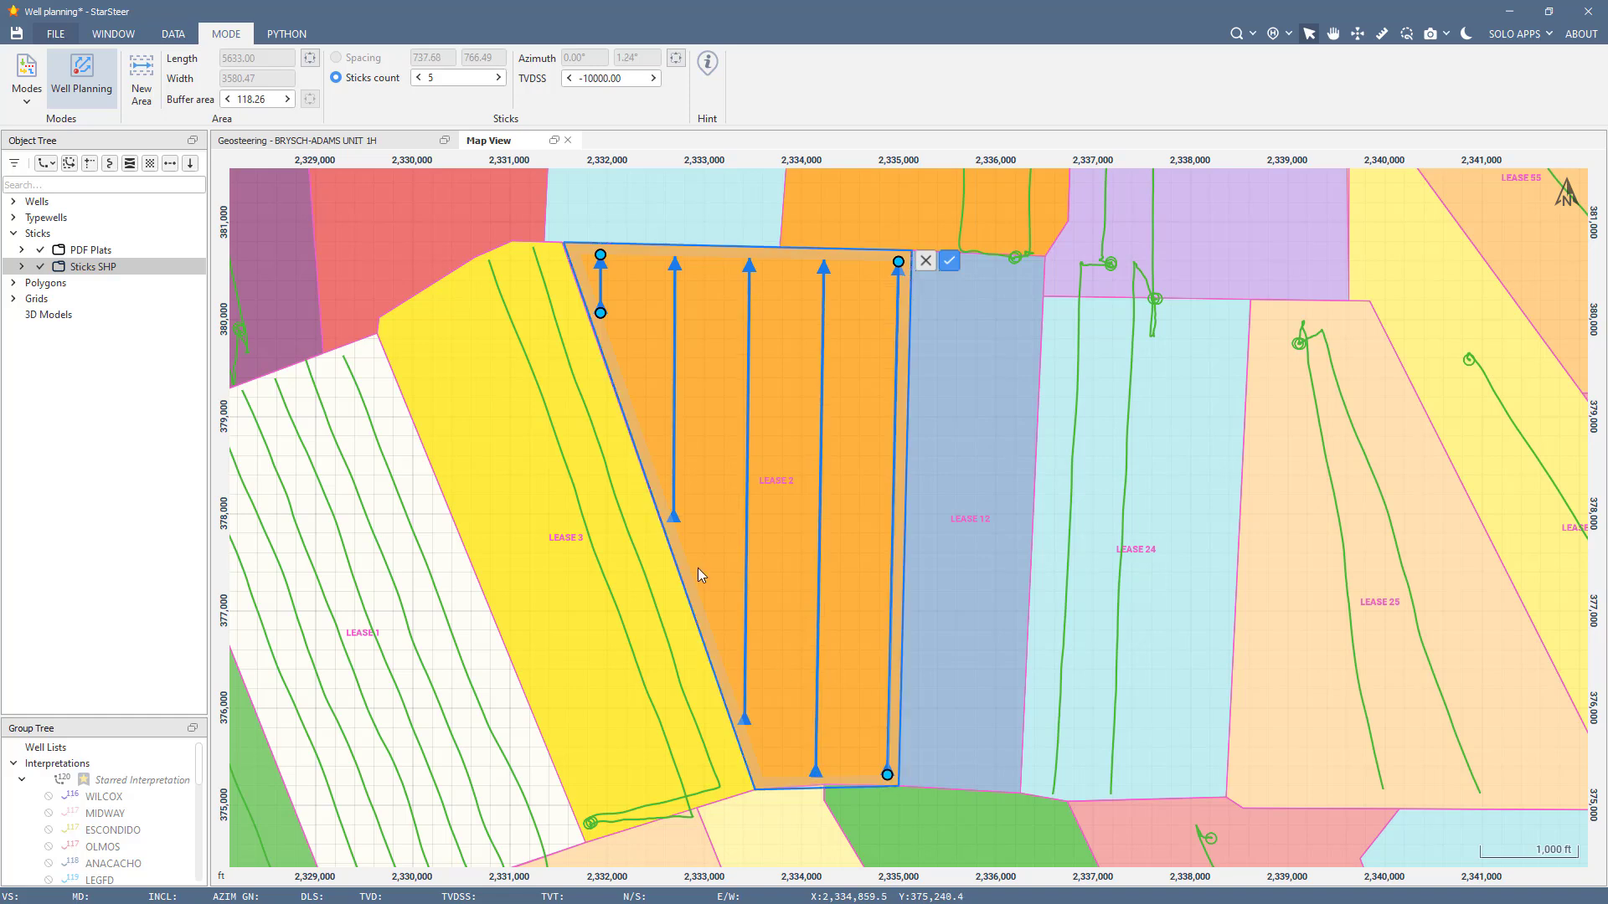
pyautogui.moveTo(600, 325); pyautogui.dragTo(788, 764)
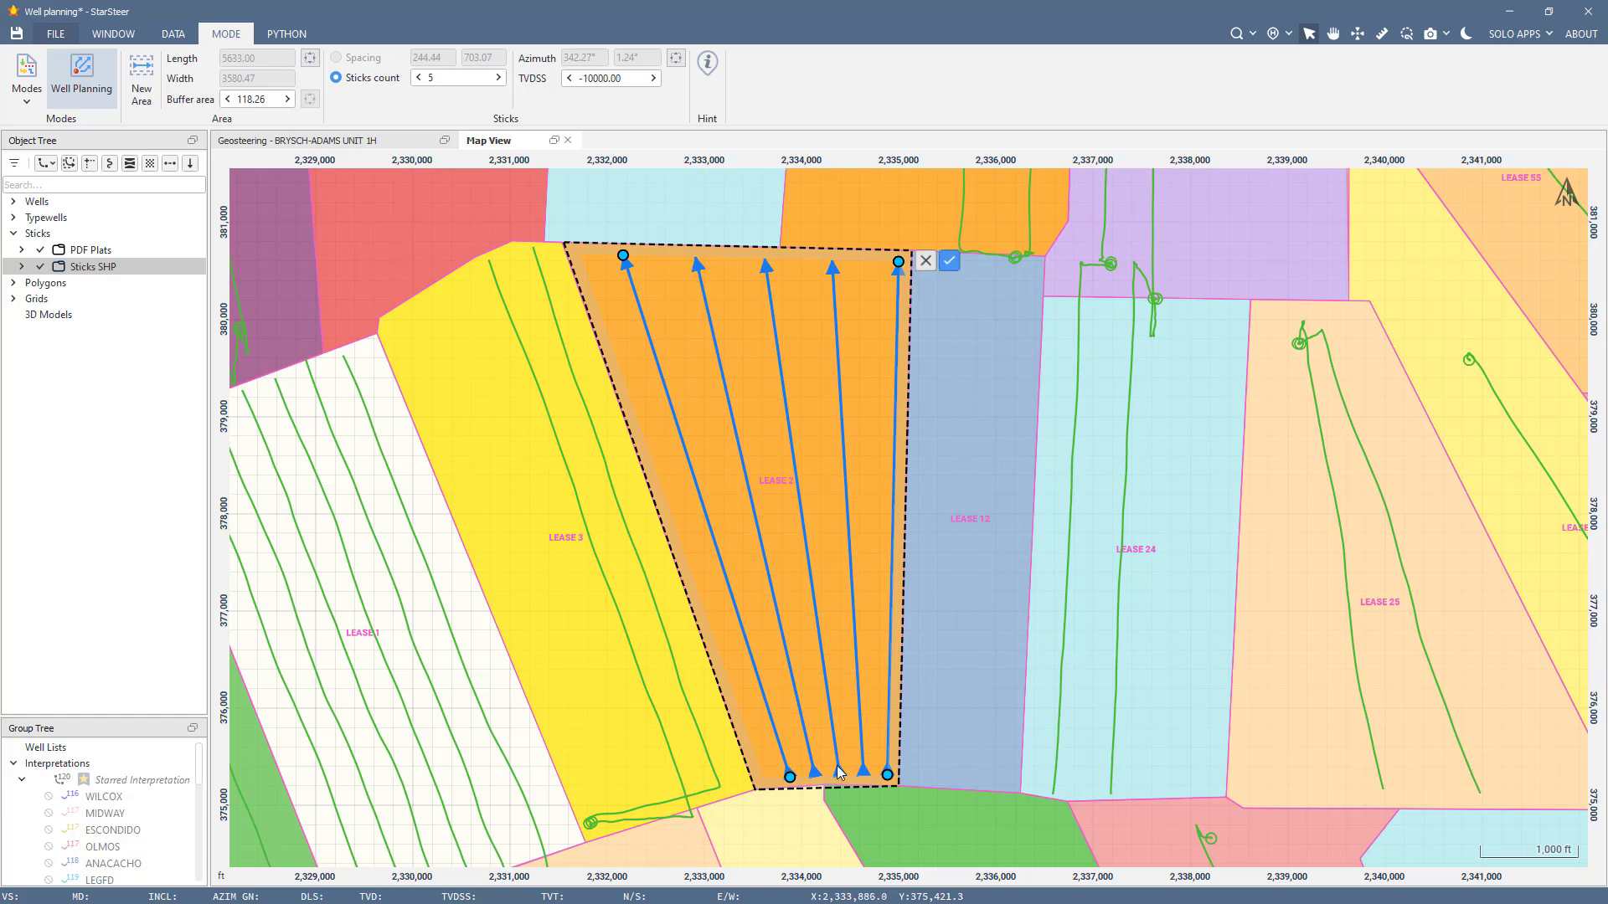
# Step: Pull the eastern stick's southern end toward the western one, shift the western stick's northern end west, and accept the Lease 2 plan
pyautogui.moveTo(887, 776); pyautogui.dragTo(844, 776)
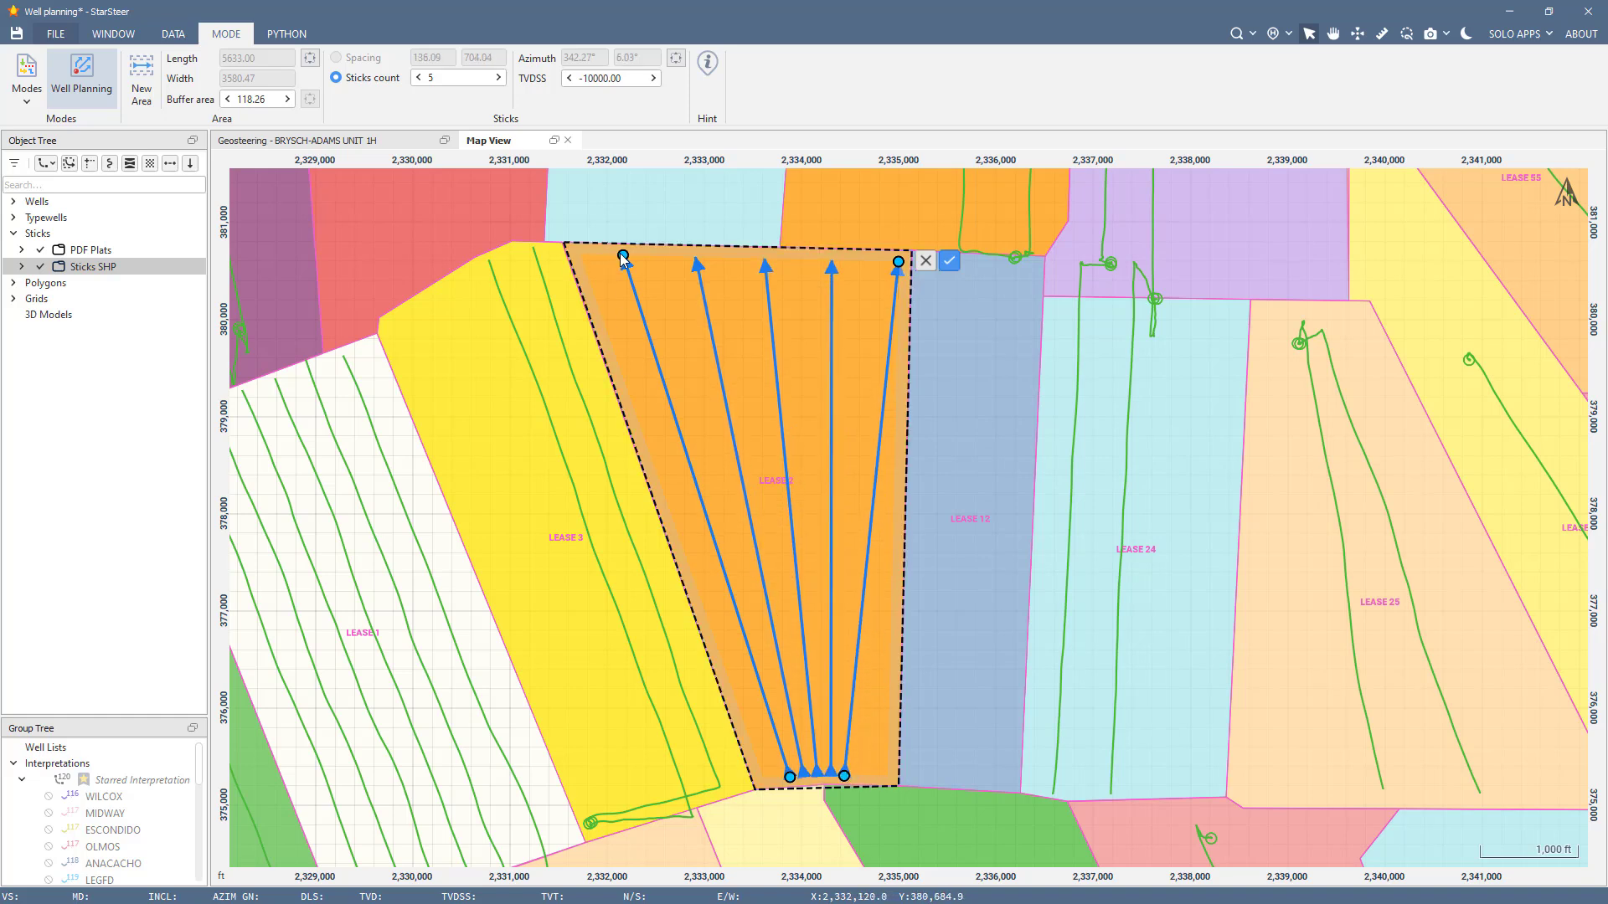
pyautogui.moveTo(619, 253); pyautogui.dragTo(596, 255)
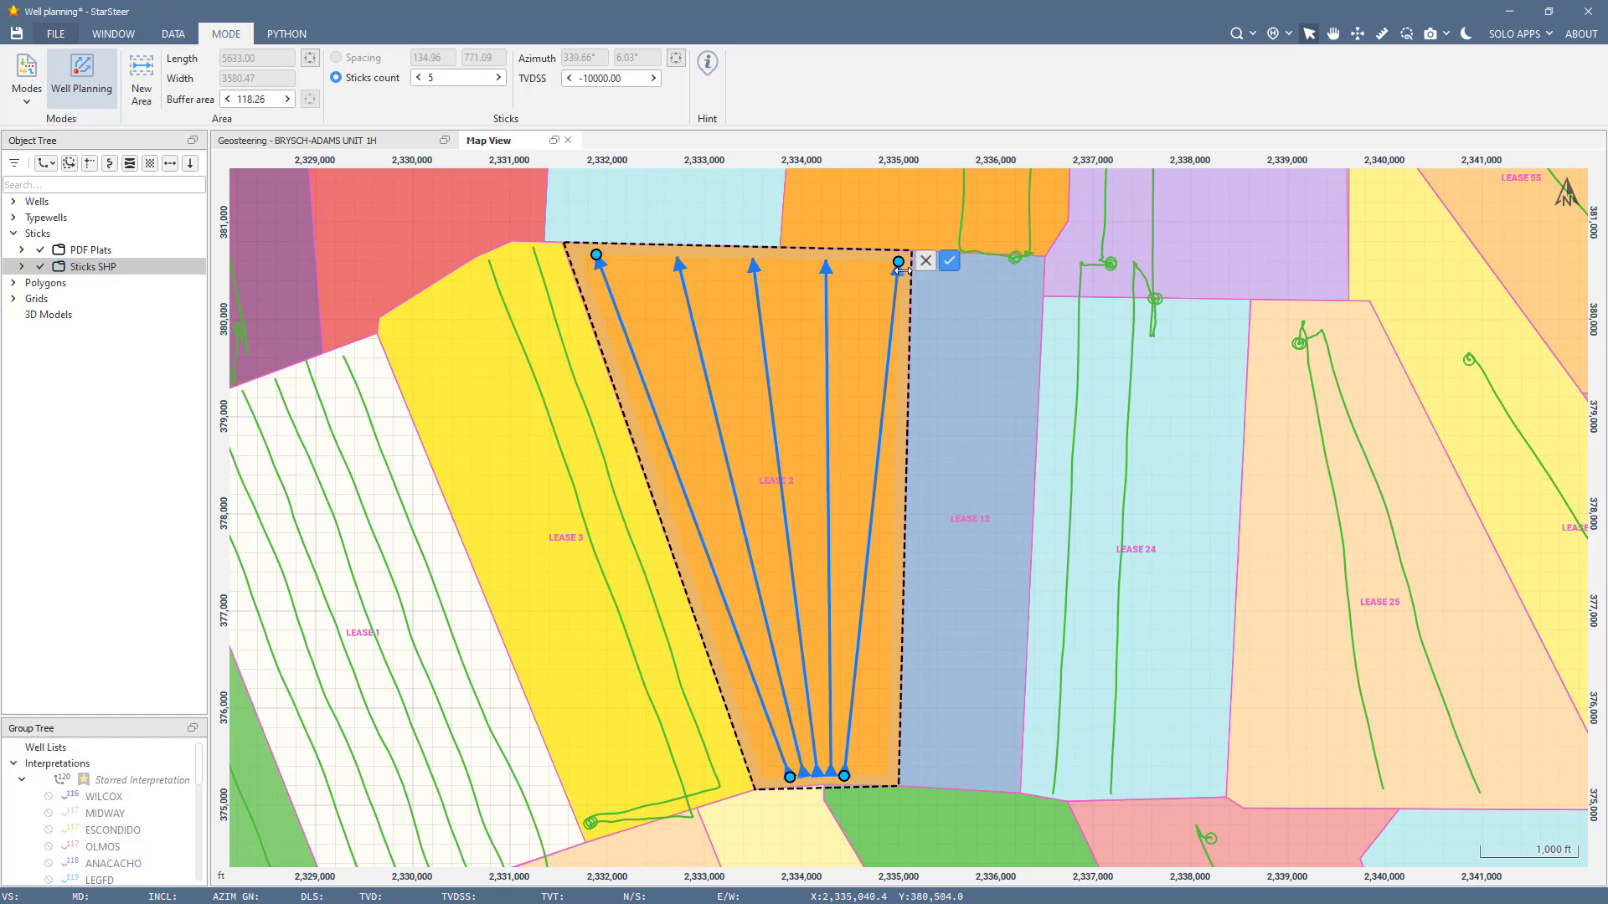
pyautogui.click(951, 266)
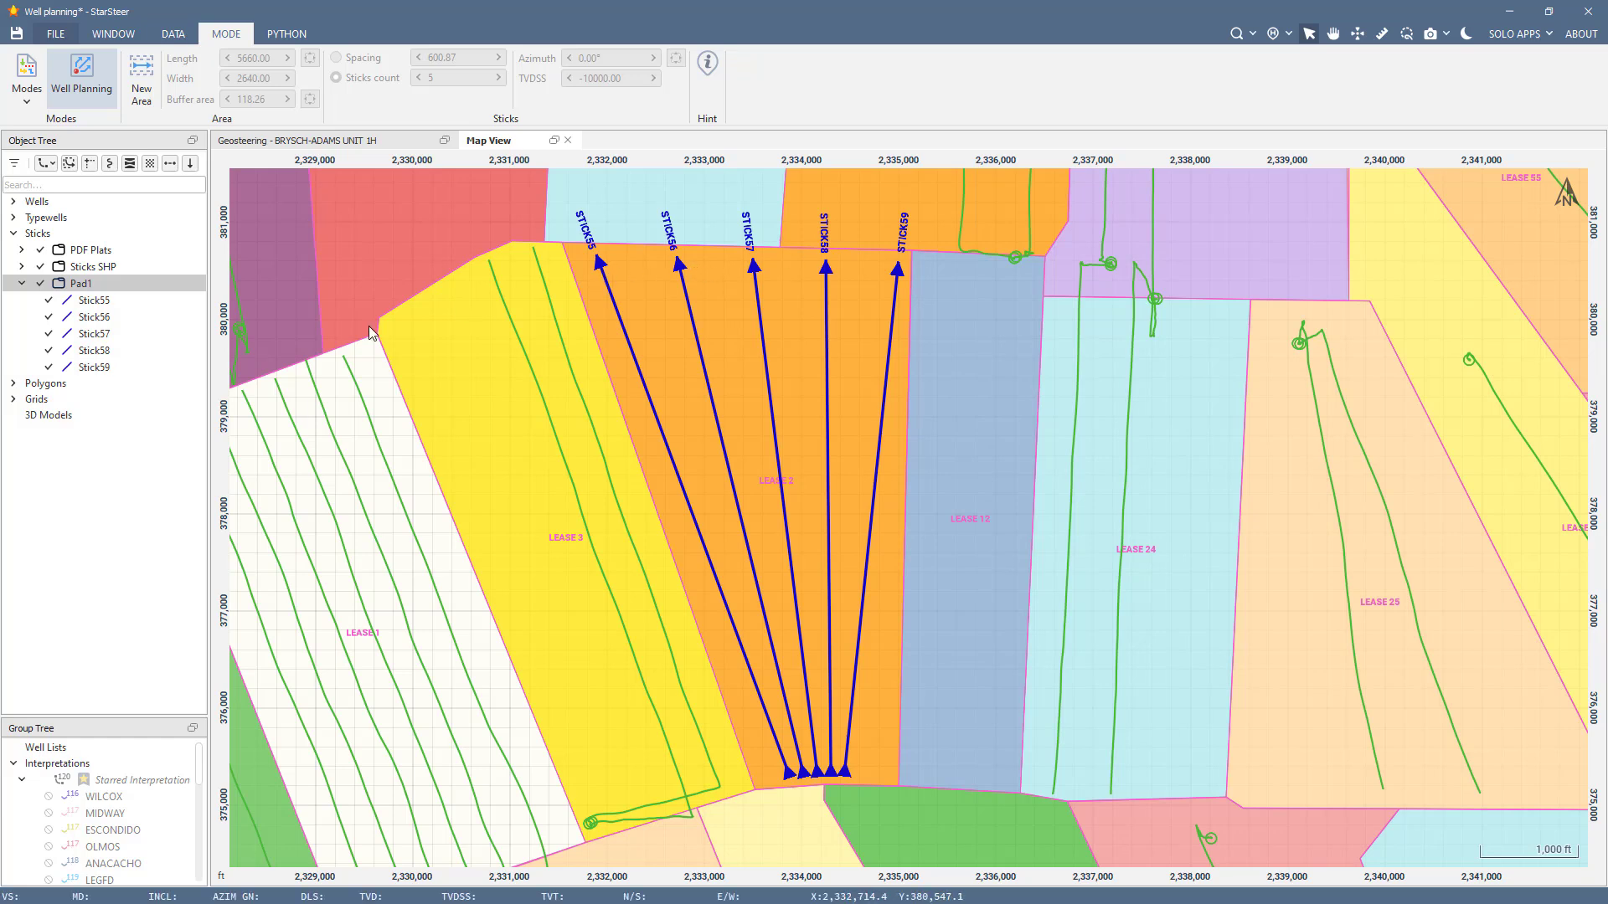
# Step: Dock the Map View beside the BRYSCH-JONAS UNIT B 4H geosteering view, enlarge the map, and exit Well Planning mode
pyautogui.click(130, 303)
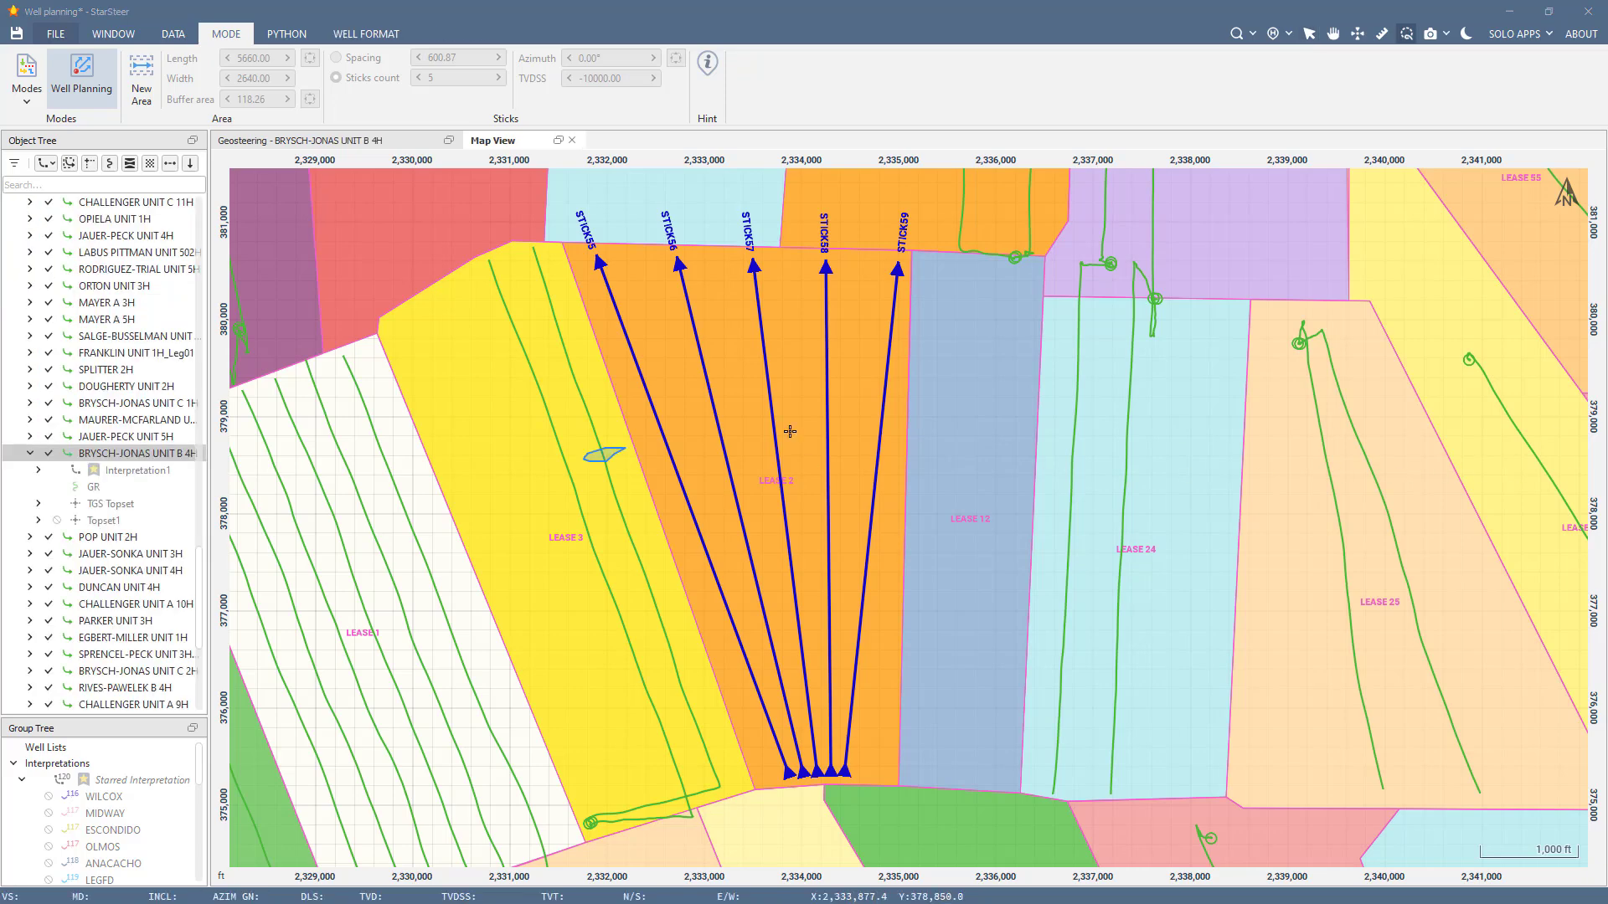
pyautogui.click(514, 497)
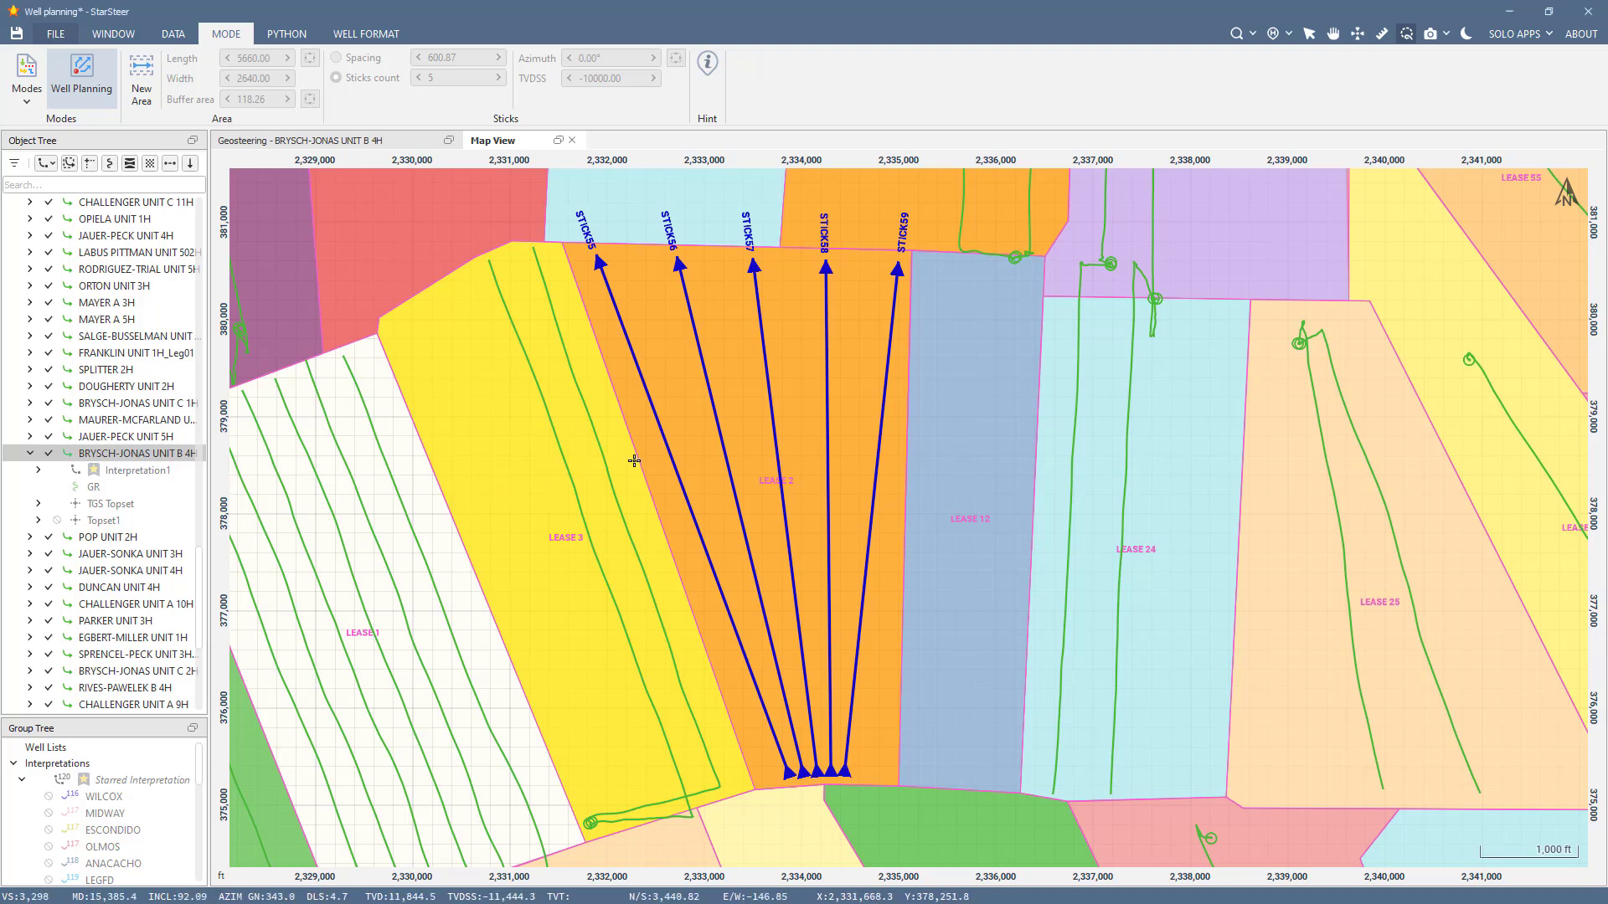
pyautogui.moveTo(480, 148); pyautogui.dragTo(941, 512)
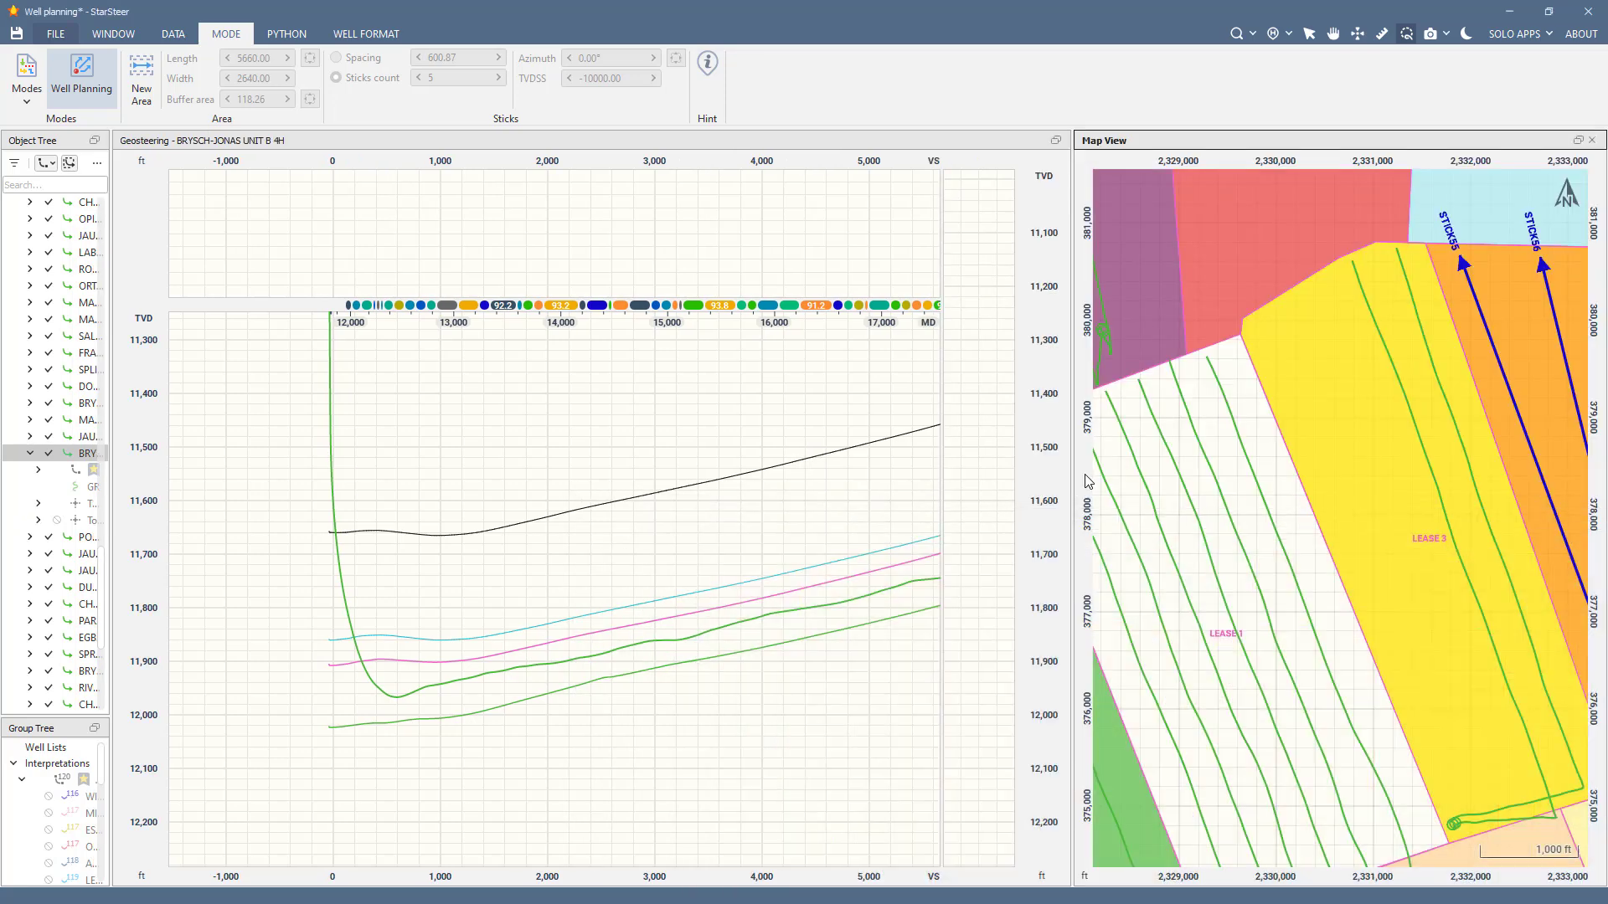
pyautogui.moveTo(1014, 471); pyautogui.dragTo(893, 470)
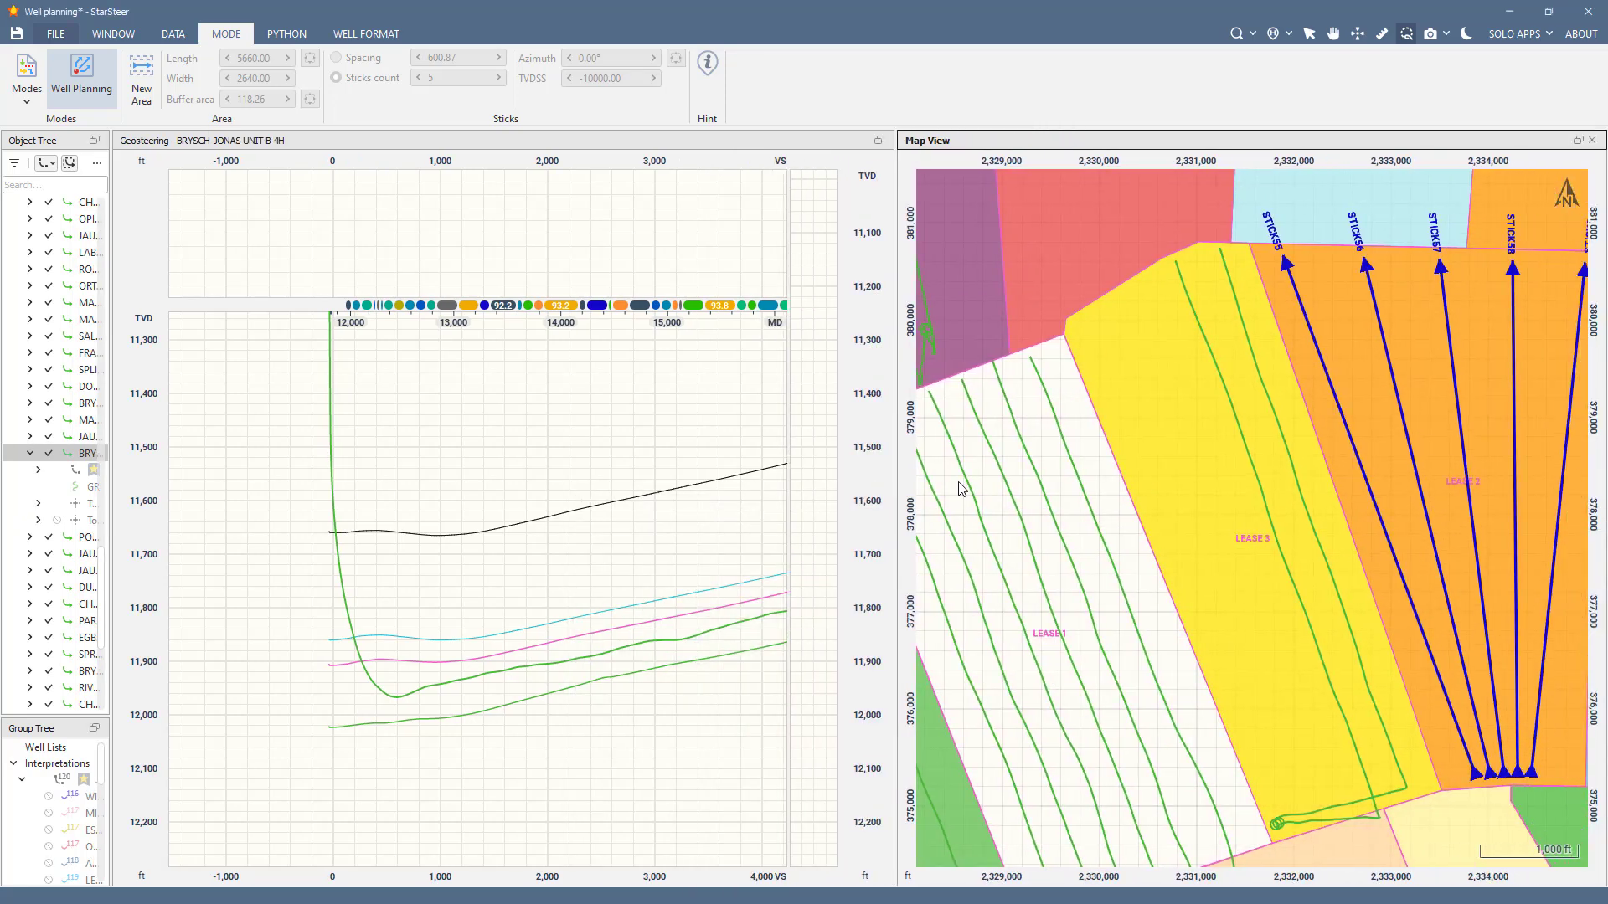
pyautogui.moveTo(1291, 507); pyautogui.dragTo(1091, 487)
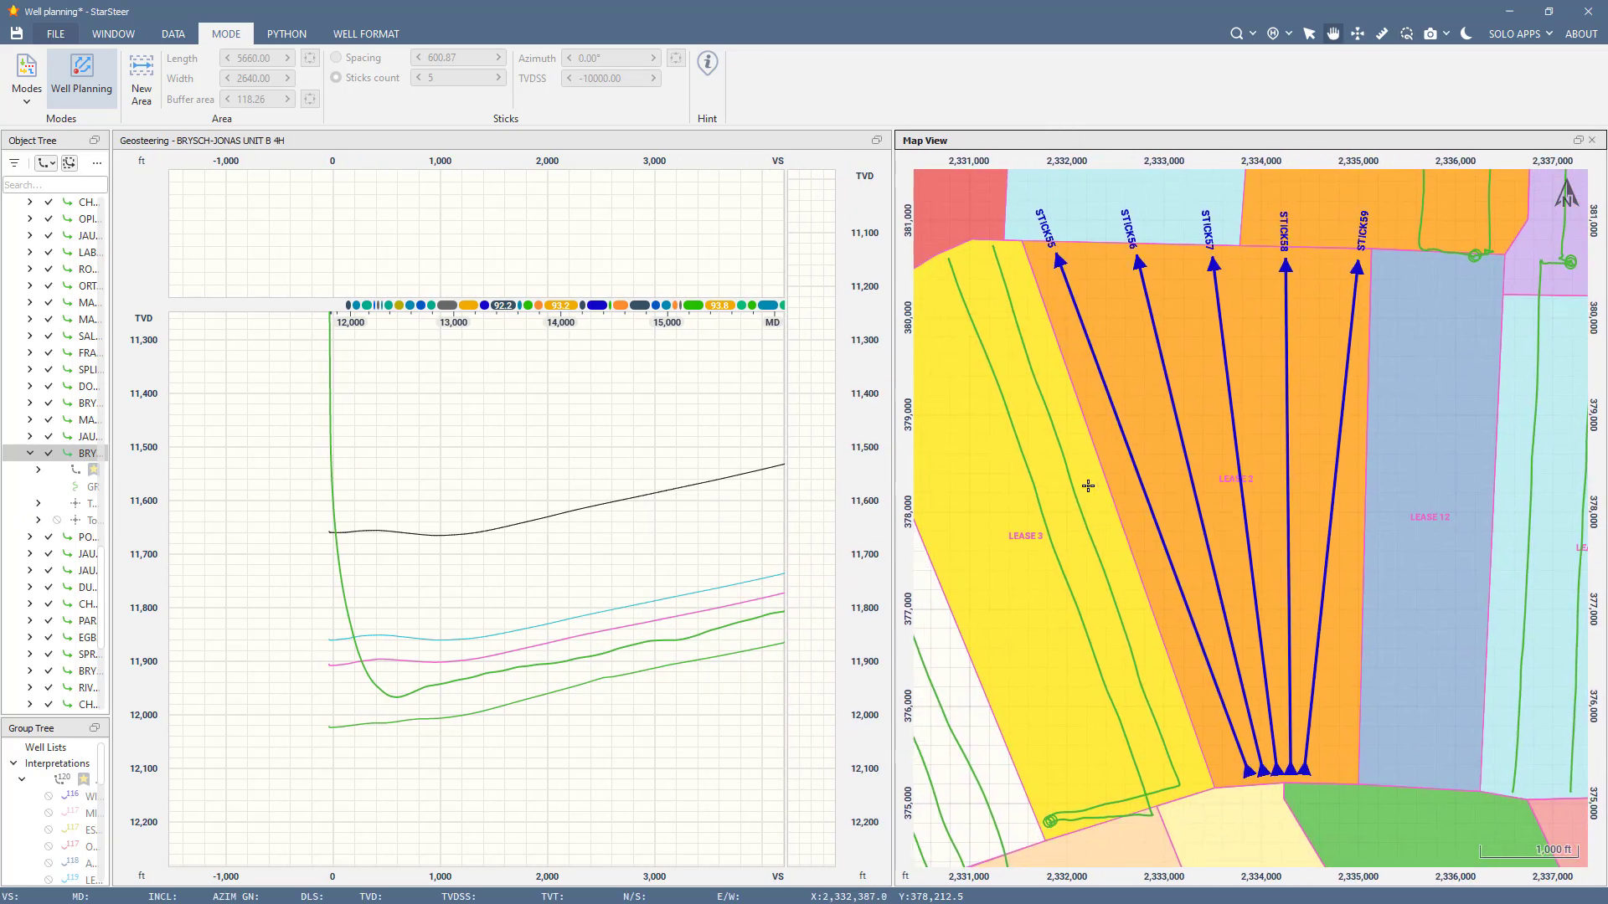
pyautogui.click(91, 84)
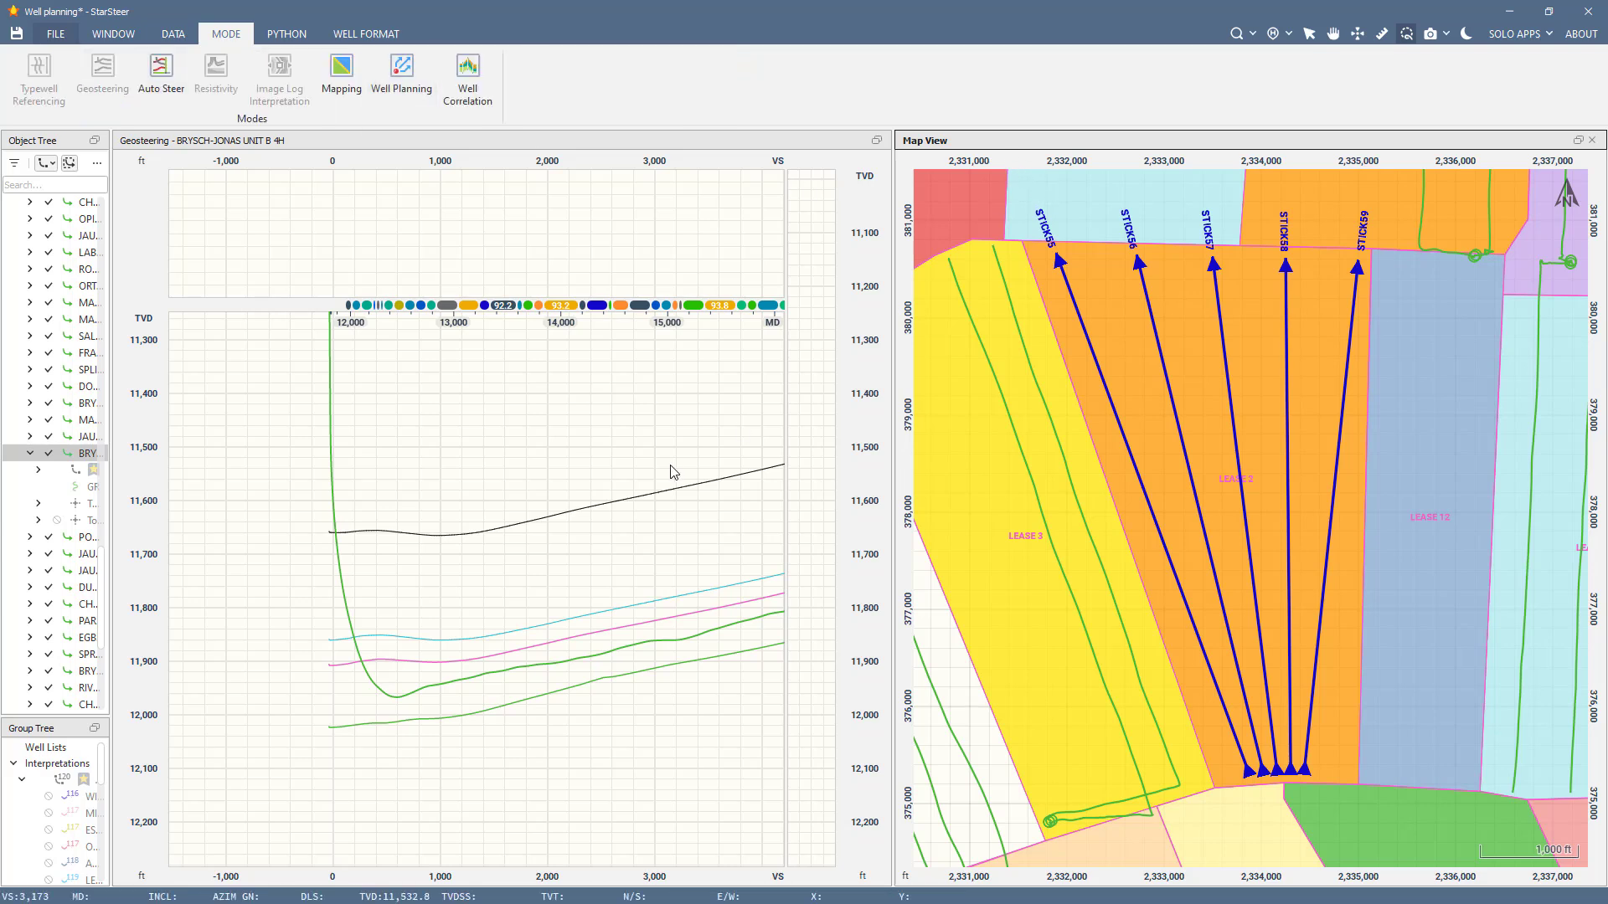
pyautogui.click(585, 482)
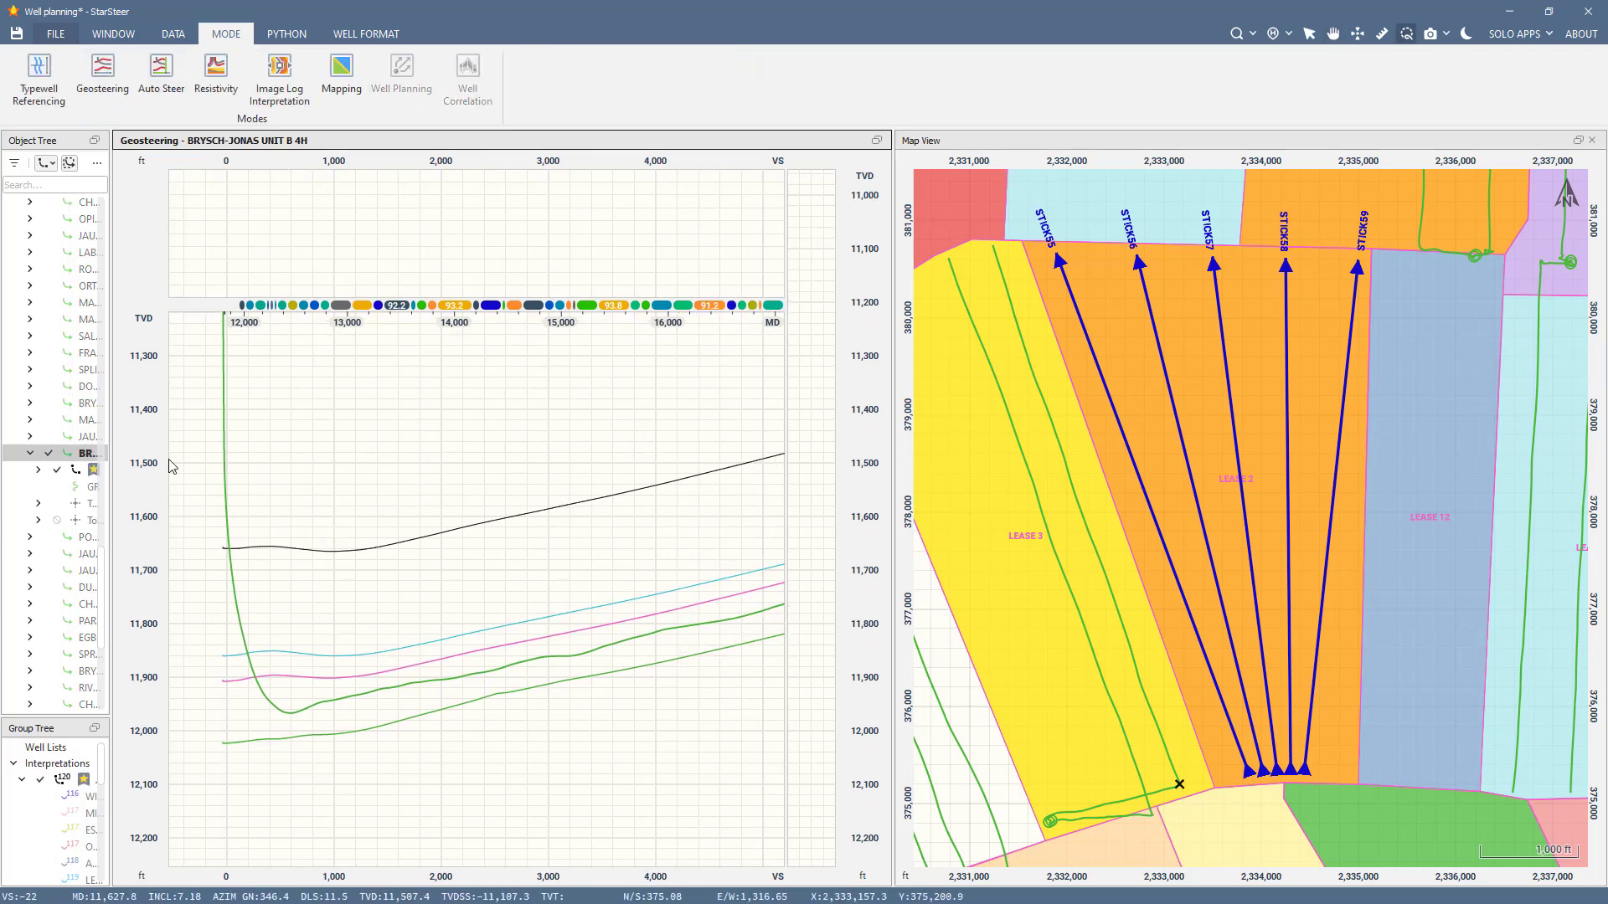
# Step: Widen the object tree and add a new surface hole location to Stick55 in Pad1
pyautogui.moveTo(110, 460); pyautogui.dragTo(223, 461)
pyautogui.scroll(-6, 188, 465)
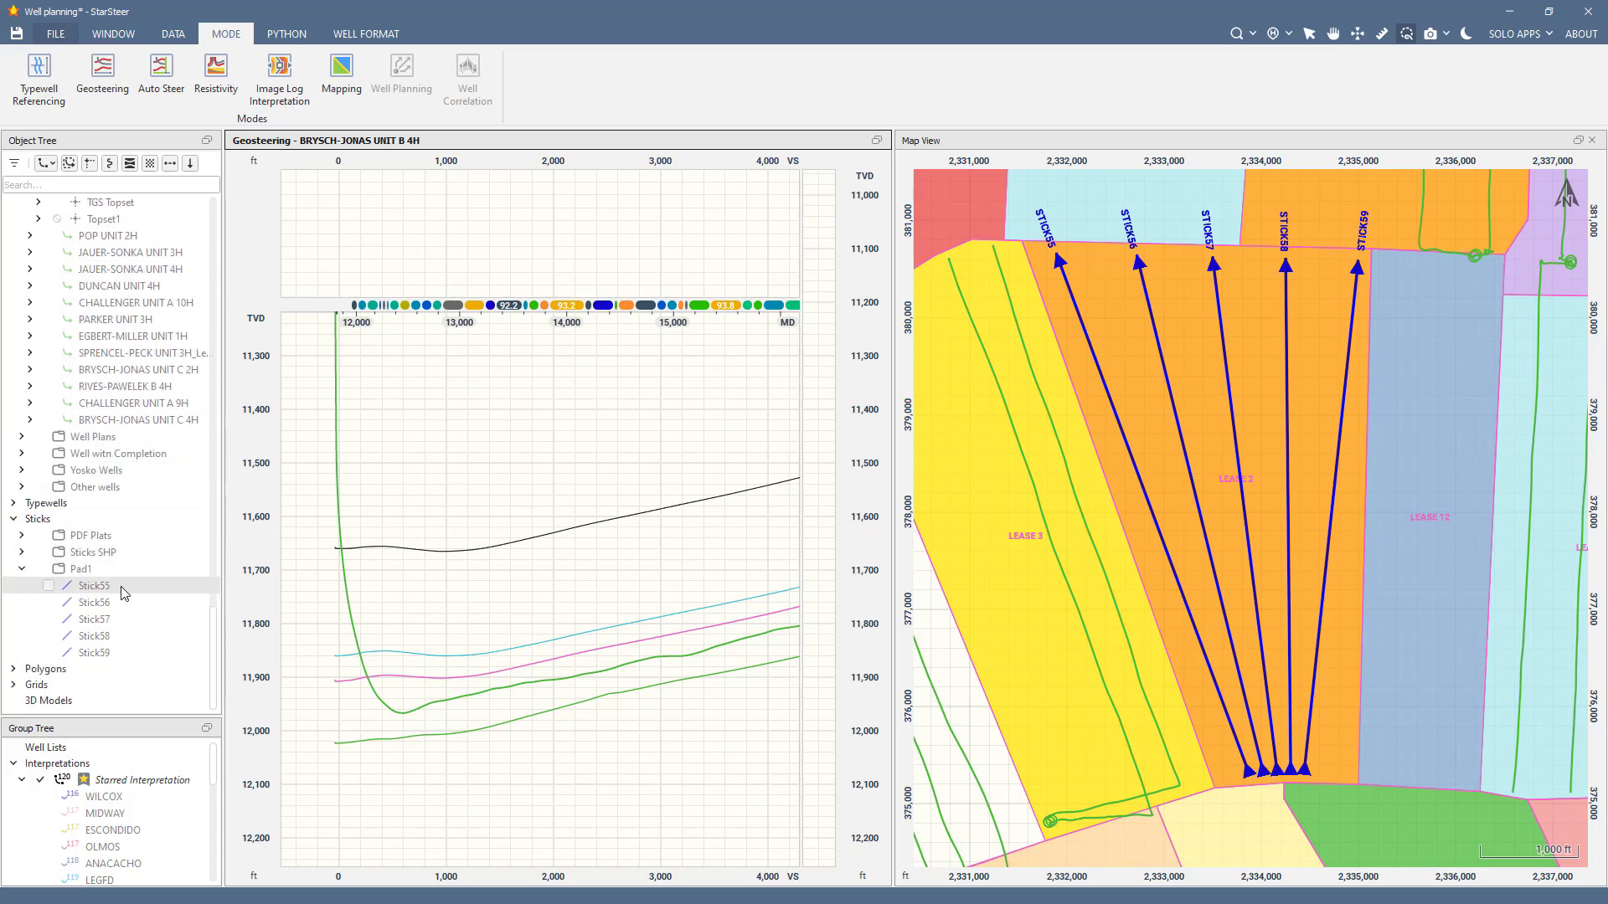
pyautogui.click(124, 592)
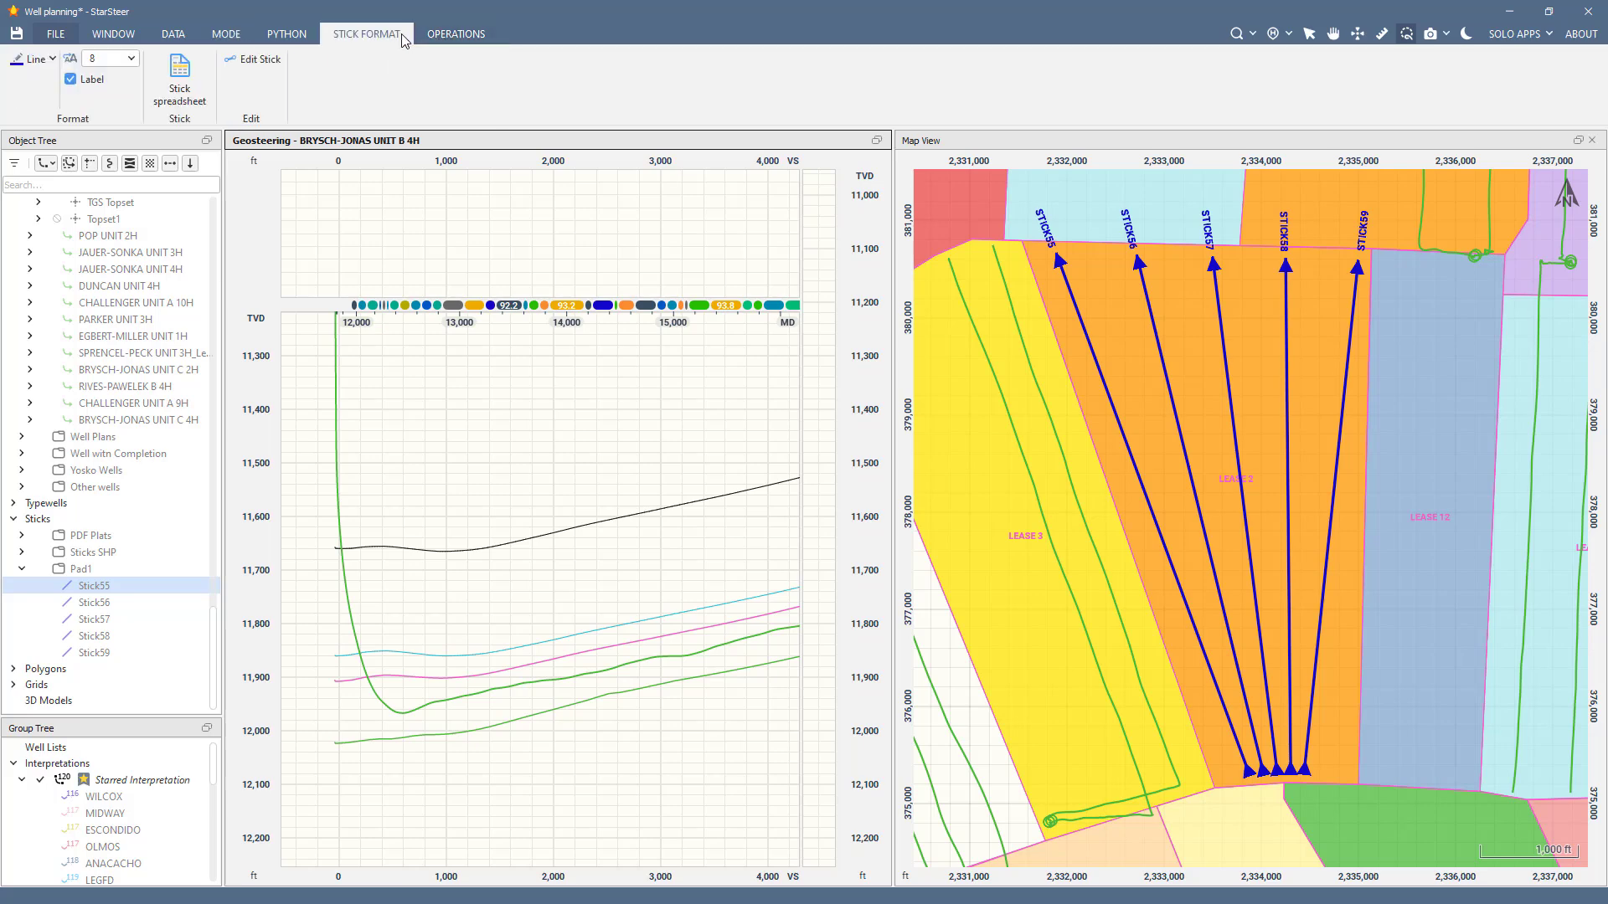
pyautogui.click(446, 37)
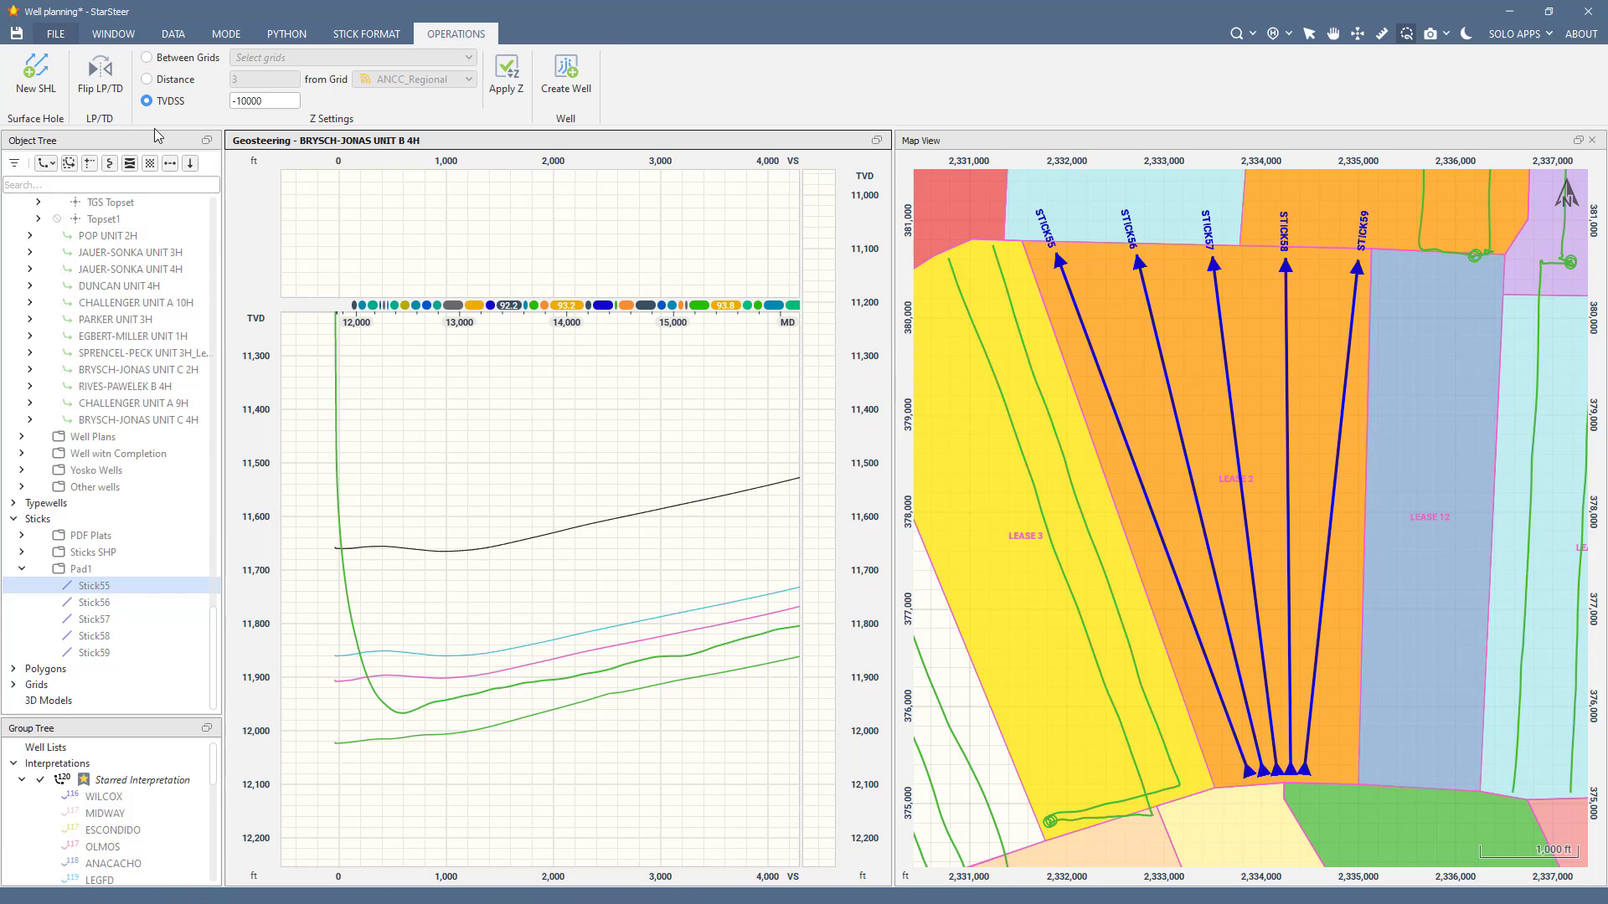
pyautogui.click(35, 74)
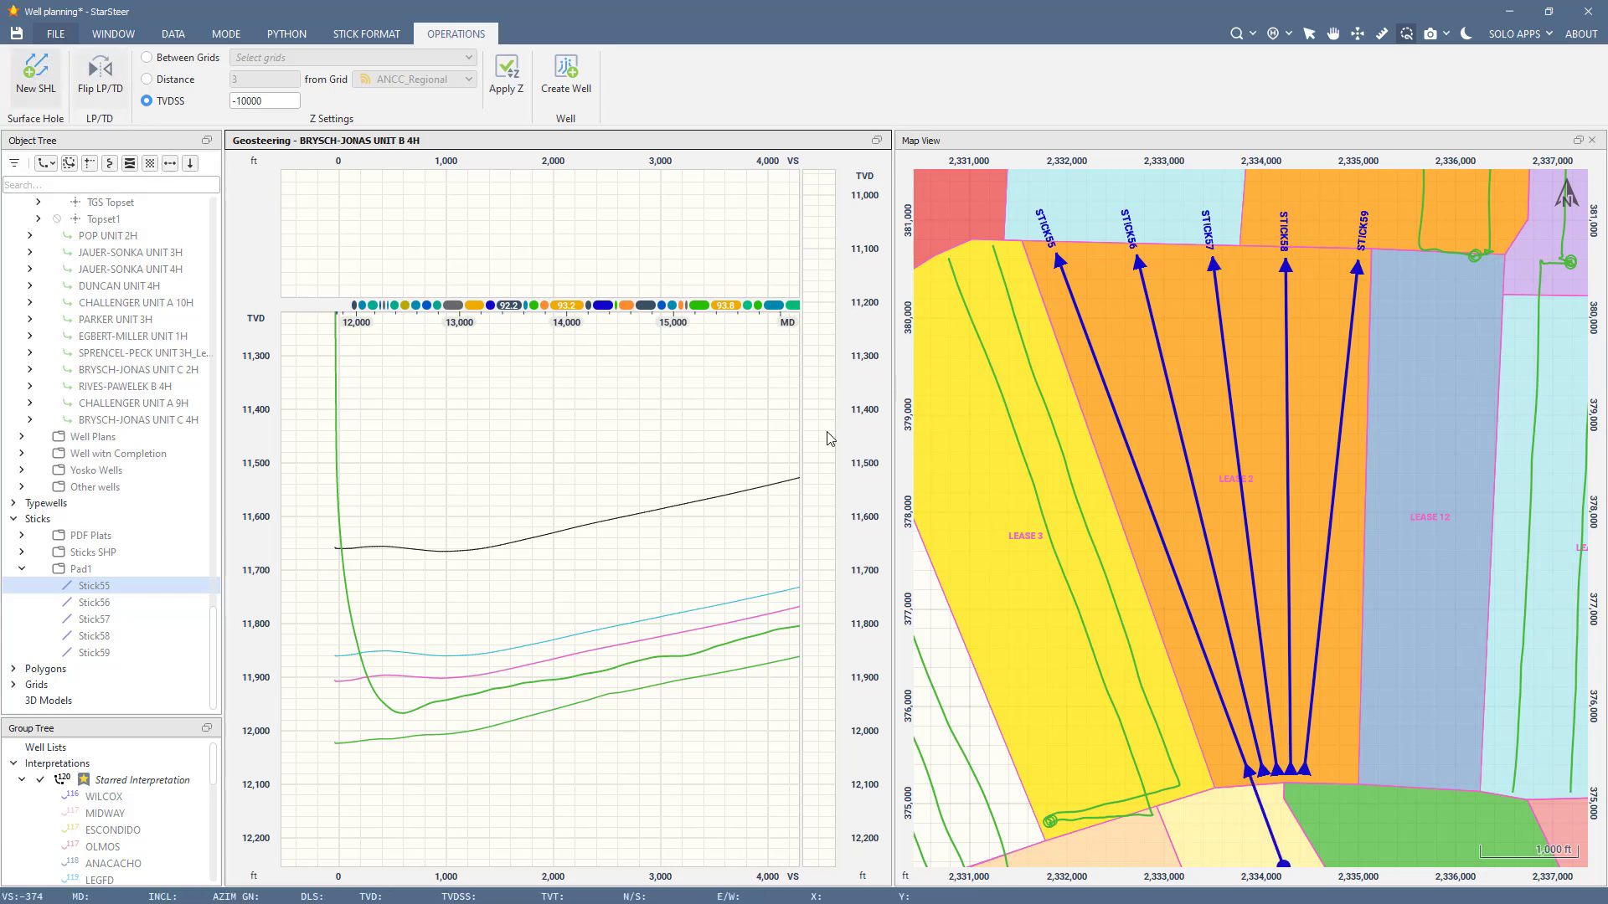
# Step: Edit Stick55 on the map and move its surface hole location slightly north toward Lease 2
pyautogui.moveTo(1318, 817); pyautogui.dragTo(1315, 803)
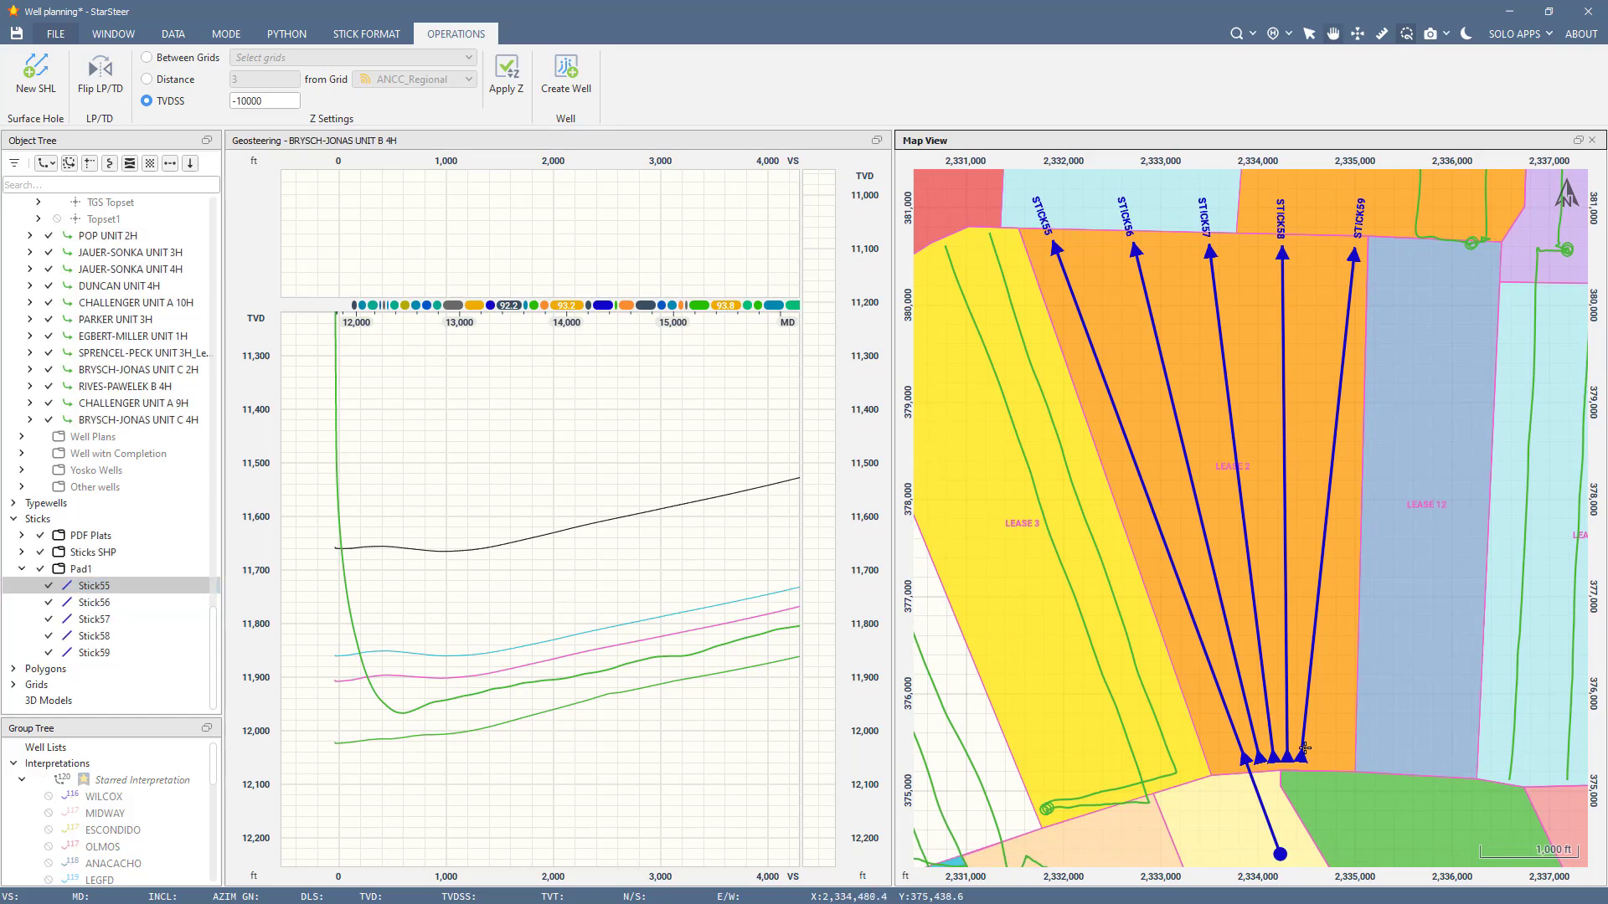
pyautogui.scroll(-4, 1304, 748)
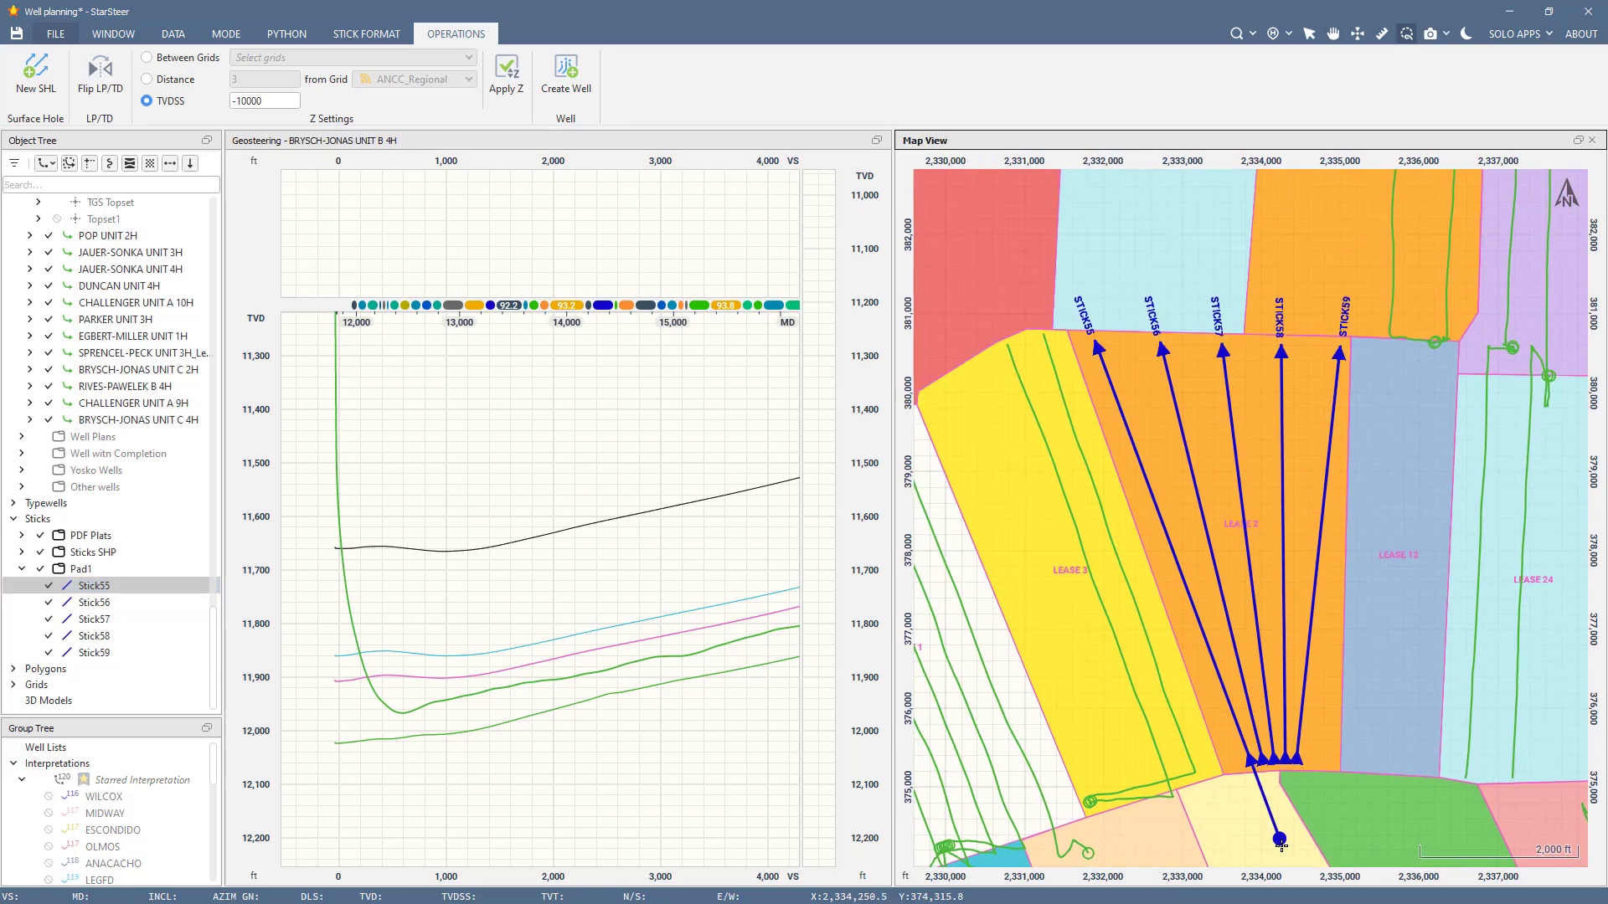
pyautogui.rightClick(167, 587)
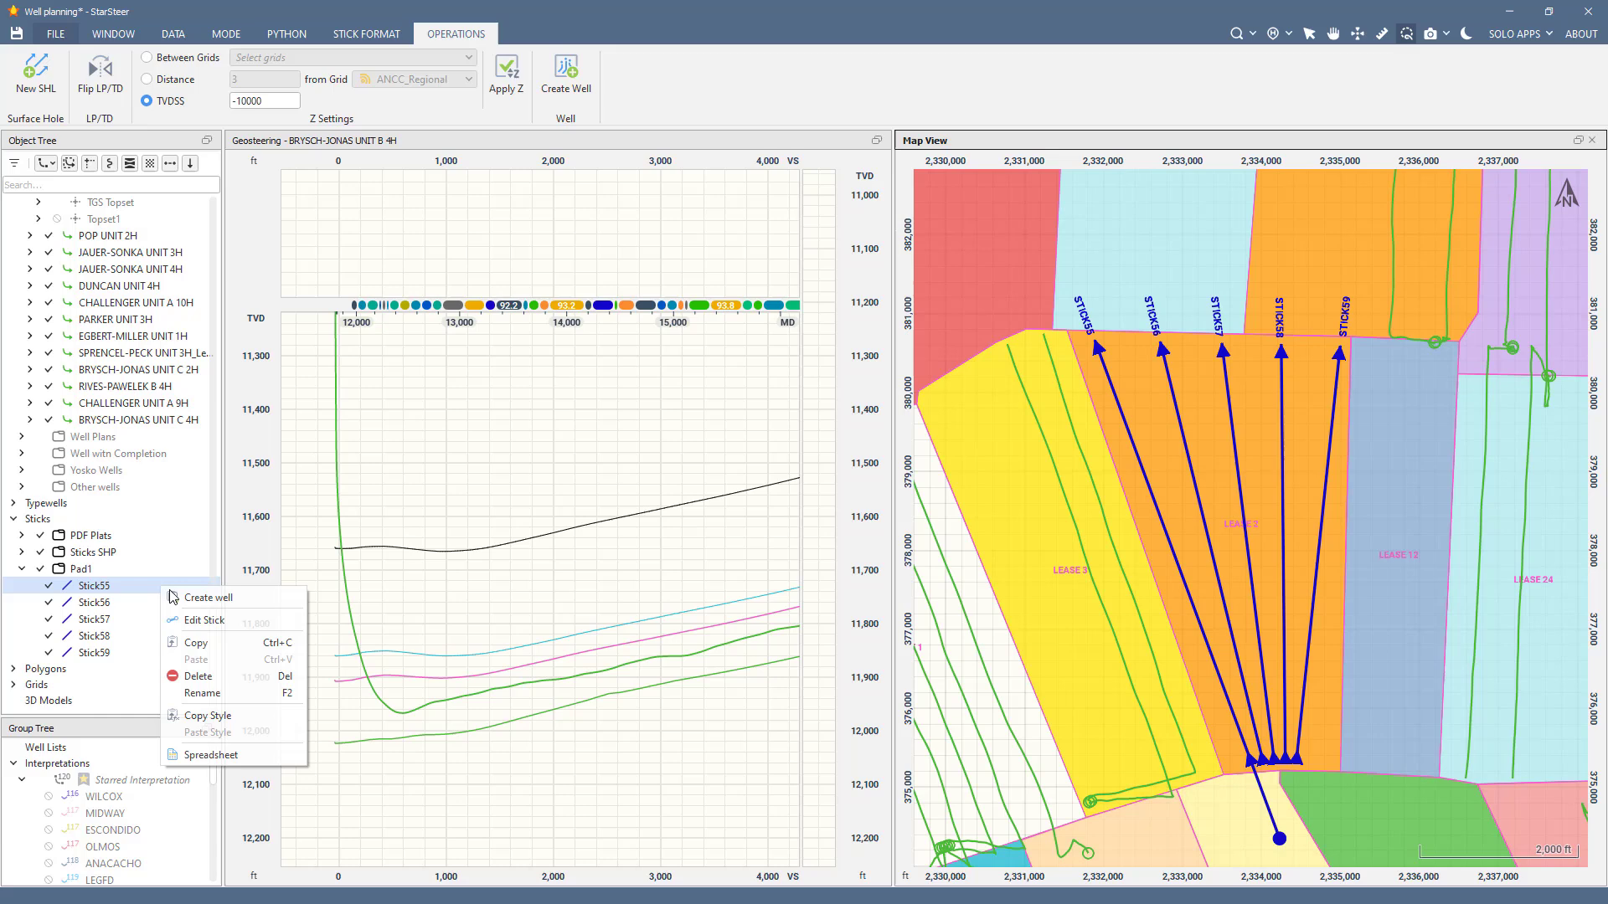
pyautogui.click(205, 620)
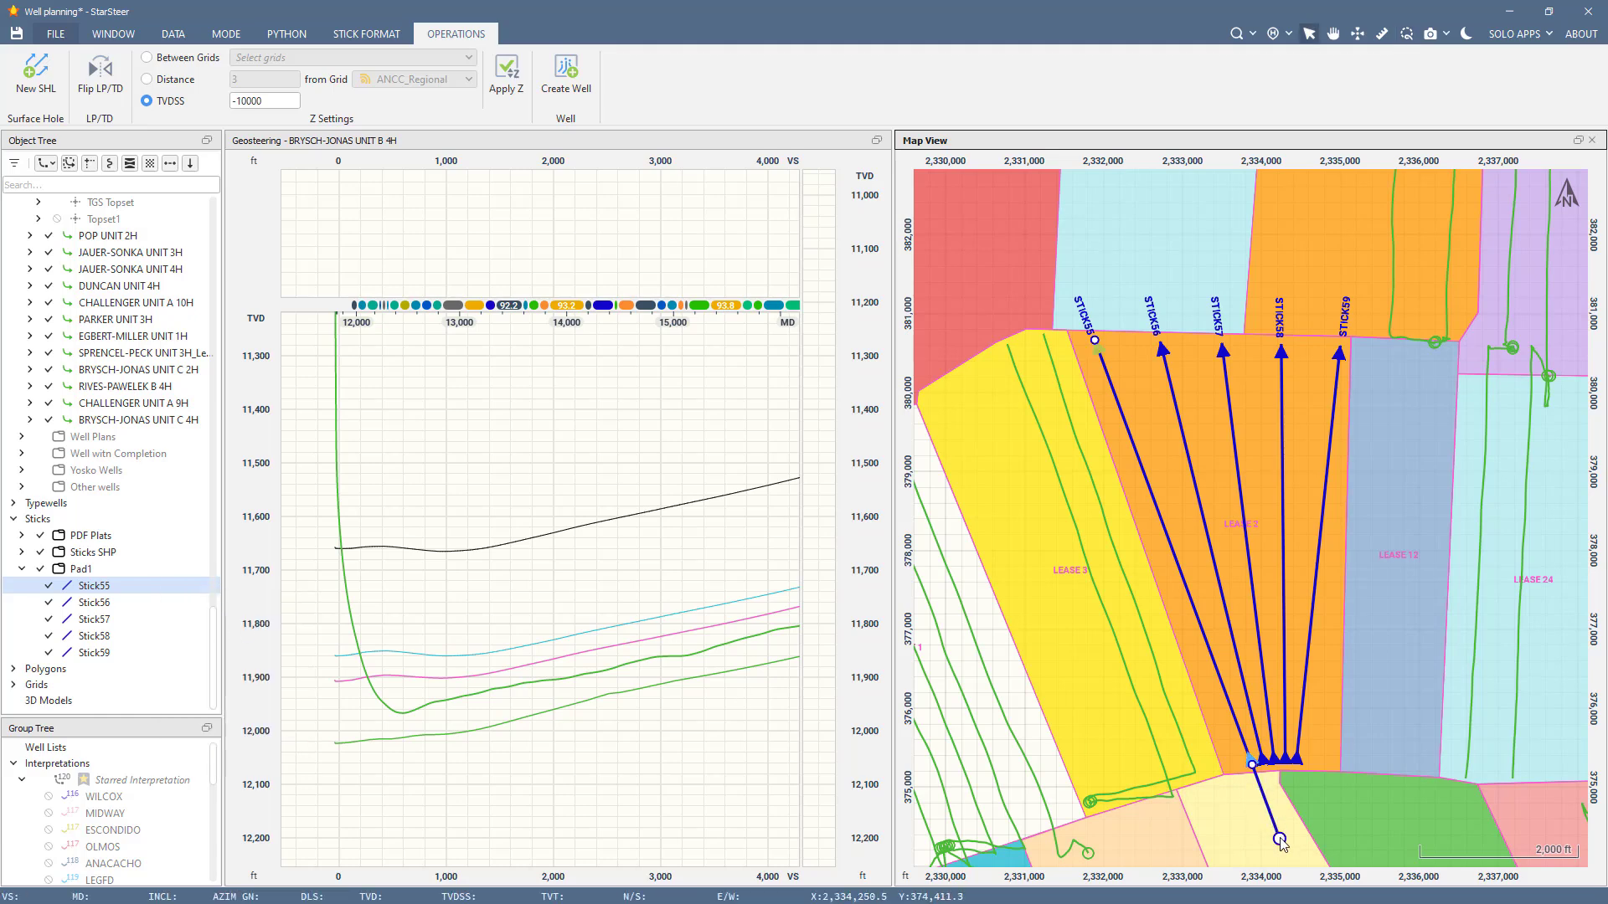
pyautogui.moveTo(1279, 840); pyautogui.dragTo(1281, 823)
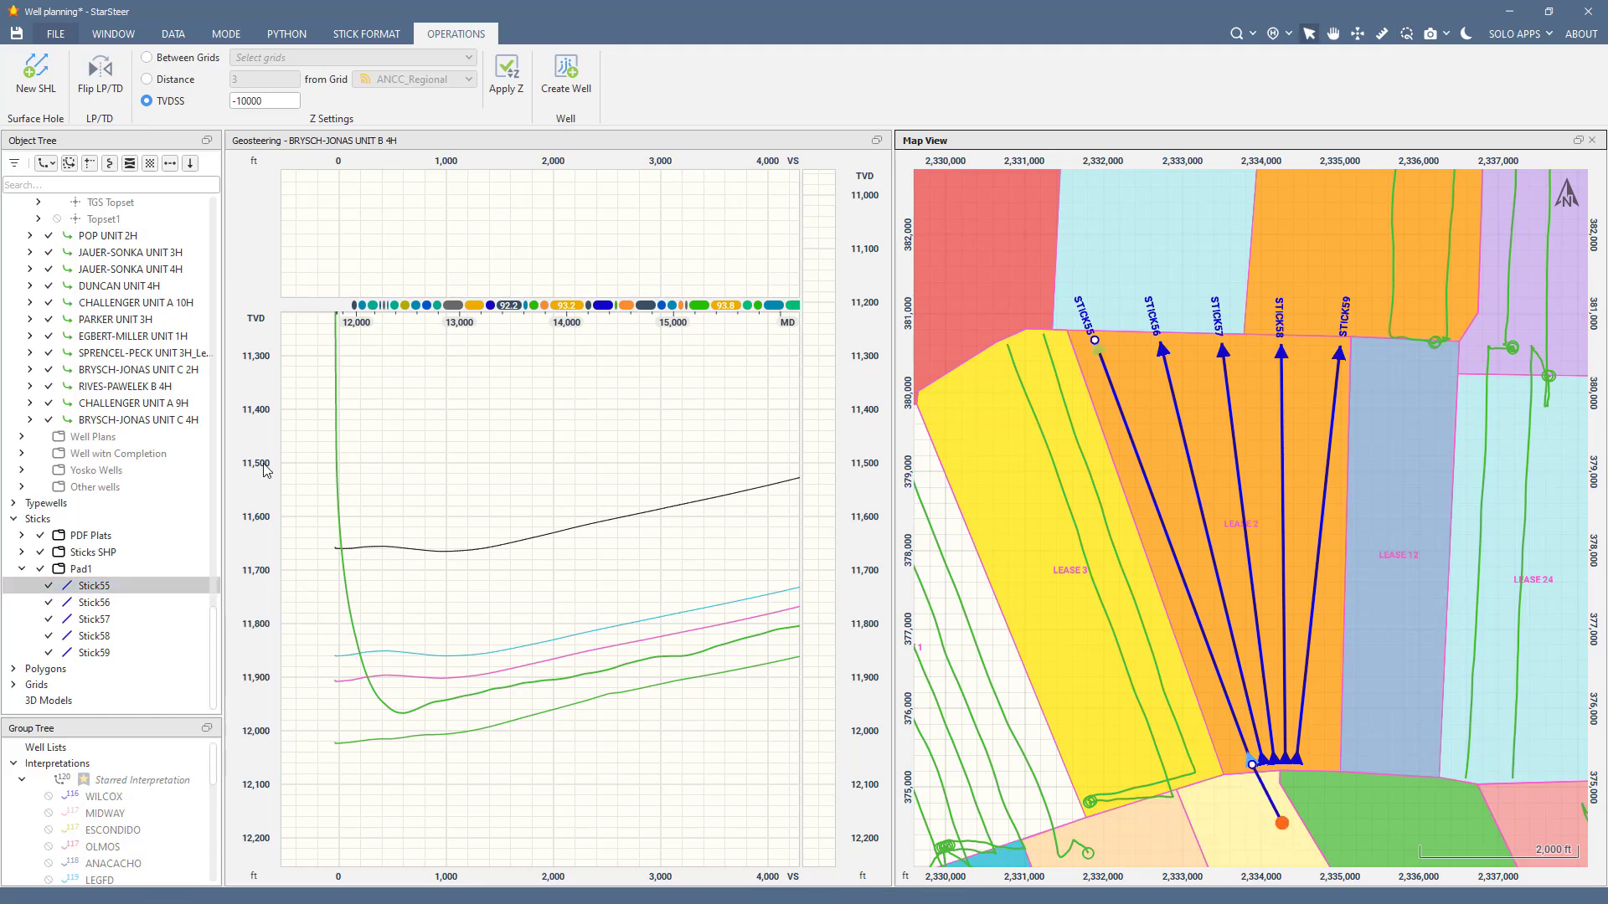
# Step: Set the Z settings for Stick55 to the Between Grids option
pyautogui.scroll(-1, 586, 503)
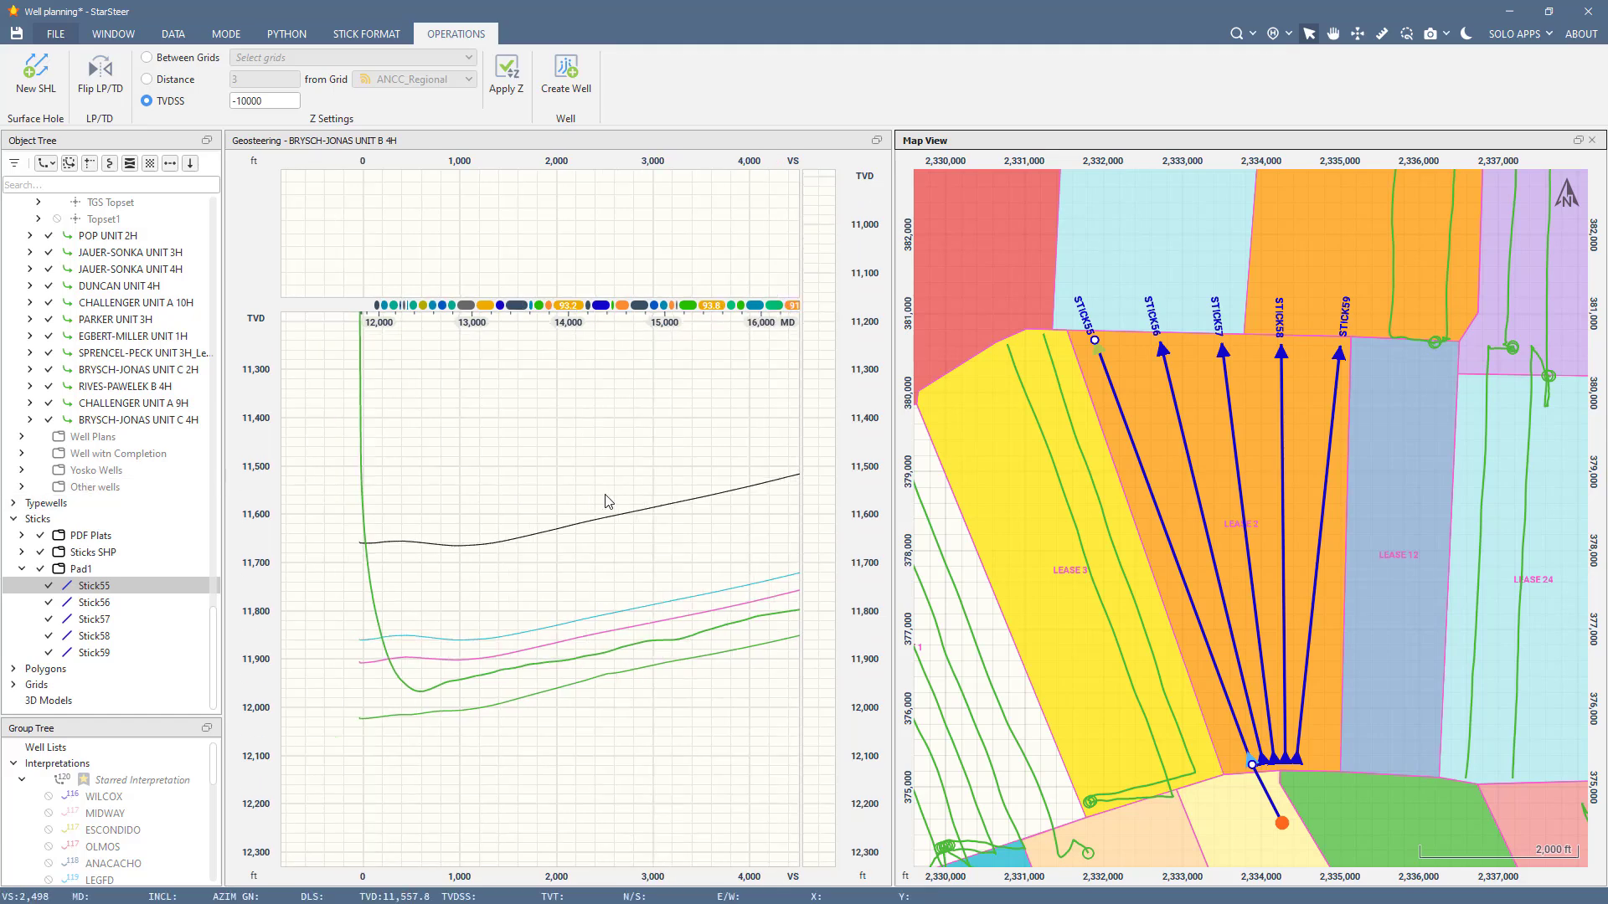
pyautogui.scroll(-2, 559, 506)
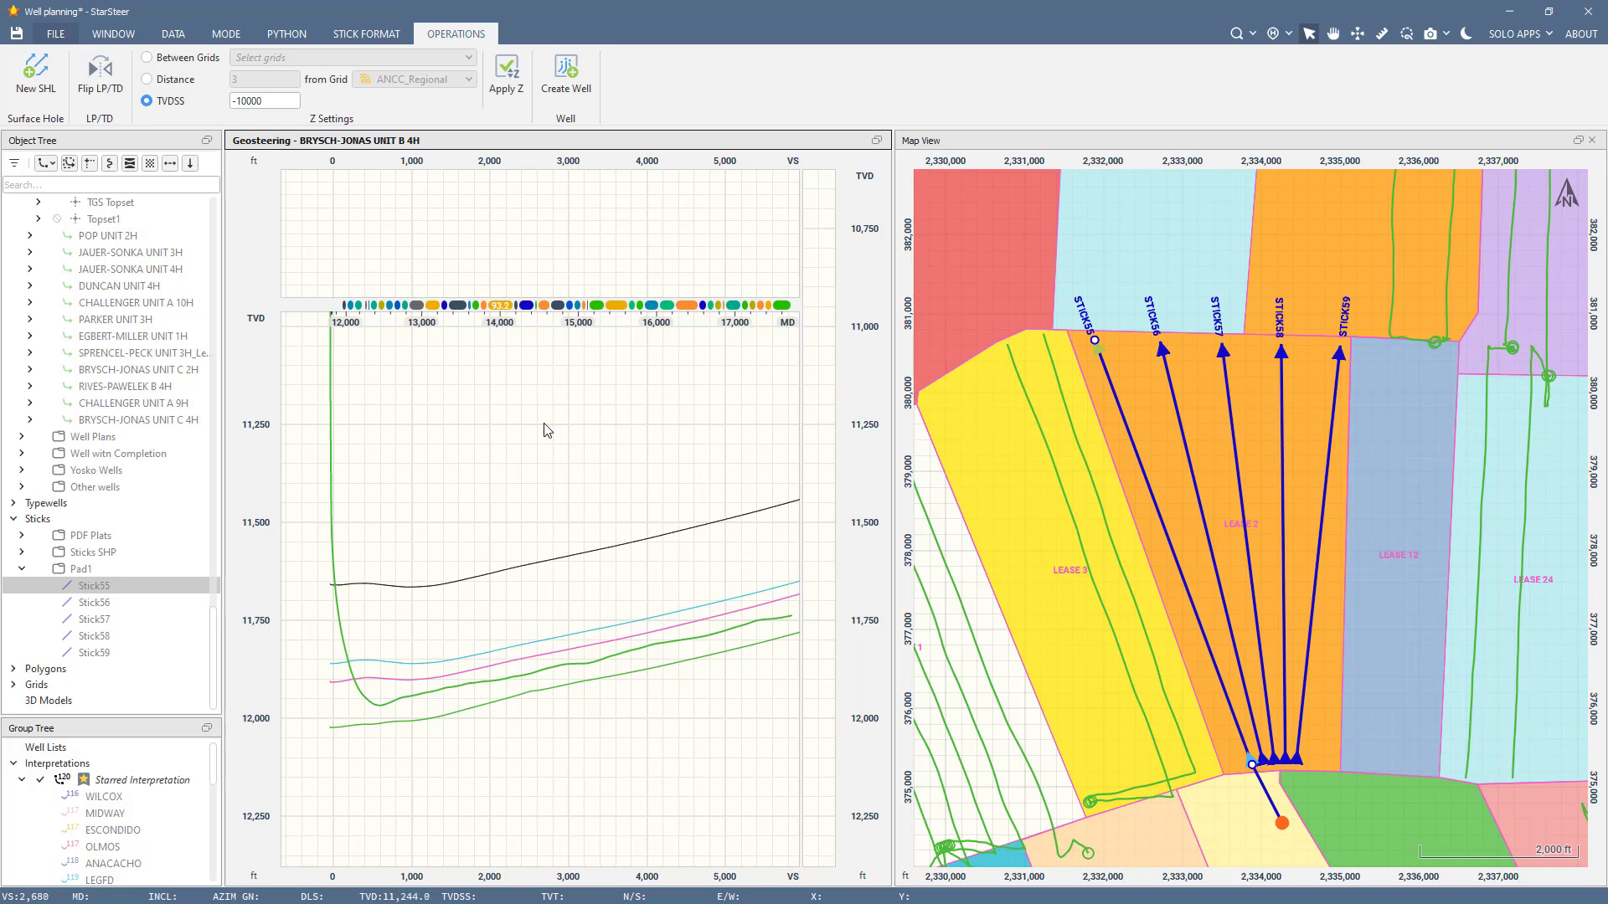
pyautogui.moveTo(545, 429); pyautogui.dragTo(528, 452)
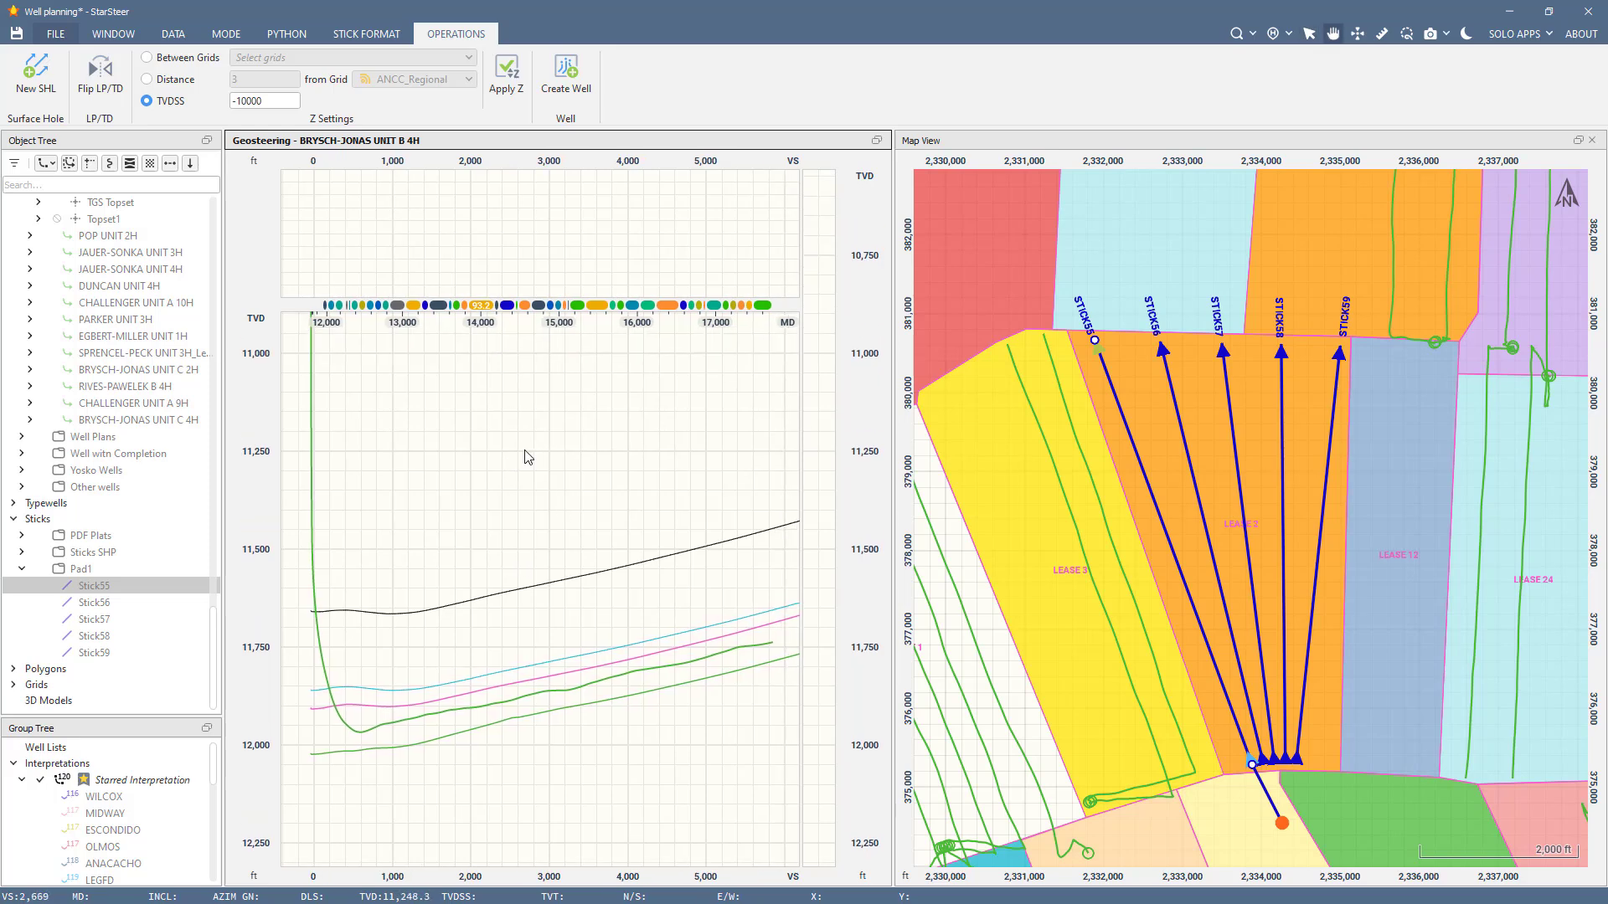
pyautogui.click(102, 588)
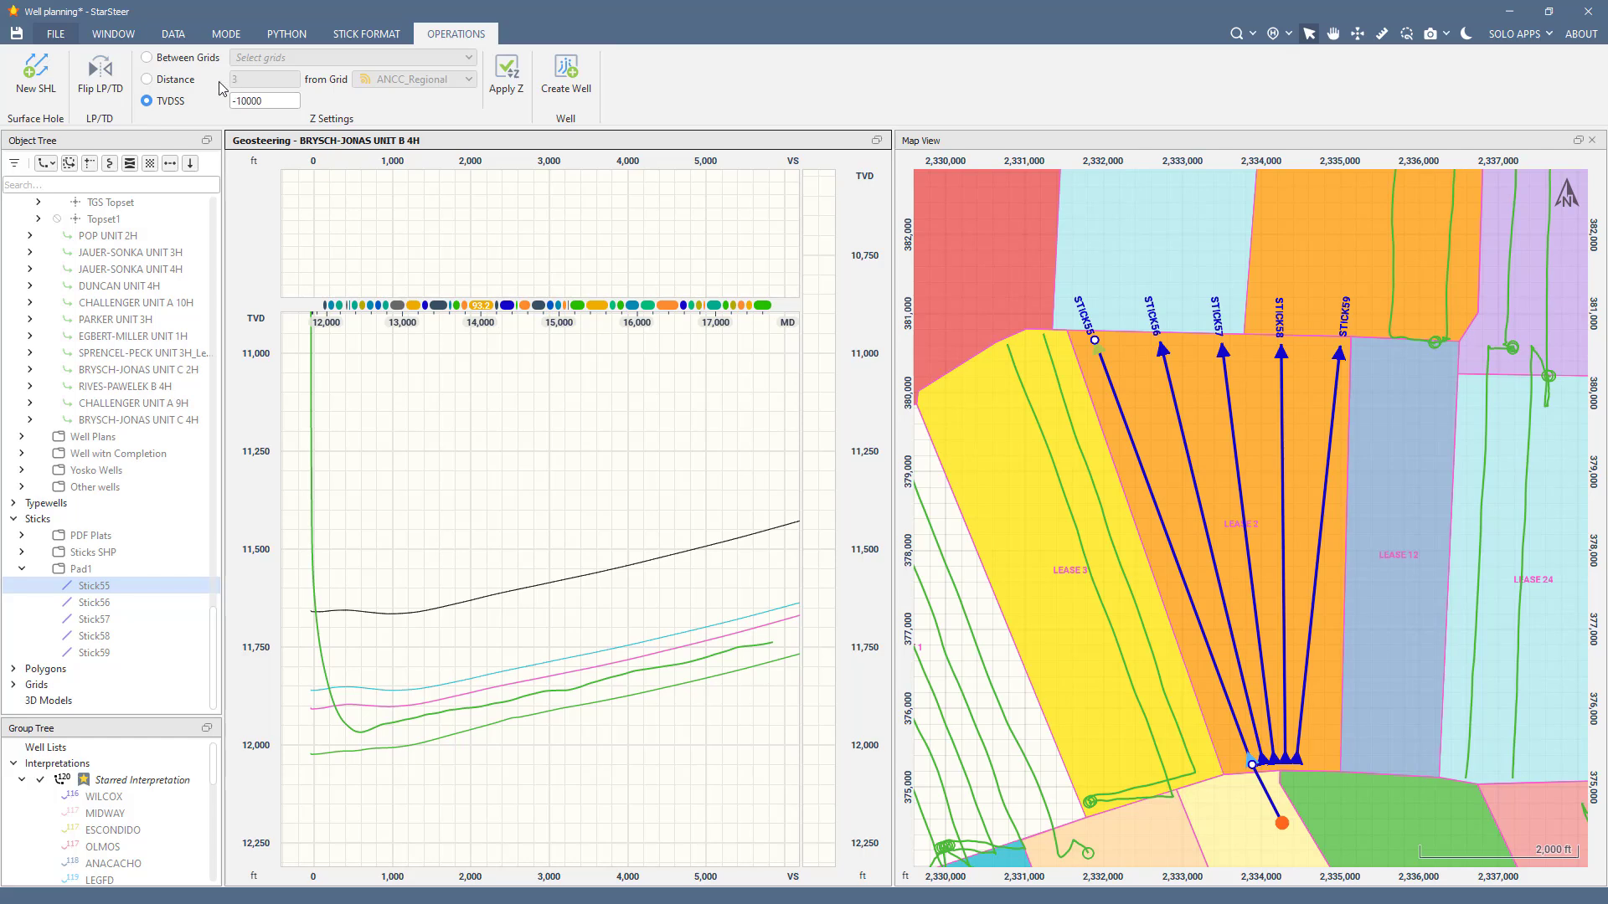
pyautogui.click(180, 60)
# Step: Examine the horizons along and beyond the BRYSCH-JONAS UNIT B 4H wellbore in the geosteering cross-section
pyautogui.scroll(-3, 668, 567)
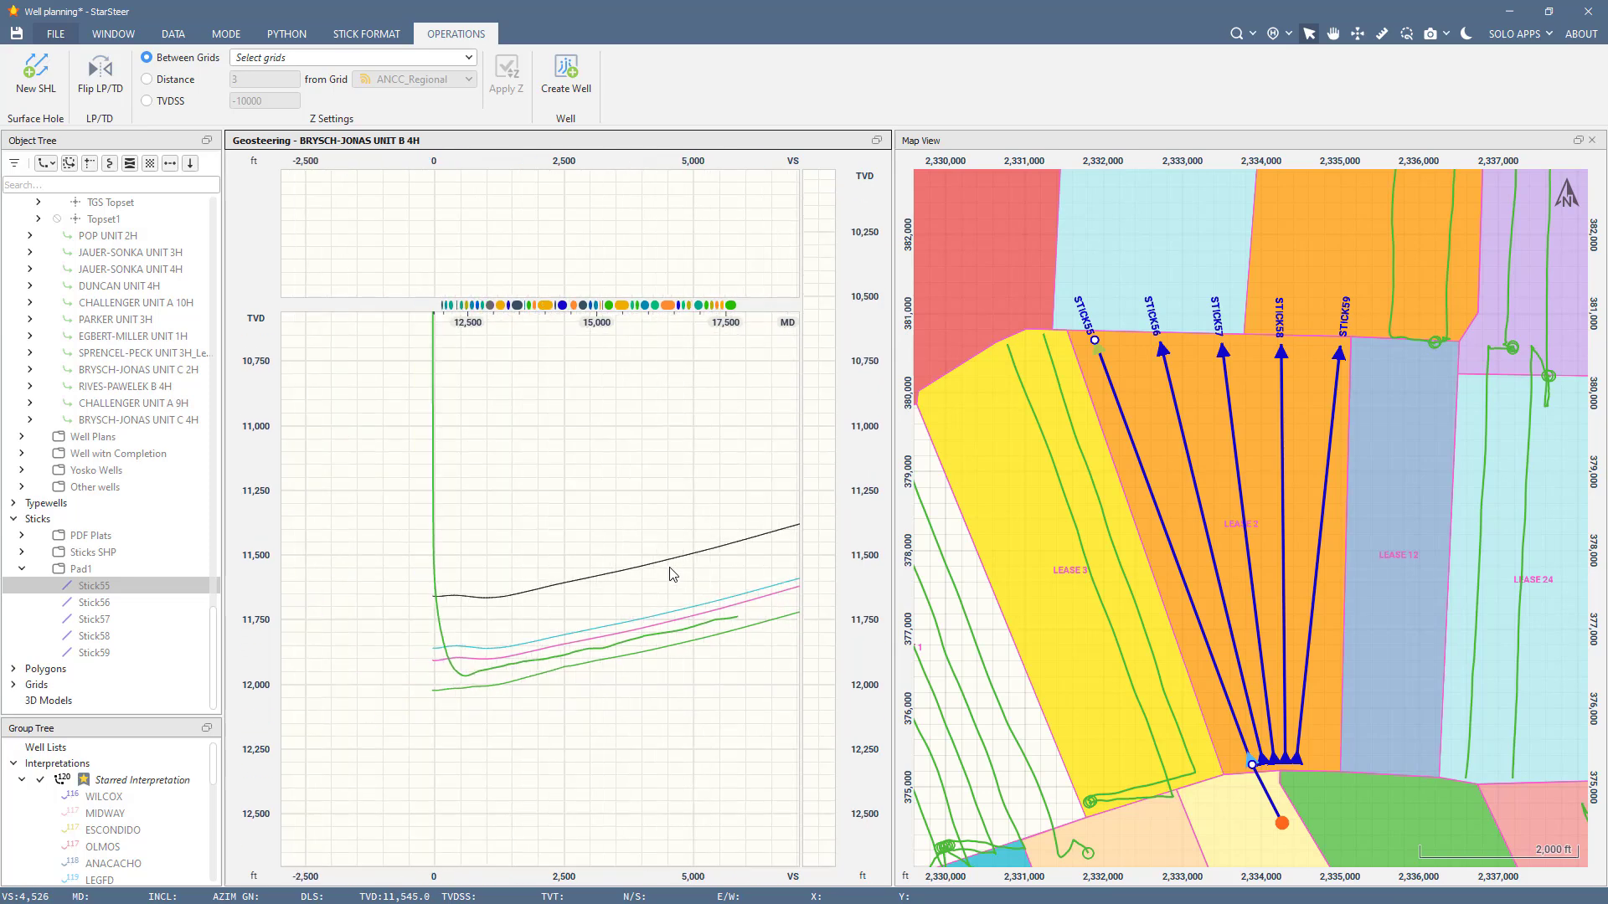
pyautogui.moveTo(695, 552); pyautogui.dragTo(540, 616)
pyautogui.scroll(-3, 592, 620)
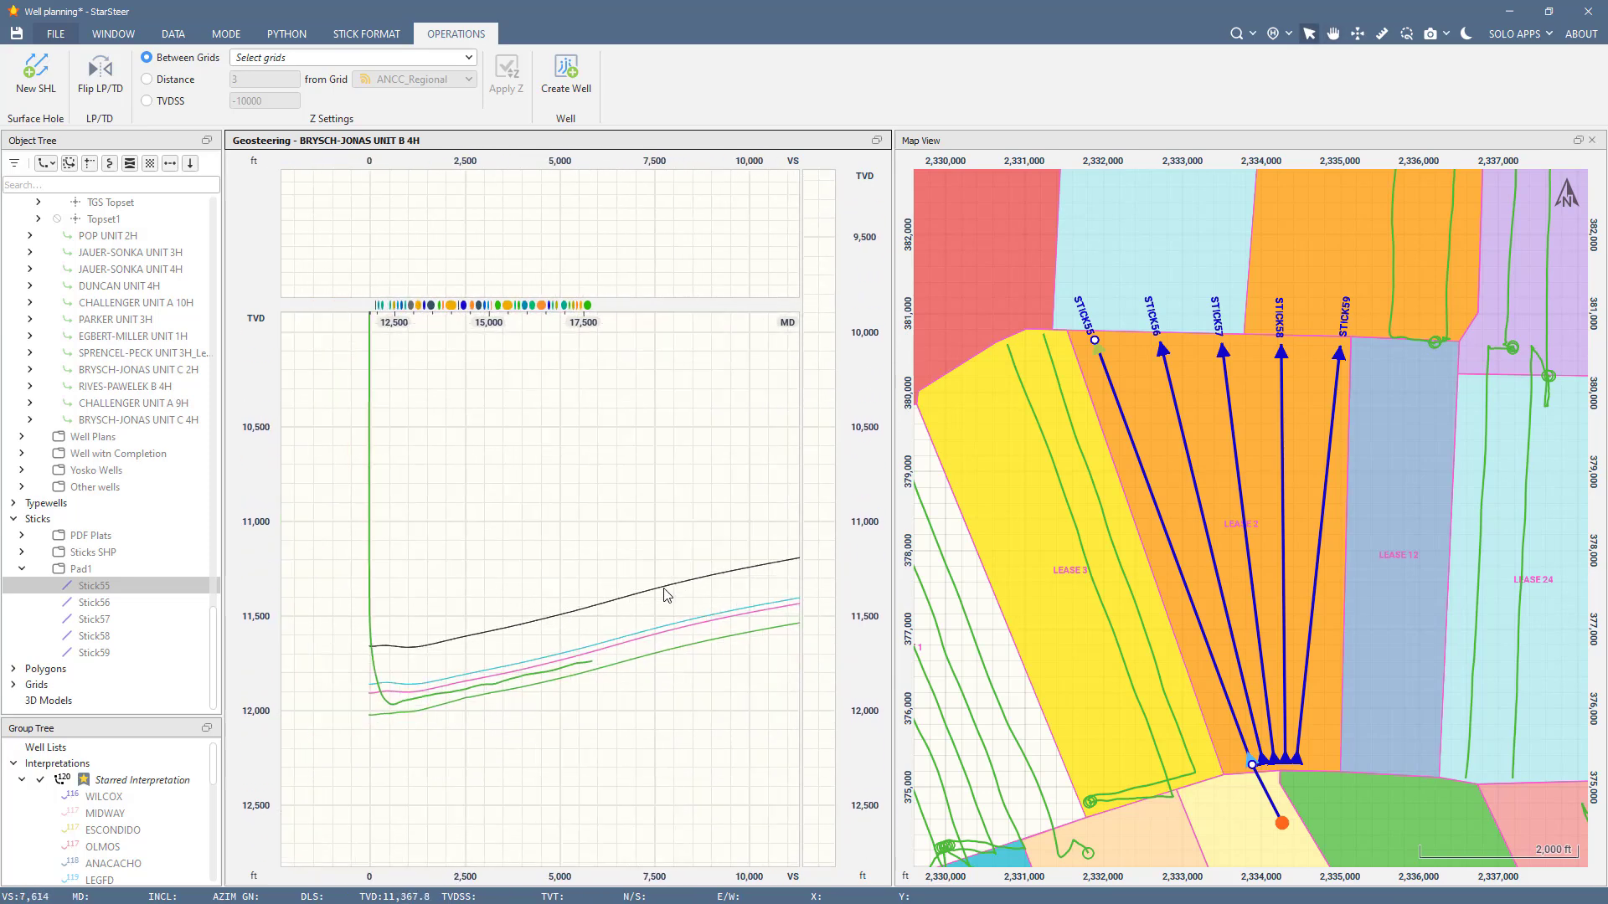
pyautogui.moveTo(656, 603); pyautogui.dragTo(485, 647)
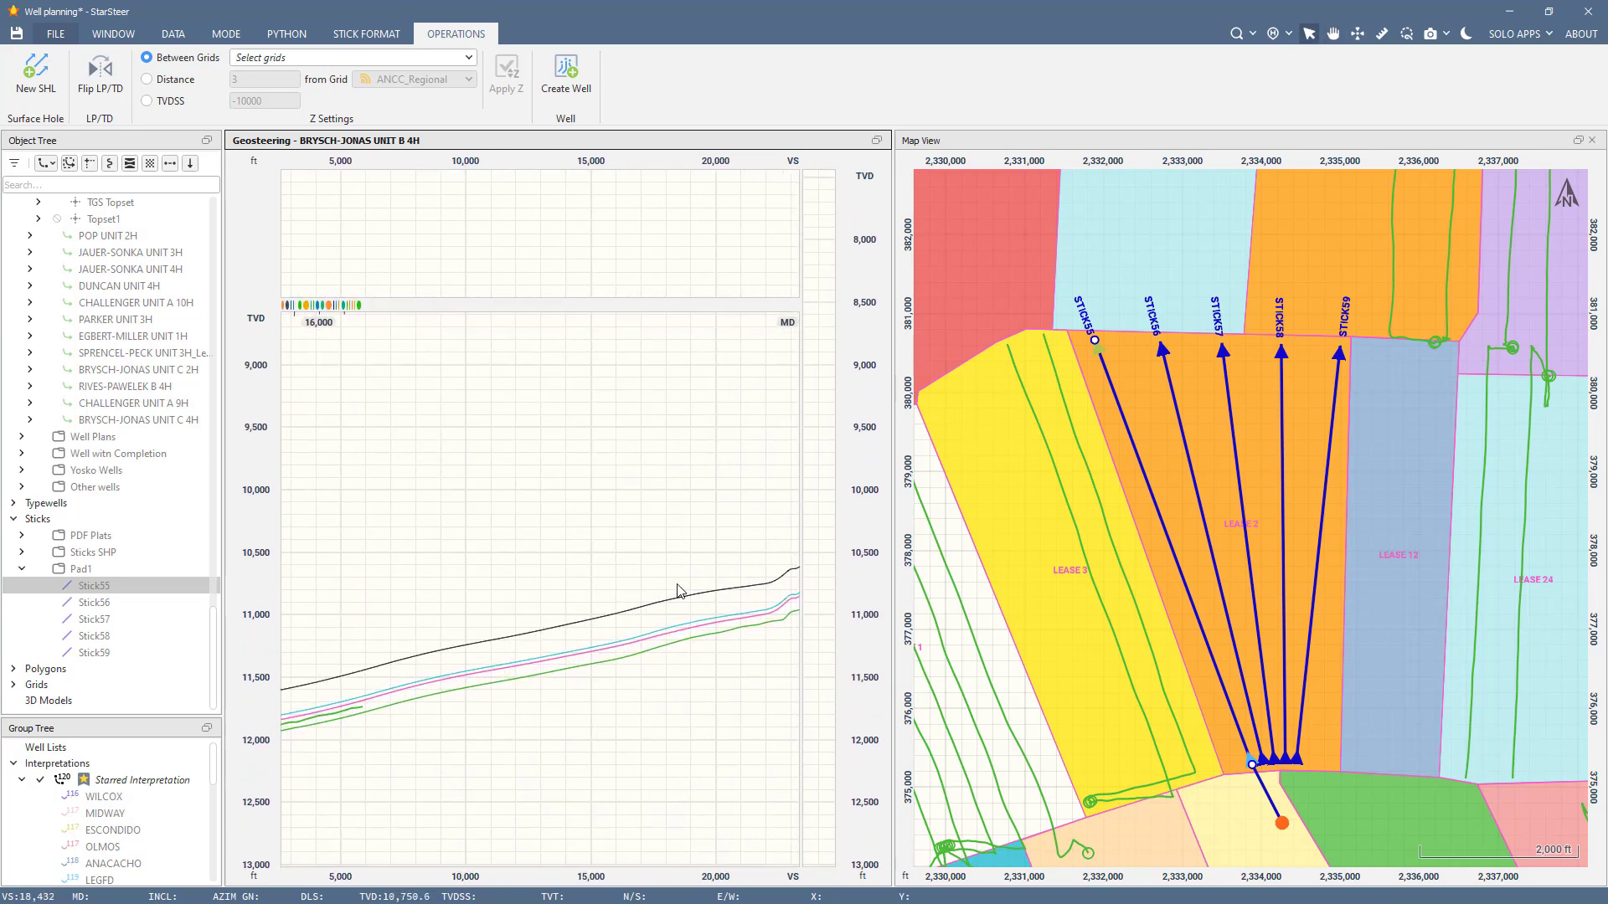
pyautogui.scroll(-2, 680, 591)
pyautogui.moveTo(700, 591); pyautogui.dragTo(844, 526)
pyautogui.scroll(5, 740, 610)
pyautogui.scroll(-3, 718, 619)
pyautogui.moveTo(359, 657); pyautogui.dragTo(405, 622)
pyautogui.scroll(5, 408, 628)
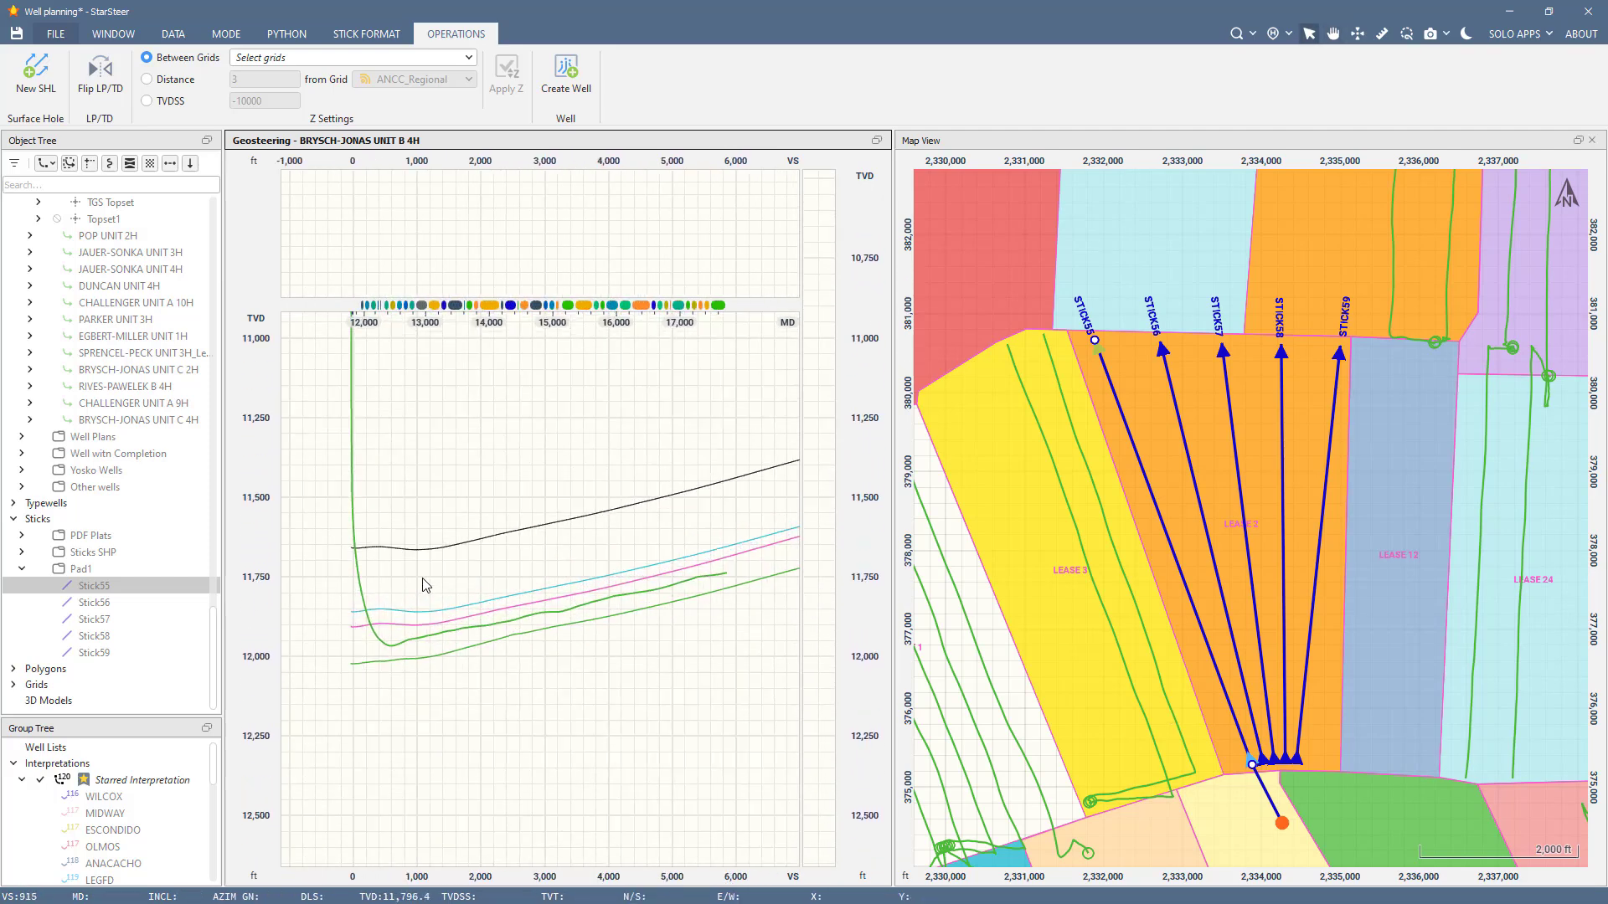
# Step: Apply a depth between the LEGFD and BUDA grids to Stick55 and show the stick in the cross-section
pyautogui.click(351, 57)
pyautogui.scroll(-3, 303, 201)
pyautogui.click(254, 194)
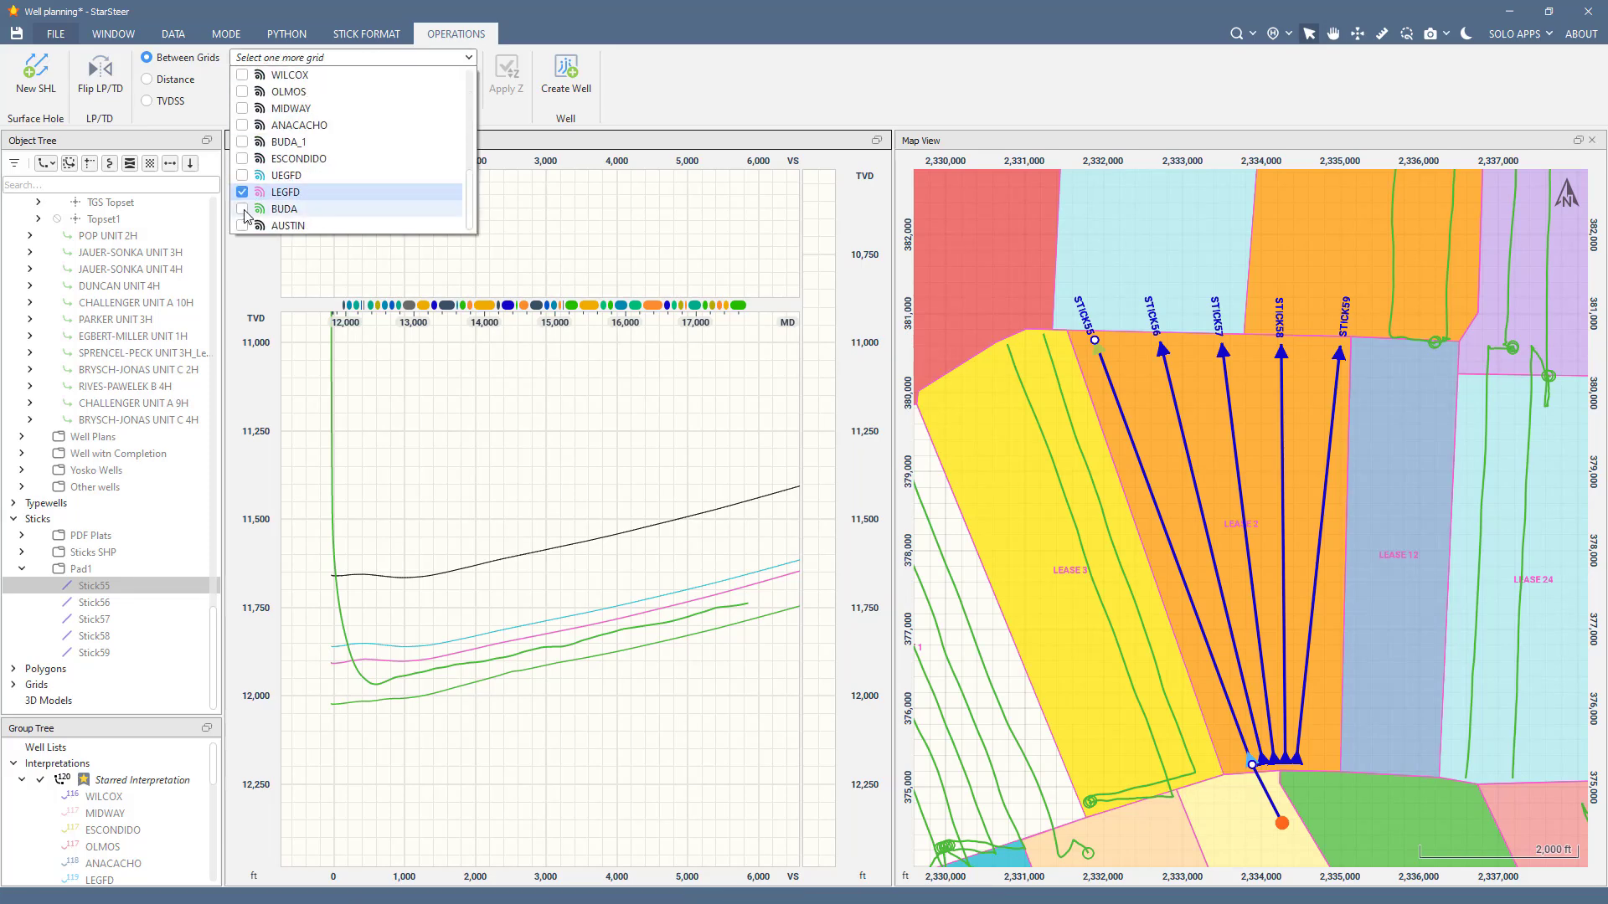
pyautogui.click(250, 211)
pyautogui.click(588, 119)
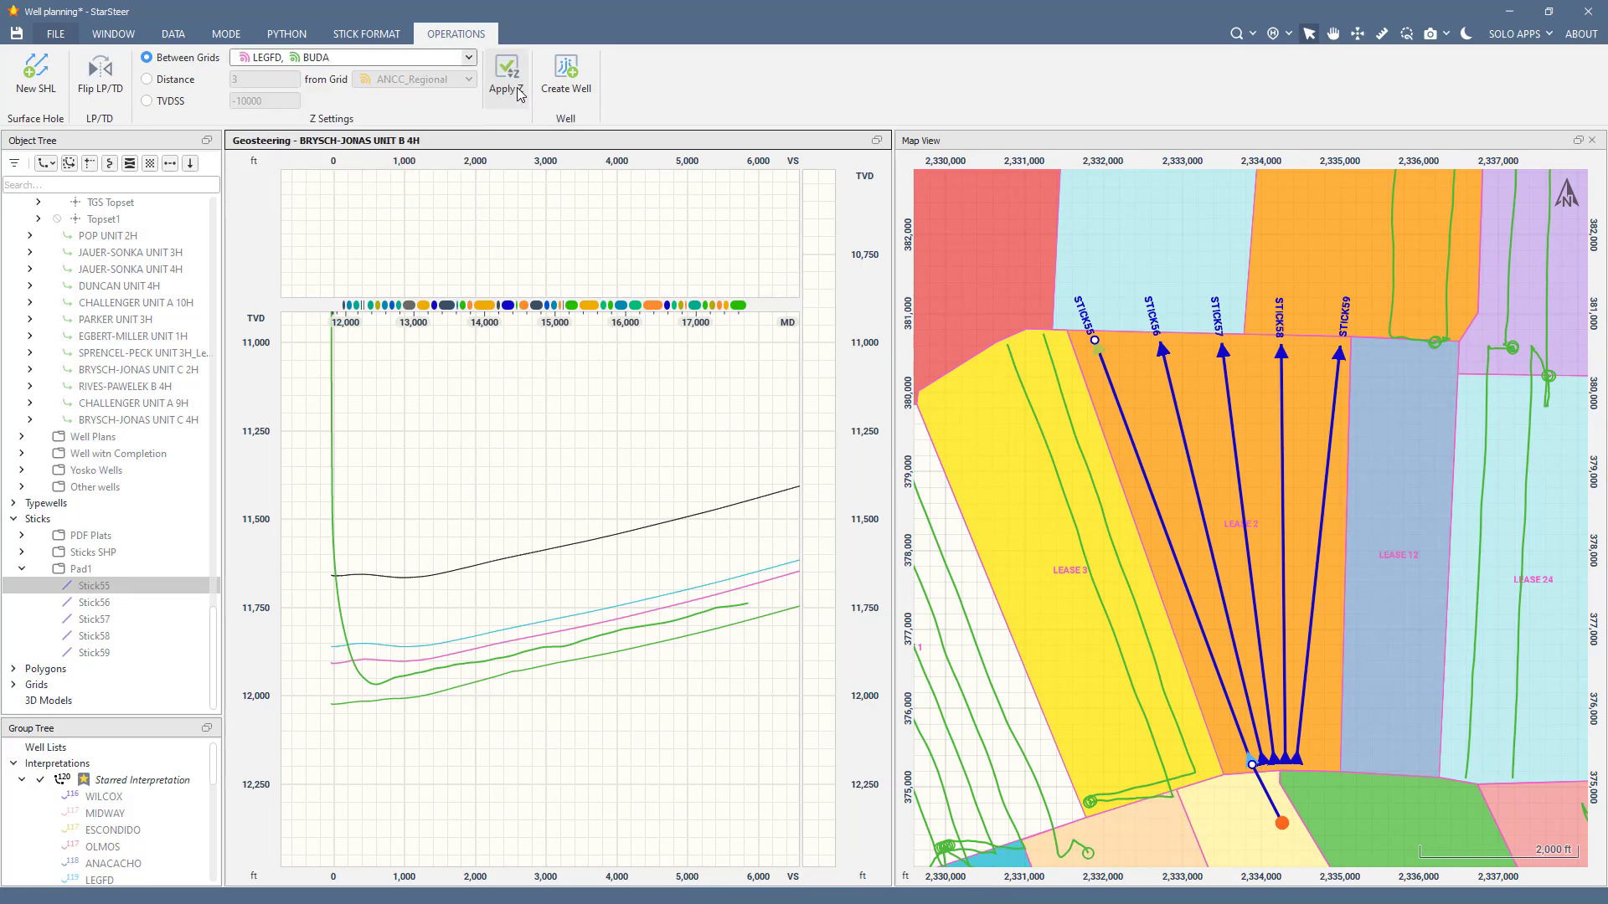
pyautogui.click(48, 586)
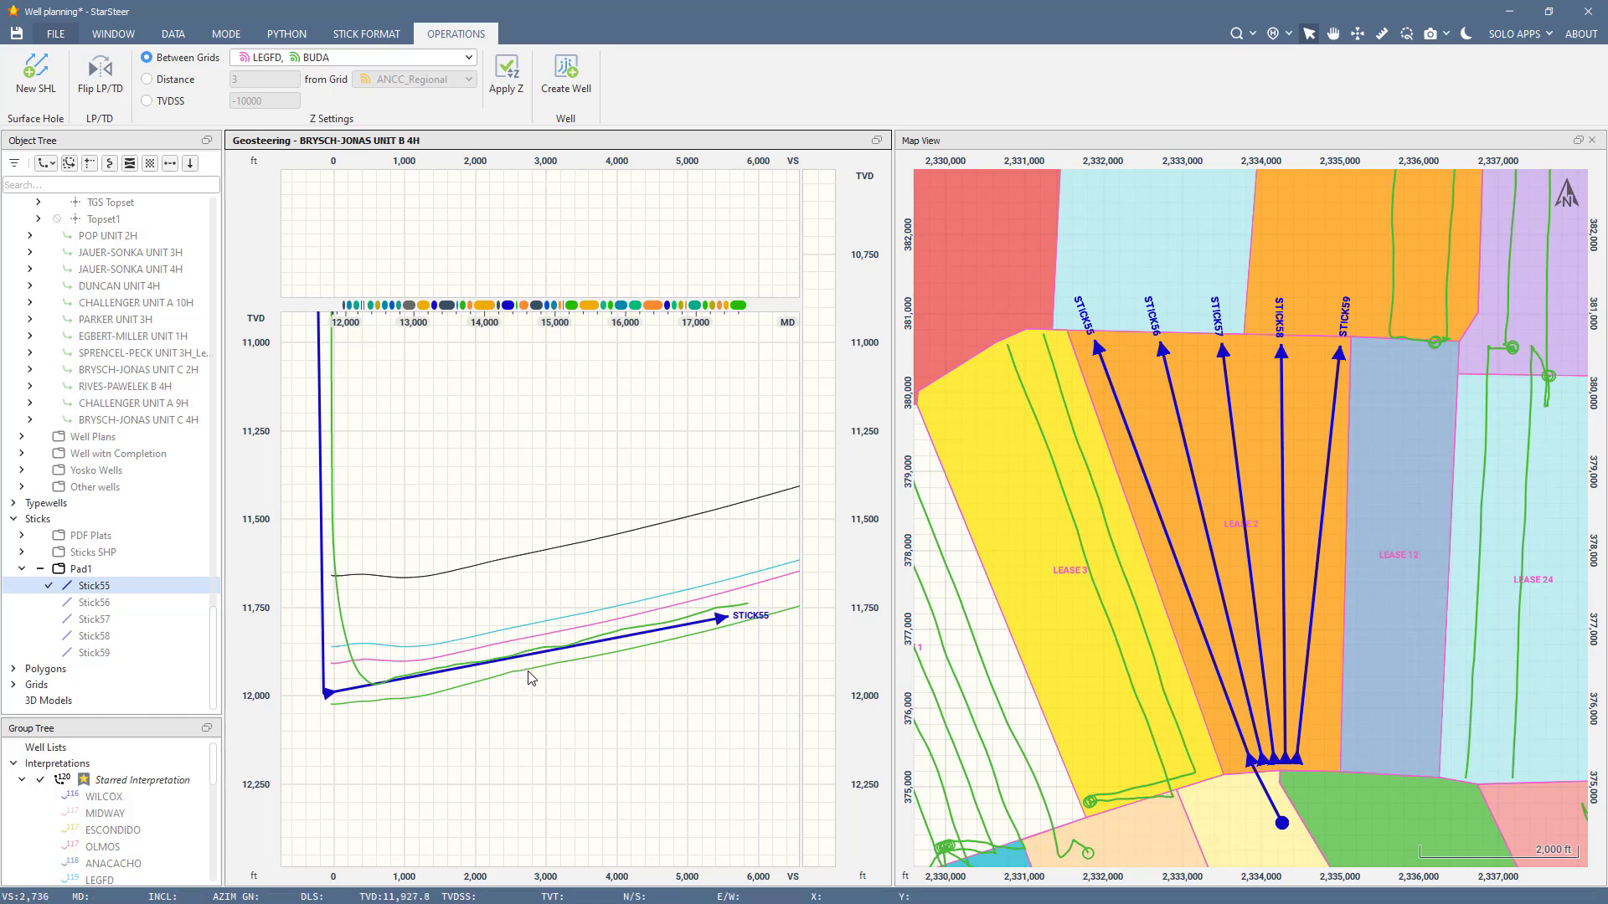
pyautogui.click(634, 637)
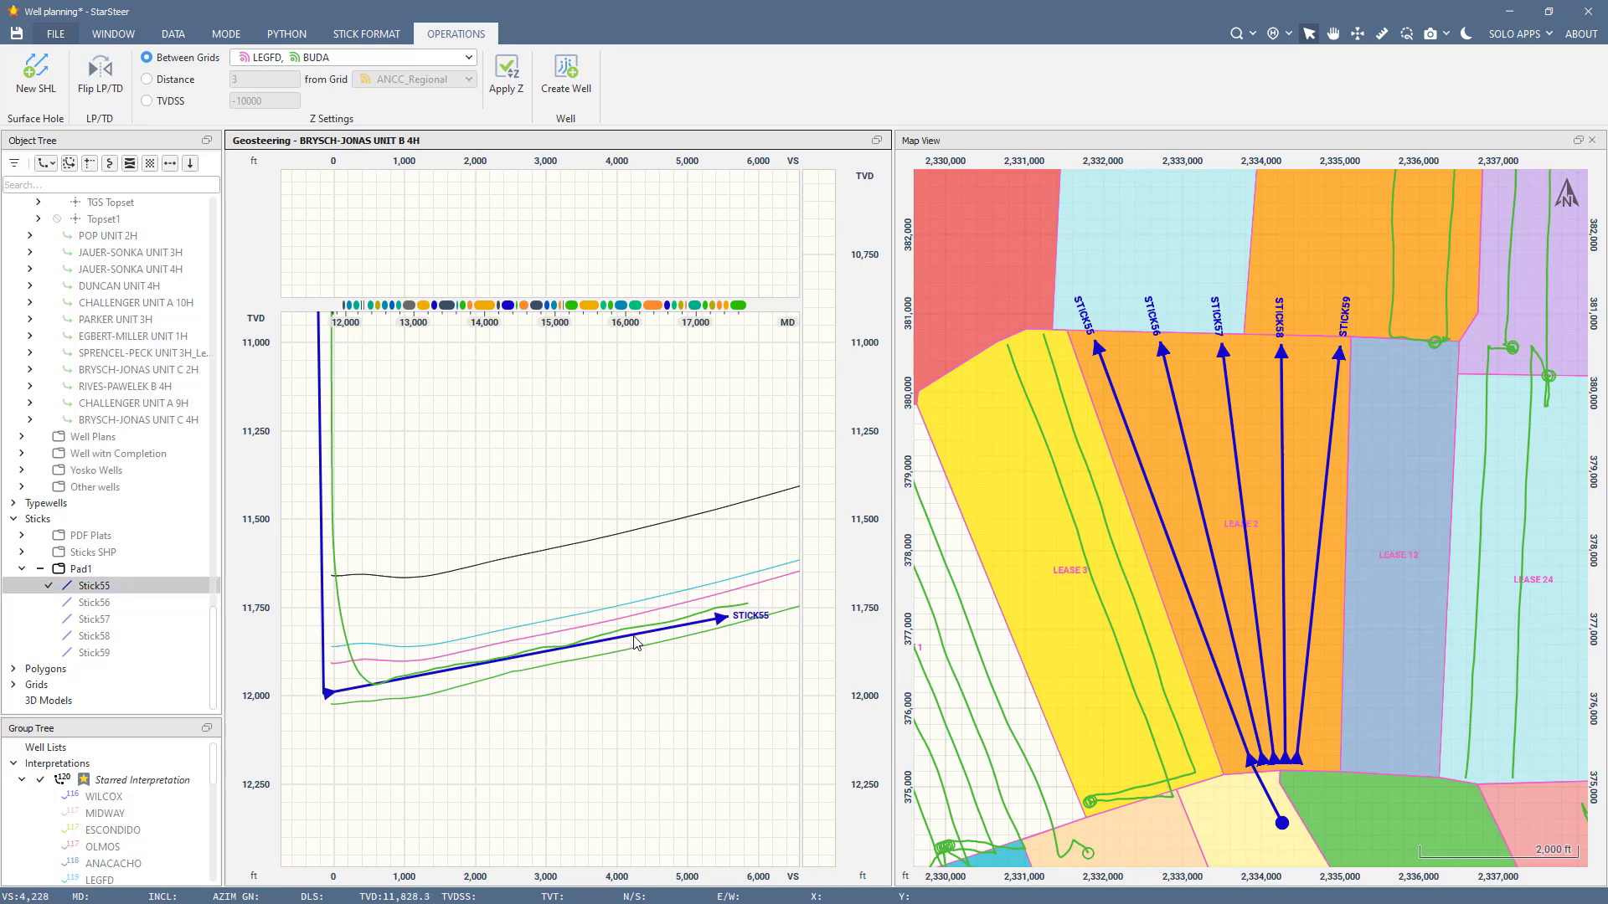
# Step: Edit Stick55 and add four intermediate points along its lateral in the cross-section
pyautogui.rightClick(124, 590)
pyautogui.click(184, 626)
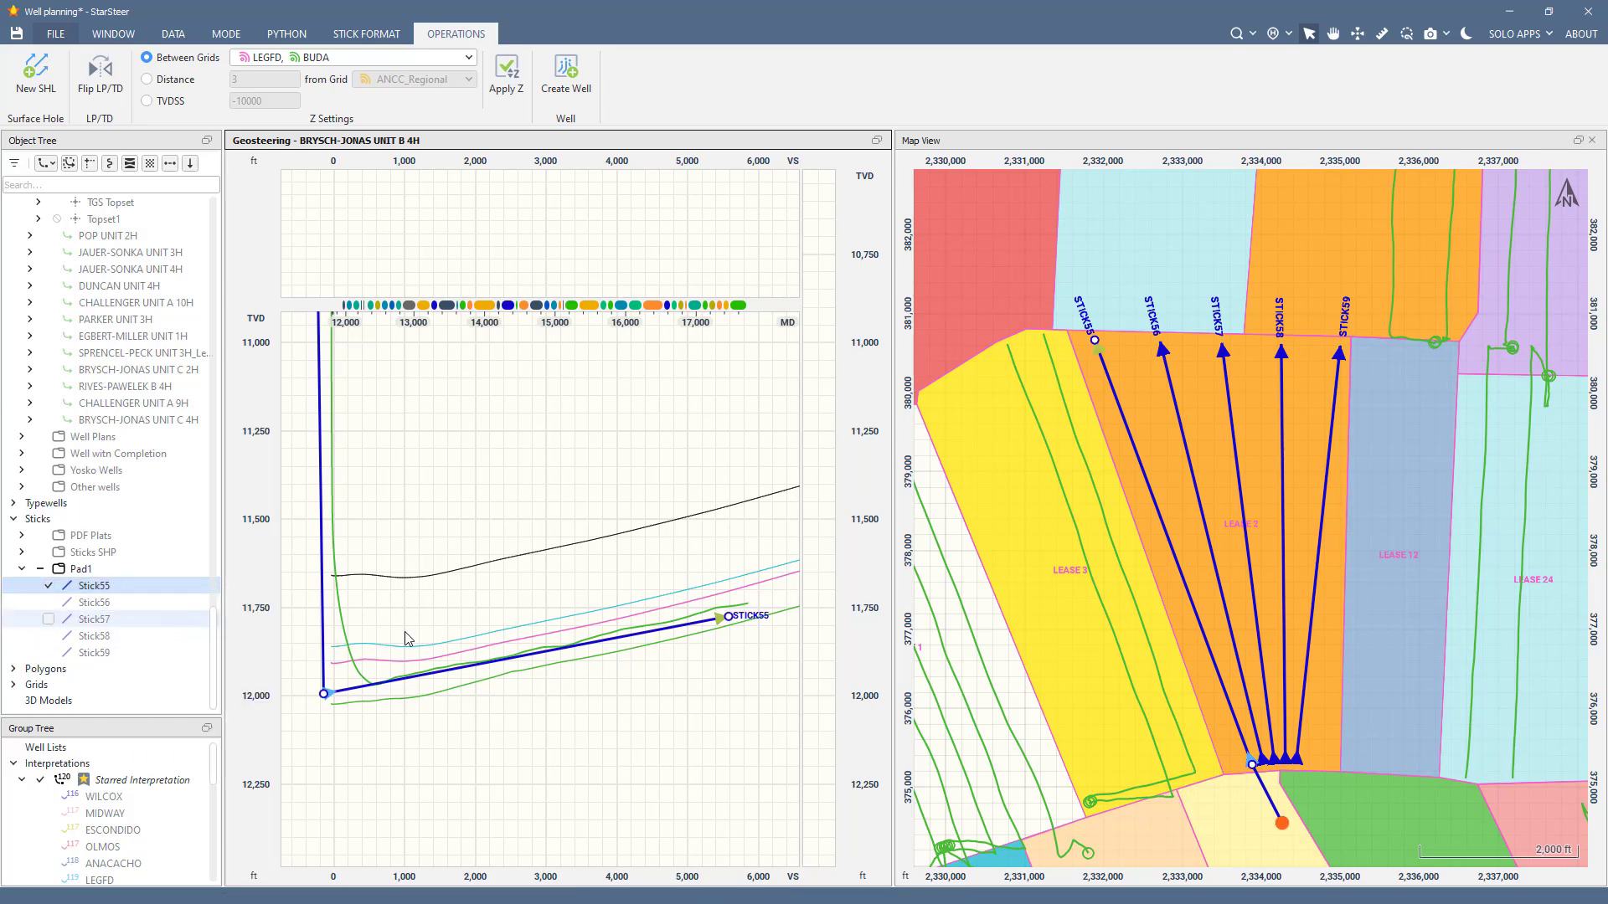
pyautogui.click(396, 676)
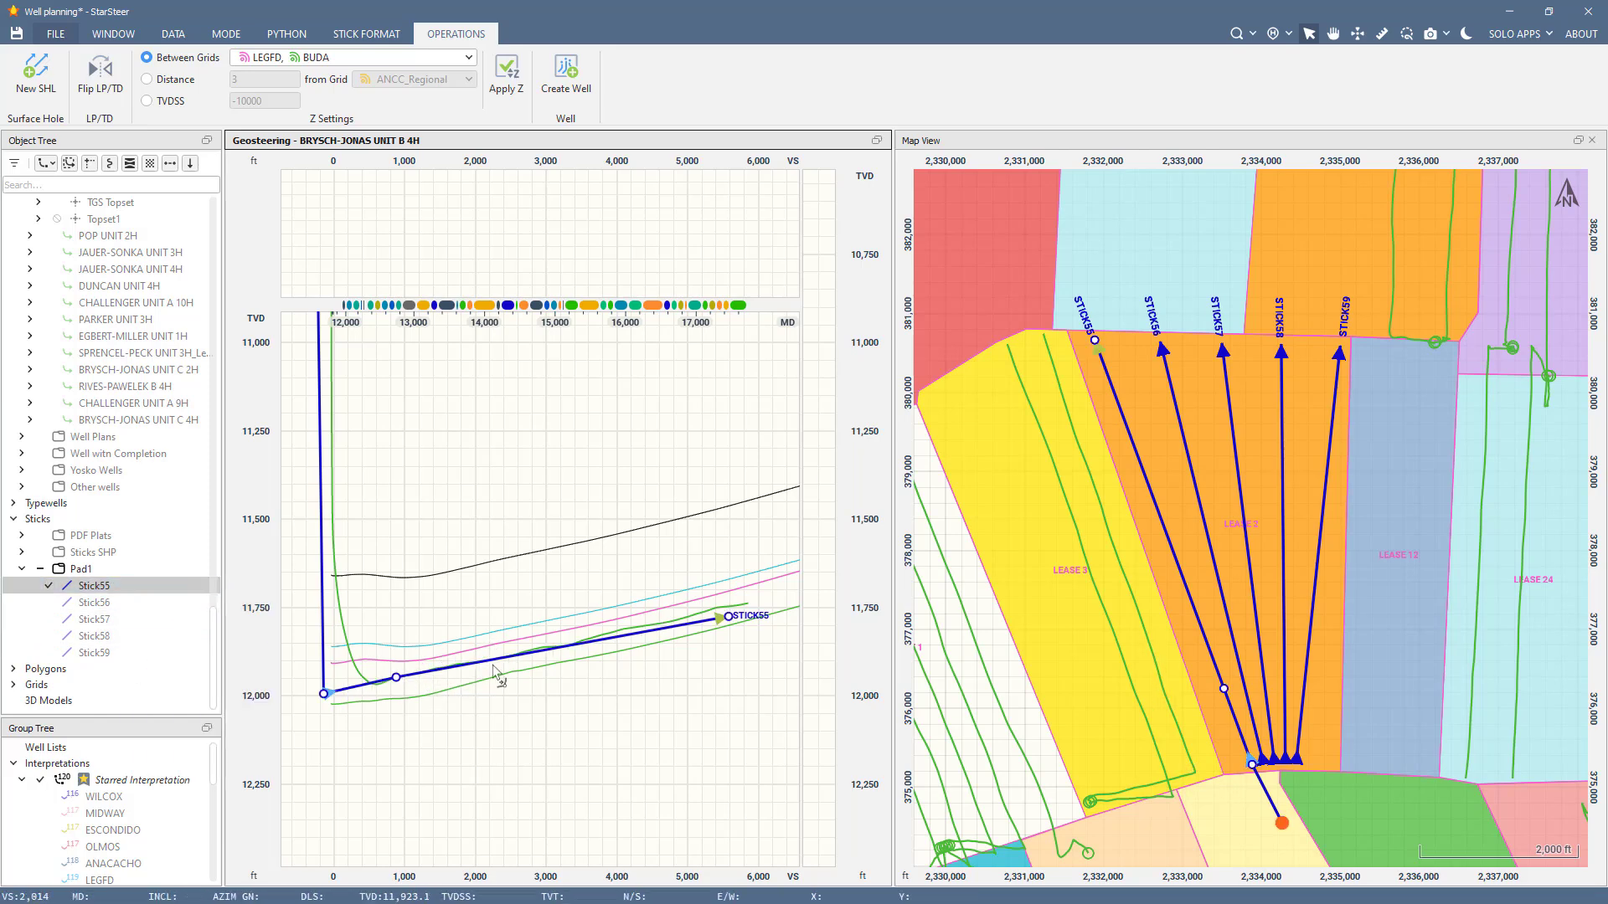
pyautogui.click(515, 655)
pyautogui.click(642, 632)
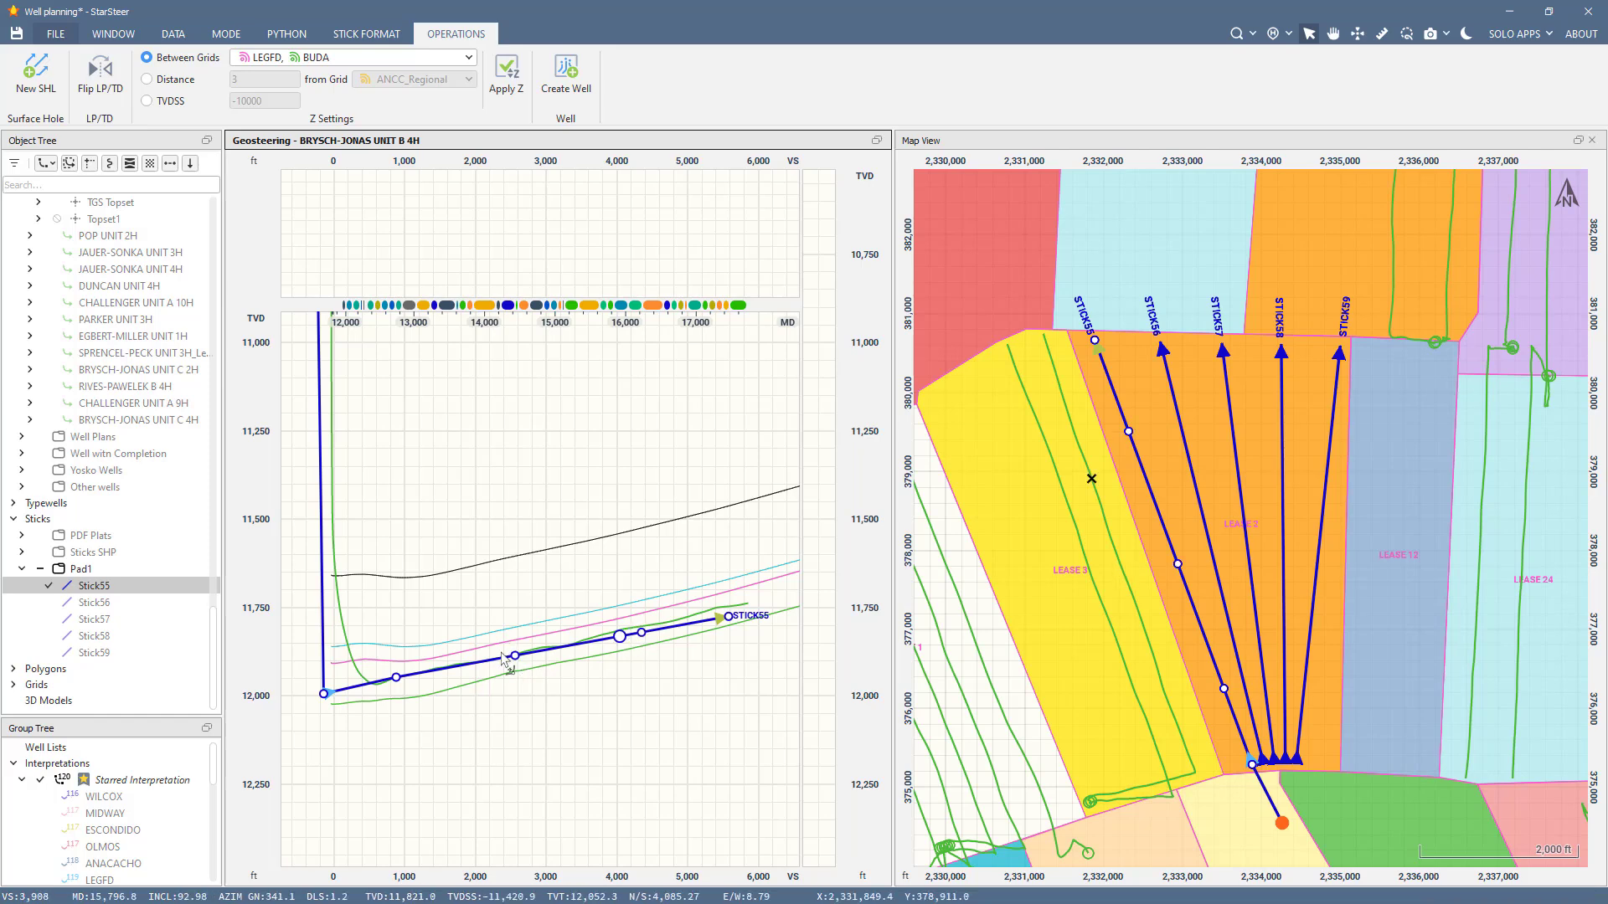
pyautogui.click(453, 667)
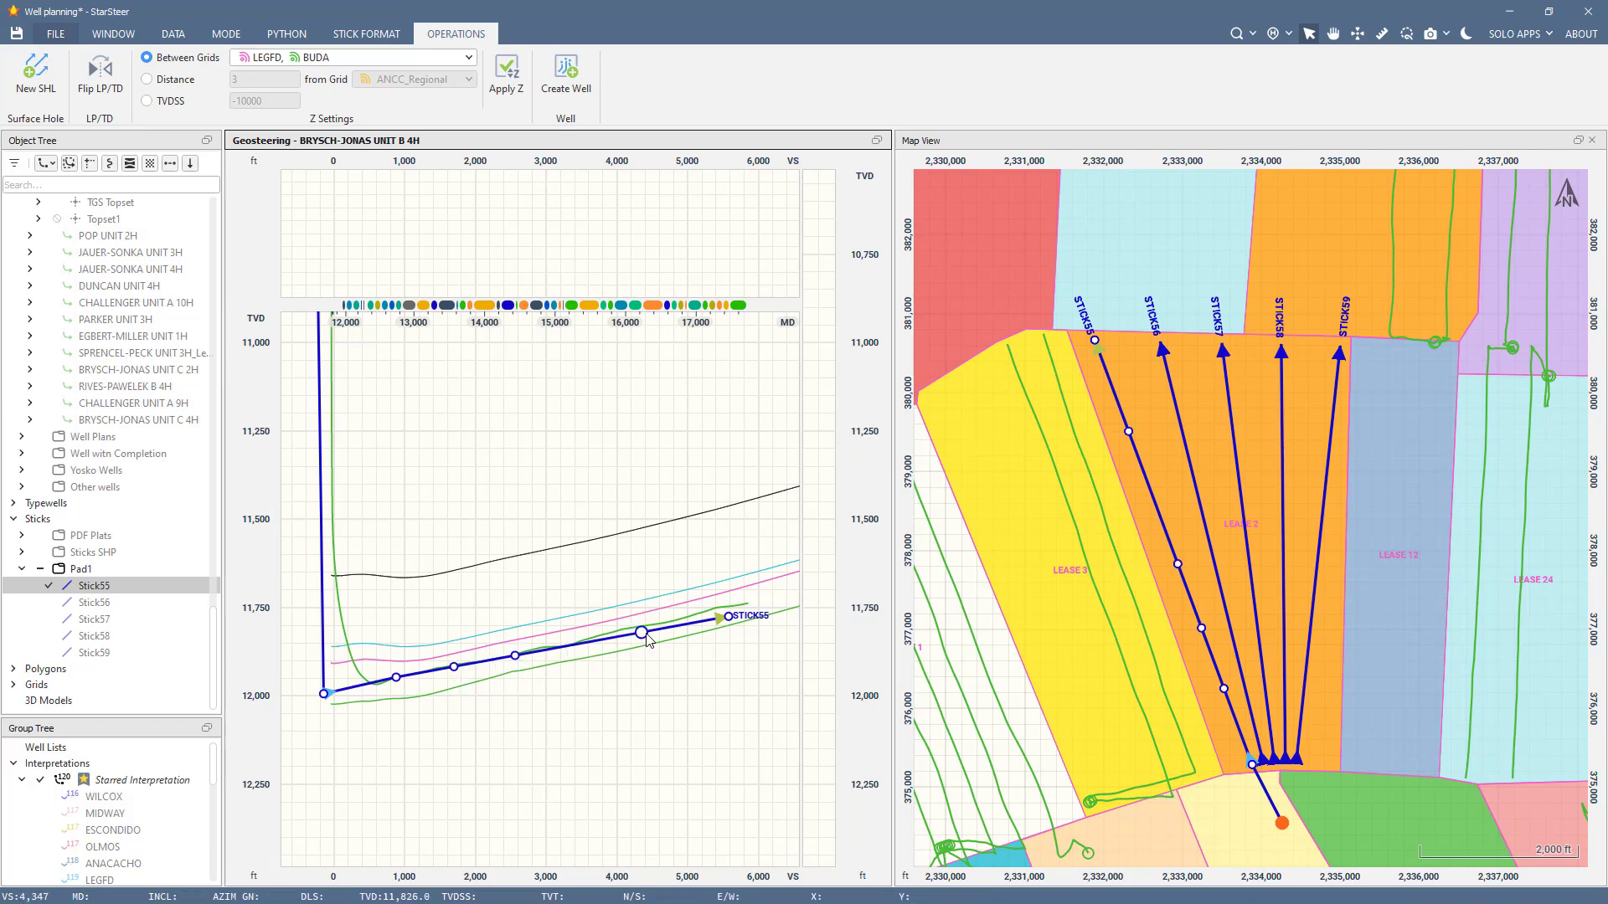
# Step: Lower Stick55's intermediate points toward the lower green horizon in the cross-section and shift its four intermediate points in the map to bend the path
pyautogui.moveTo(646, 634); pyautogui.dragTo(643, 654)
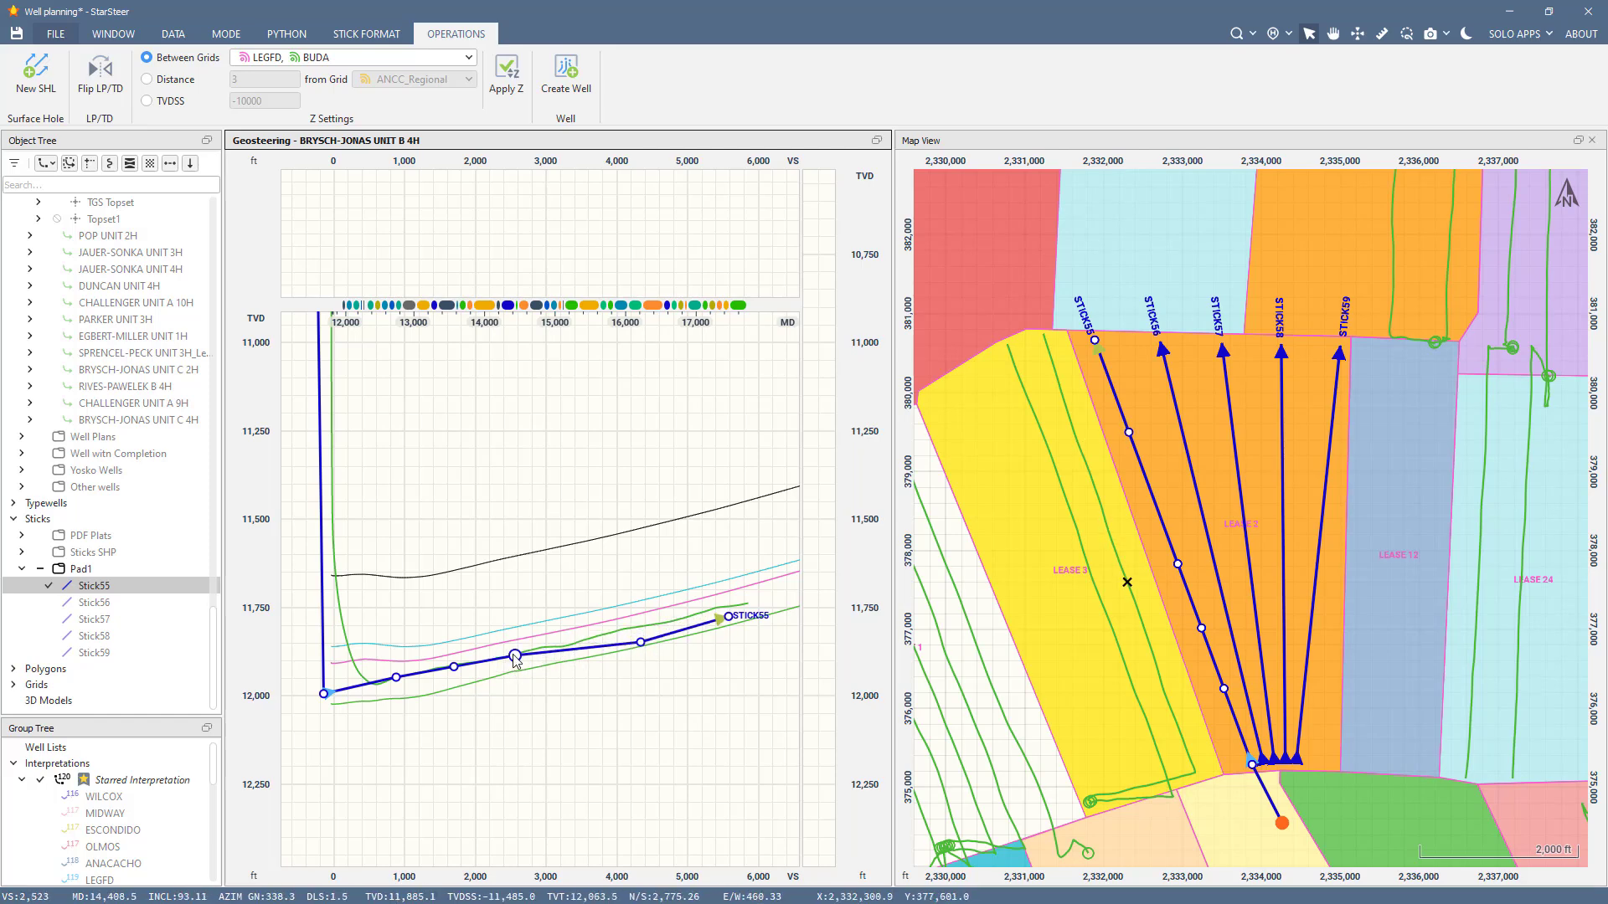
pyautogui.moveTo(515, 656); pyautogui.dragTo(393, 692)
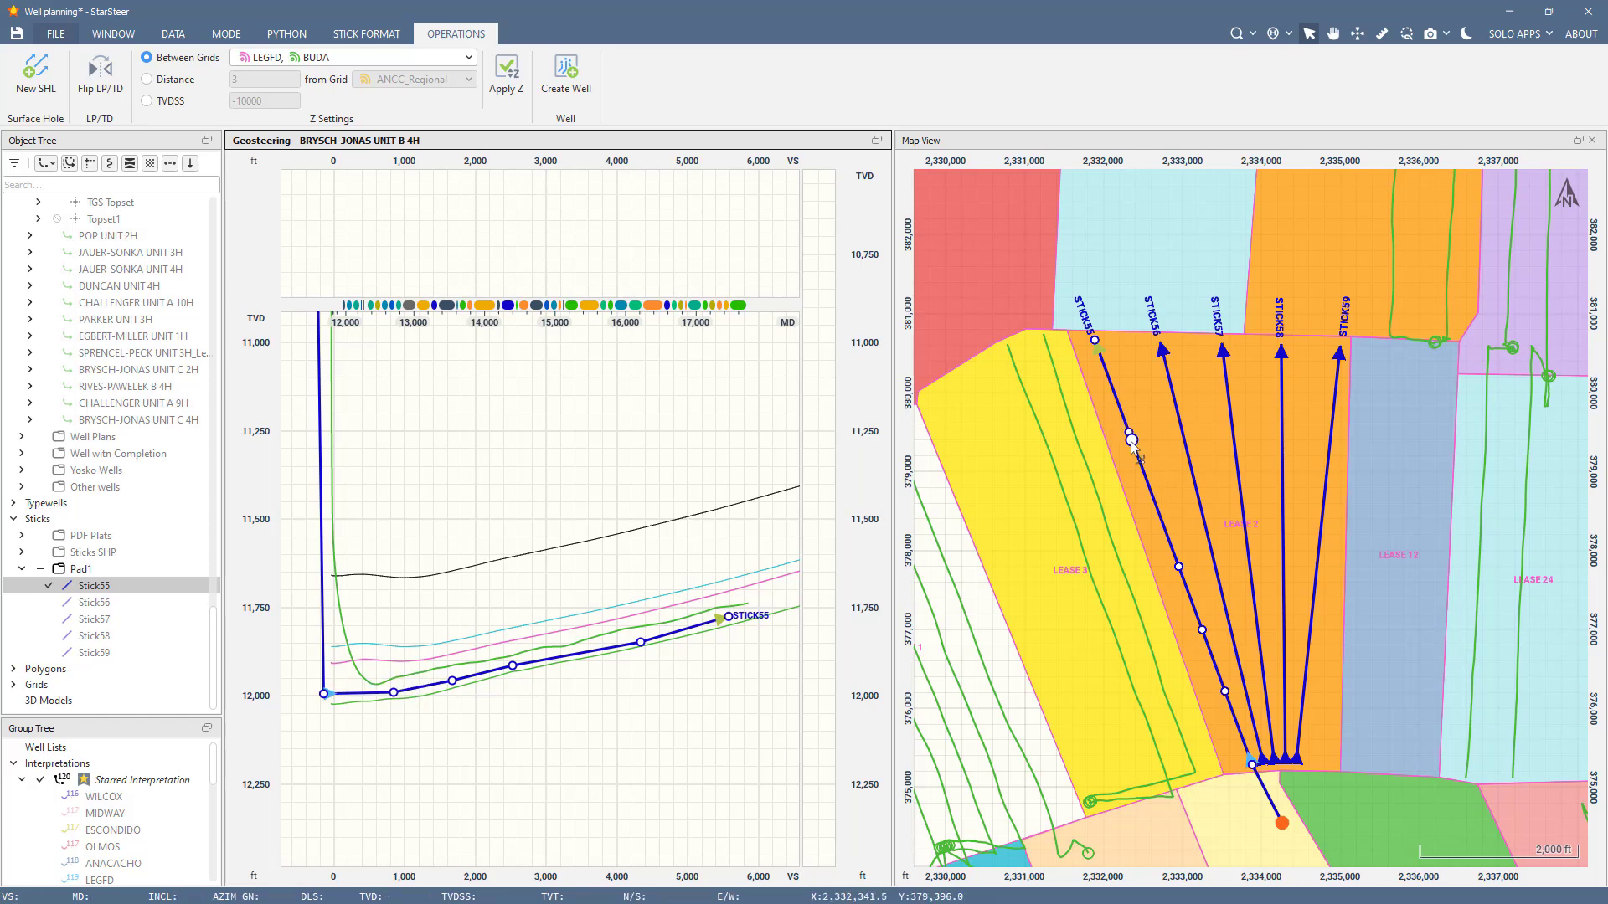
pyautogui.moveTo(1131, 442); pyautogui.dragTo(1139, 432)
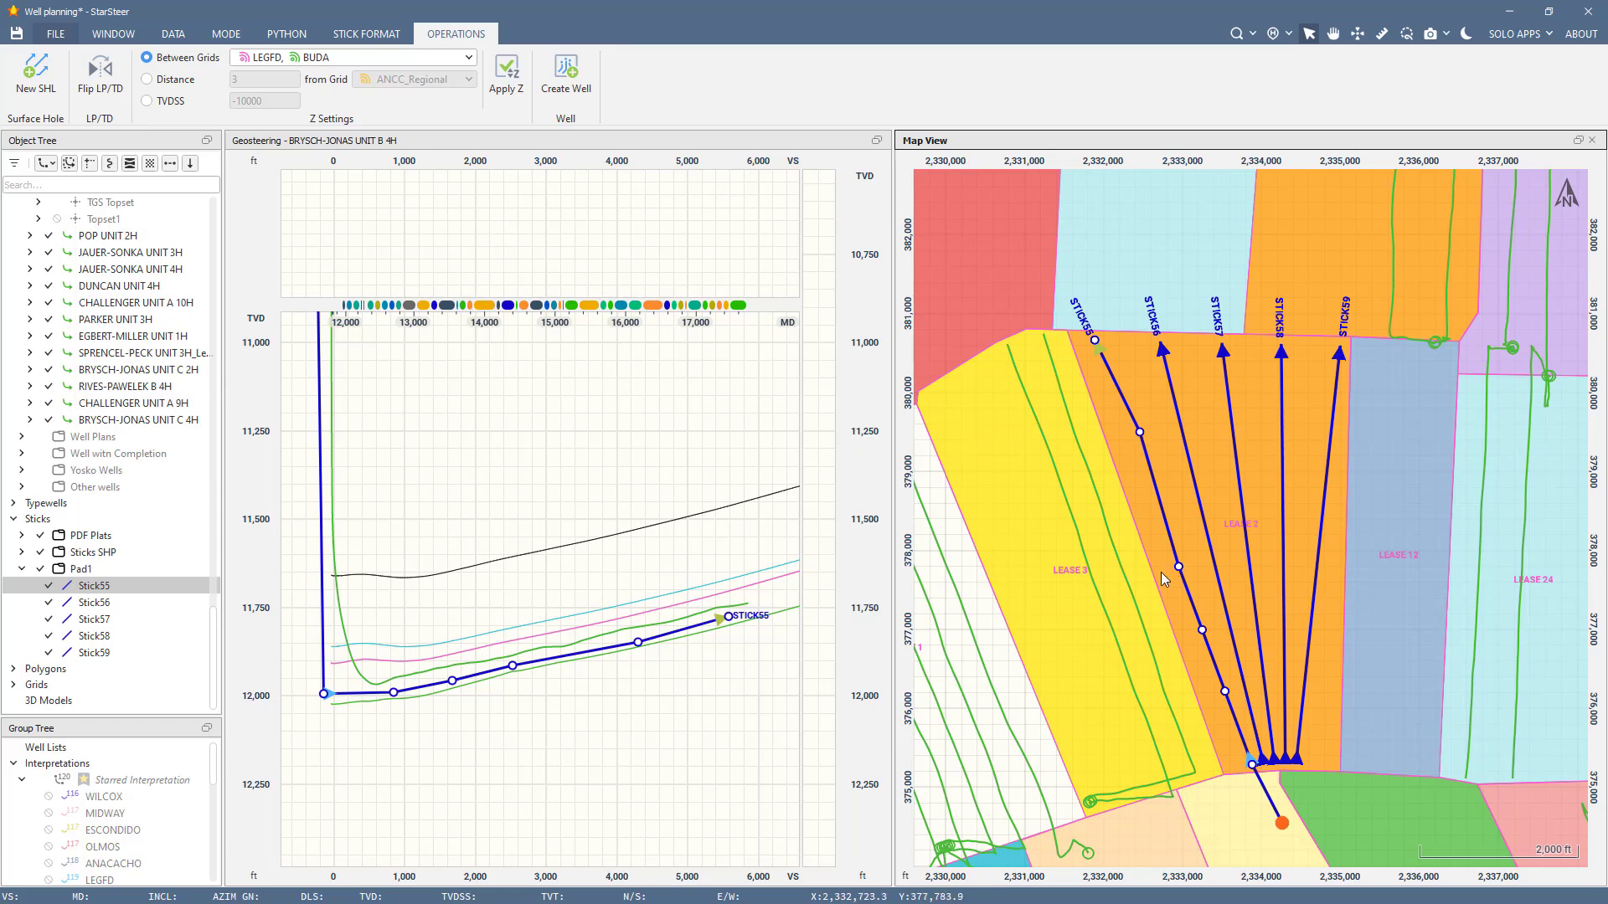
pyautogui.moveTo(1178, 567); pyautogui.dragTo(1180, 539)
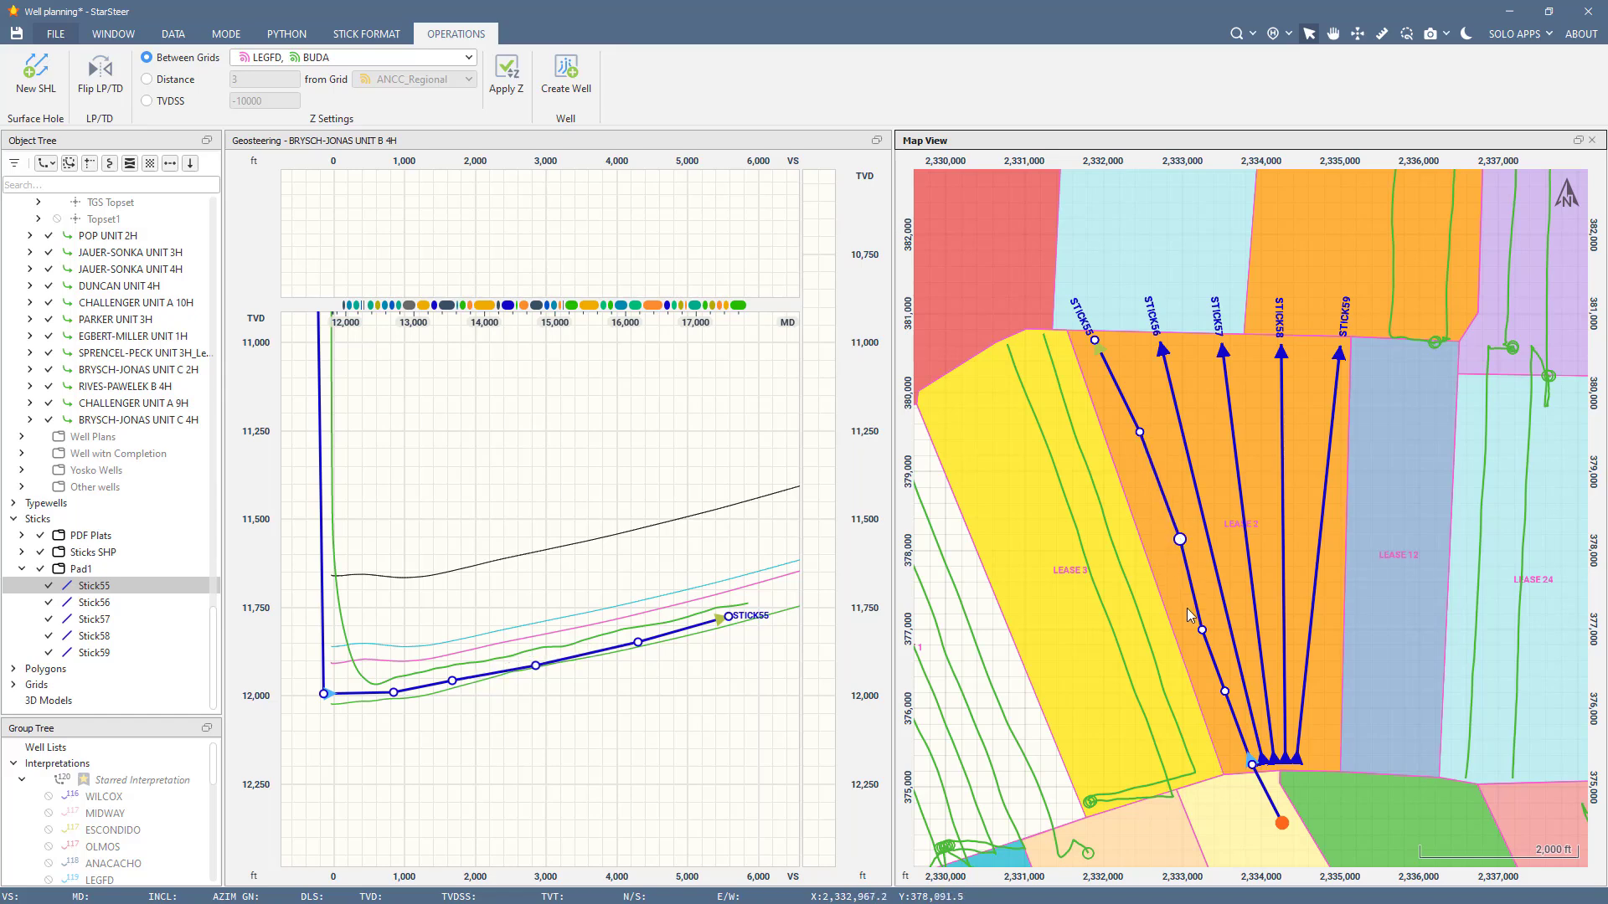
pyautogui.moveTo(1201, 630); pyautogui.dragTo(1187, 617)
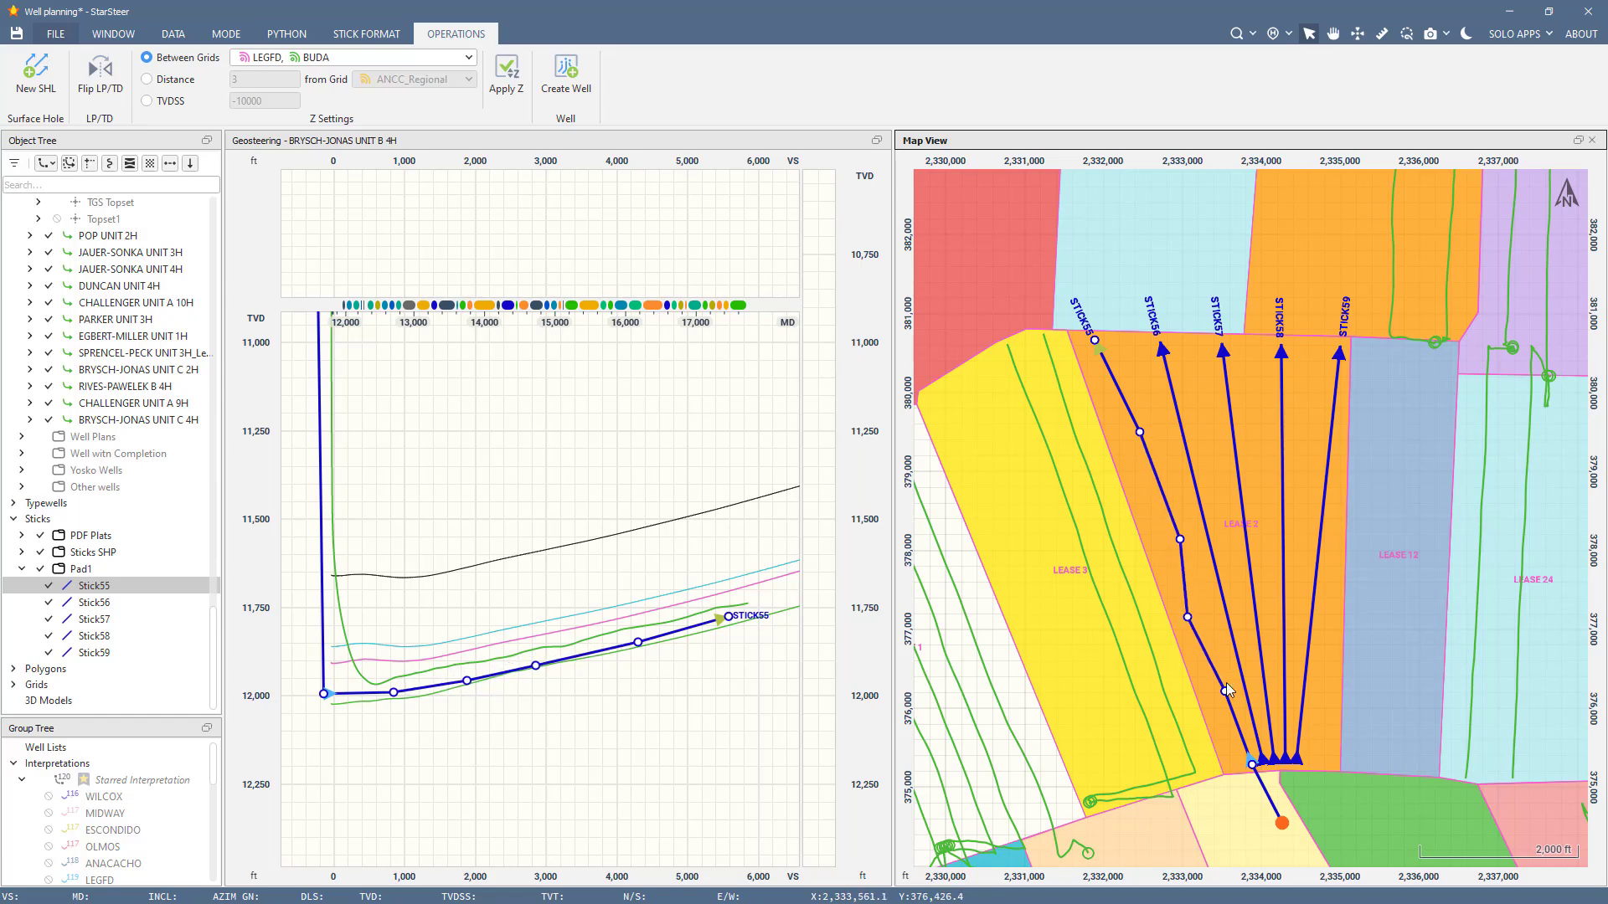
pyautogui.moveTo(1223, 688); pyautogui.dragTo(1228, 684)
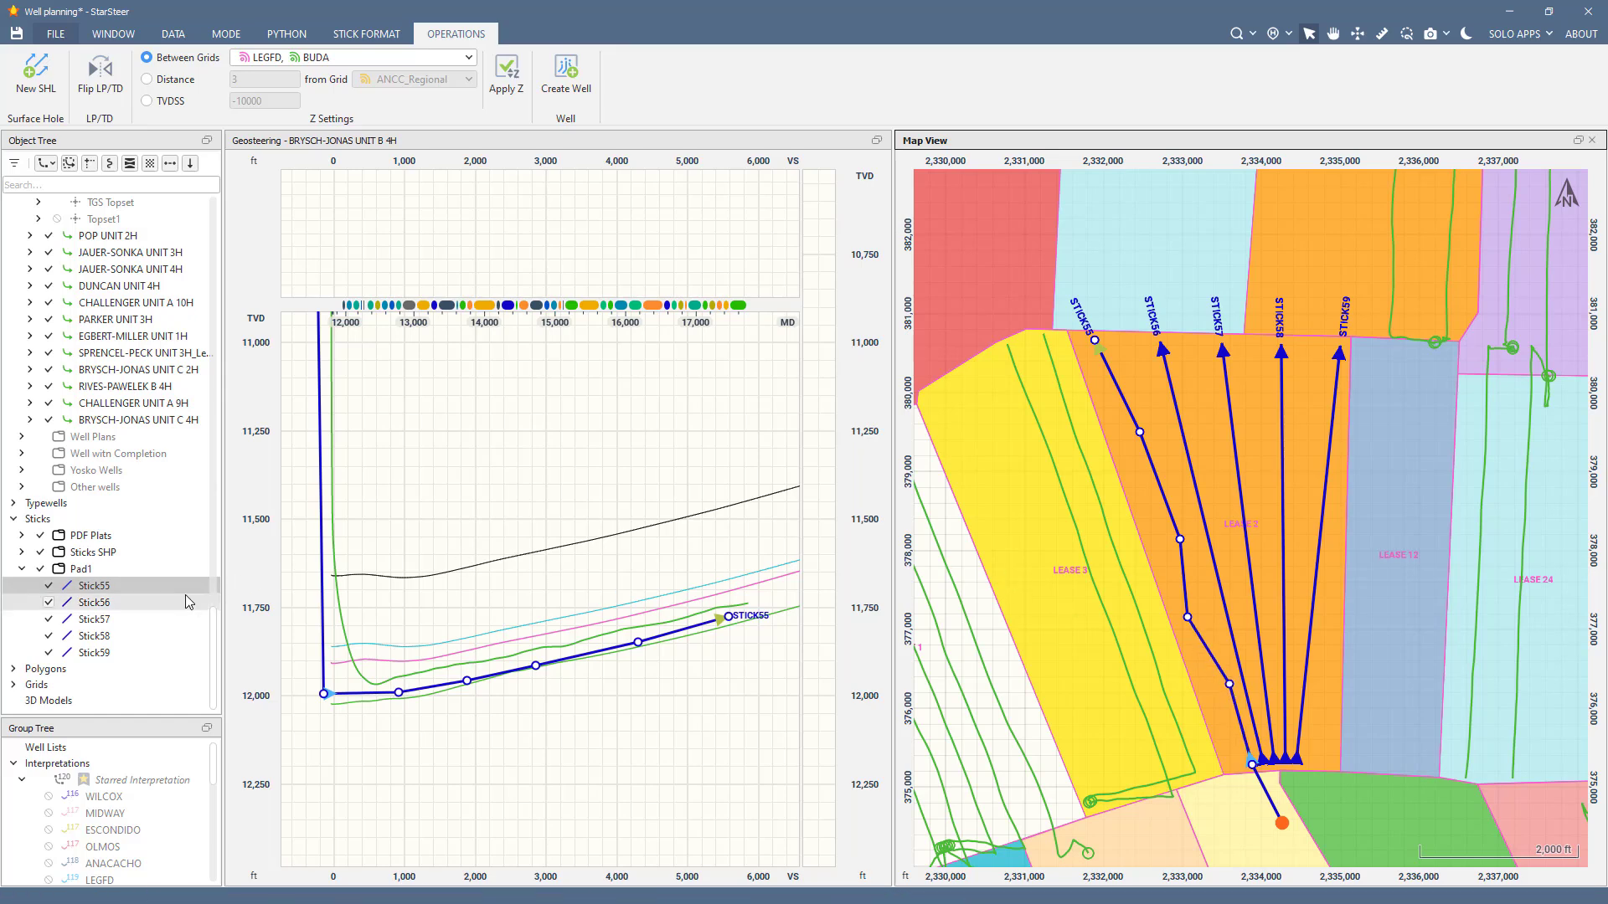
# Step: Review the coordinates, depths, inclination and azimuth of Stick55's points in its spreadsheet
pyautogui.rightClick(99, 596)
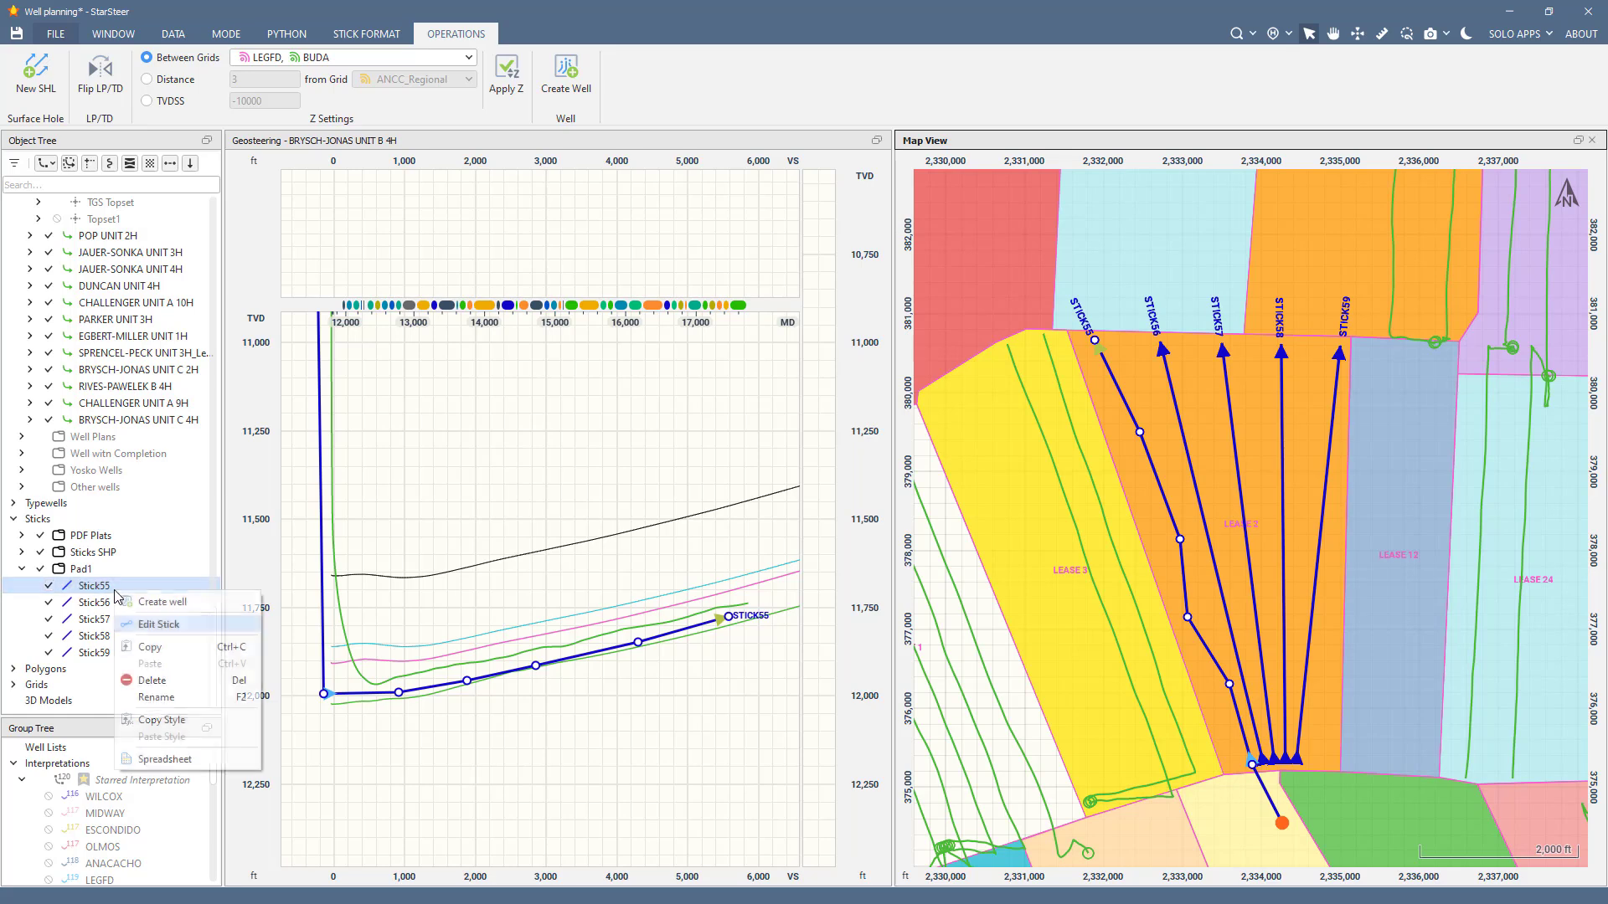
pyautogui.click(231, 767)
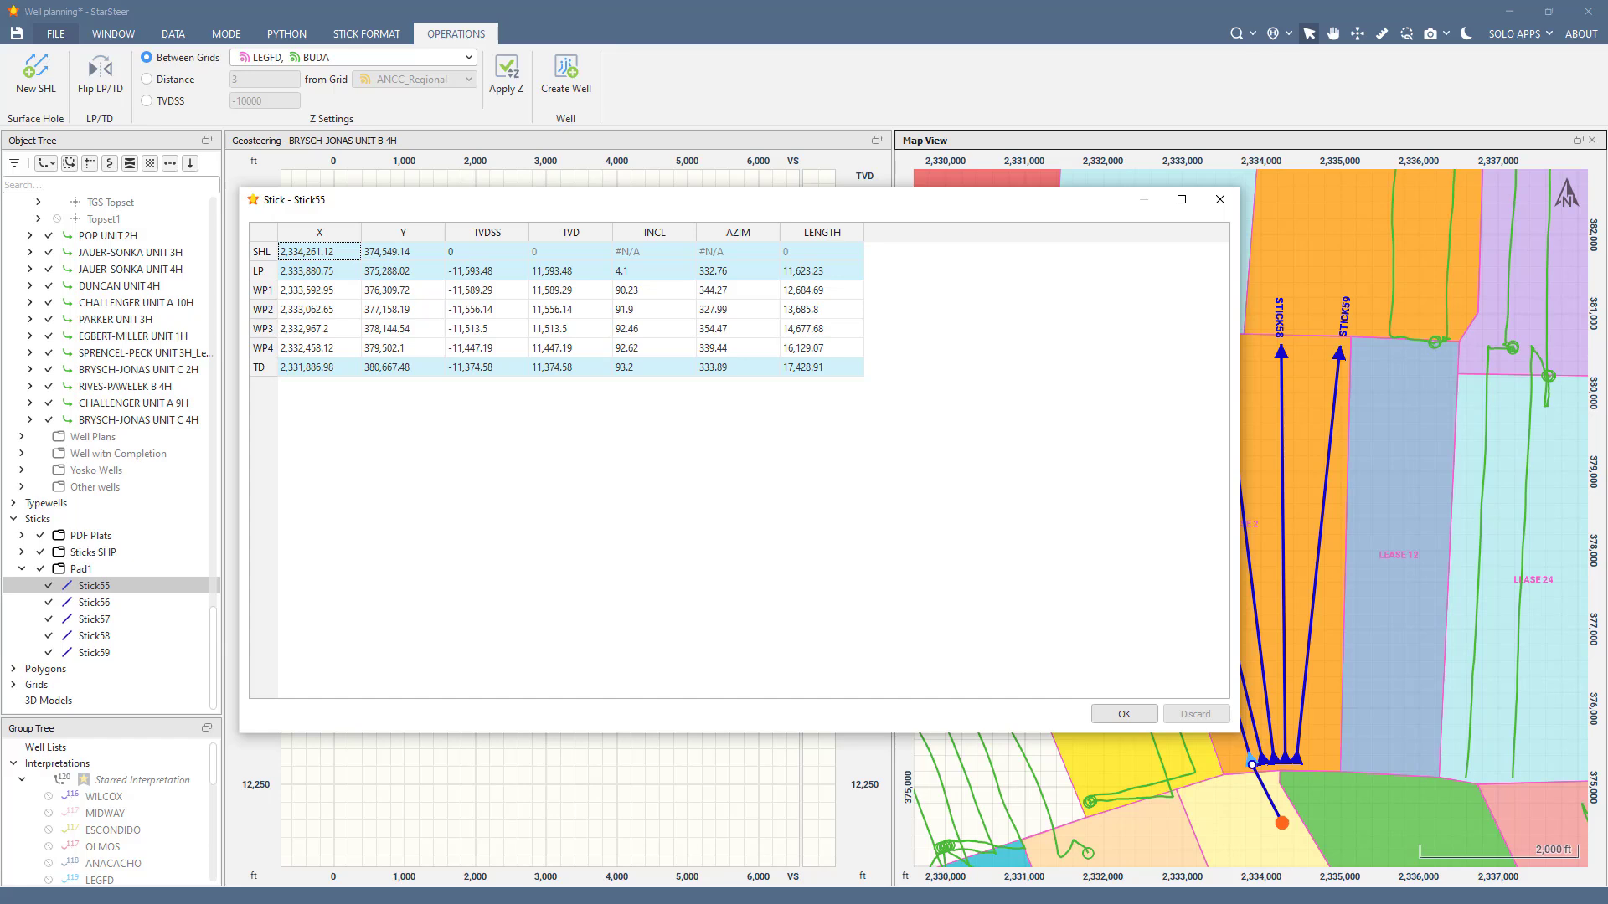
pyautogui.click(1220, 200)
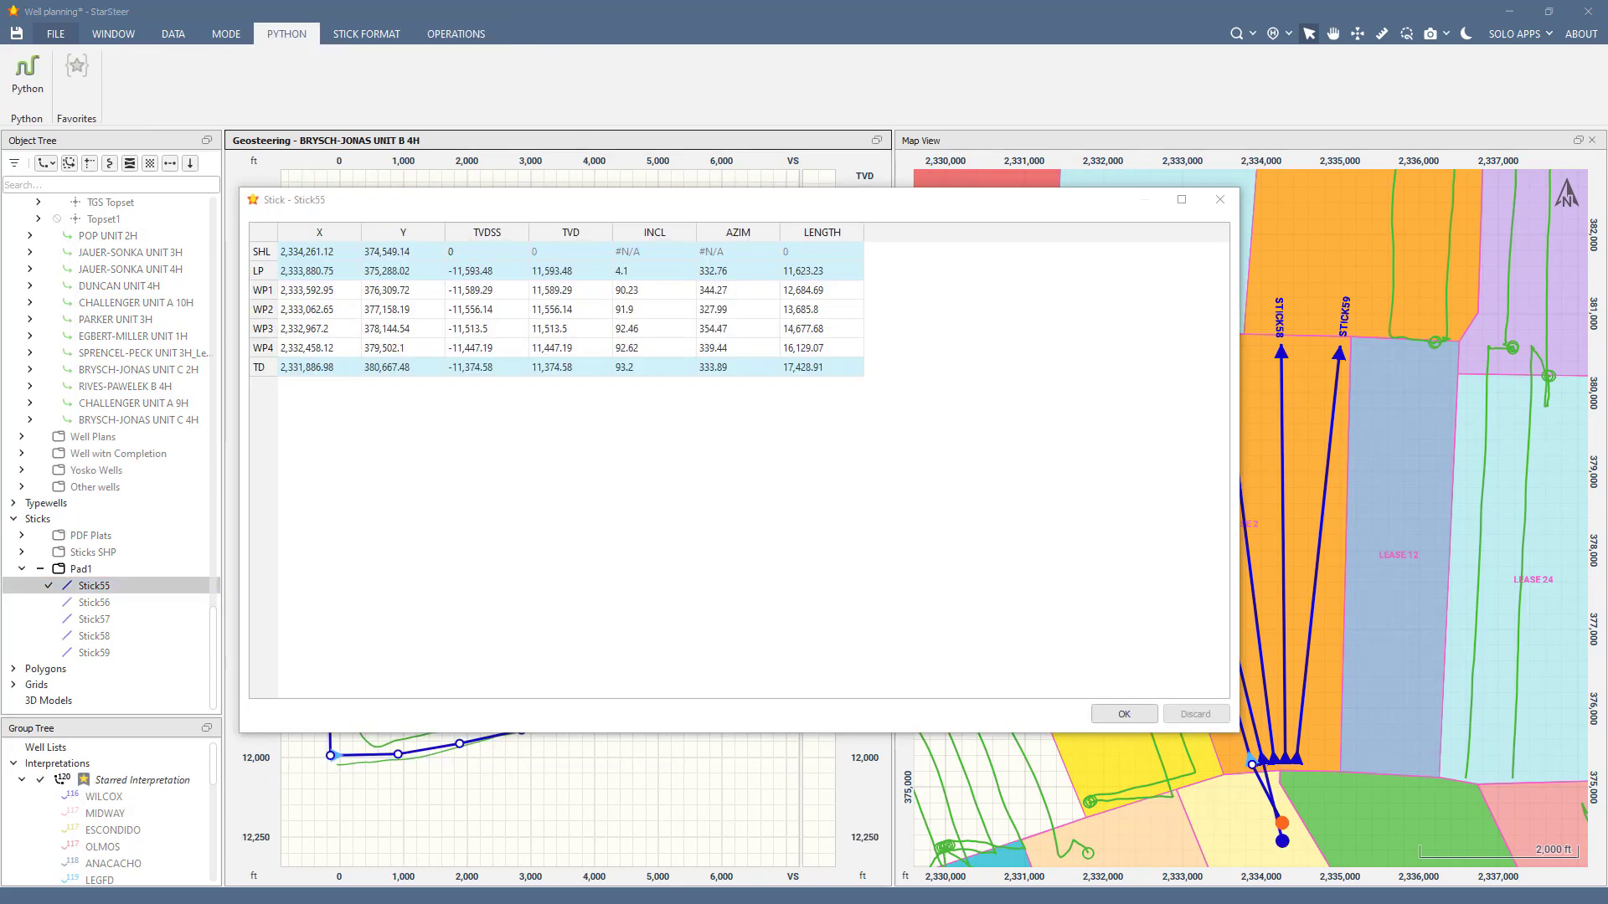
# Step: Close the stick spreadsheet and examine the Add WP to Sticks script among the Python templates
pyautogui.click(1220, 199)
pyautogui.click(28, 74)
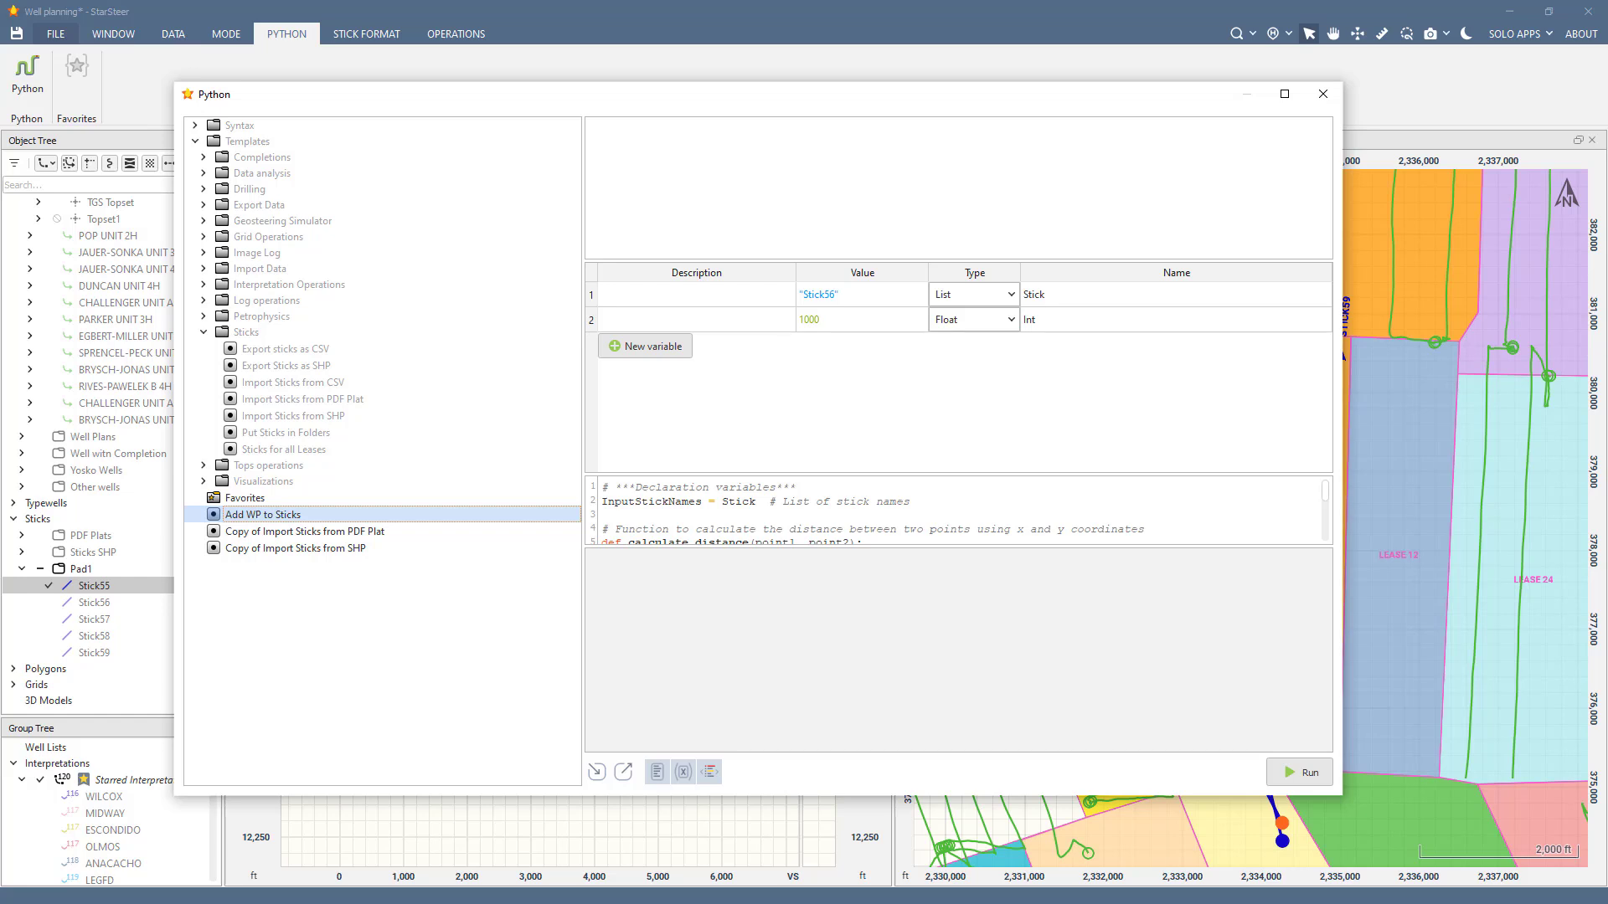
pyautogui.click(1323, 94)
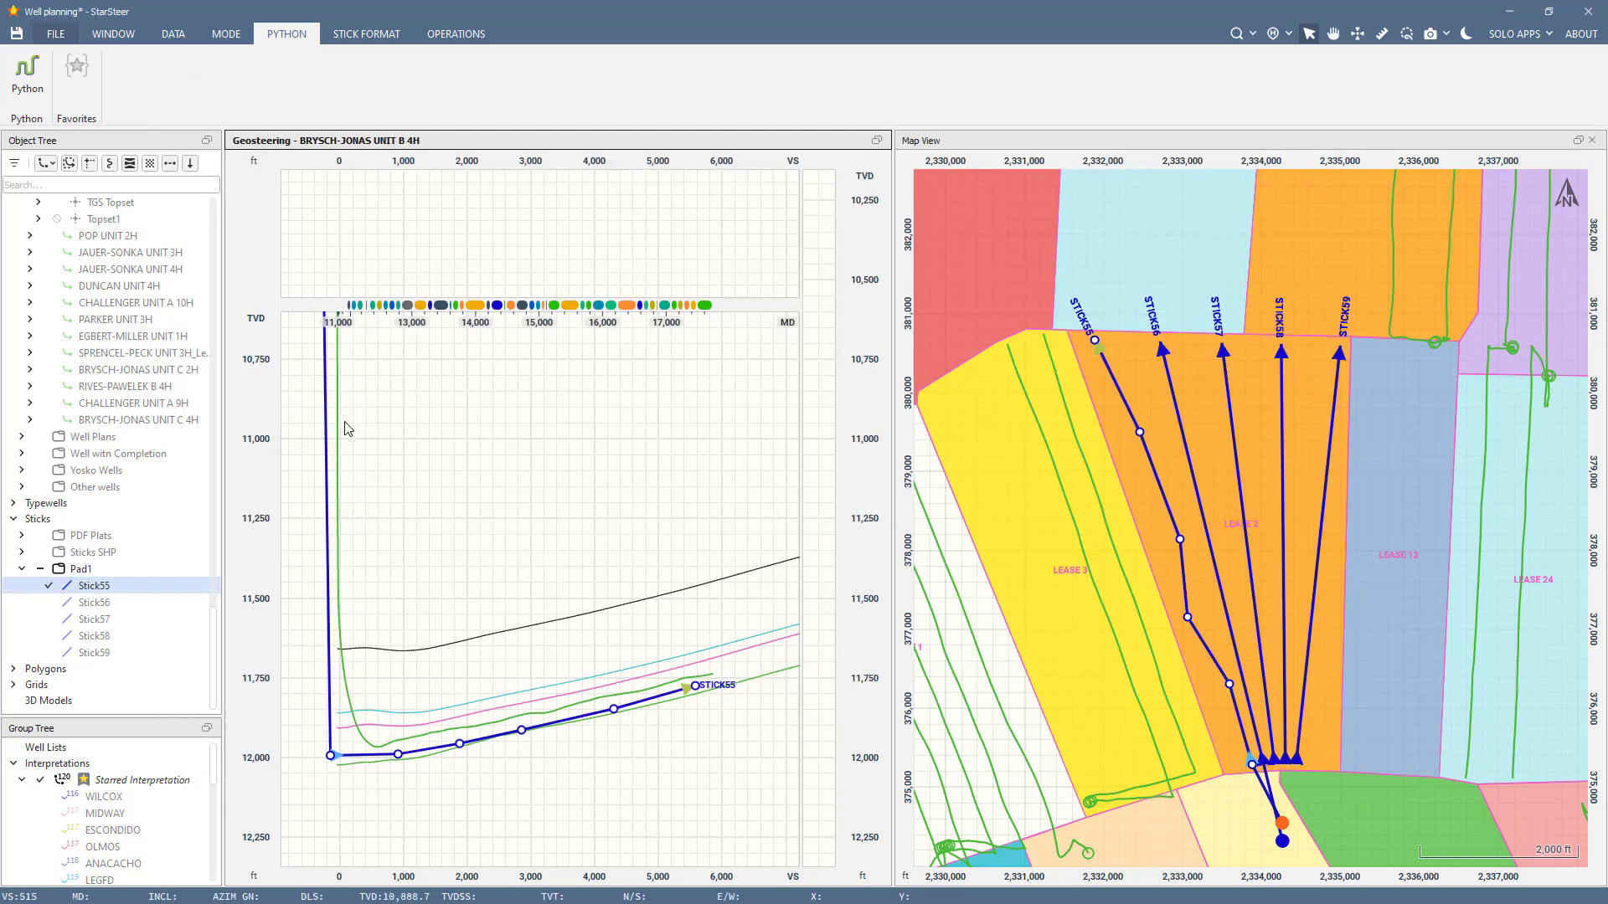
# Step: Reopen Stick55's spreadsheet and check the values of waypoints WP1 to WP4 between LP and TD
pyautogui.rightClick(129, 585)
pyautogui.click(219, 751)
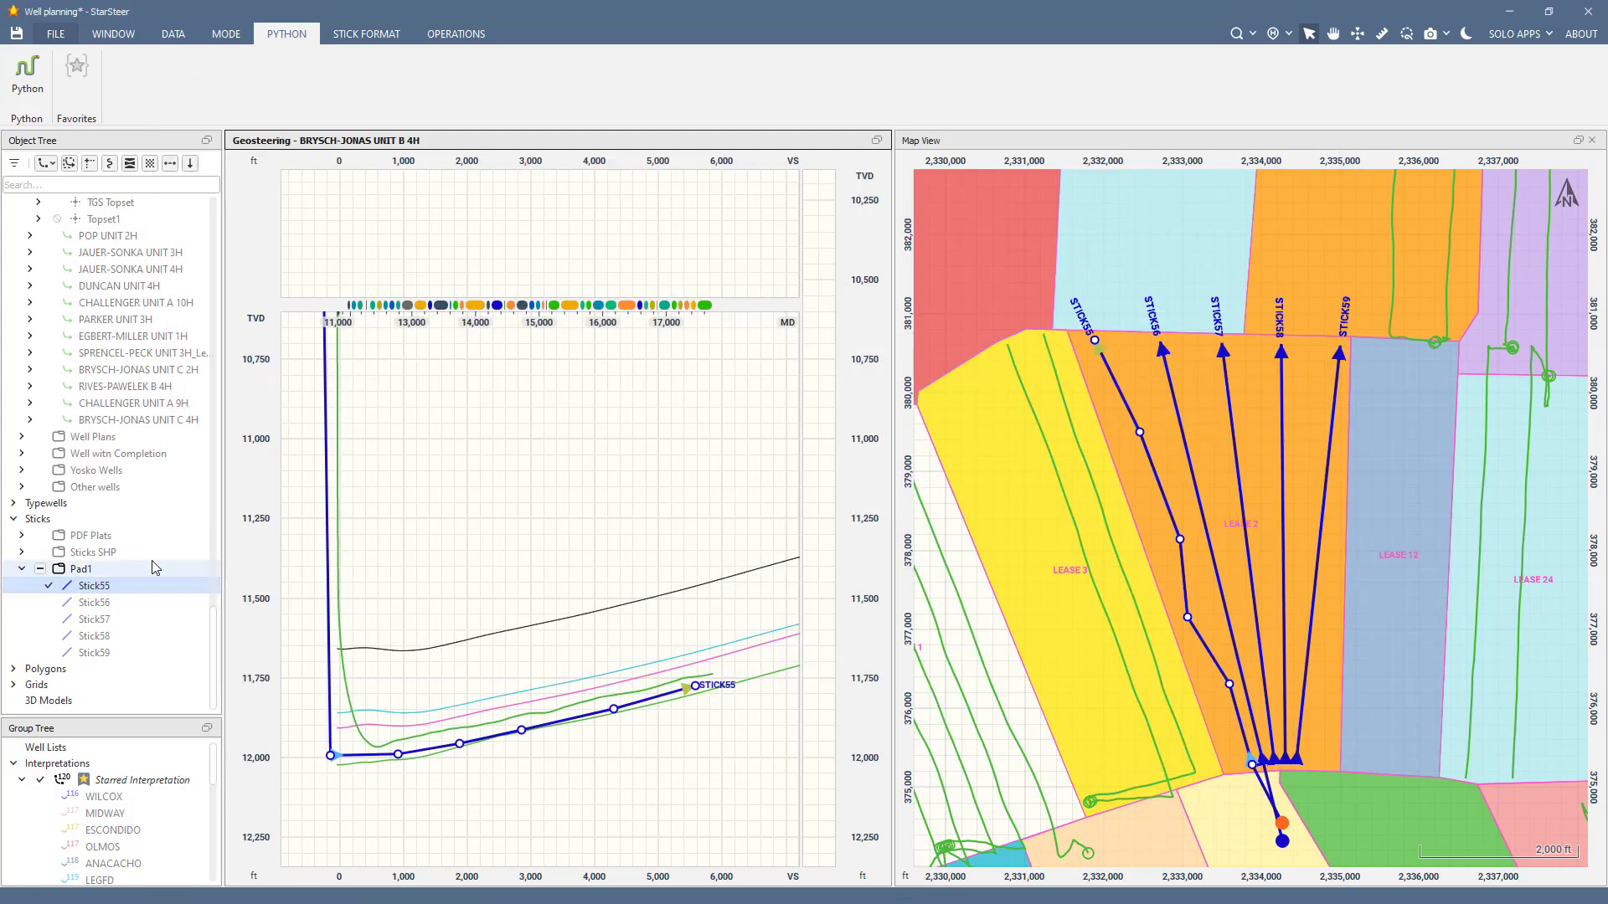
pyautogui.rightClick(174, 591)
pyautogui.click(223, 757)
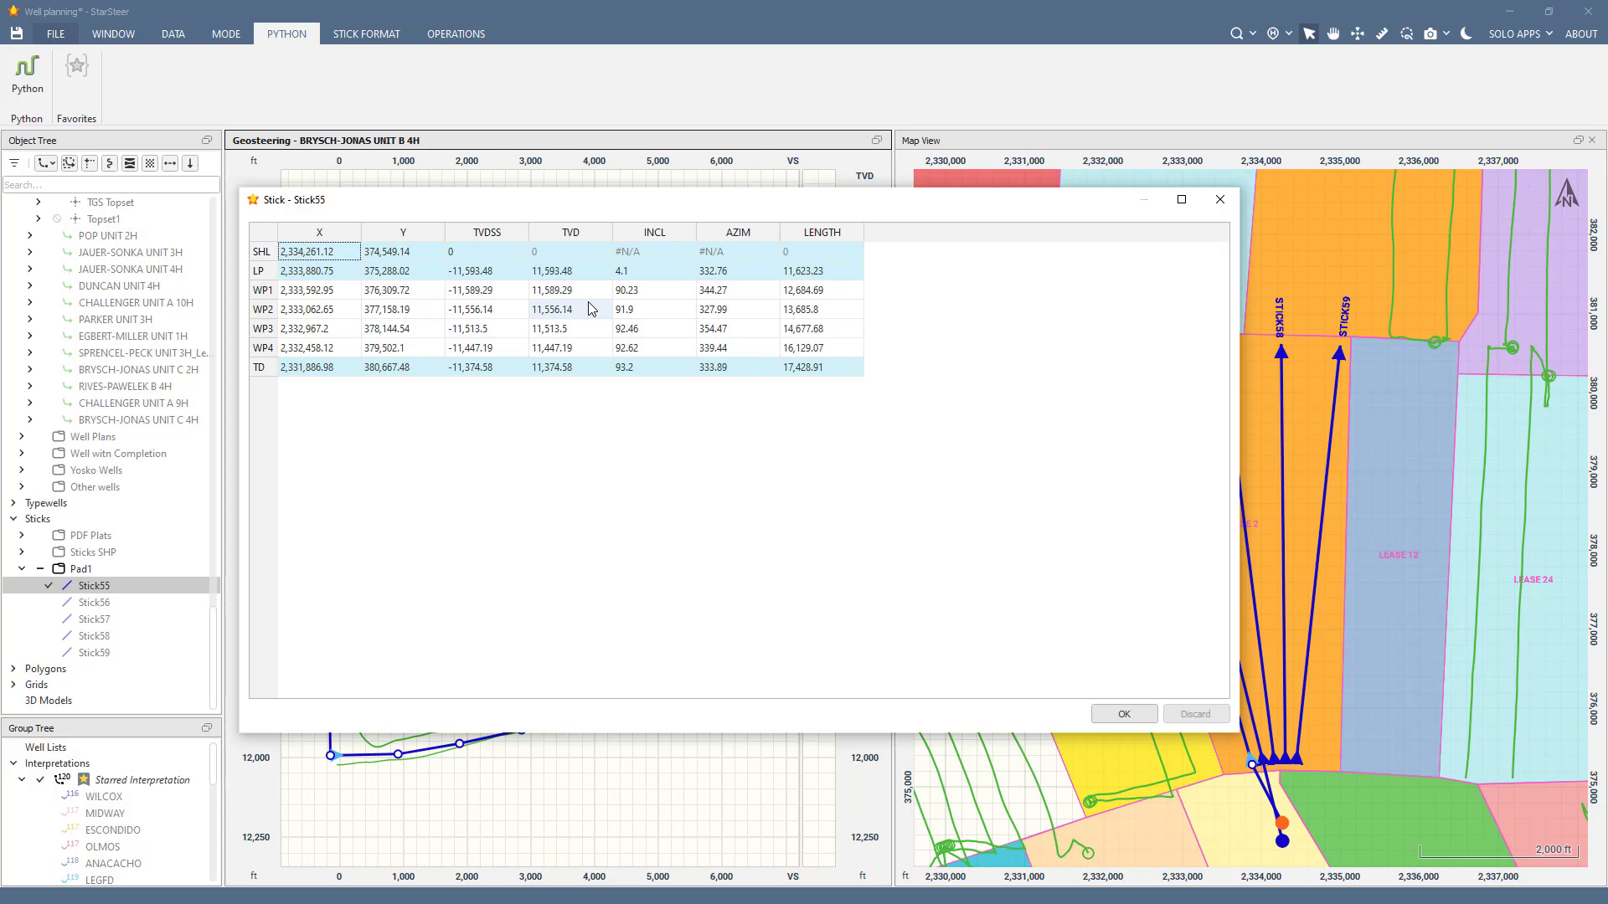
pyautogui.click(1219, 199)
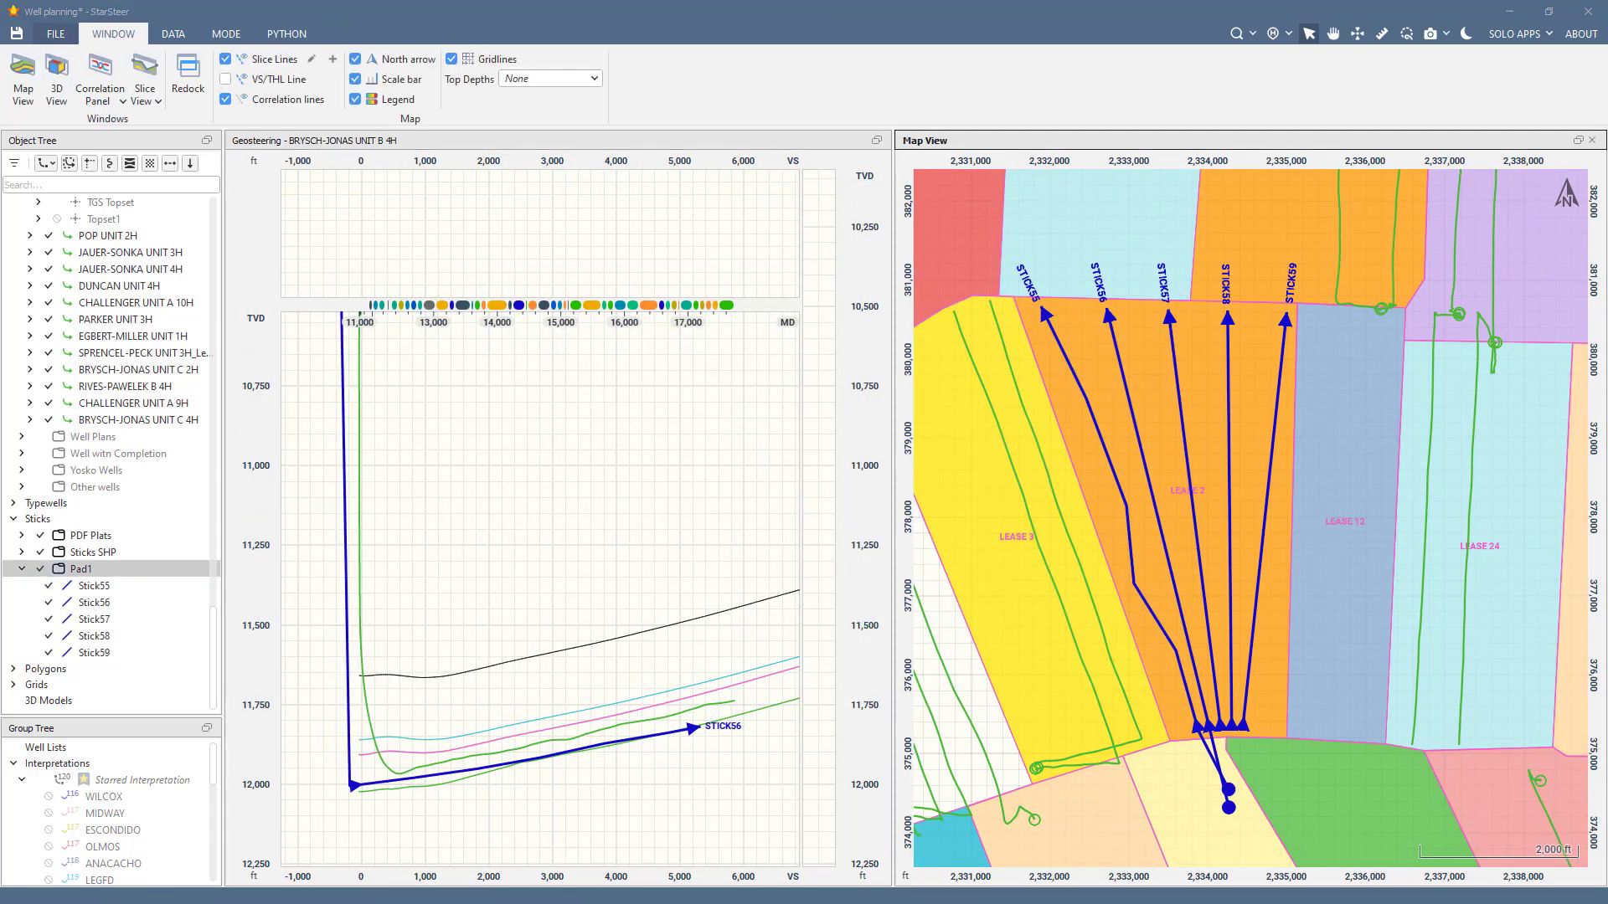
# Step: Create a well from Stick56 in Pad1 and open that well in the geosteering cross-section
pyautogui.rightClick(118, 604)
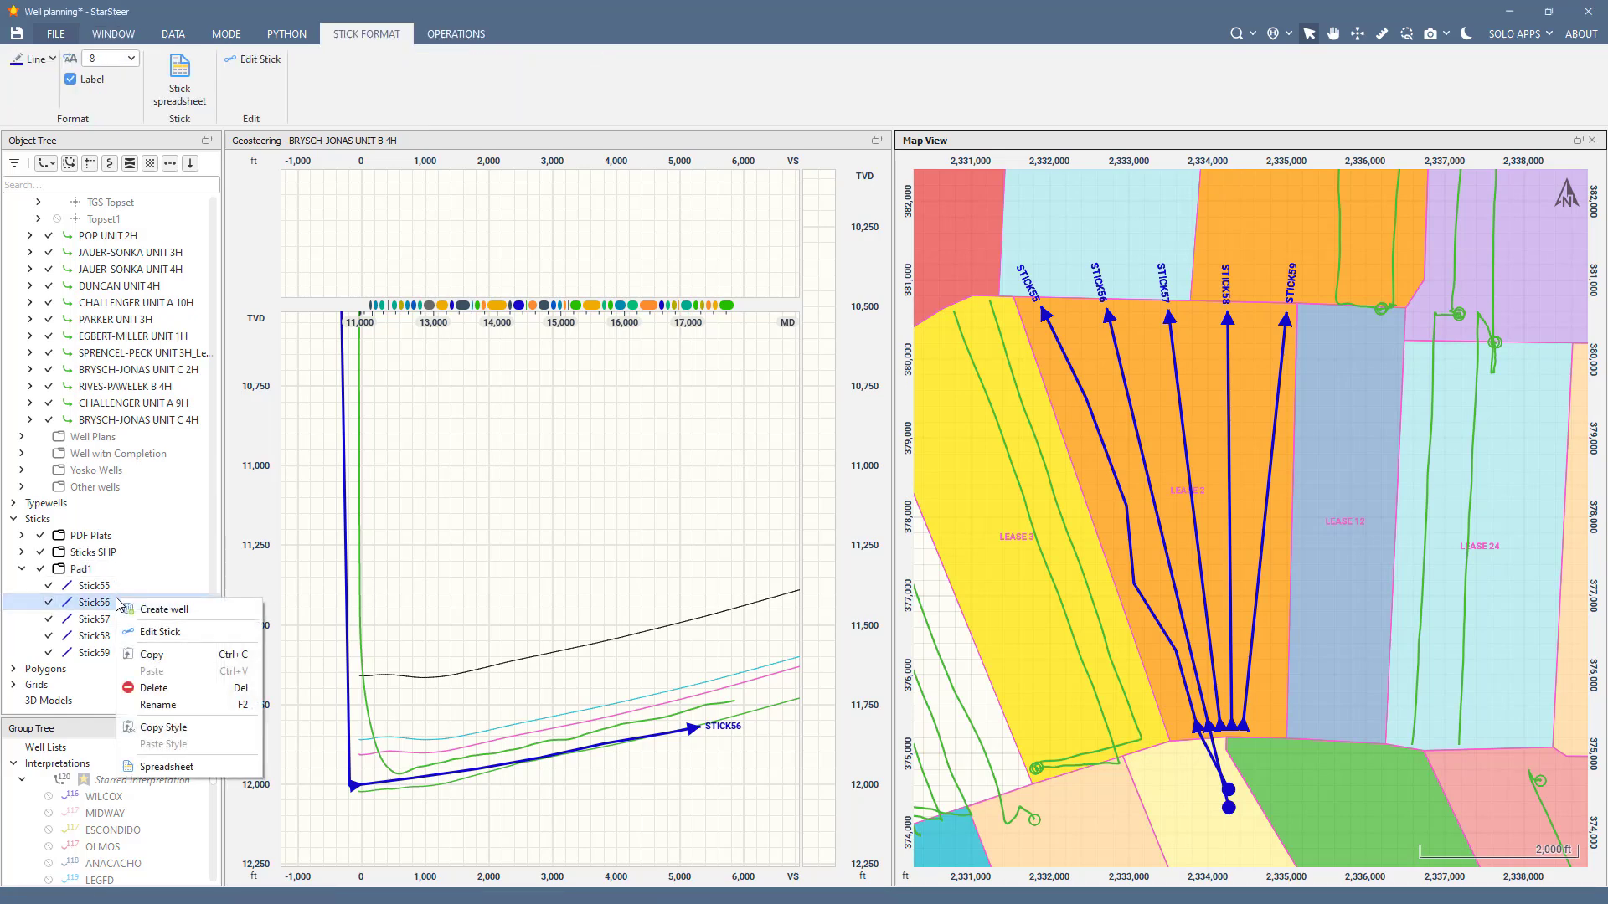
pyautogui.click(167, 611)
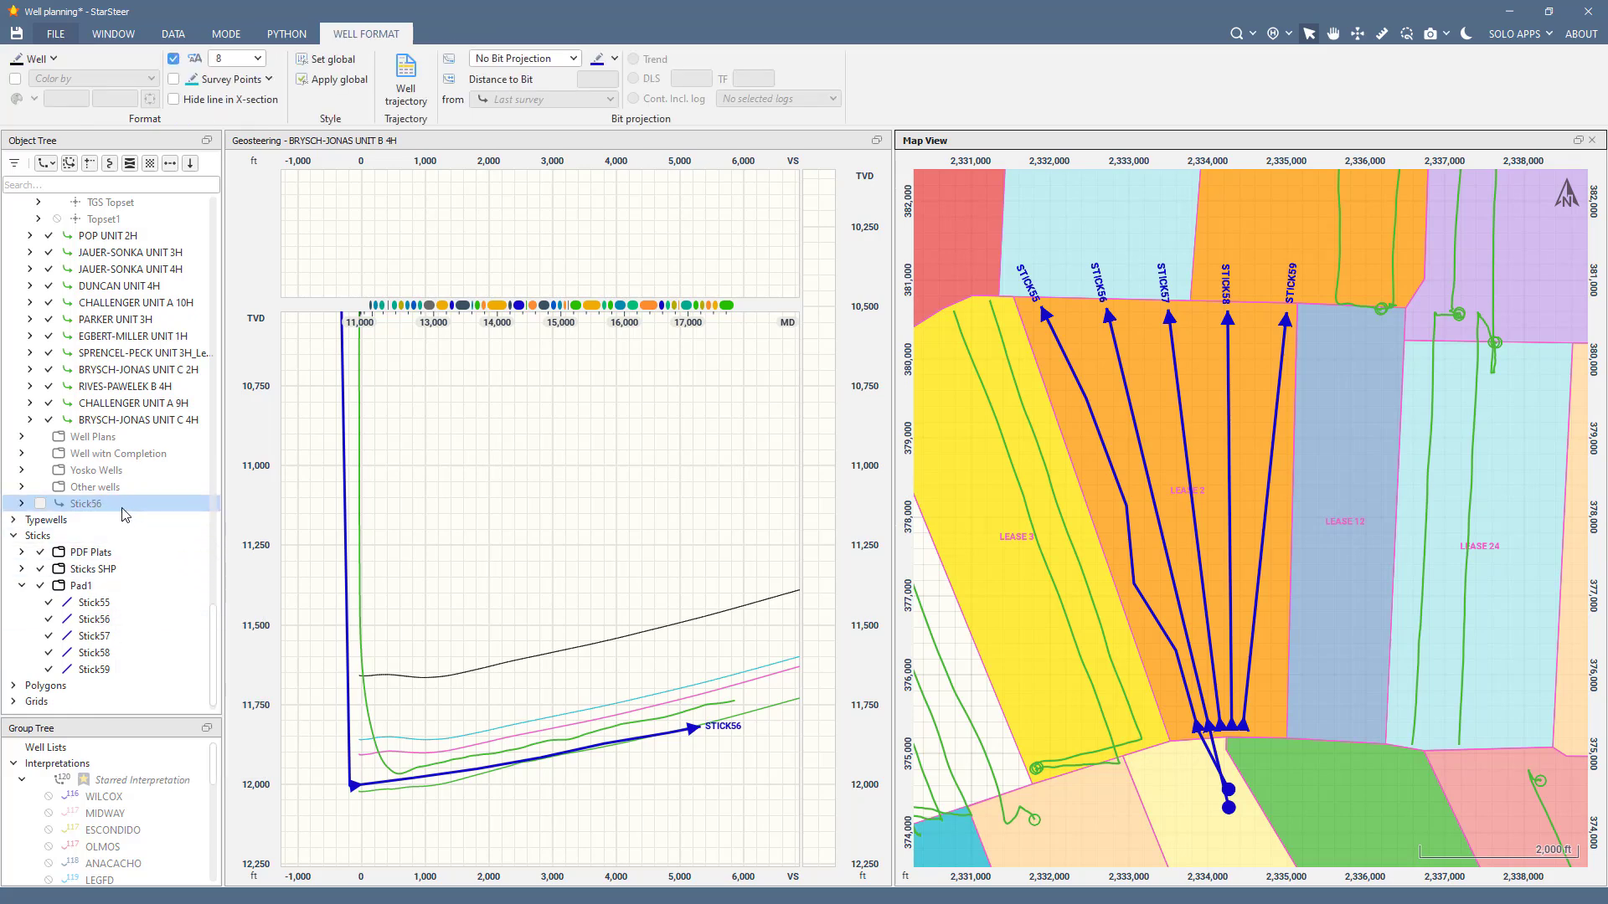
pyautogui.click(354, 143)
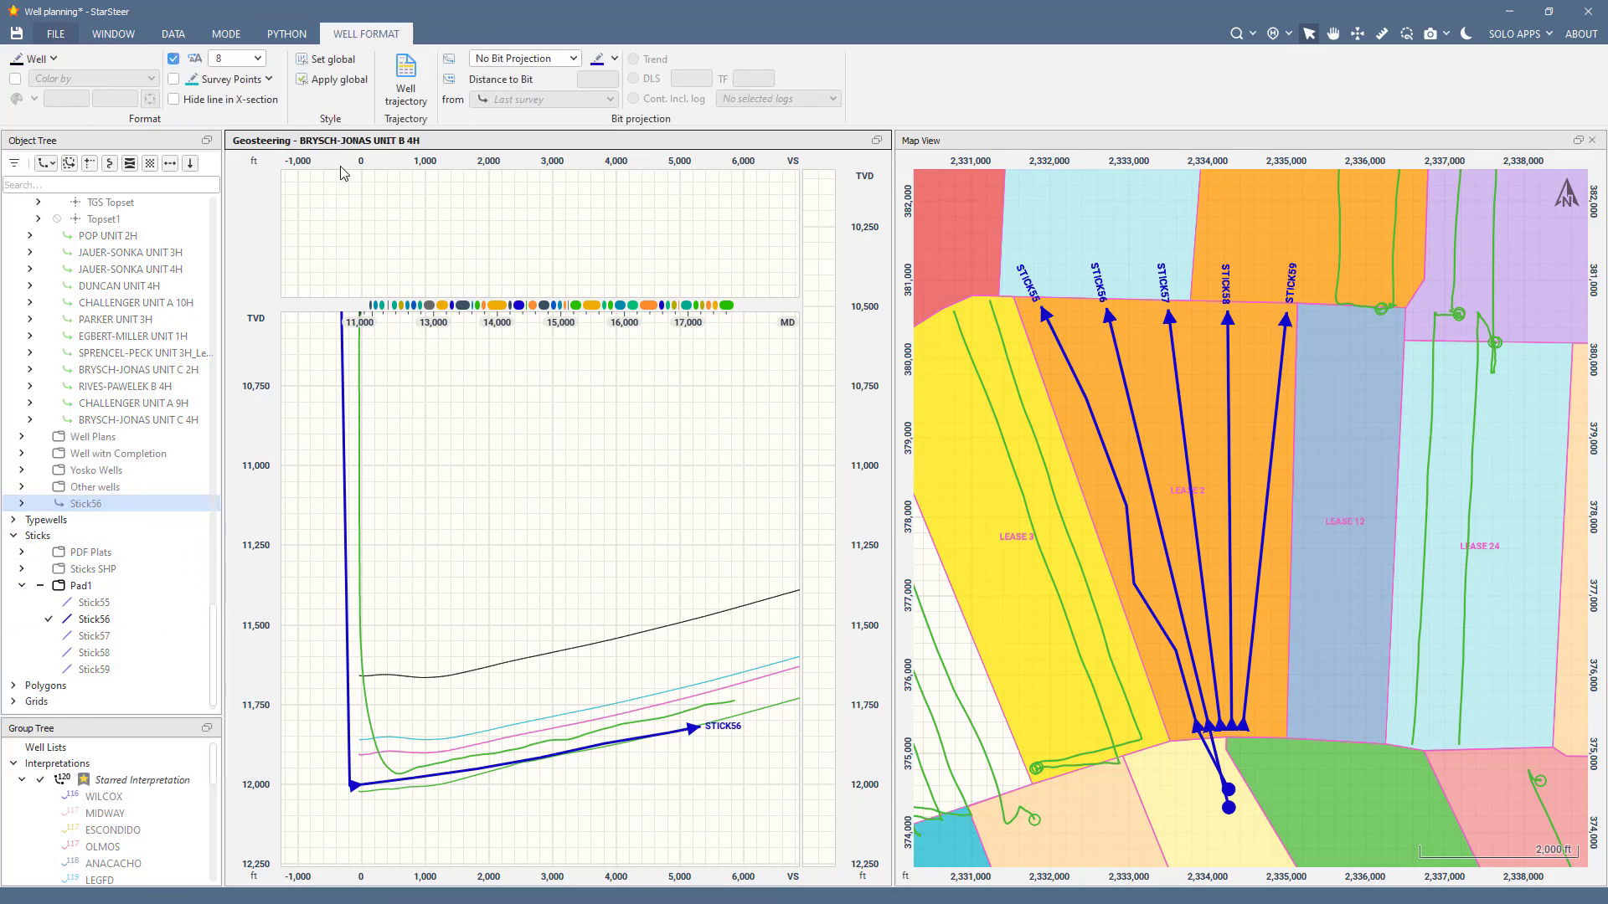
pyautogui.doubleClick(99, 504)
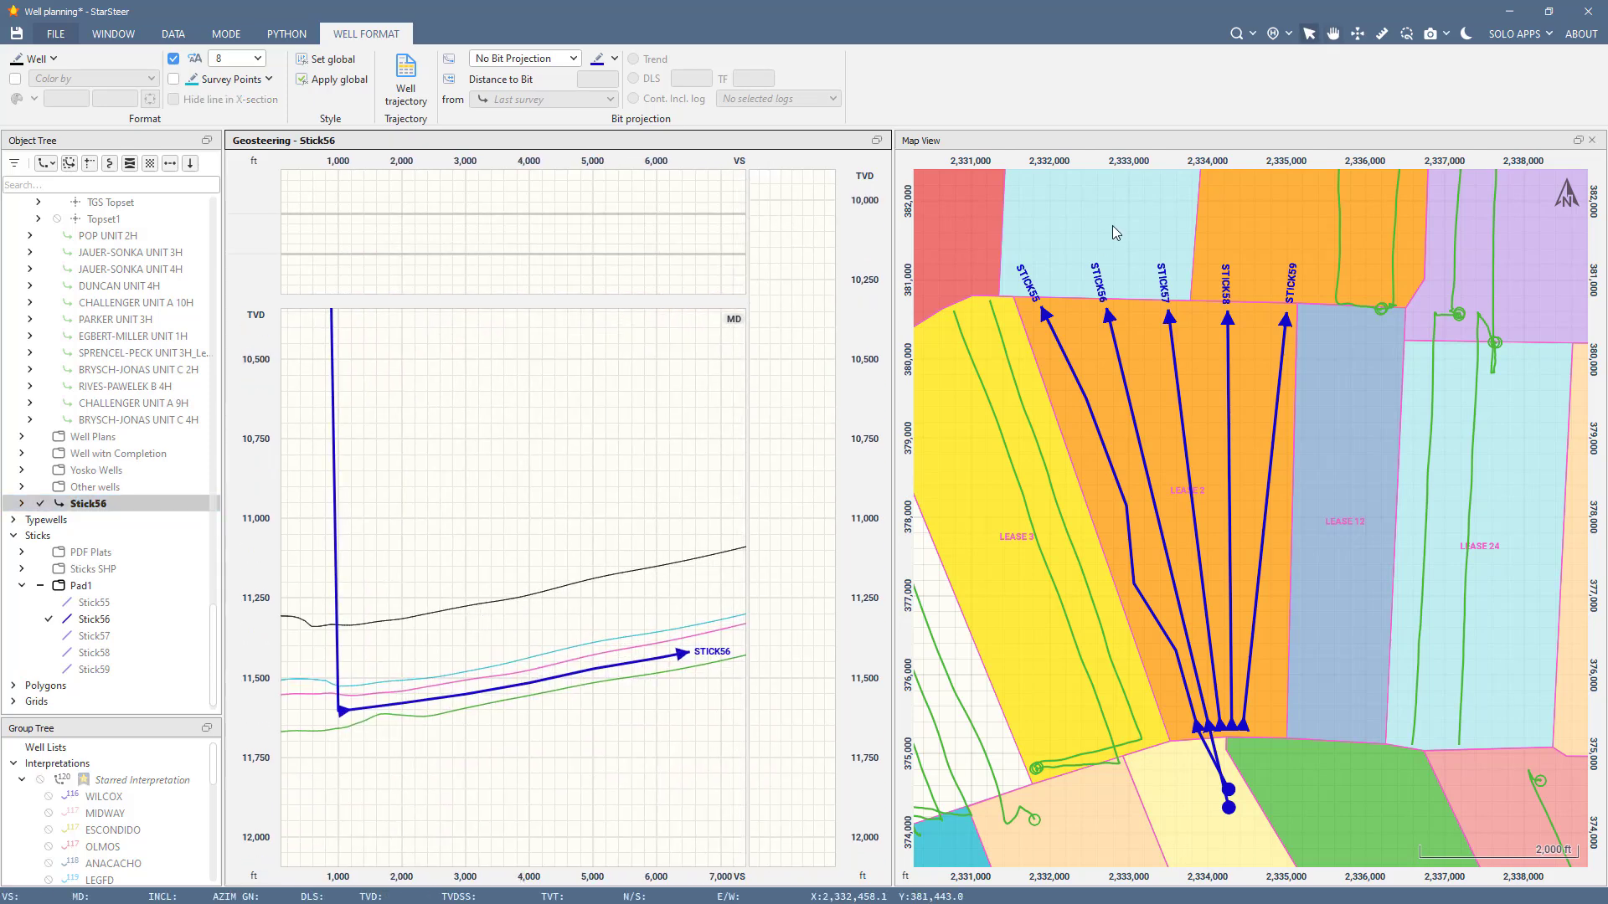
# Step: Show the Stick56 well and its target line in the map and hide all Pad1 sticks there
pyautogui.click(1118, 145)
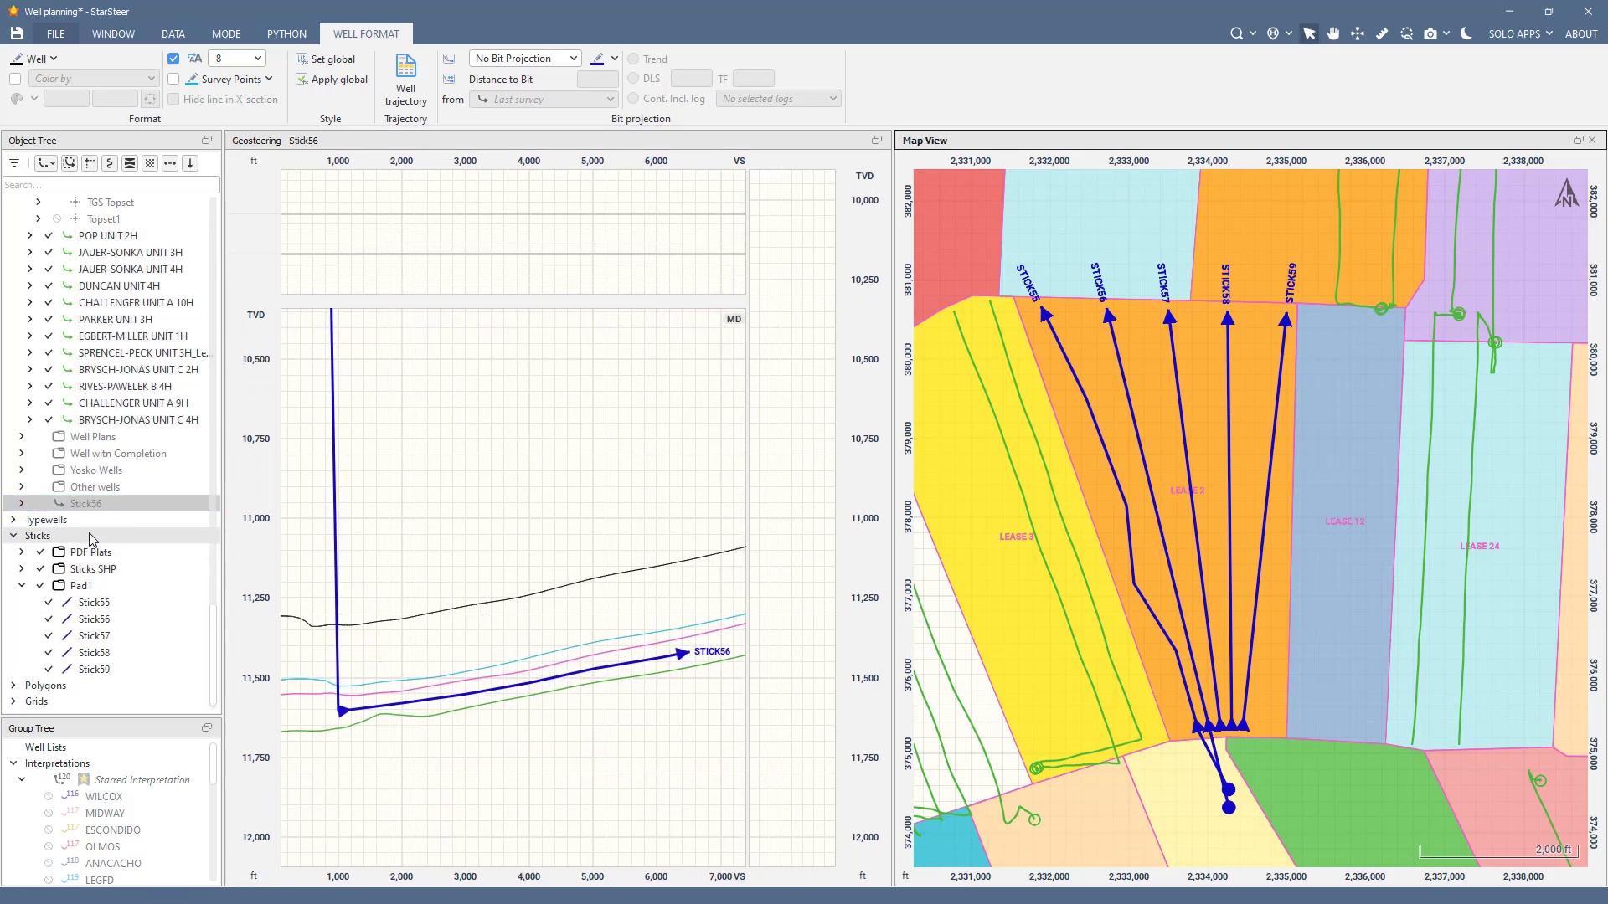
pyautogui.click(40, 503)
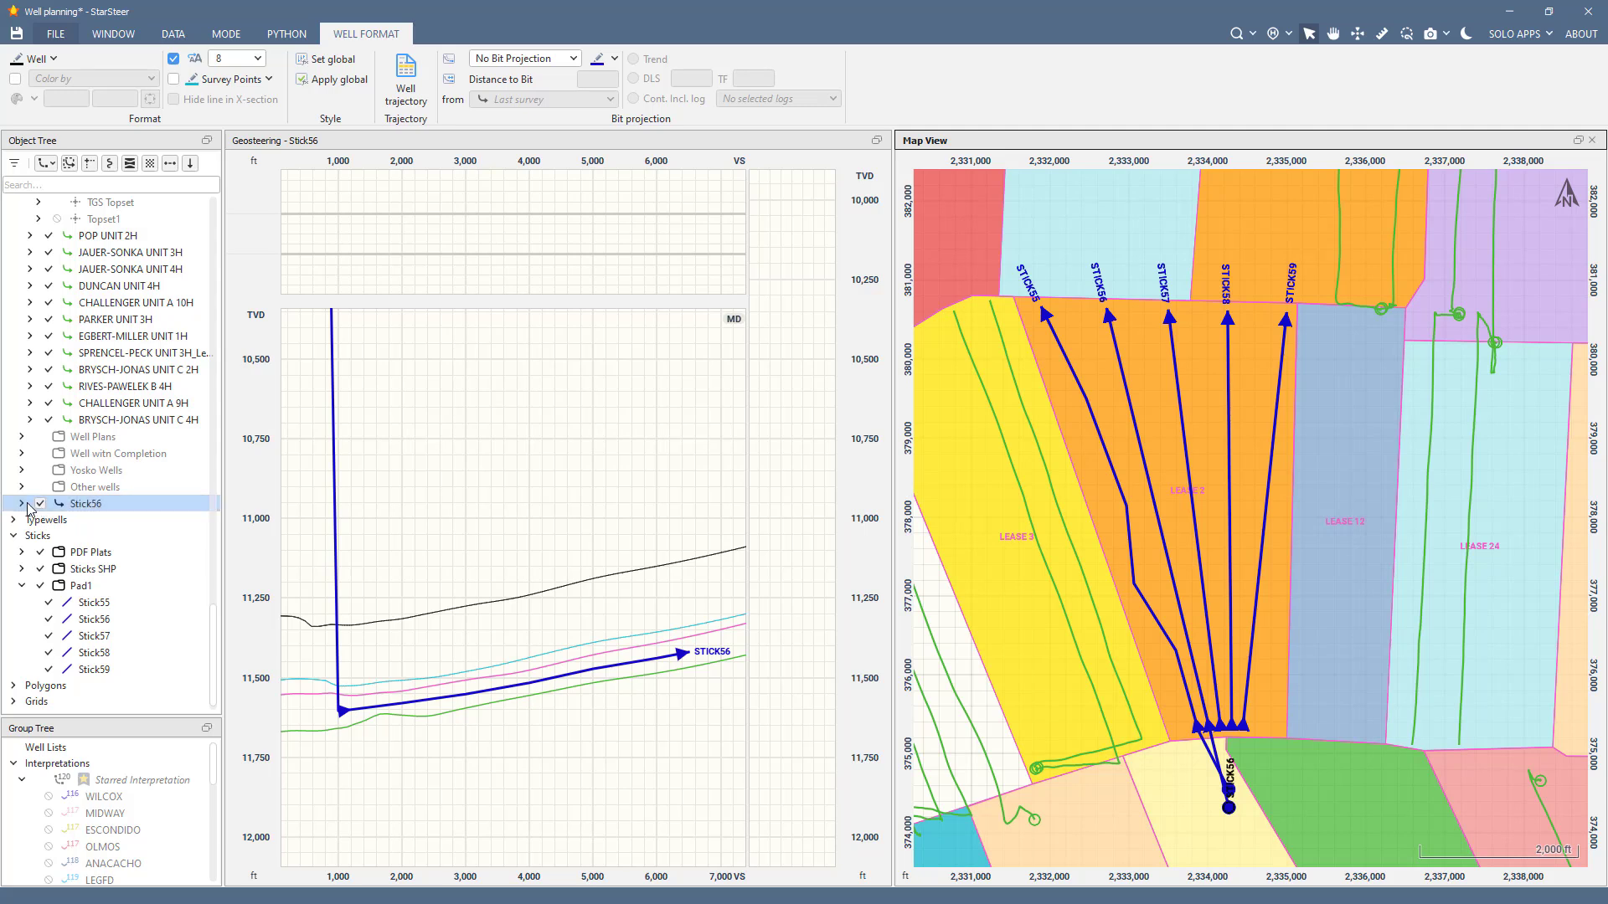
pyautogui.click(22, 503)
pyautogui.click(48, 521)
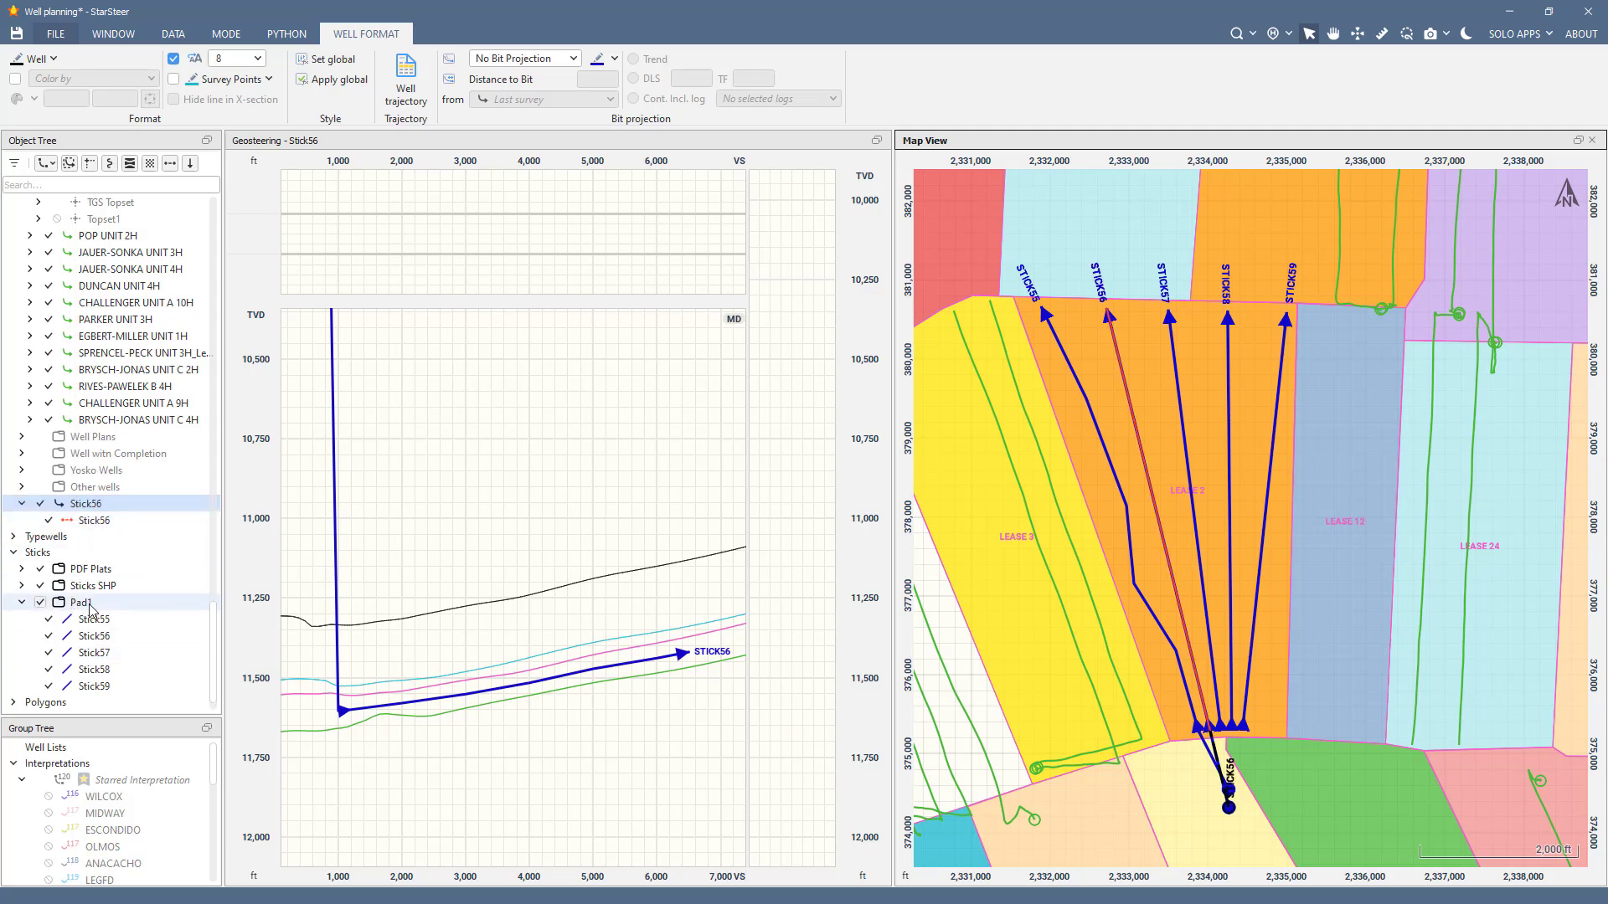
pyautogui.click(40, 603)
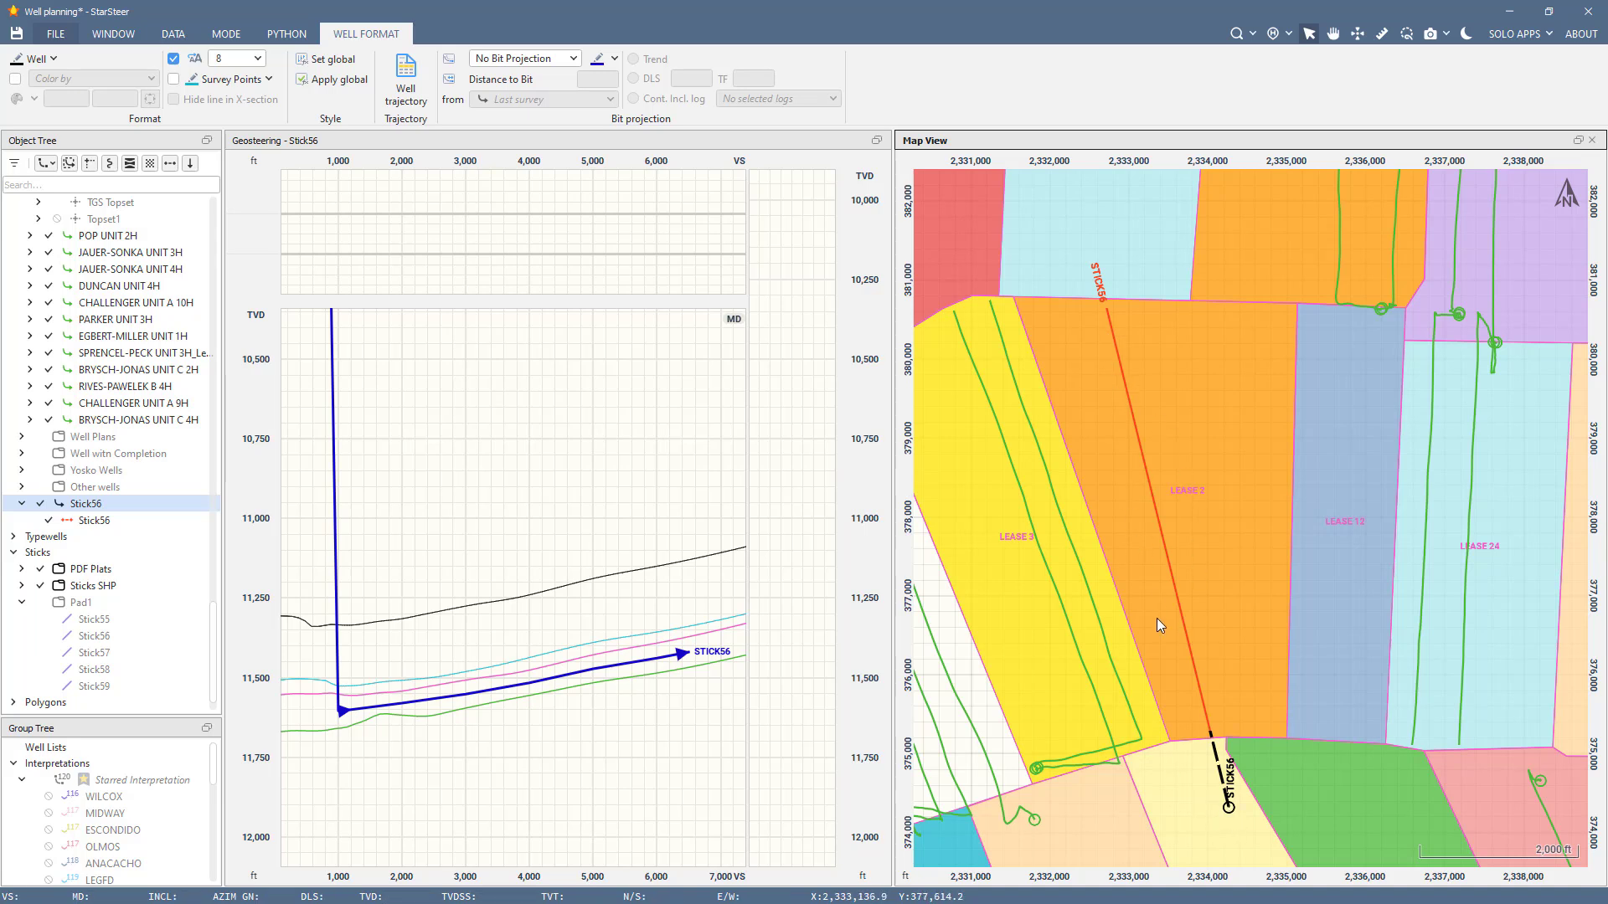
# Step: Show the Stick56 target line in the geosteering cross-section and hide the original Stick56 stick there
pyautogui.click(349, 144)
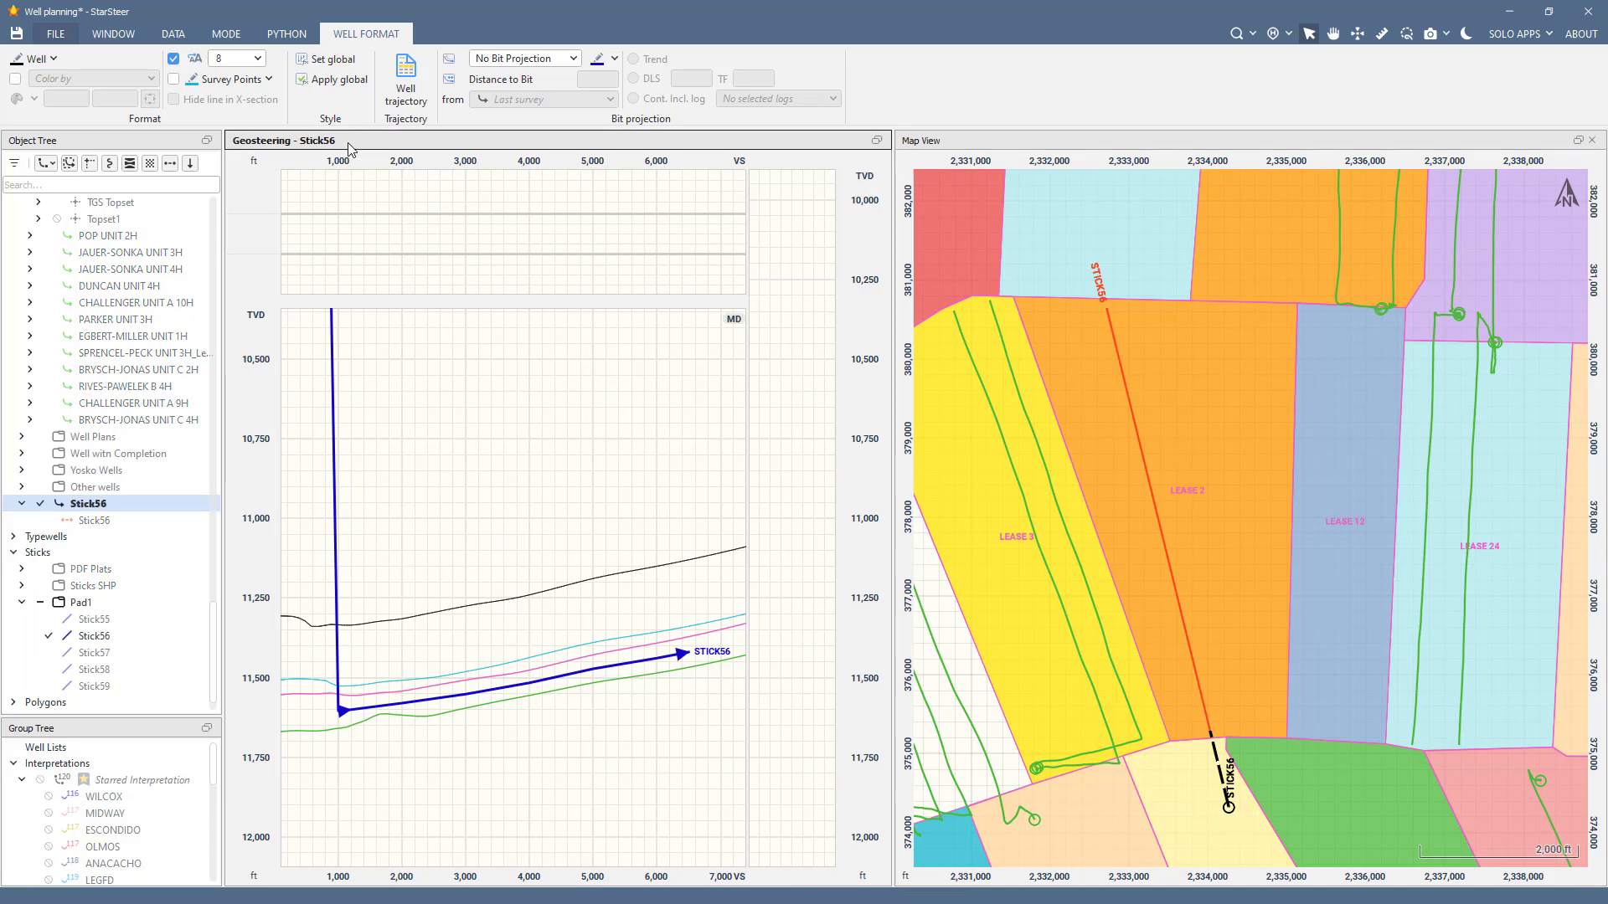
pyautogui.moveTo(421, 479); pyautogui.dragTo(408, 501)
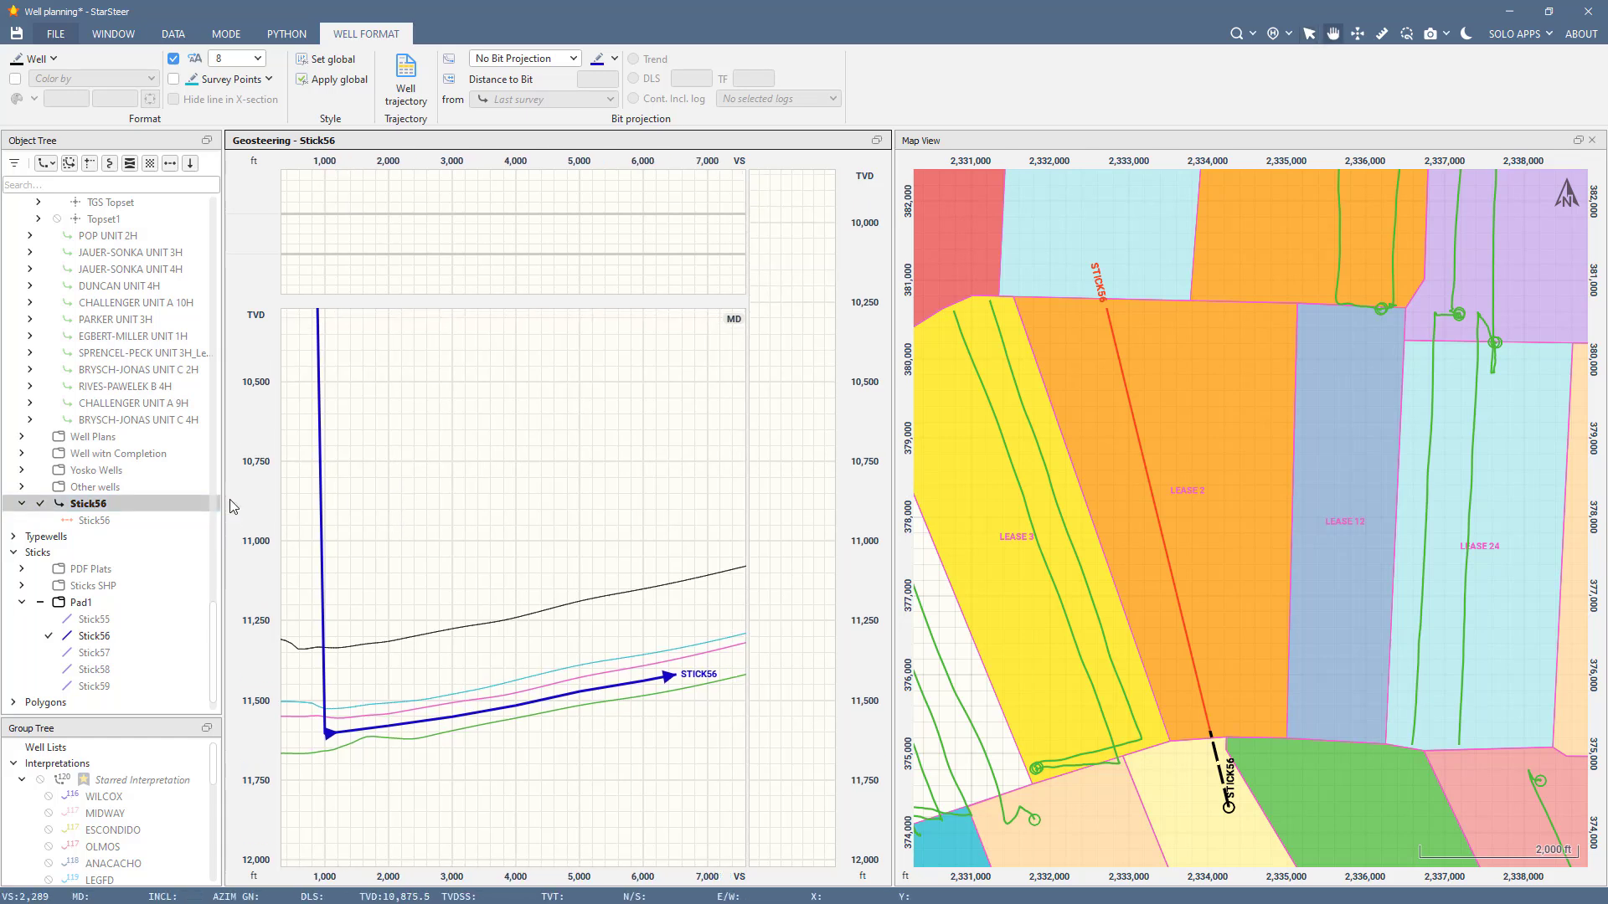
pyautogui.click(50, 520)
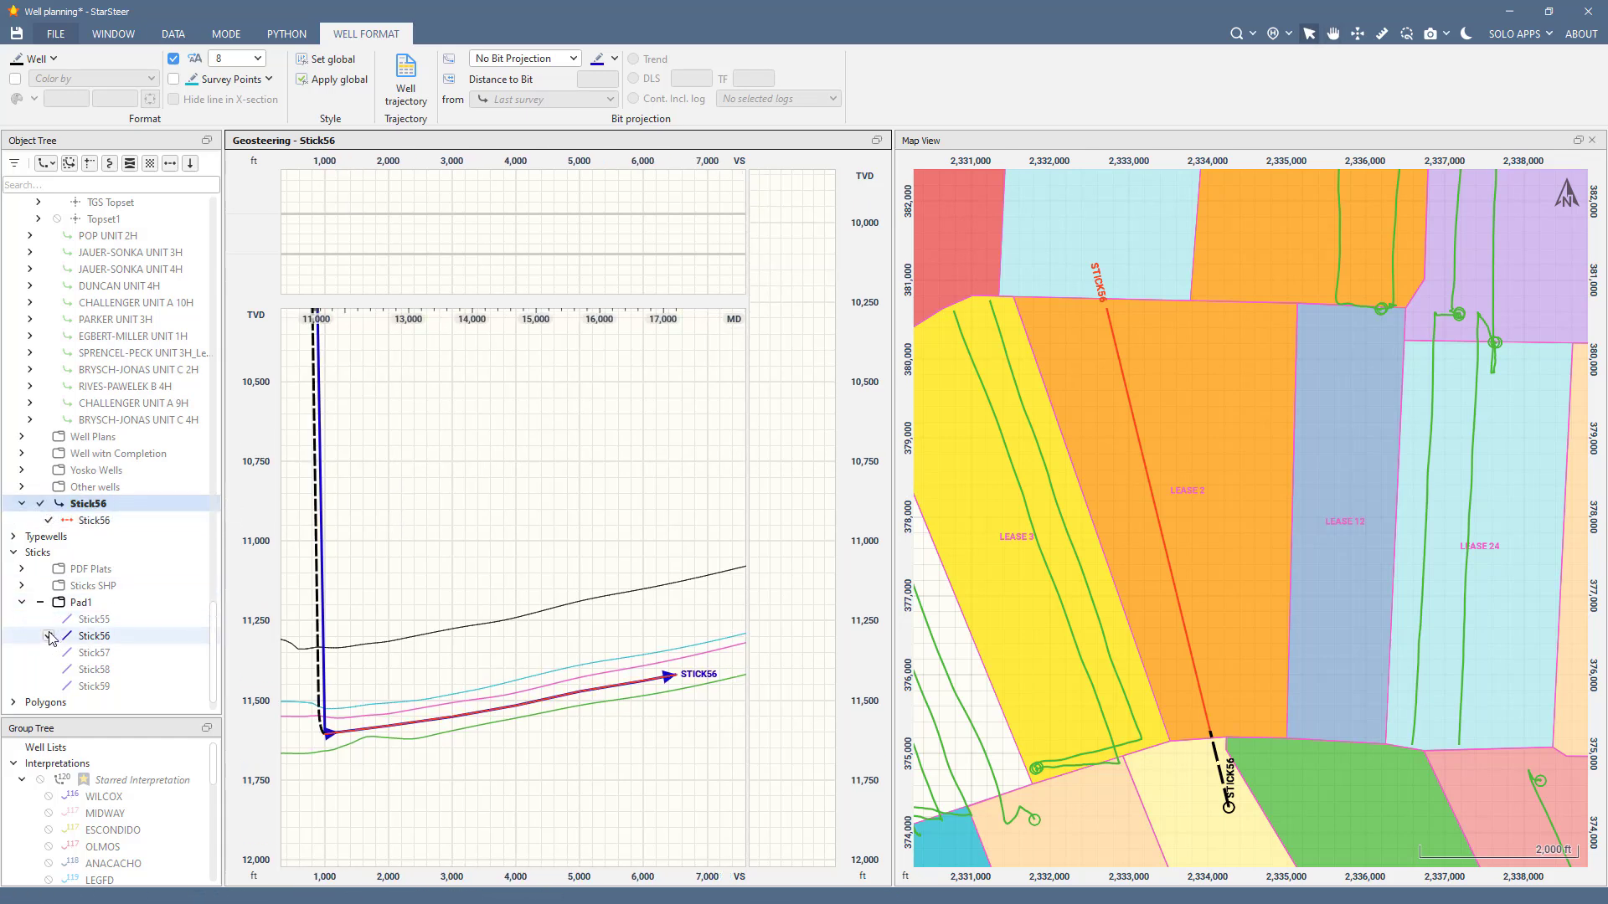
pyautogui.click(48, 636)
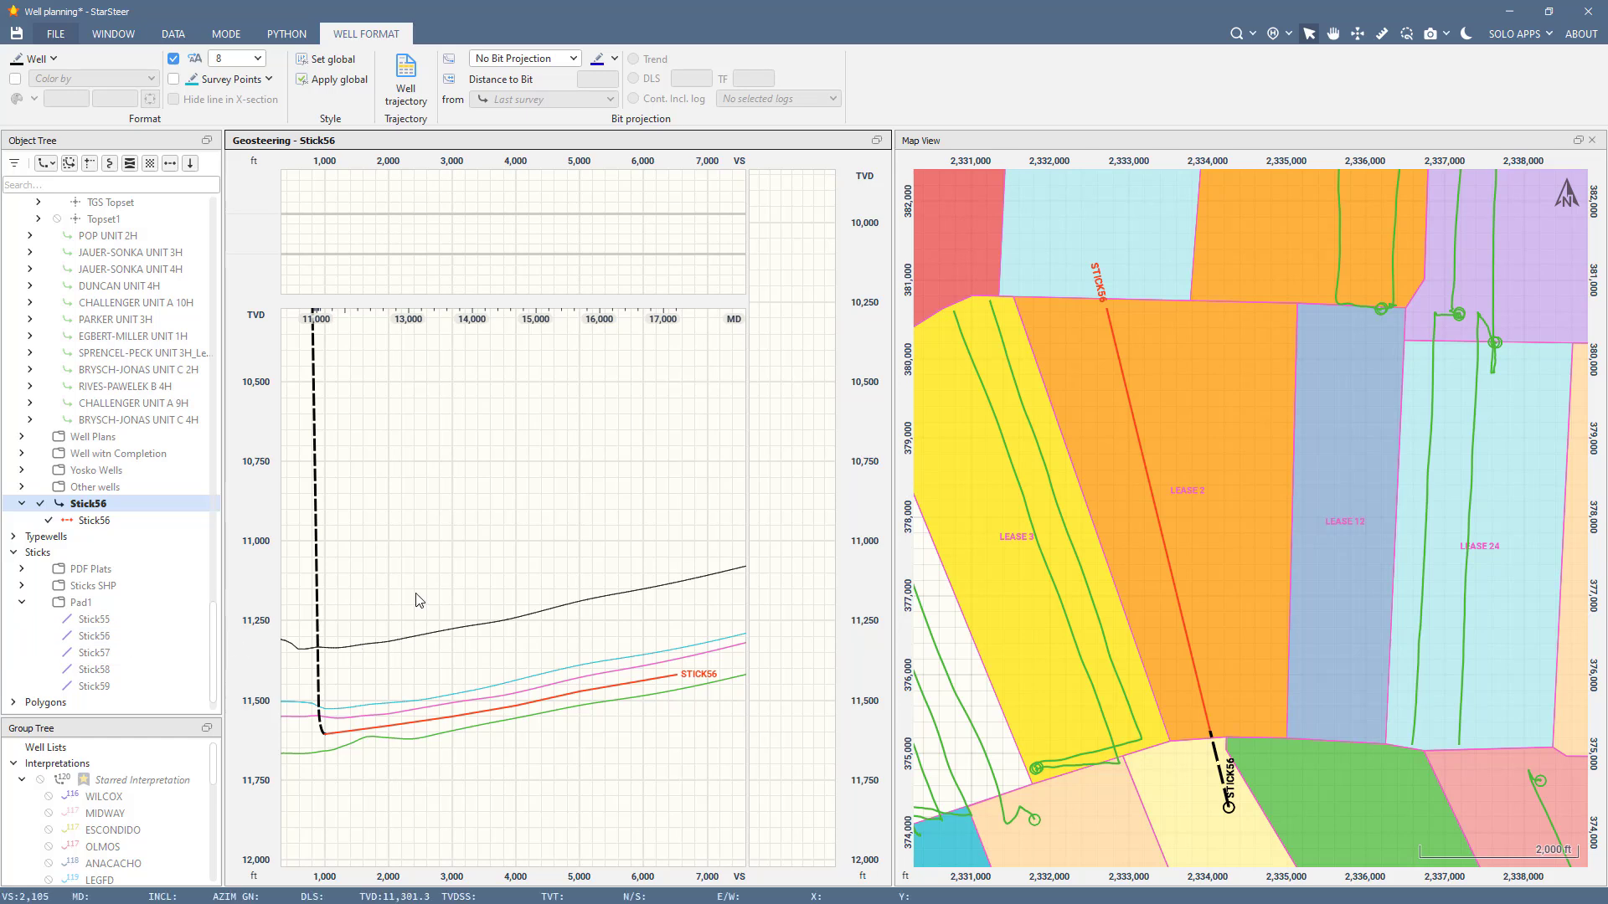
# Step: Edit the Stick56 target line, set the trajectory DLS to 12, and create a well plan from it
pyautogui.click(108, 520)
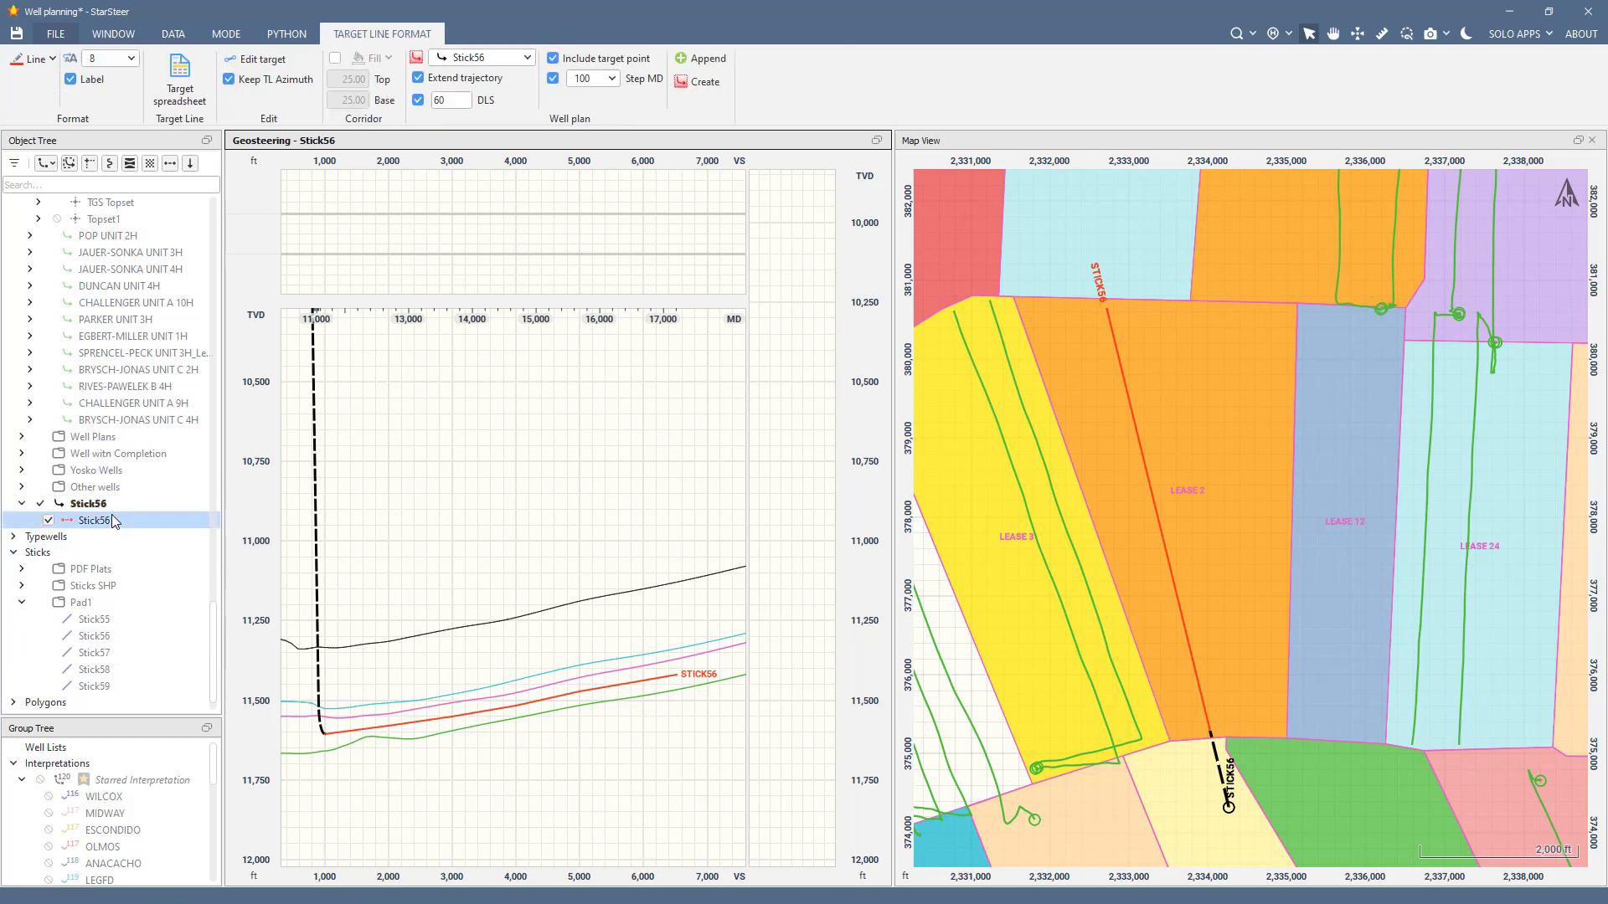
pyautogui.rightClick(111, 521)
pyautogui.click(193, 578)
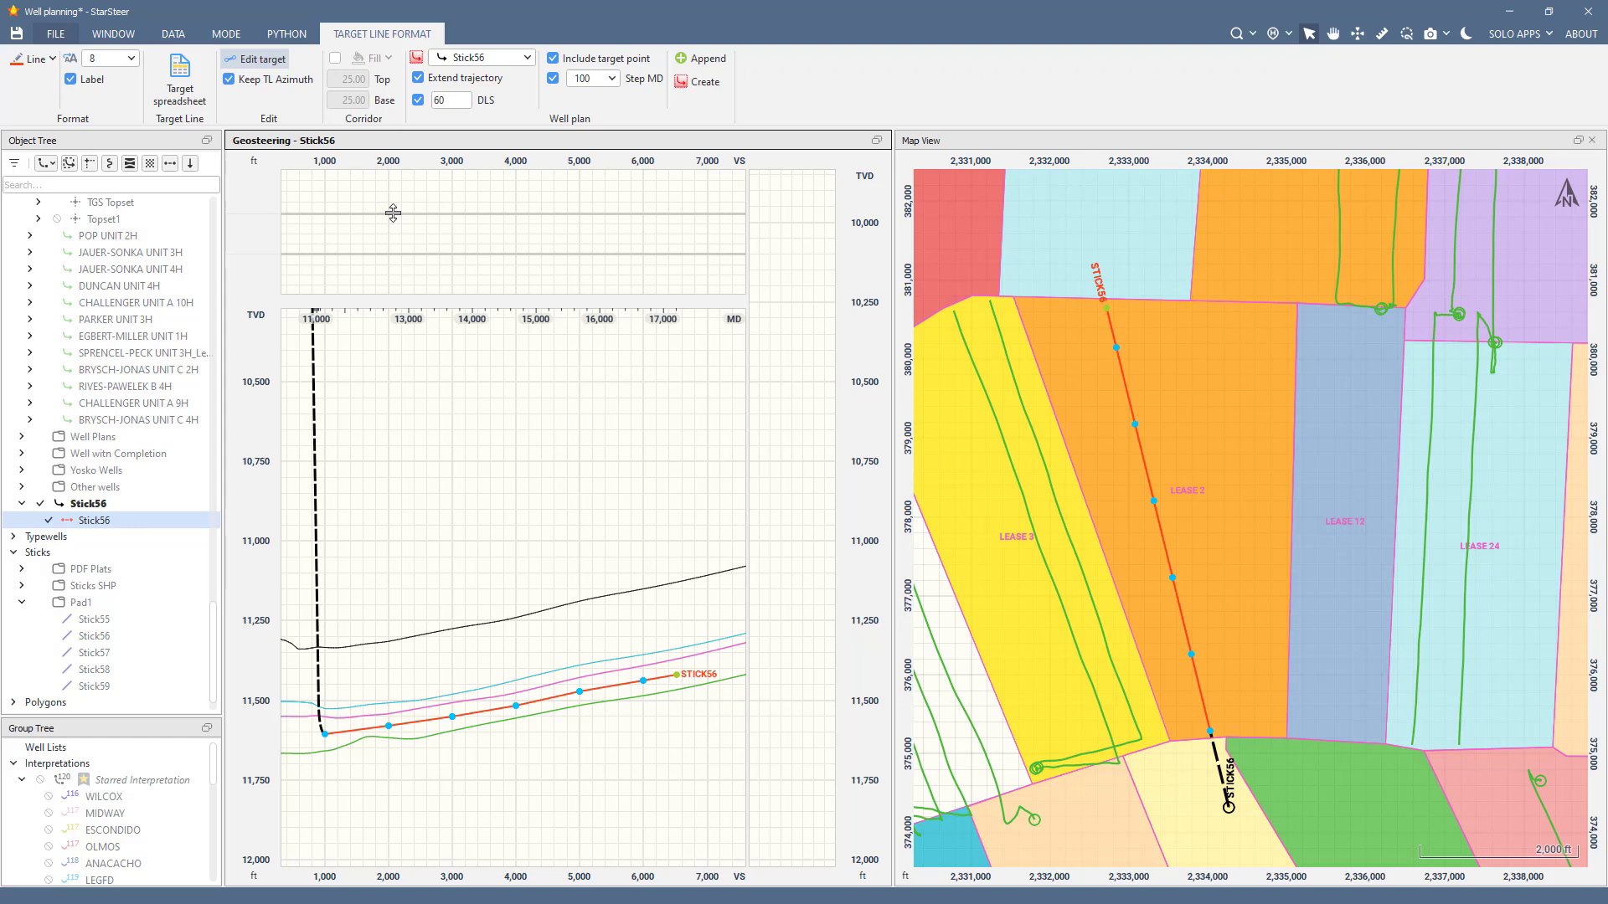
pyautogui.doubleClick(464, 105)
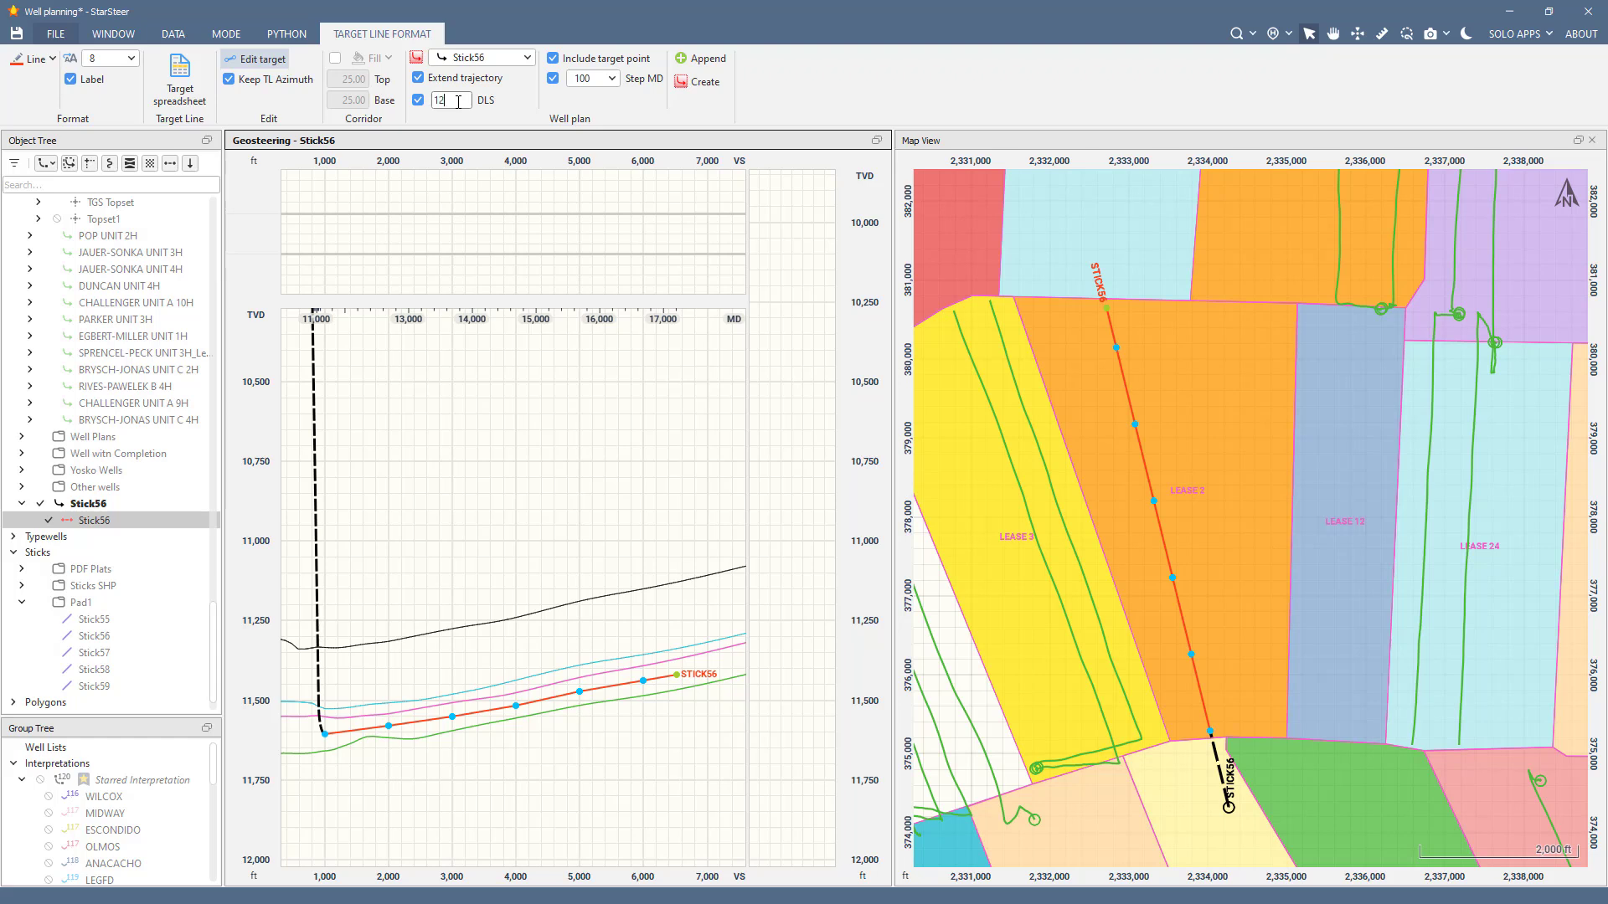
pyautogui.press('Return')
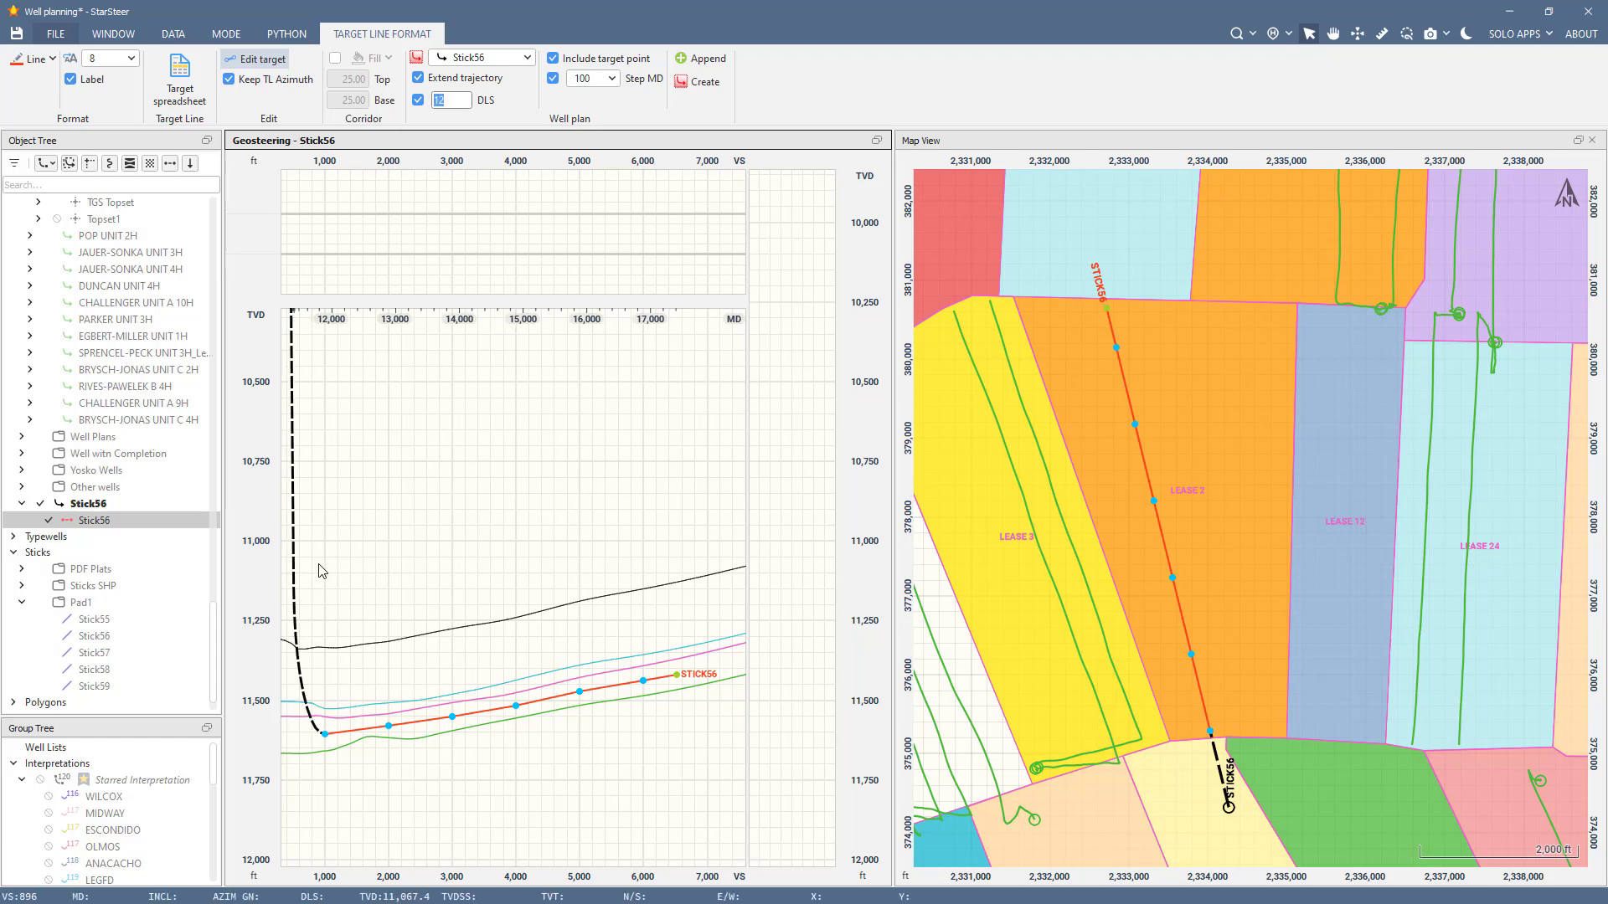
pyautogui.moveTo(407, 624); pyautogui.dragTo(421, 617)
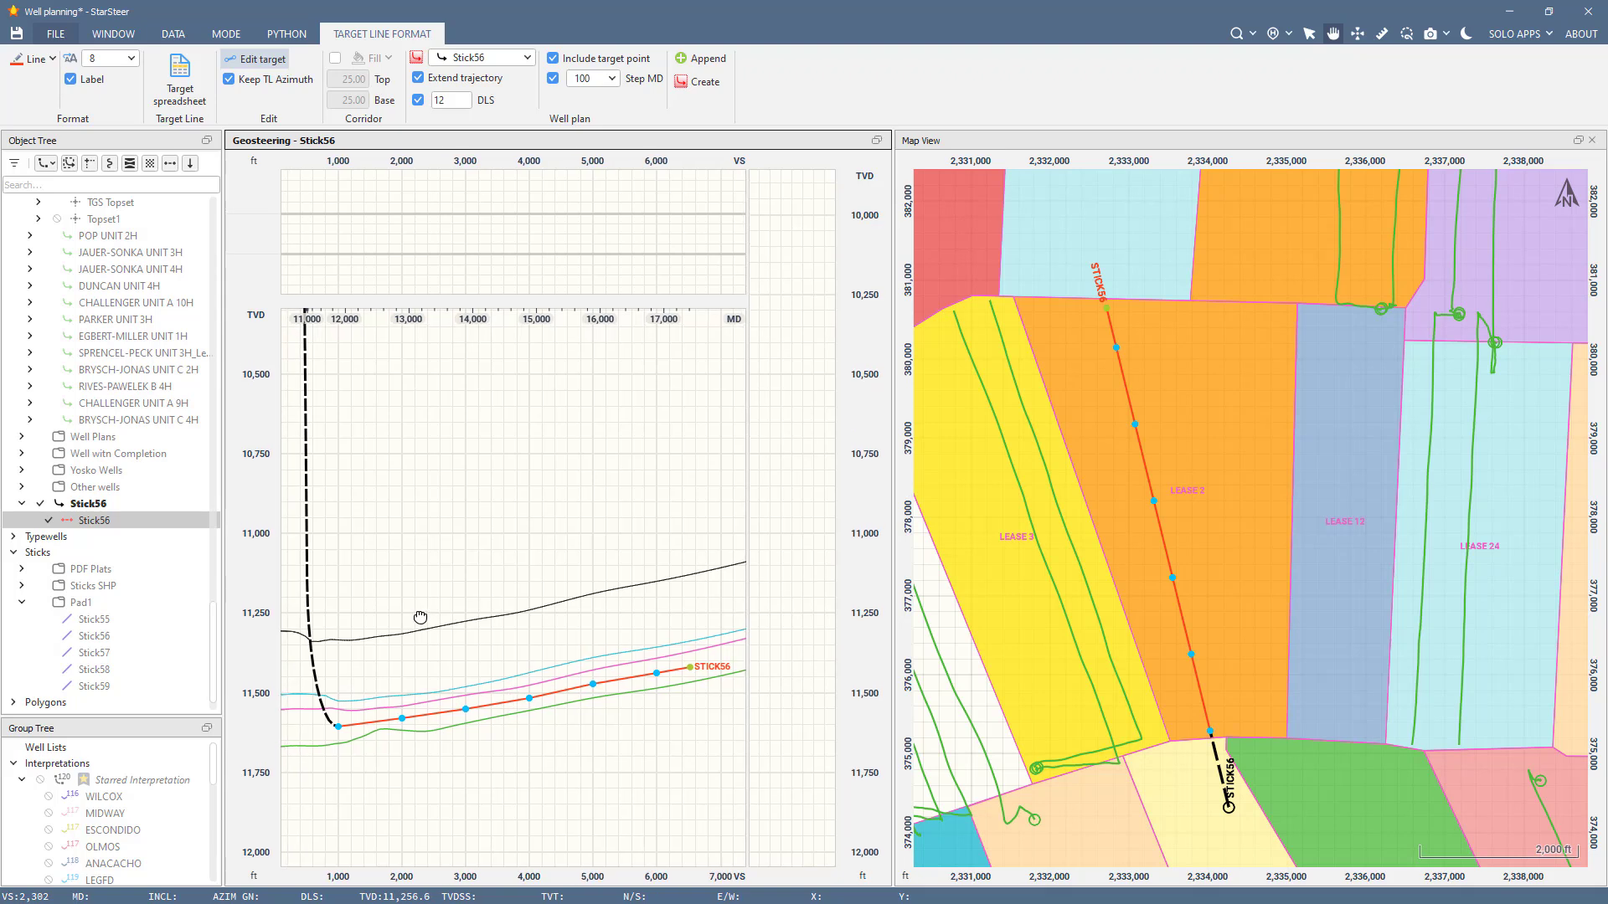
pyautogui.click(698, 85)
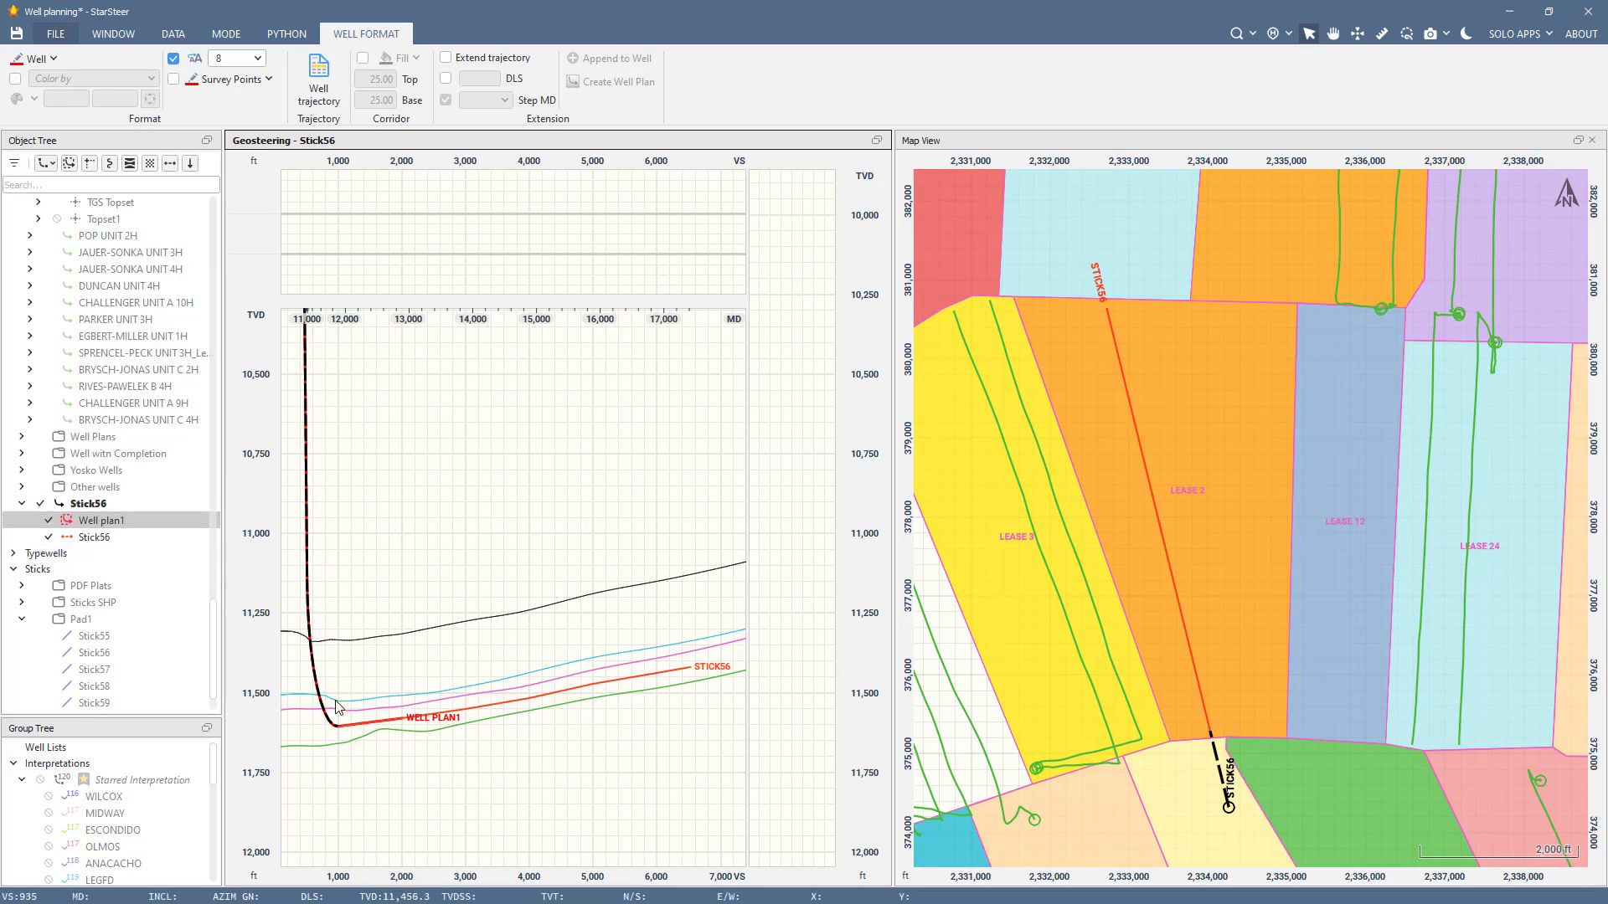
# Step: Review the survey stations and DLS values in Well plan1's trajectory spreadsheet, close it, and select the Stick56 target line
pyautogui.rightClick(127, 516)
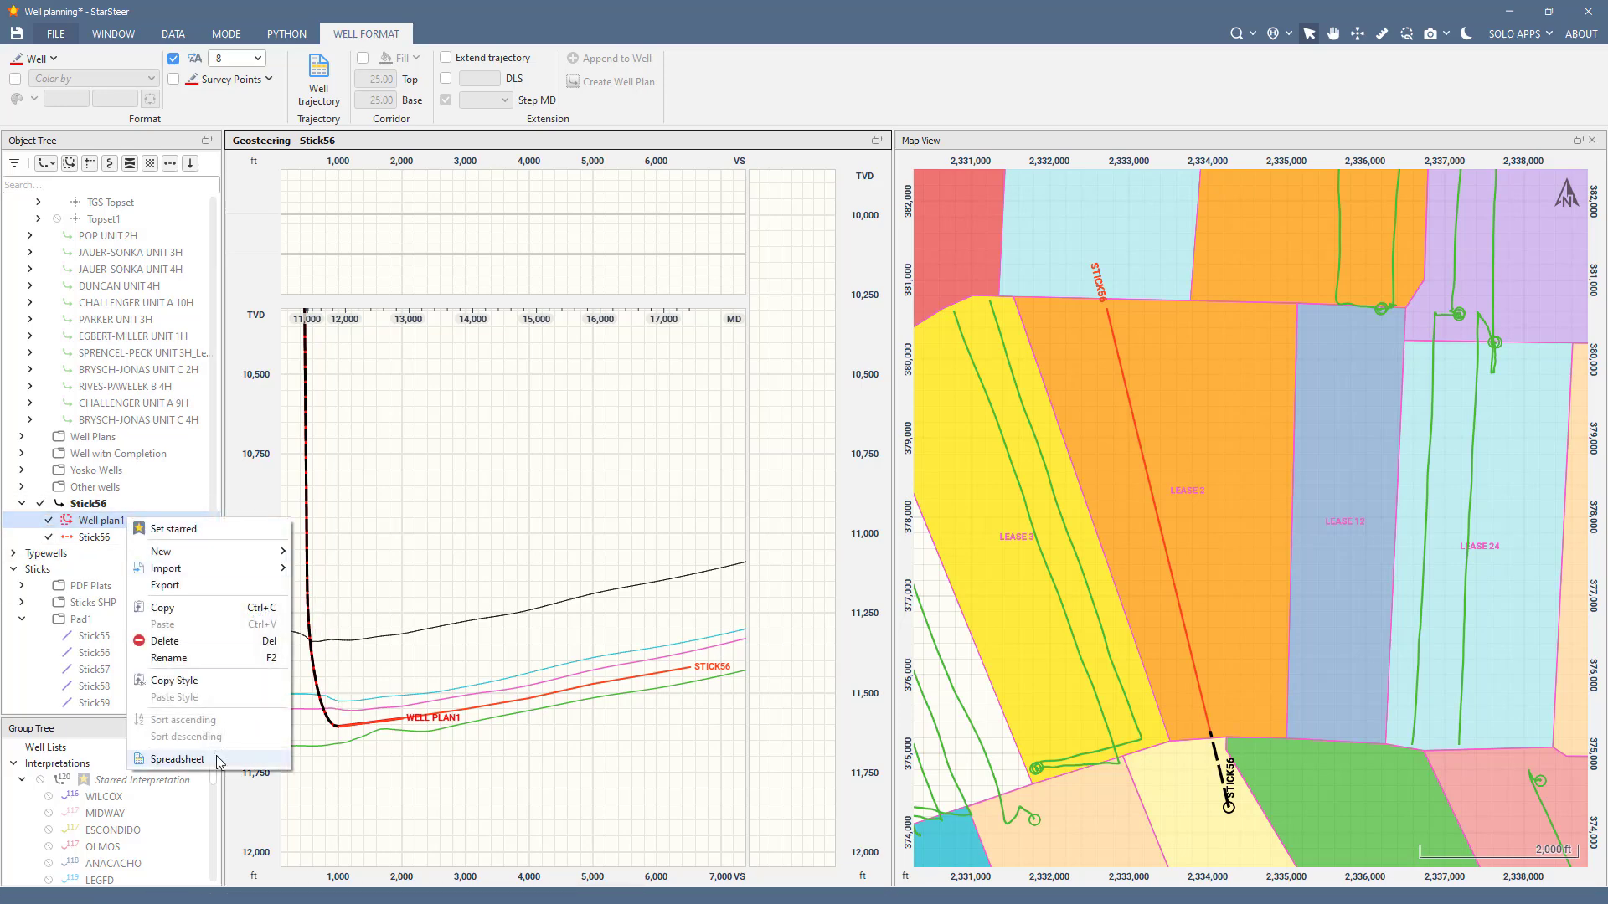
pyautogui.click(176, 758)
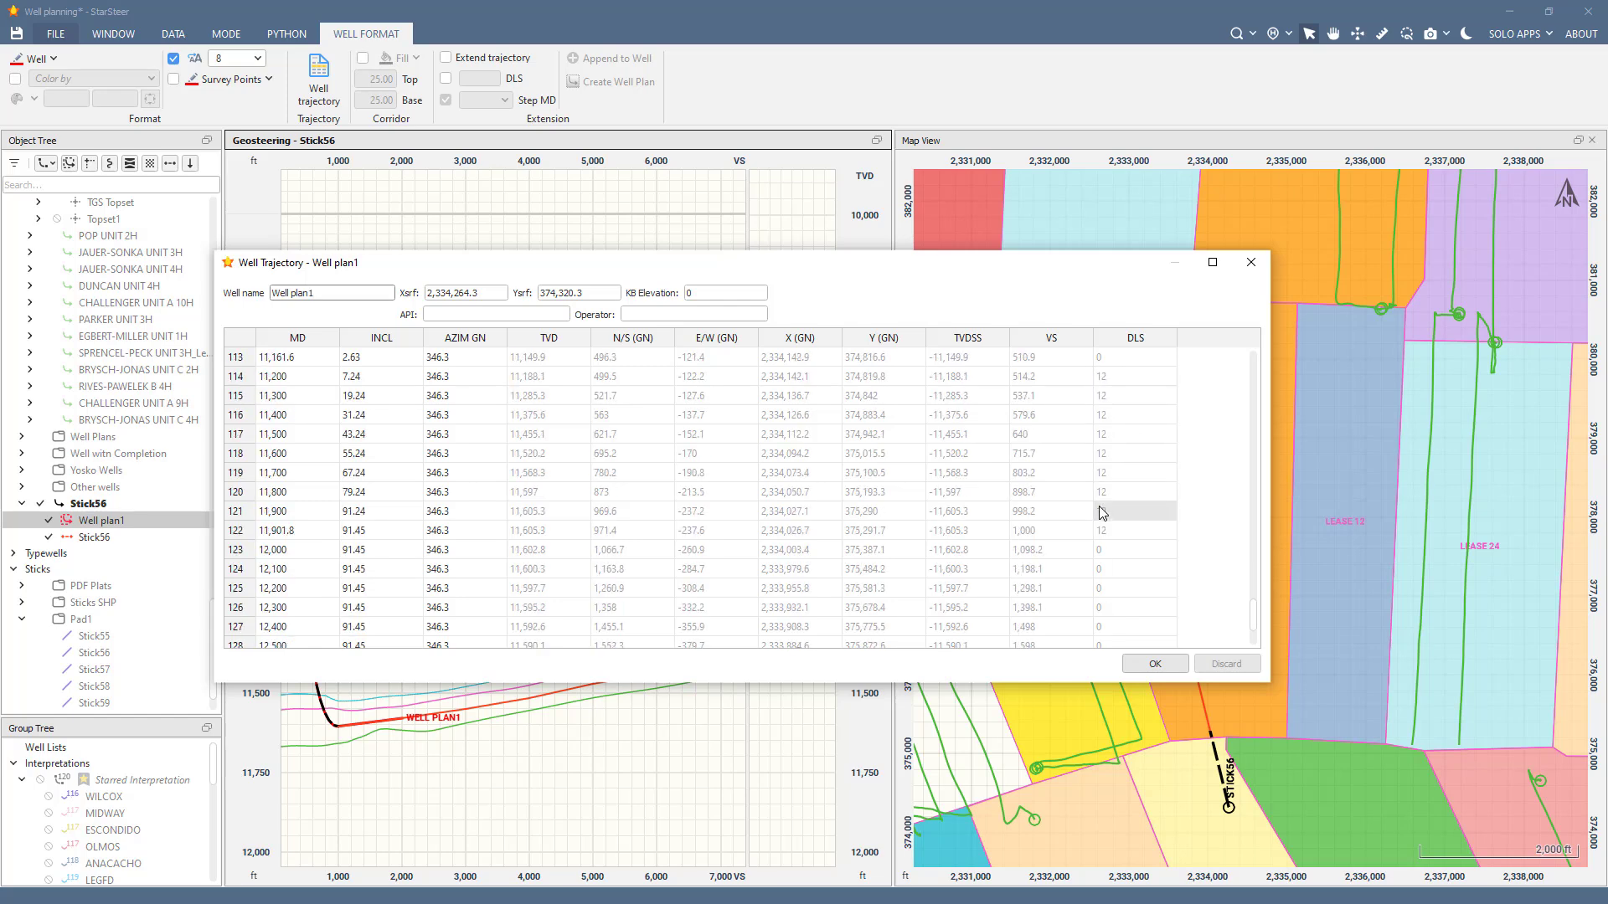
pyautogui.click(1251, 262)
pyautogui.click(120, 539)
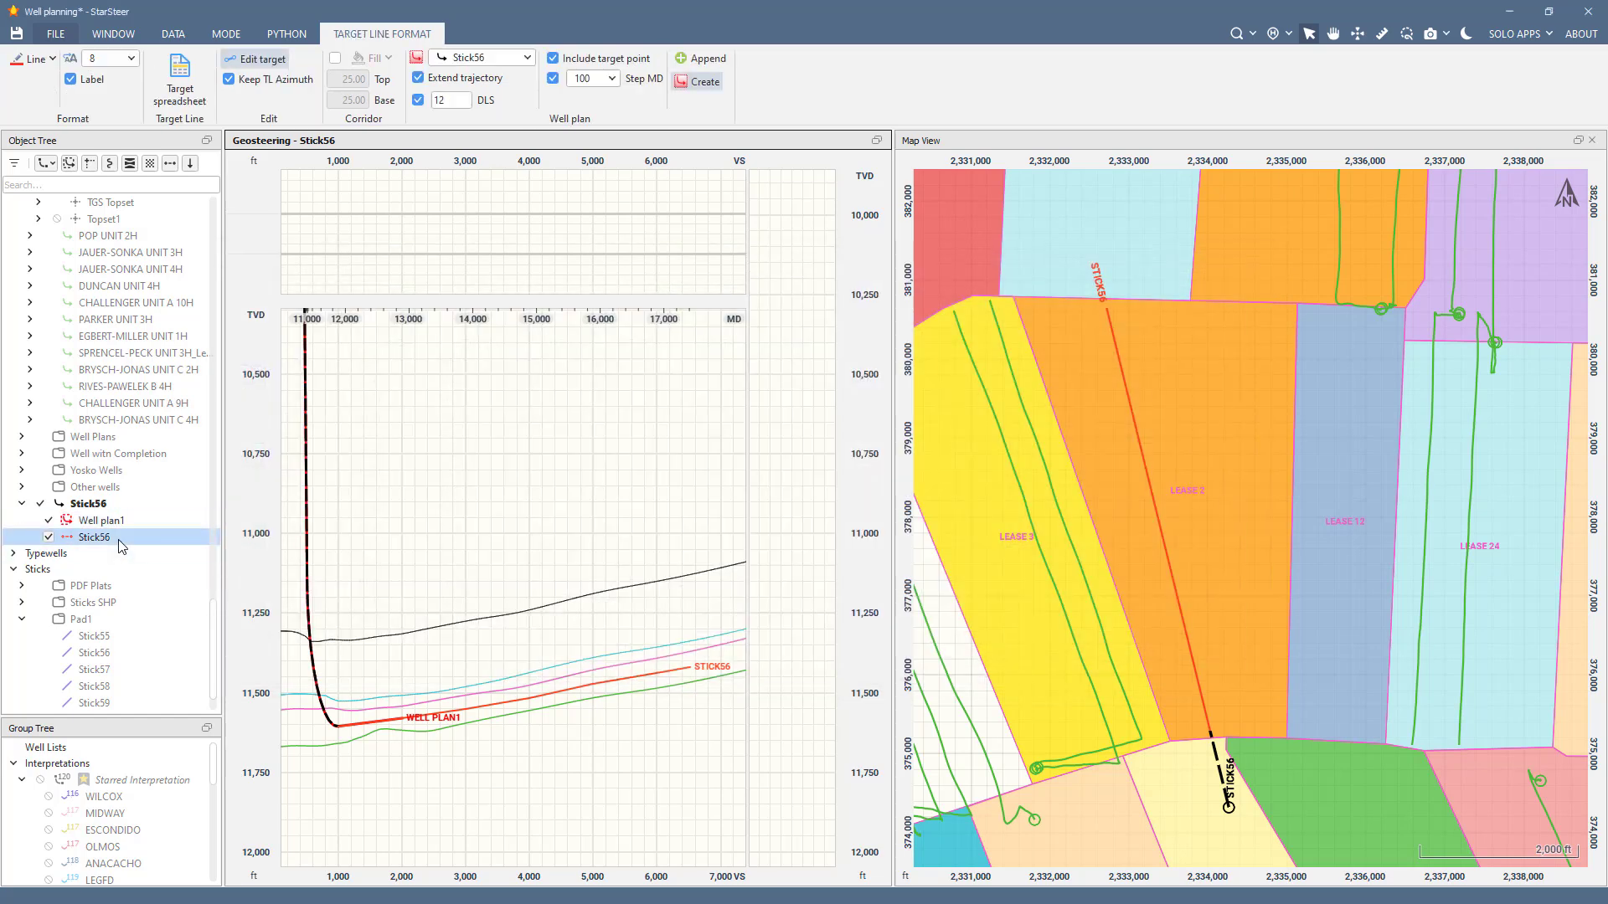
# Step: Put the Stick56 target line in edit mode, with DLS set to 3 and Well plan1 as the trajectory to extend
pyautogui.rightClick(120, 542)
pyautogui.click(180, 602)
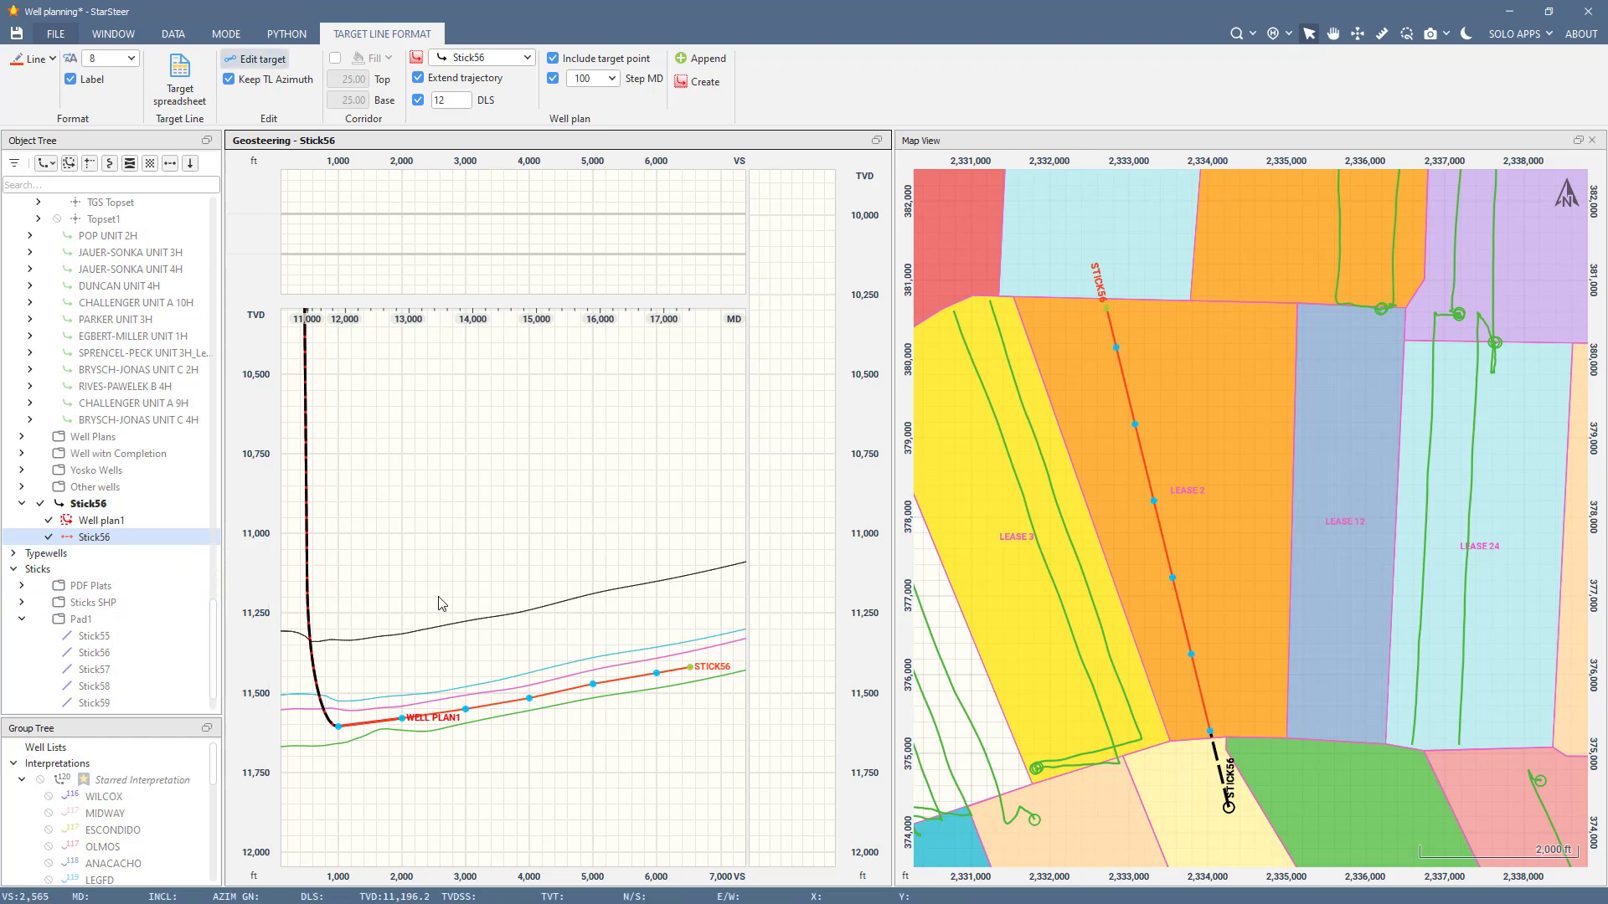
pyautogui.doubleClick(453, 103)
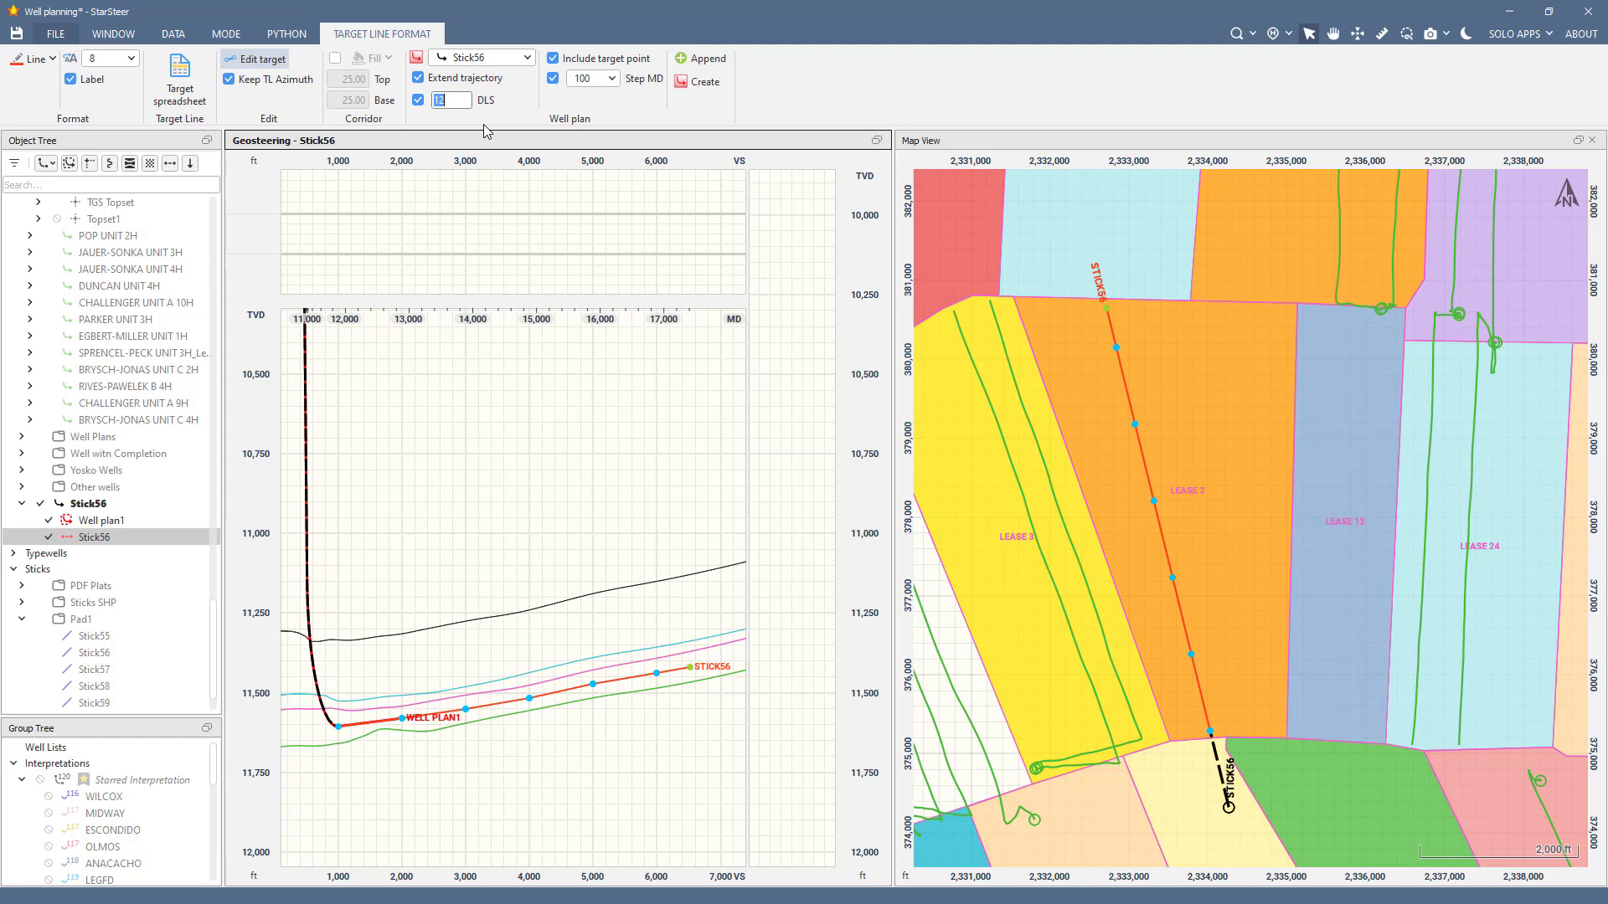
pyautogui.press('Return')
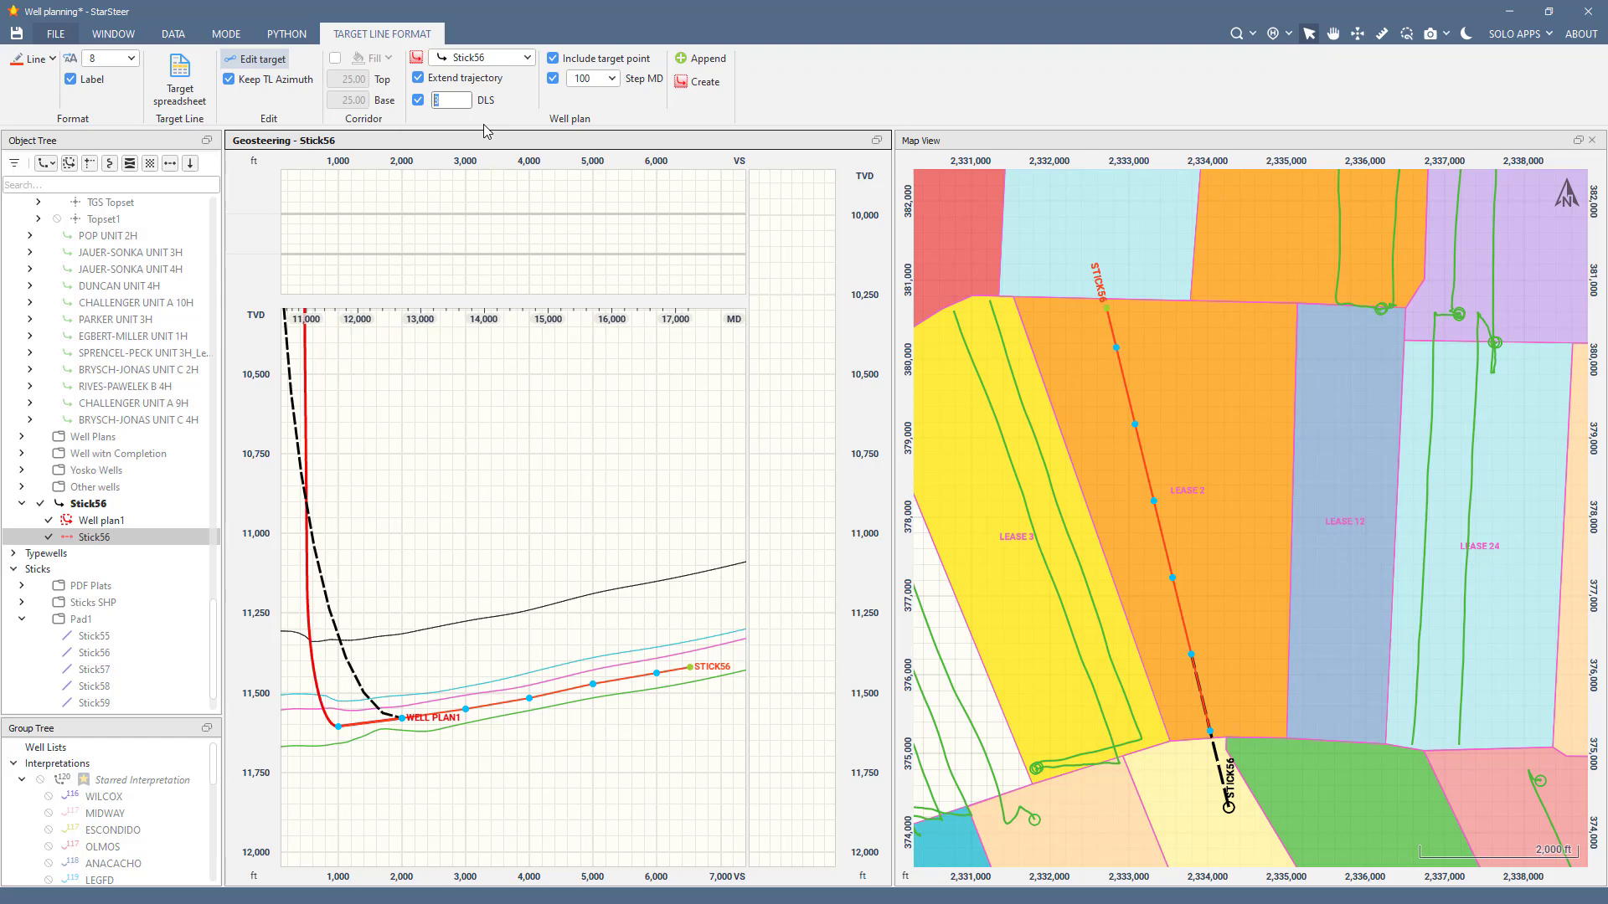
pyautogui.click(466, 58)
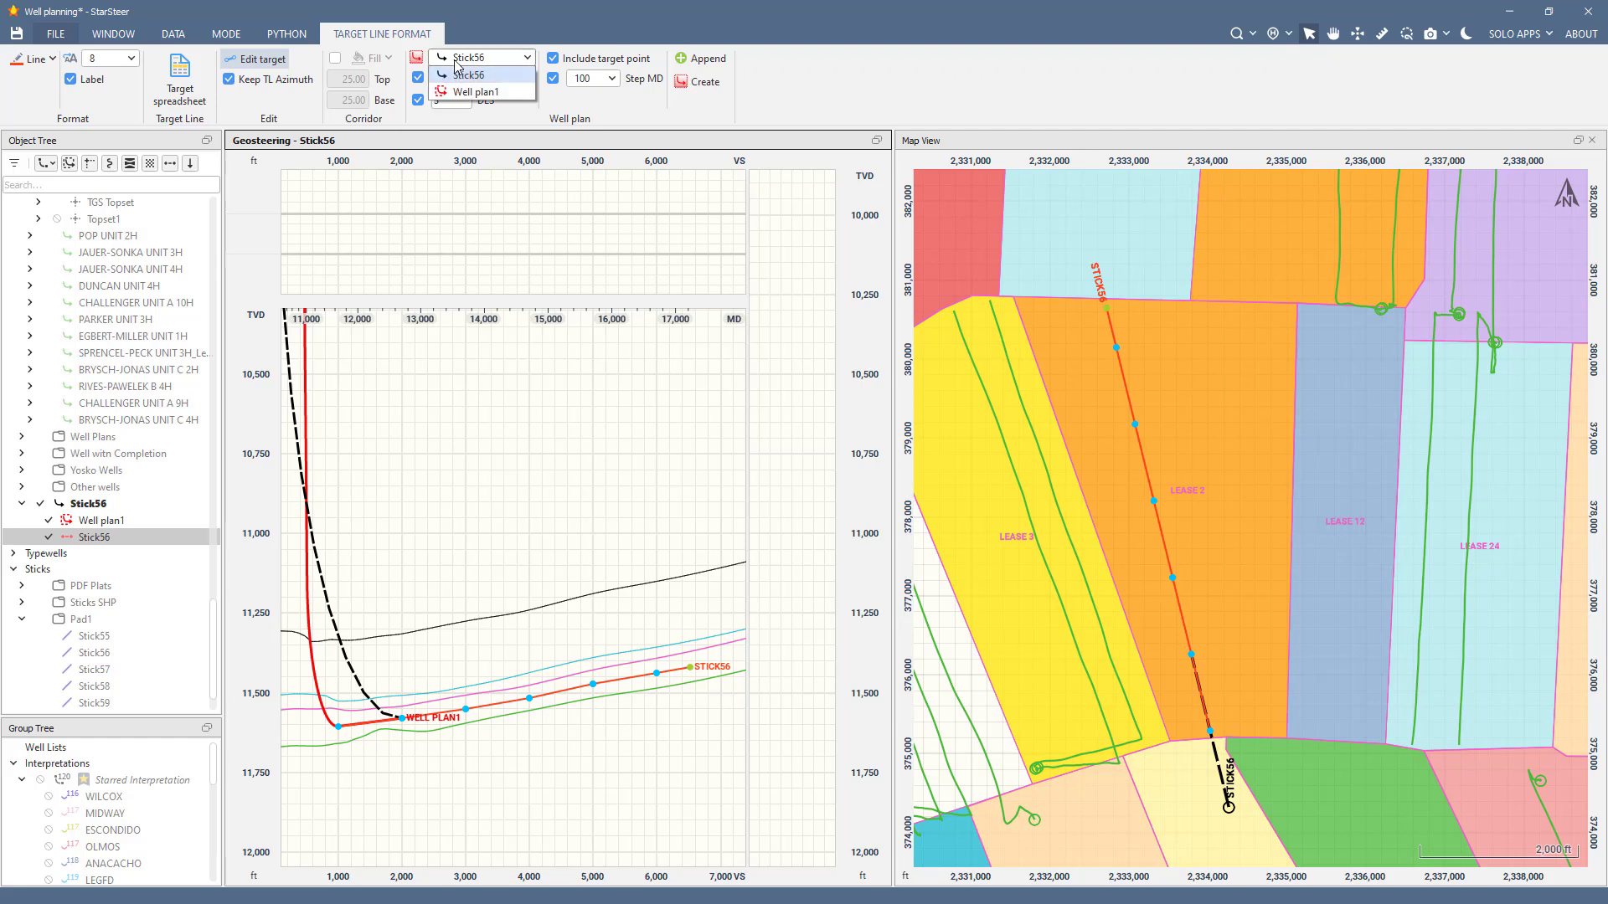
pyautogui.click(487, 94)
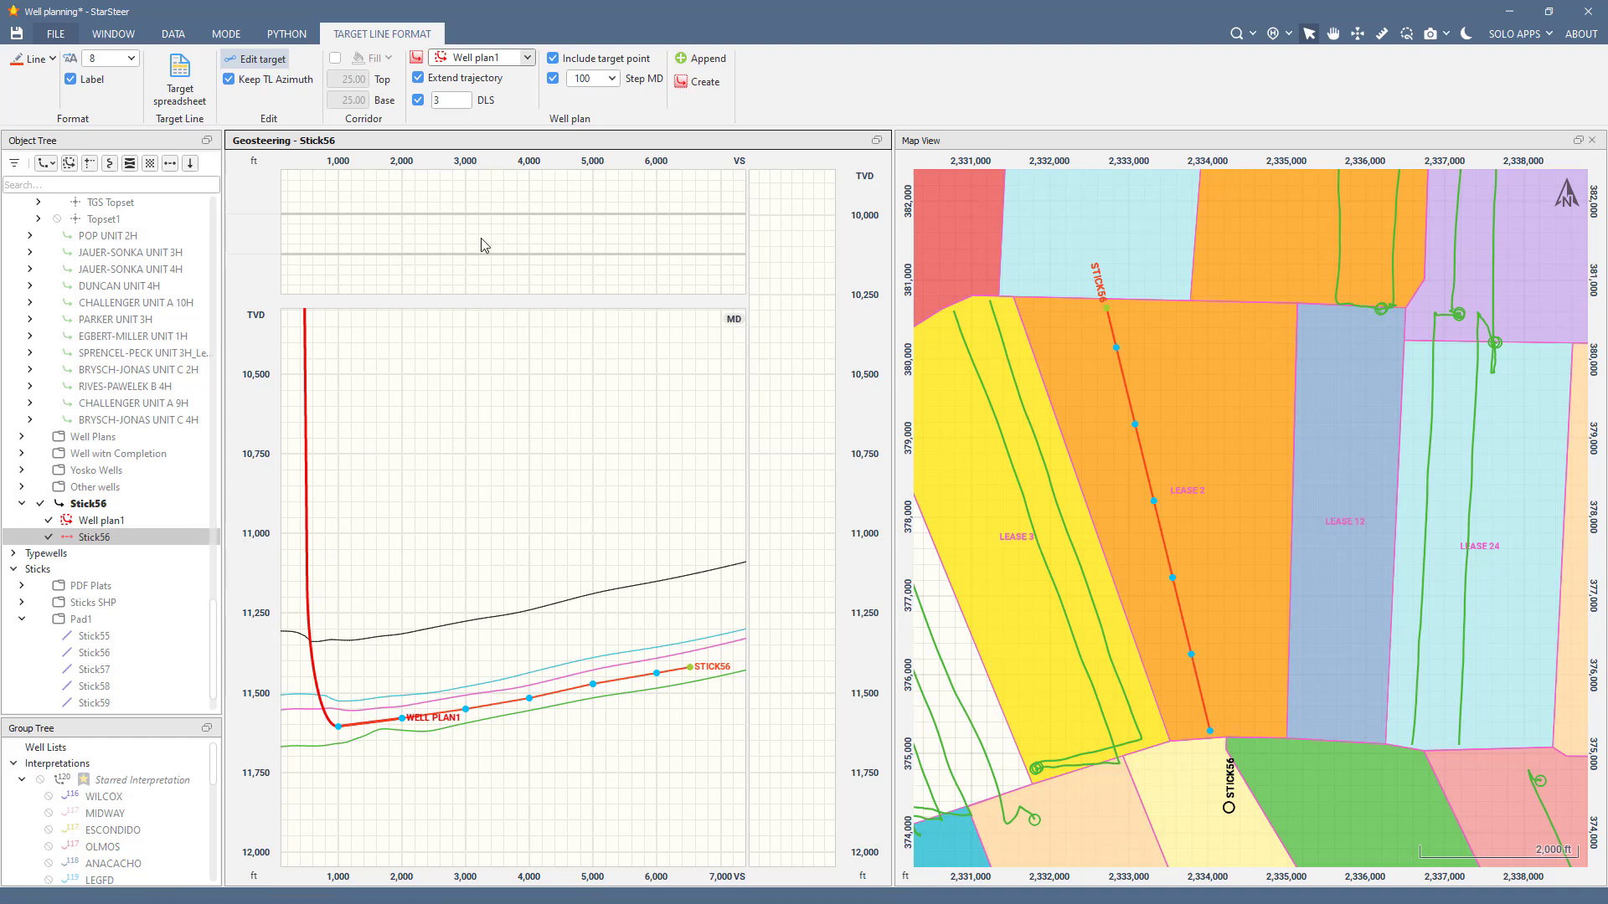
# Step: Append the following target line segments to Well plan1 and hide the Stick56 target line in the cross-section
pyautogui.click(695, 64)
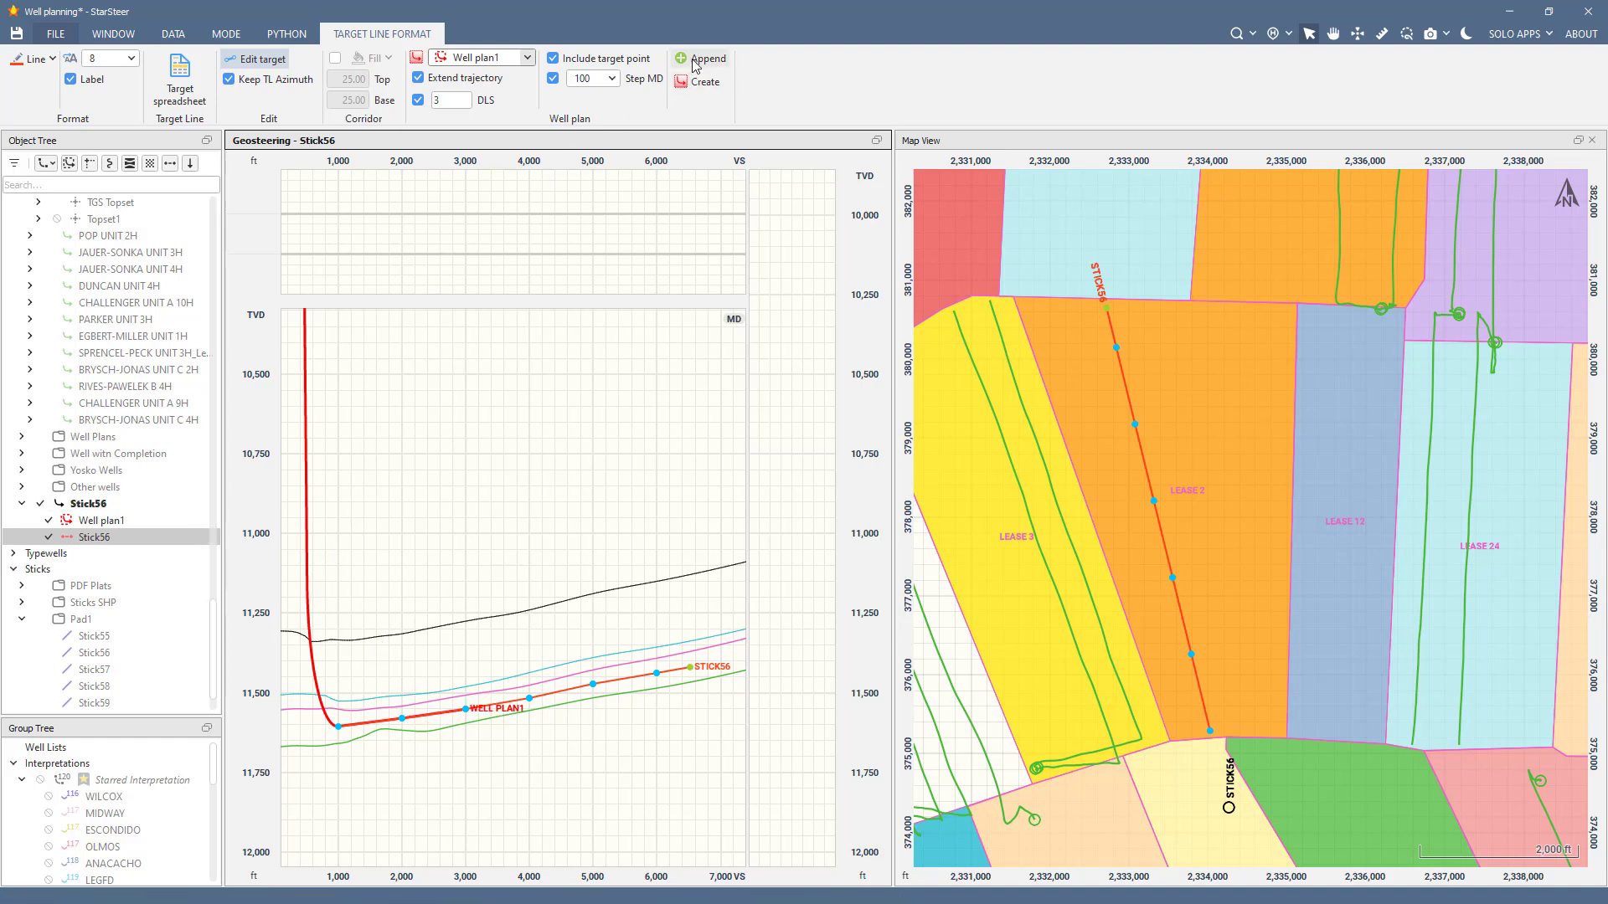
pyautogui.click(695, 64)
pyautogui.click(49, 540)
pyautogui.click(50, 539)
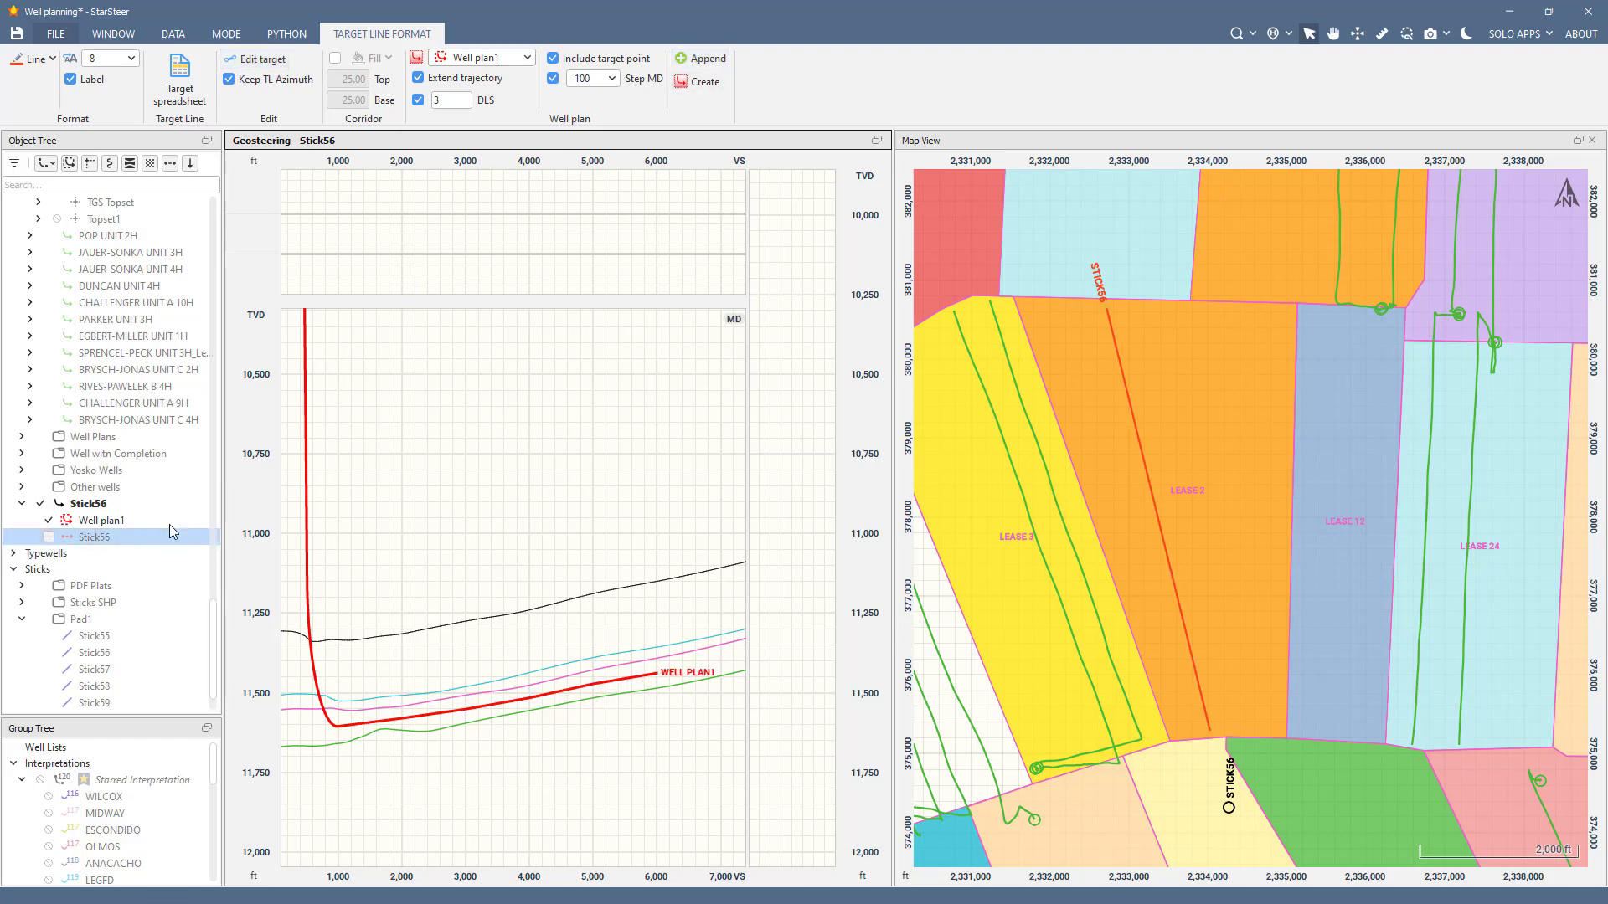
# Step: Review the survey stations and DLS values along the extended Well plan1 in its trajectory spreadsheet, and close it
pyautogui.rightClick(116, 522)
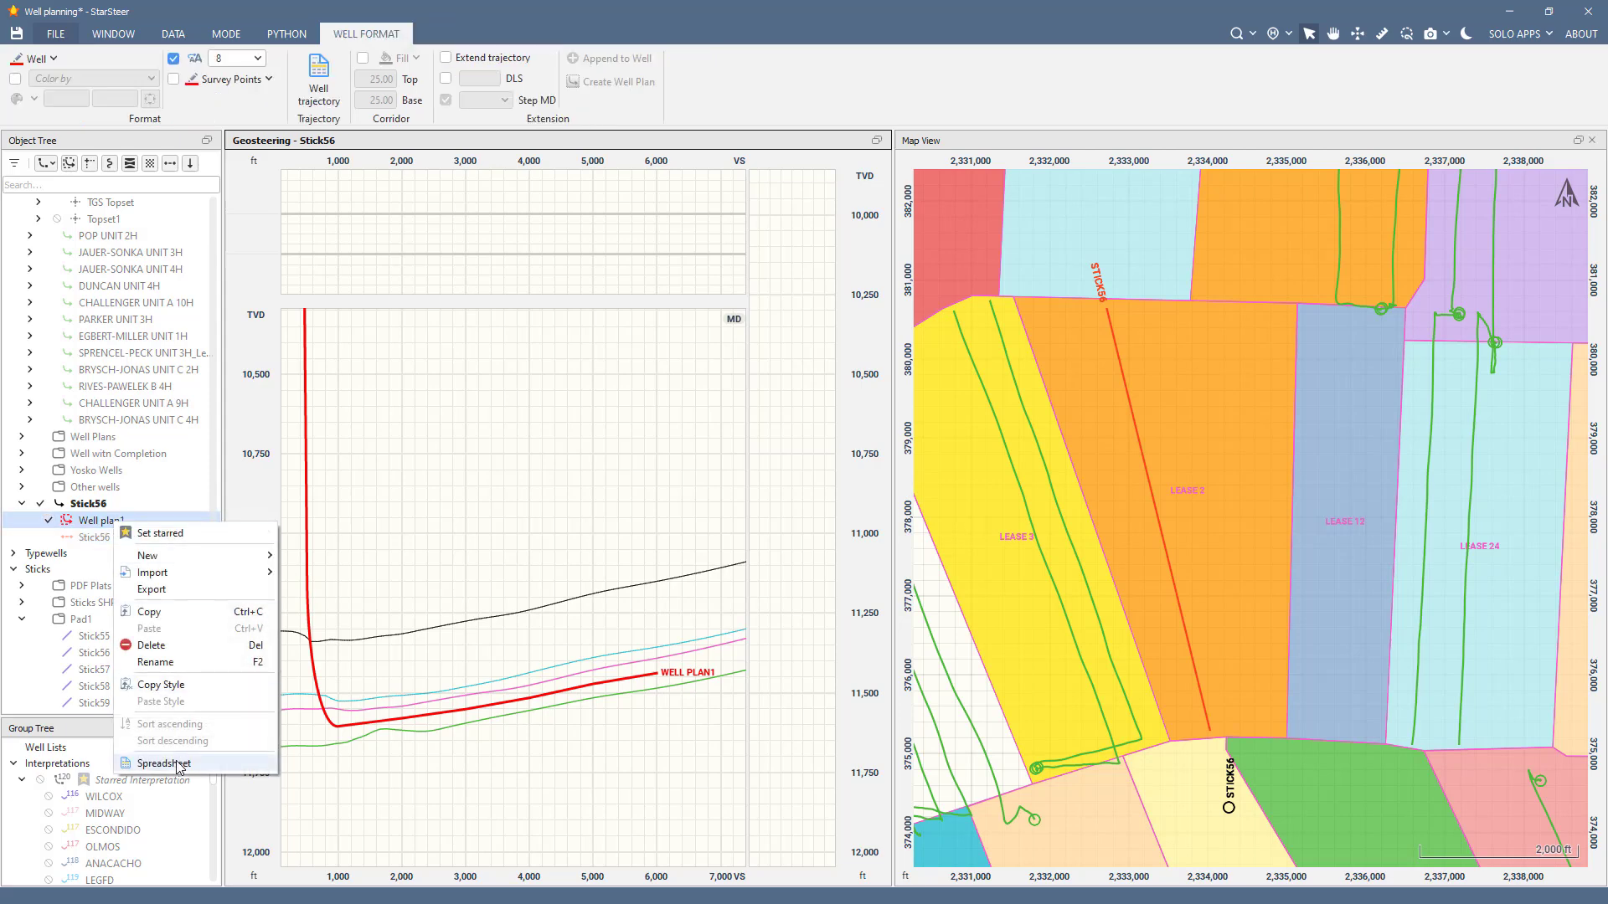
pyautogui.click(164, 764)
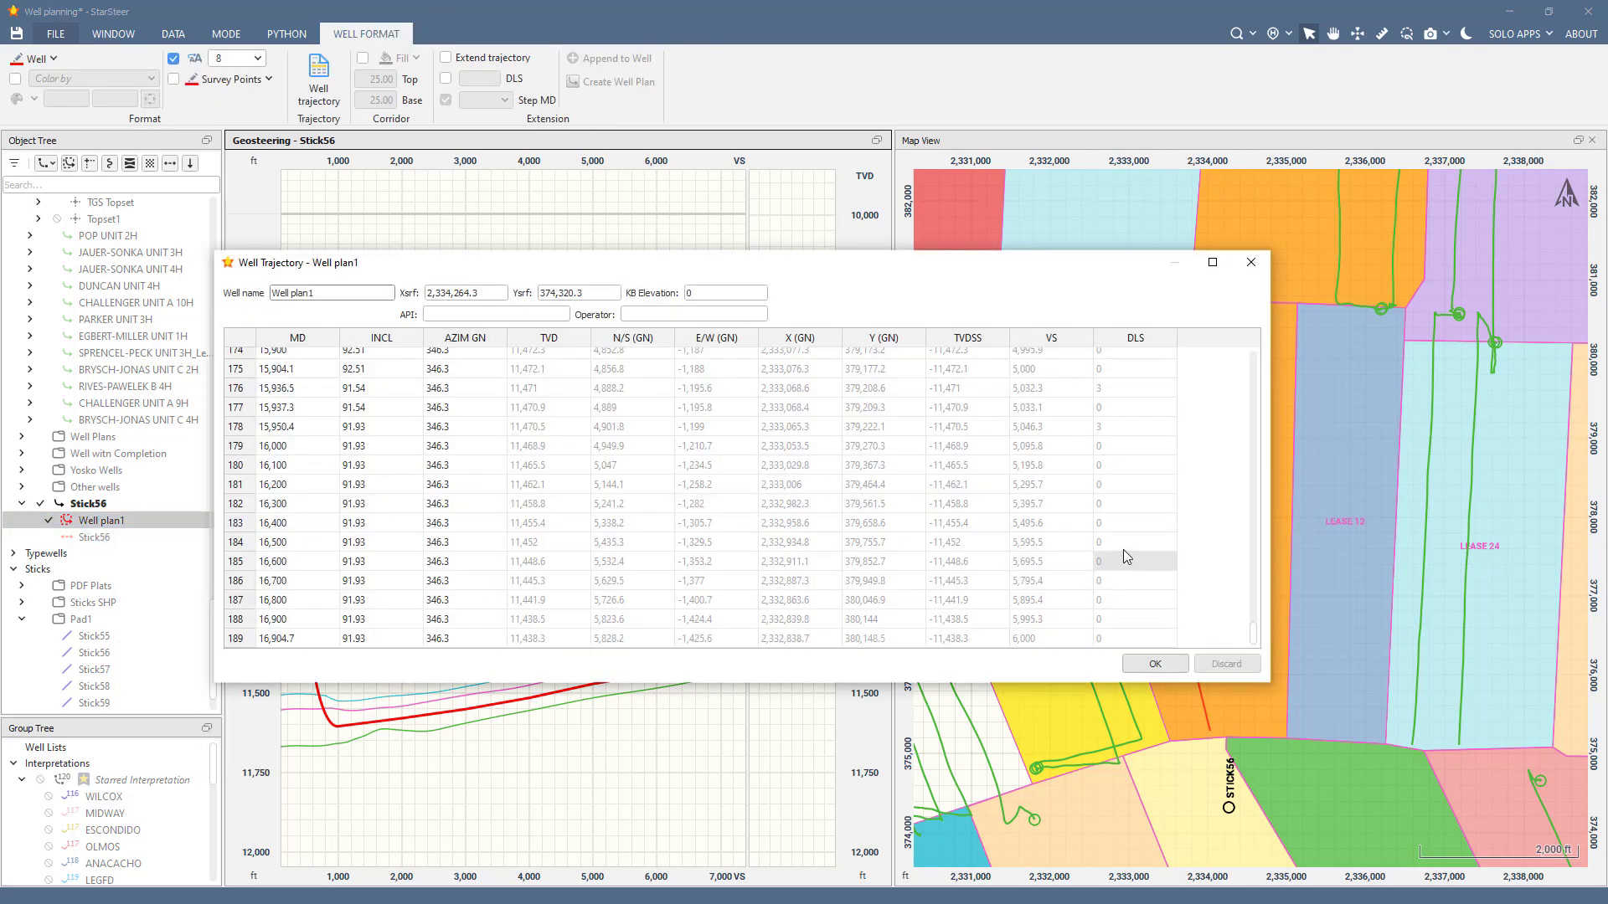
pyautogui.scroll(20, 1126, 557)
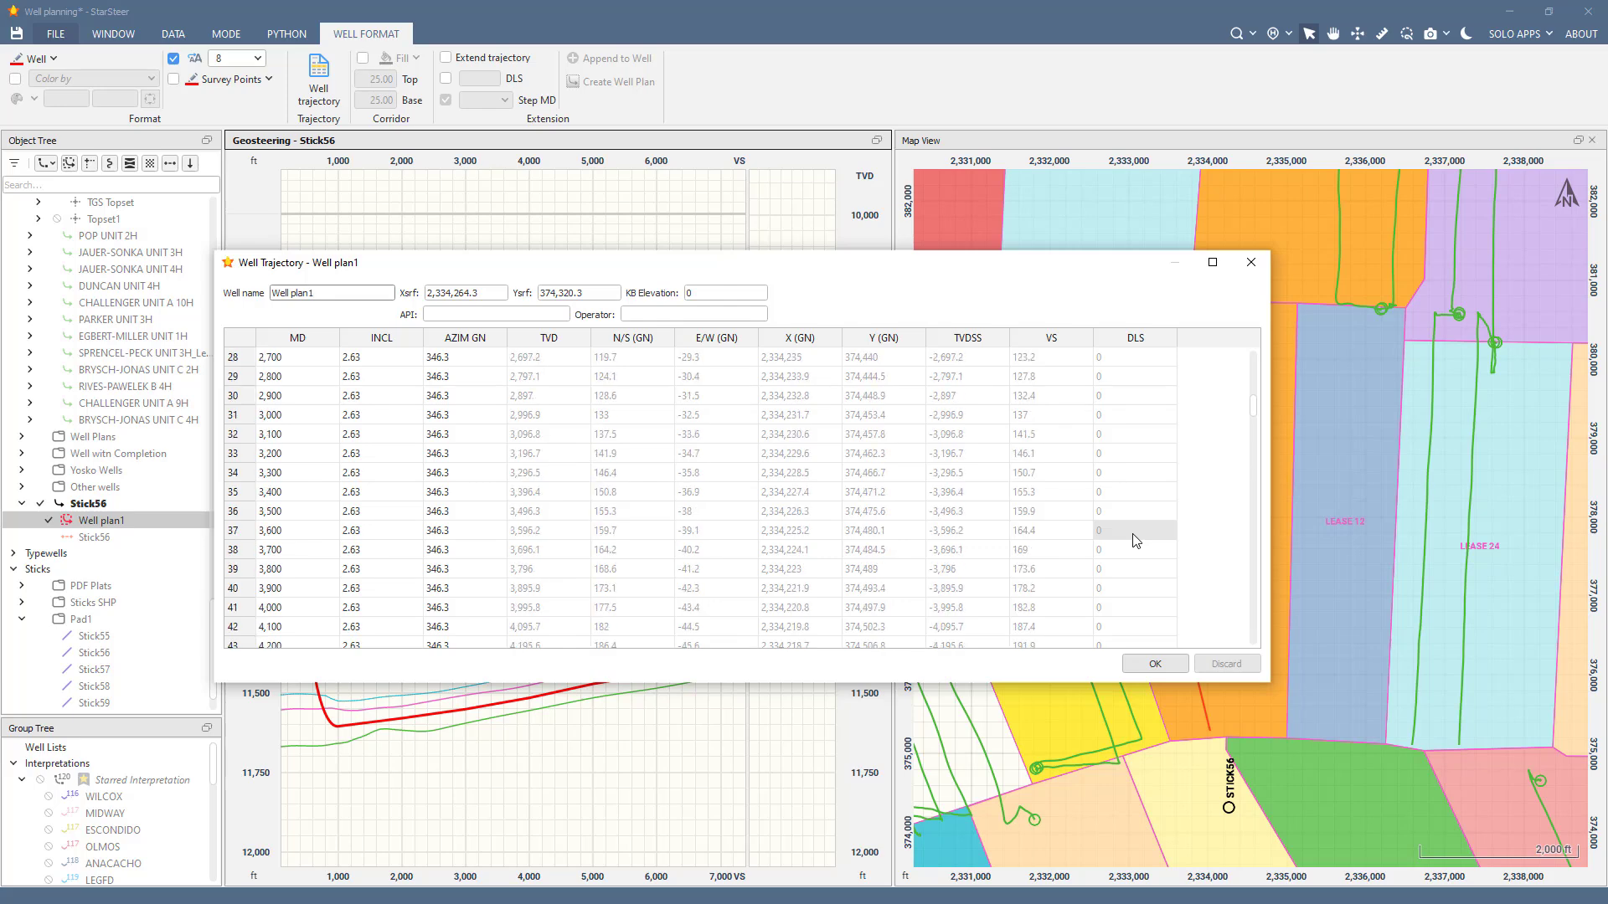
pyautogui.scroll(10, 1135, 540)
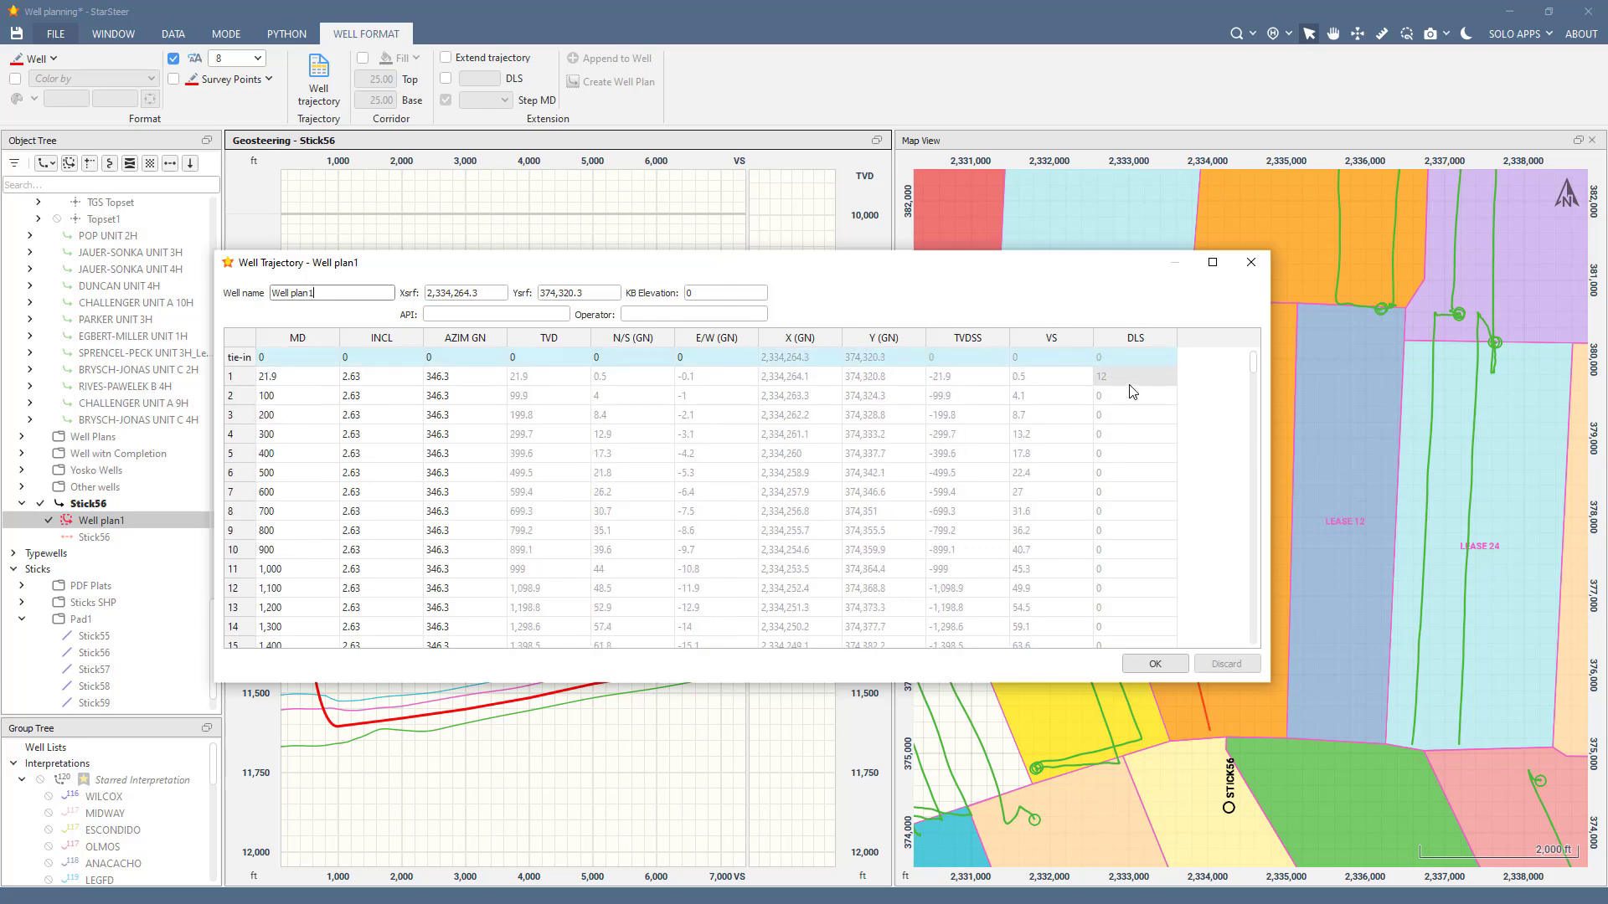
pyautogui.scroll(-20, 1130, 427)
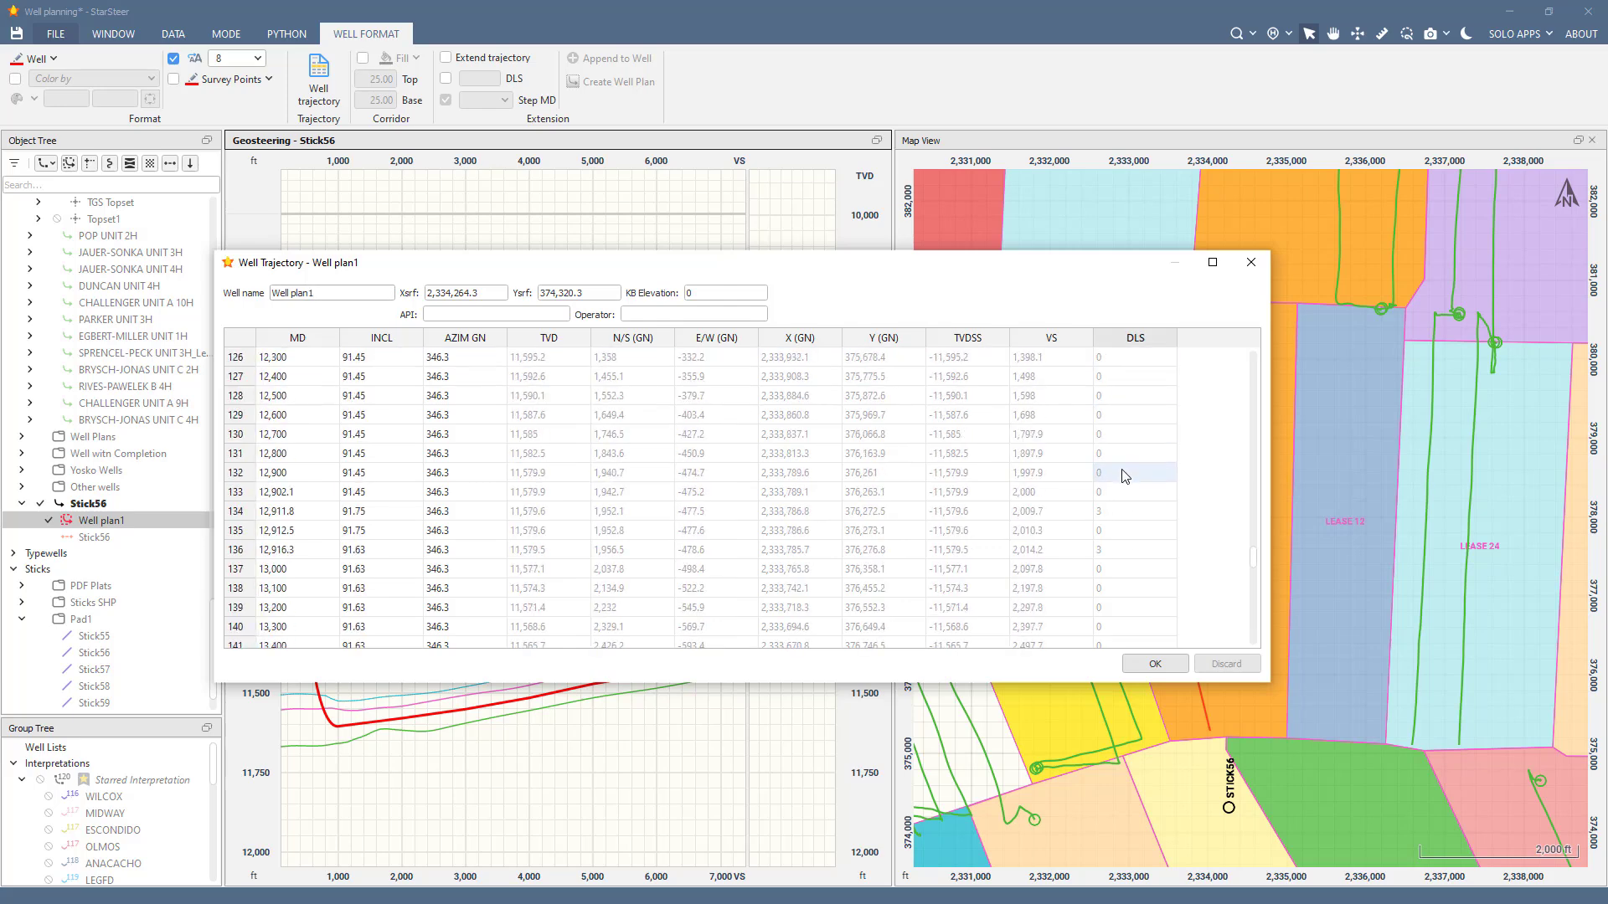
pyautogui.scroll(-13, 1124, 475)
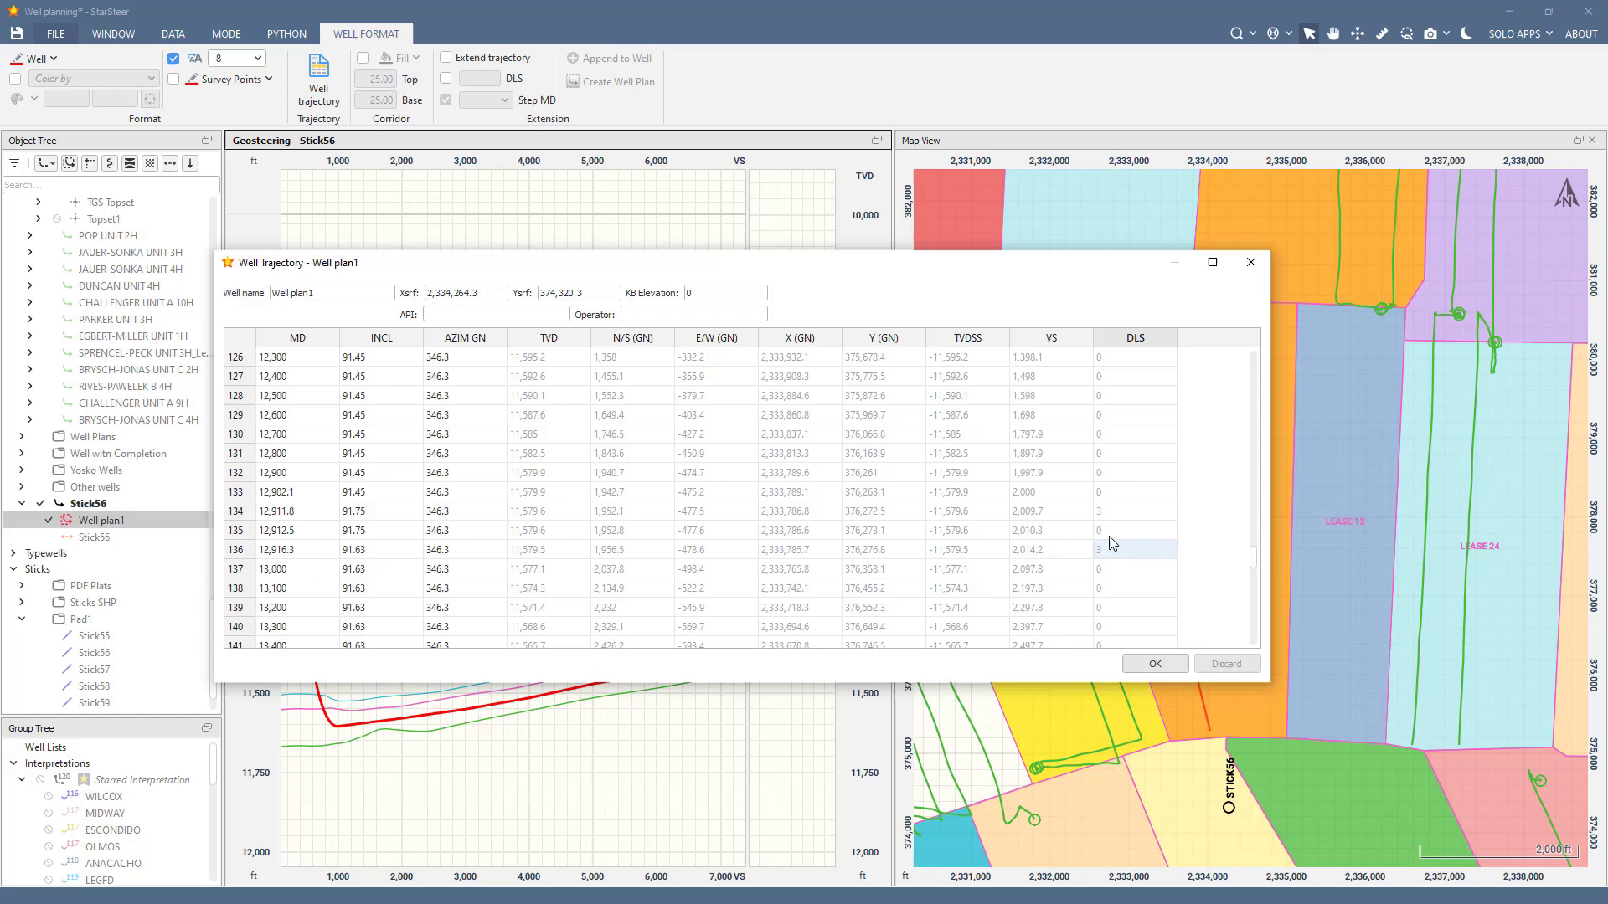
pyautogui.click(1251, 265)
# Step: Examine the waypoints, inclinations and DLS values in the Stick56 target line spreadsheet, and close it
pyautogui.click(117, 537)
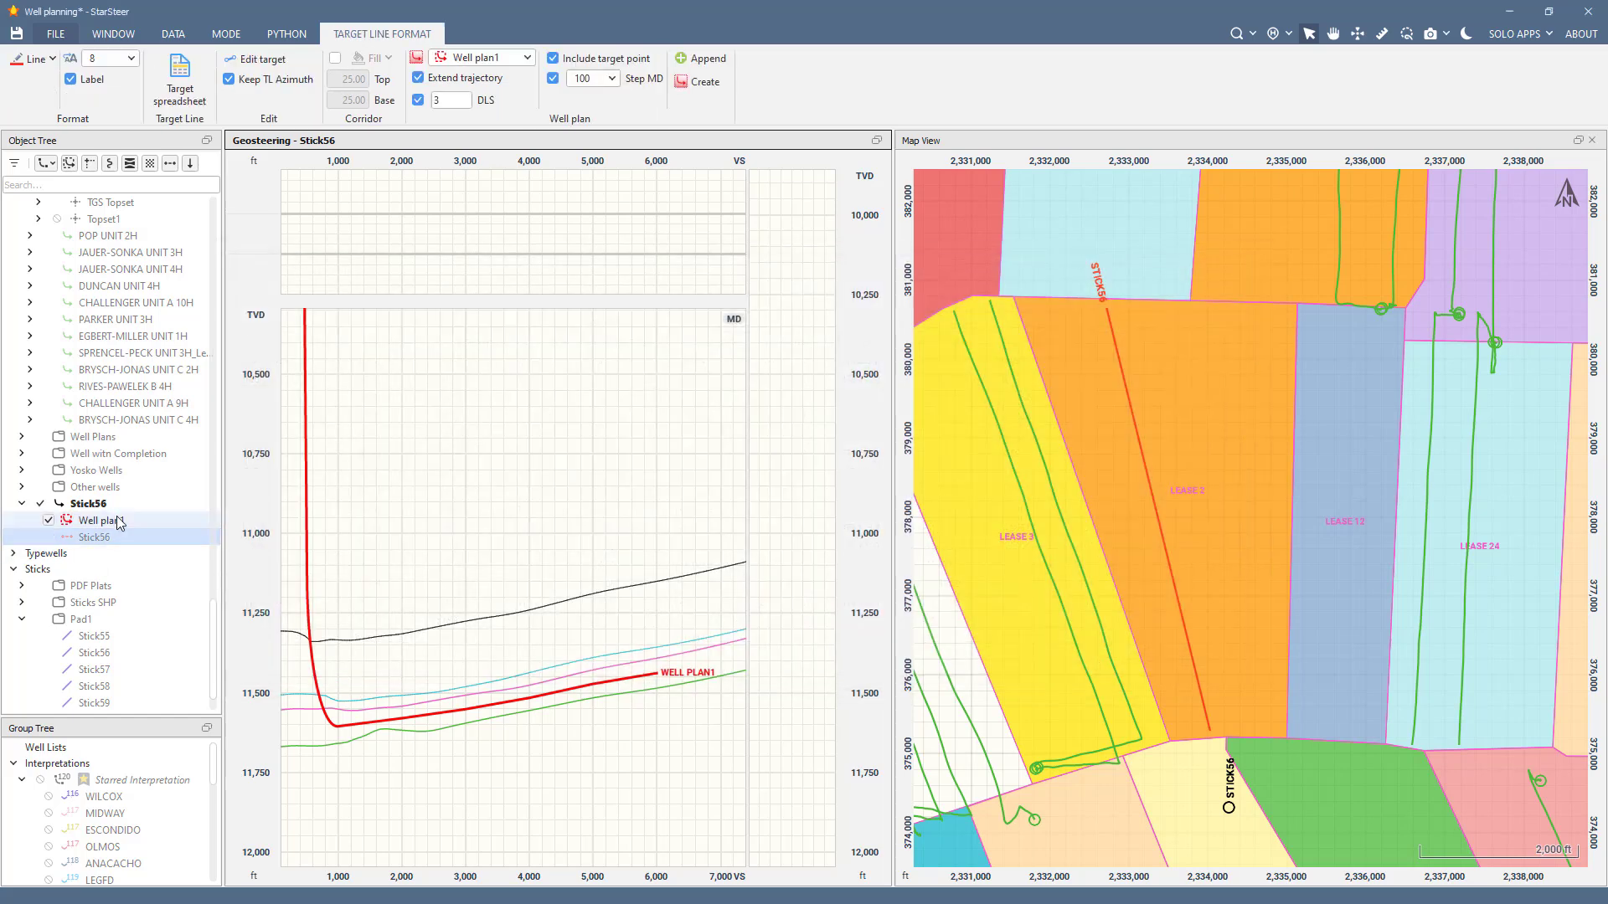
pyautogui.click(117, 520)
pyautogui.click(117, 537)
pyautogui.rightClick(119, 538)
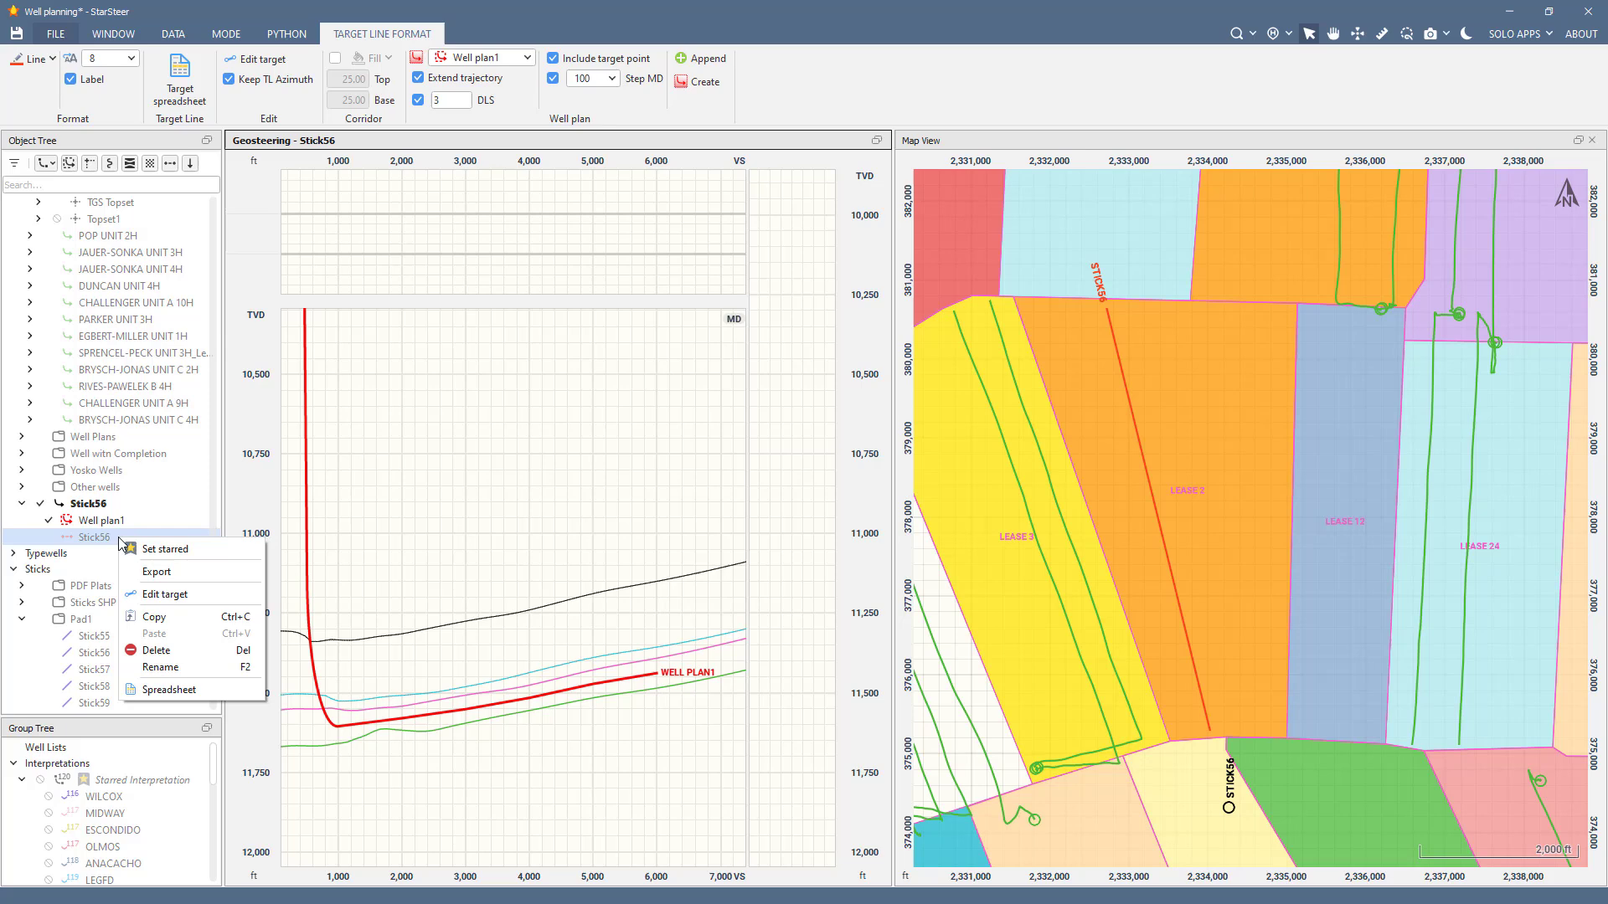
pyautogui.click(199, 695)
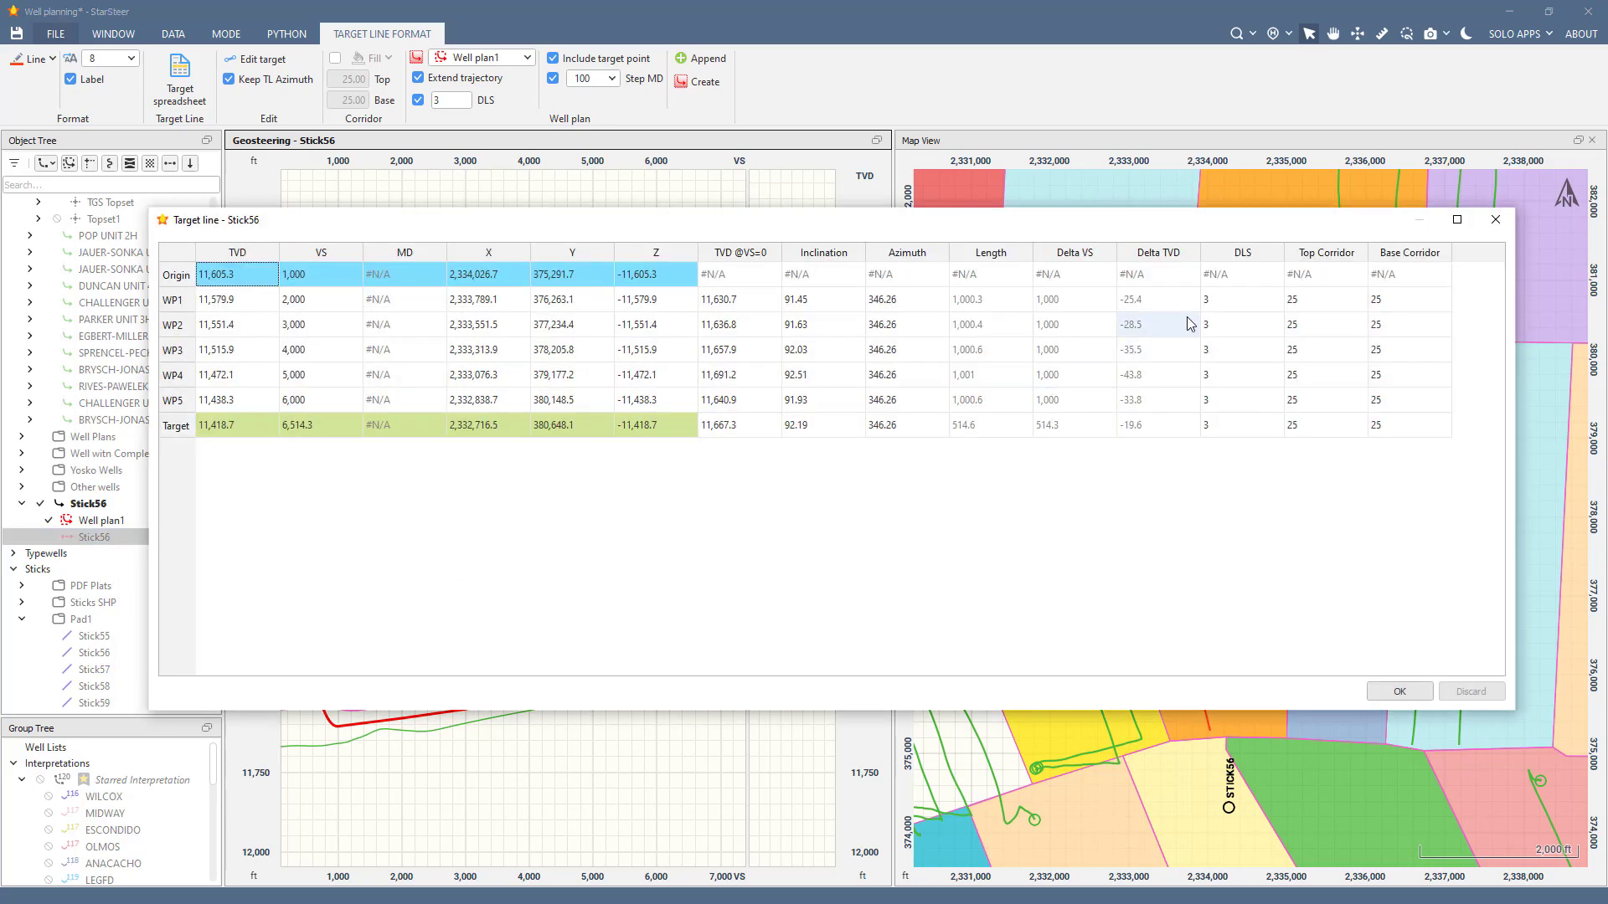
pyautogui.click(1495, 220)
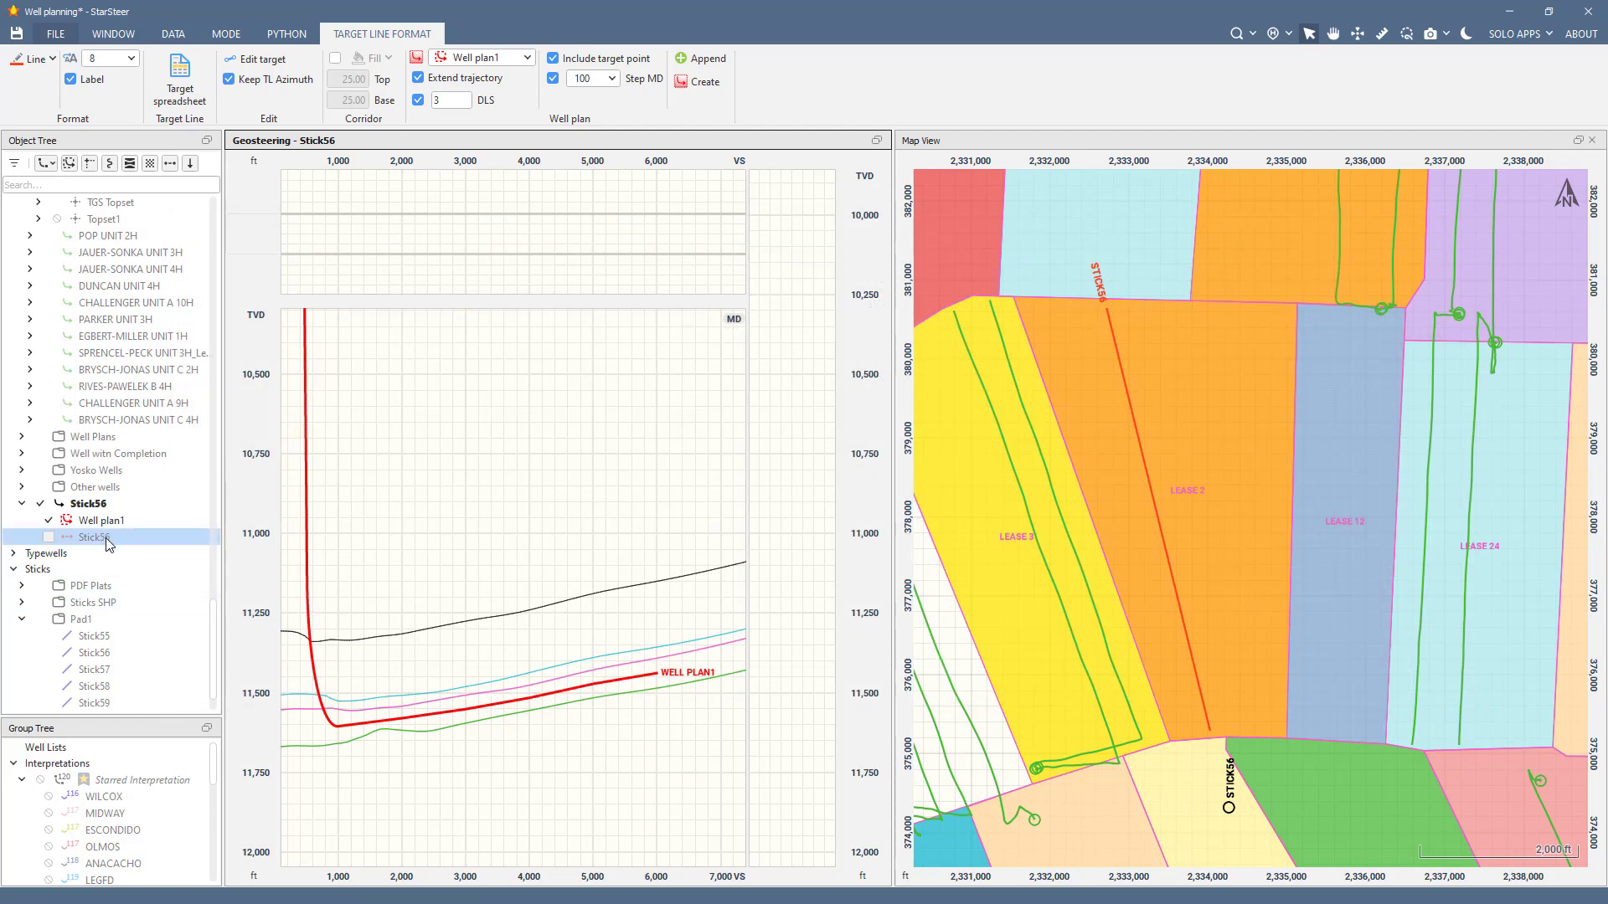
# Step: Create prognosed tops for Well plan1 from the UEGFD, LEGFD and BUDA grids
pyautogui.scroll(-1, 109, 545)
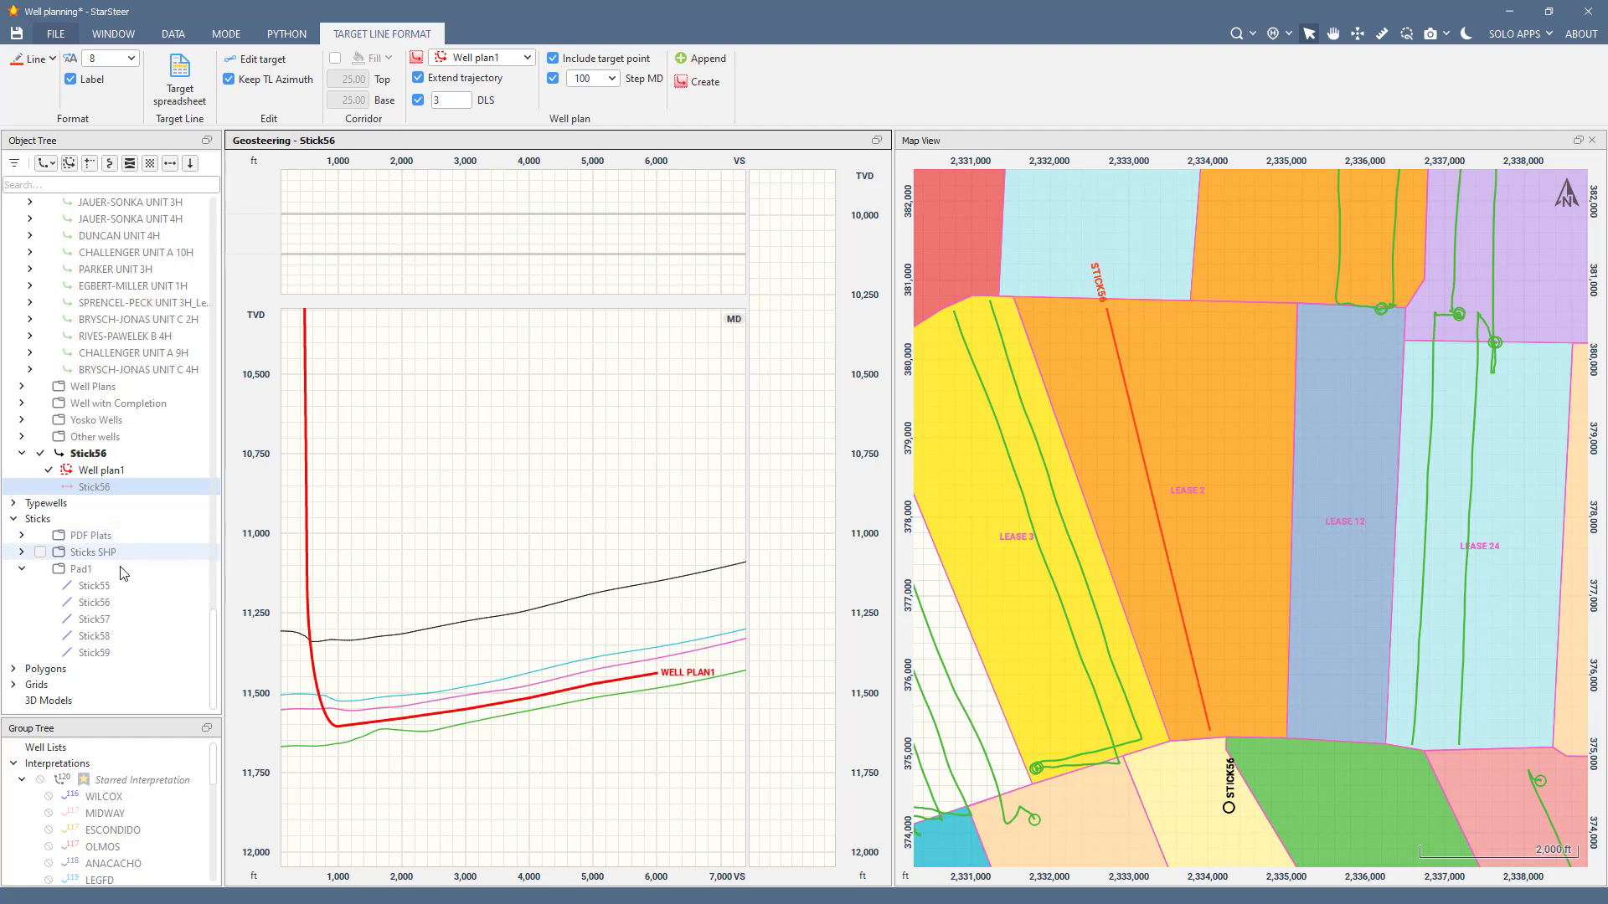
pyautogui.click(13, 685)
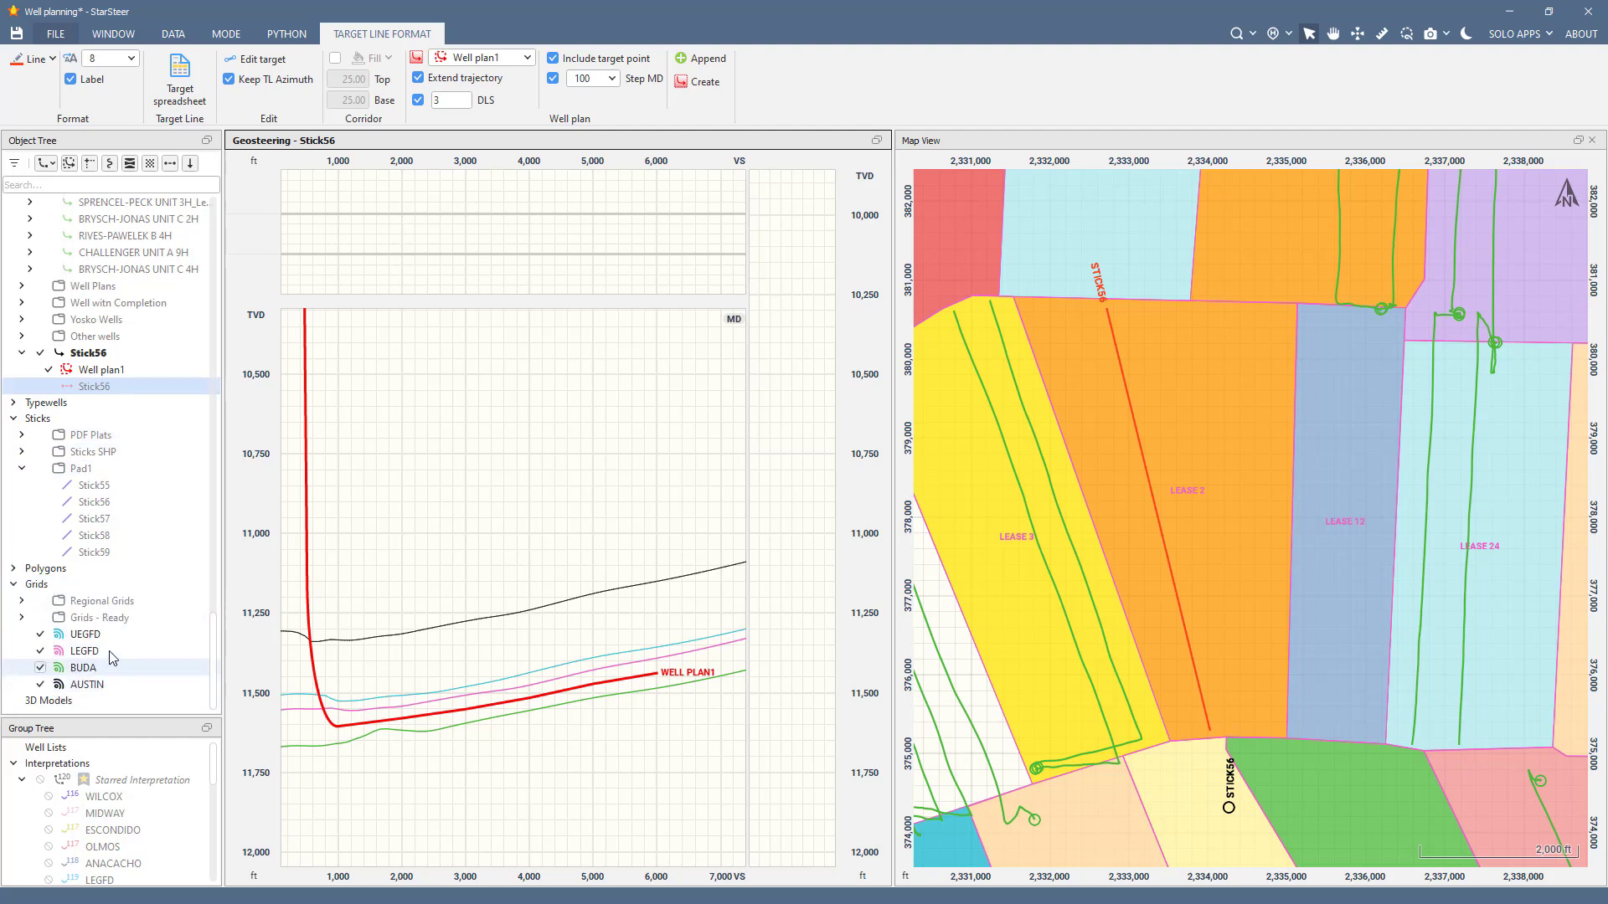
pyautogui.click(113, 635)
pyautogui.keyDown('shift'); pyautogui.click(113, 669); pyautogui.keyUp('shift')
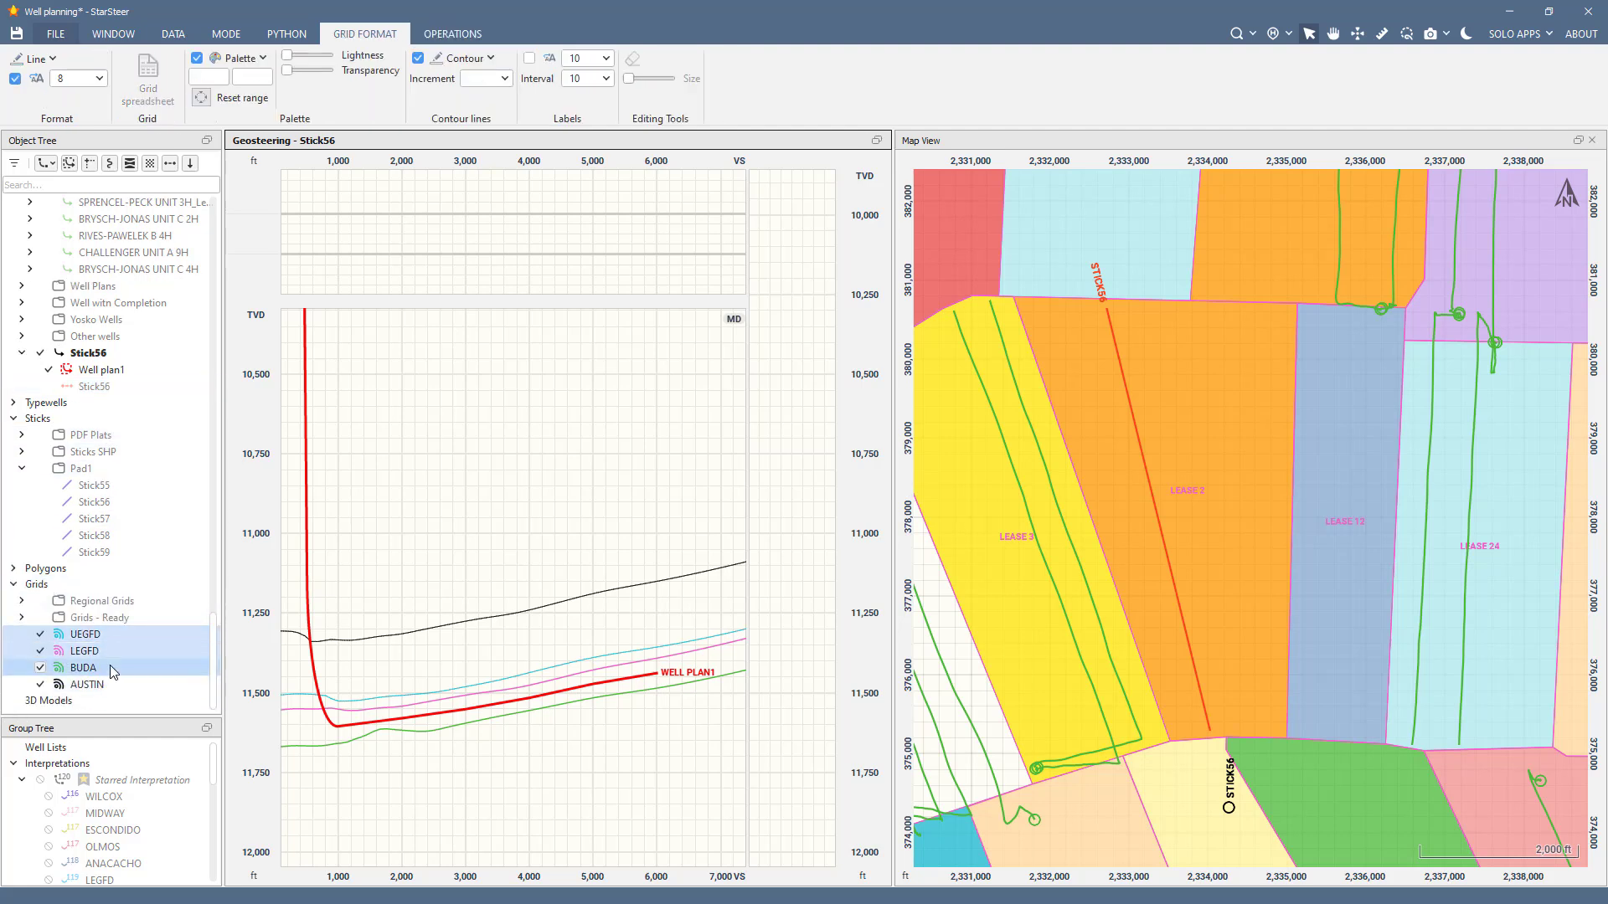
pyautogui.click(452, 34)
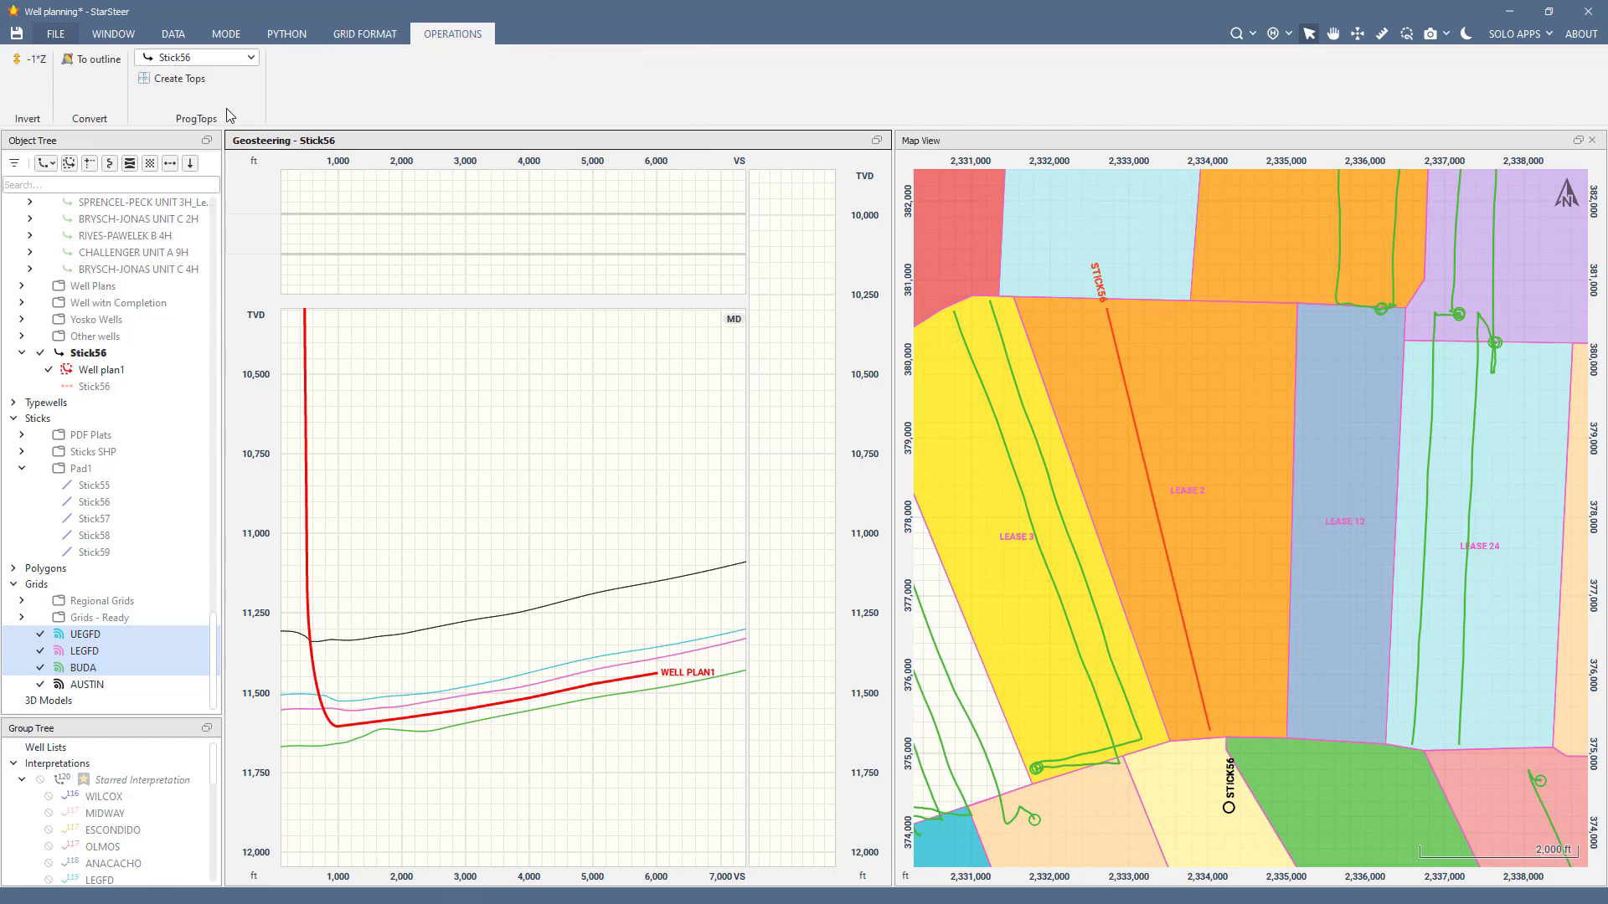
pyautogui.click(216, 58)
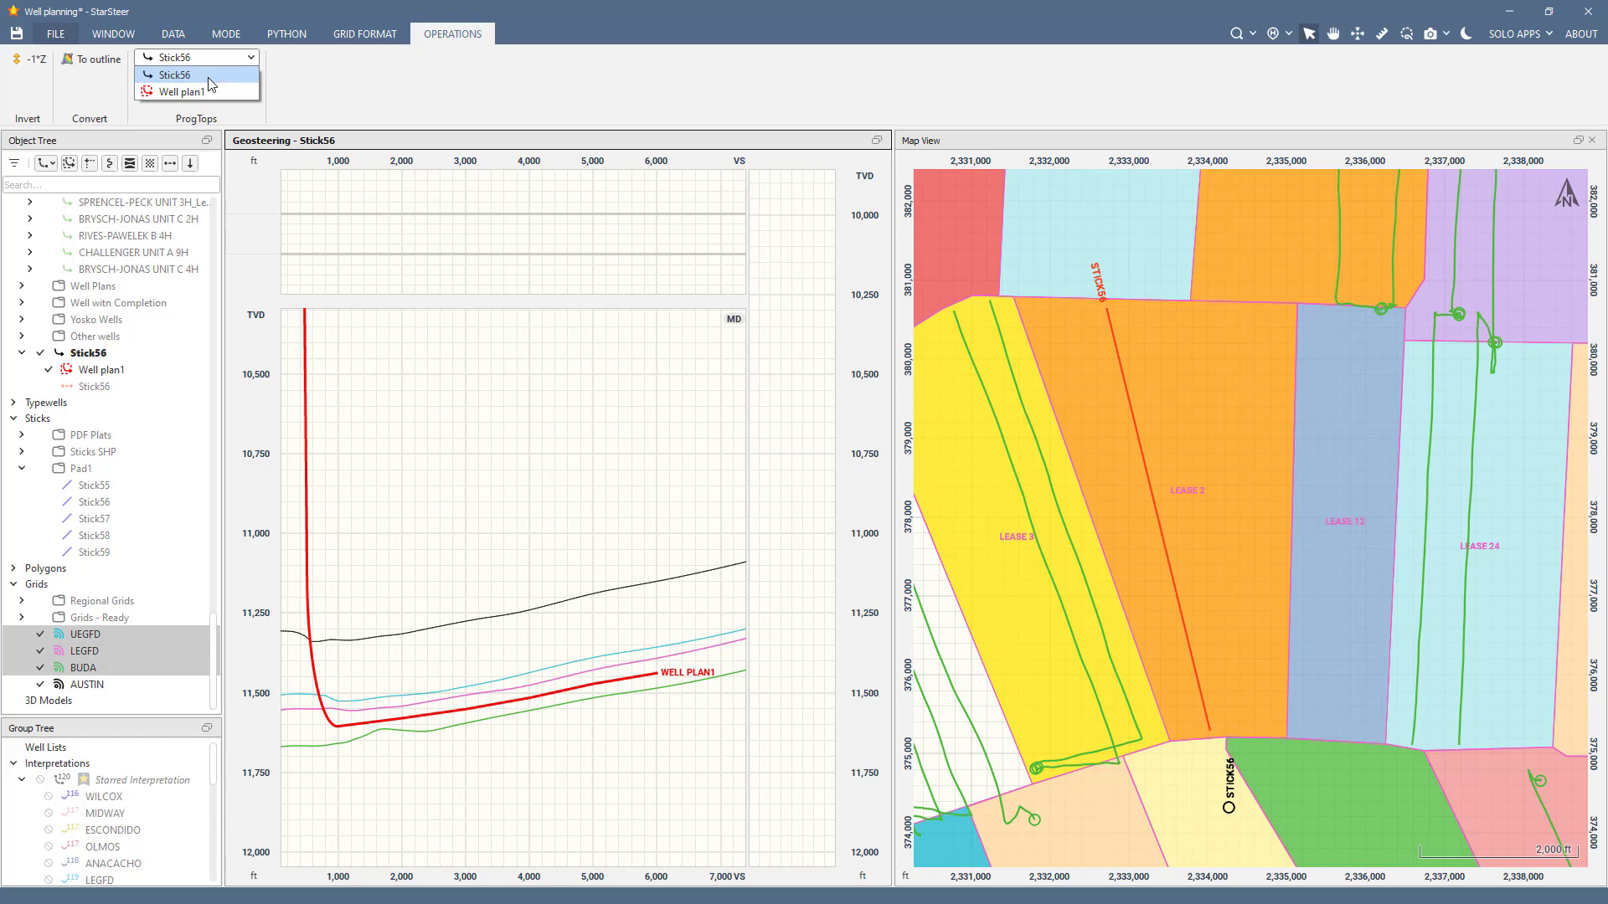
pyautogui.click(201, 92)
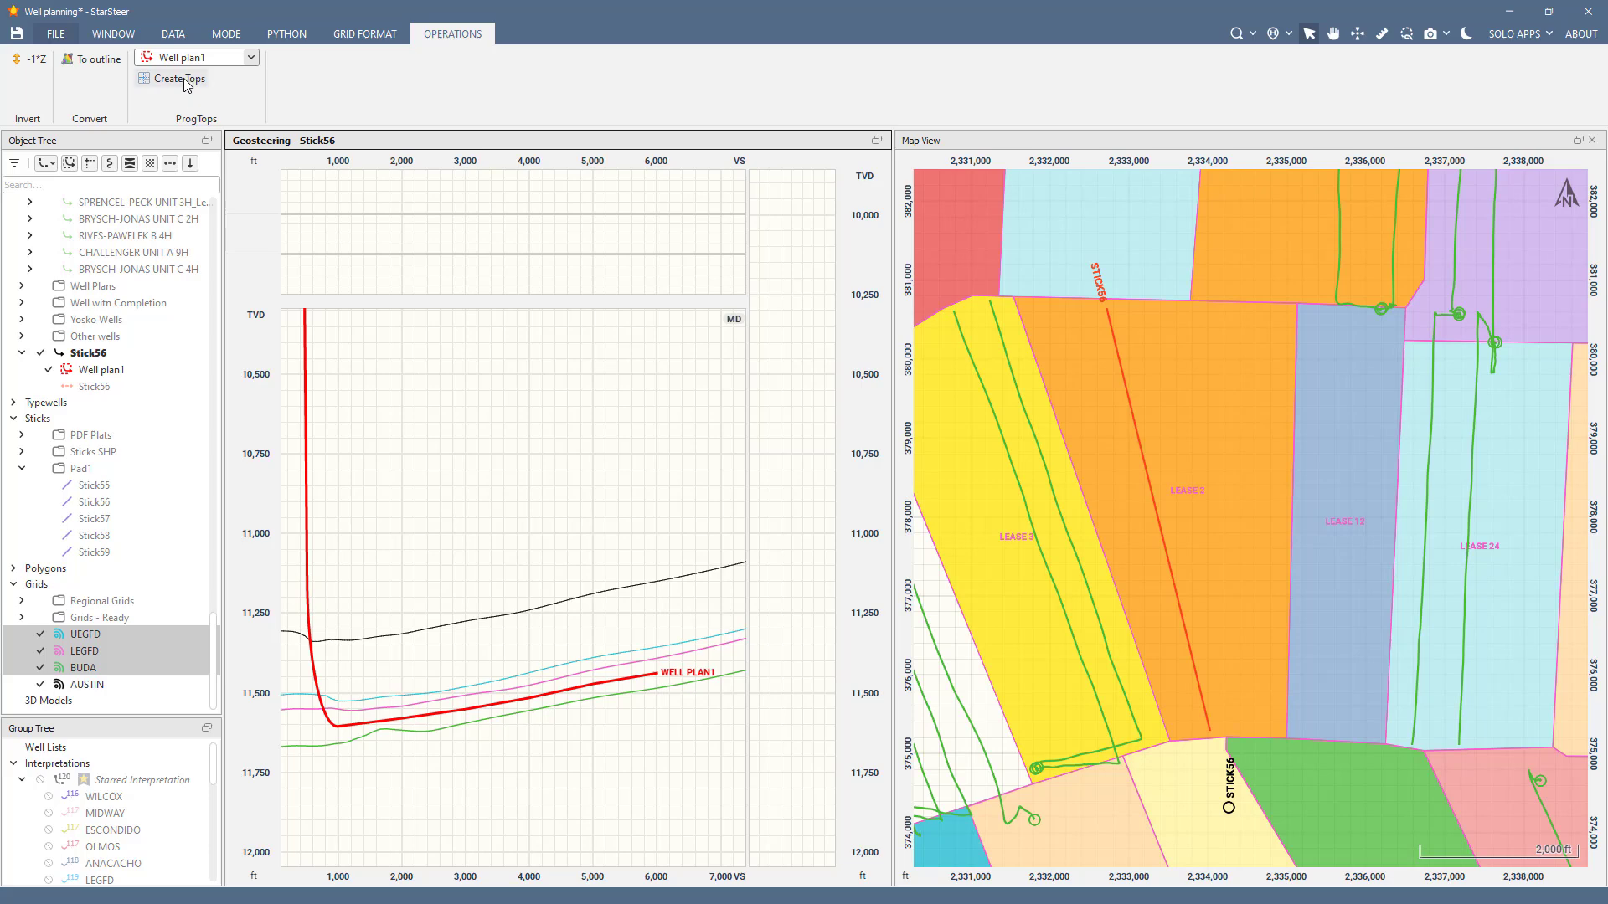
pyautogui.click(185, 80)
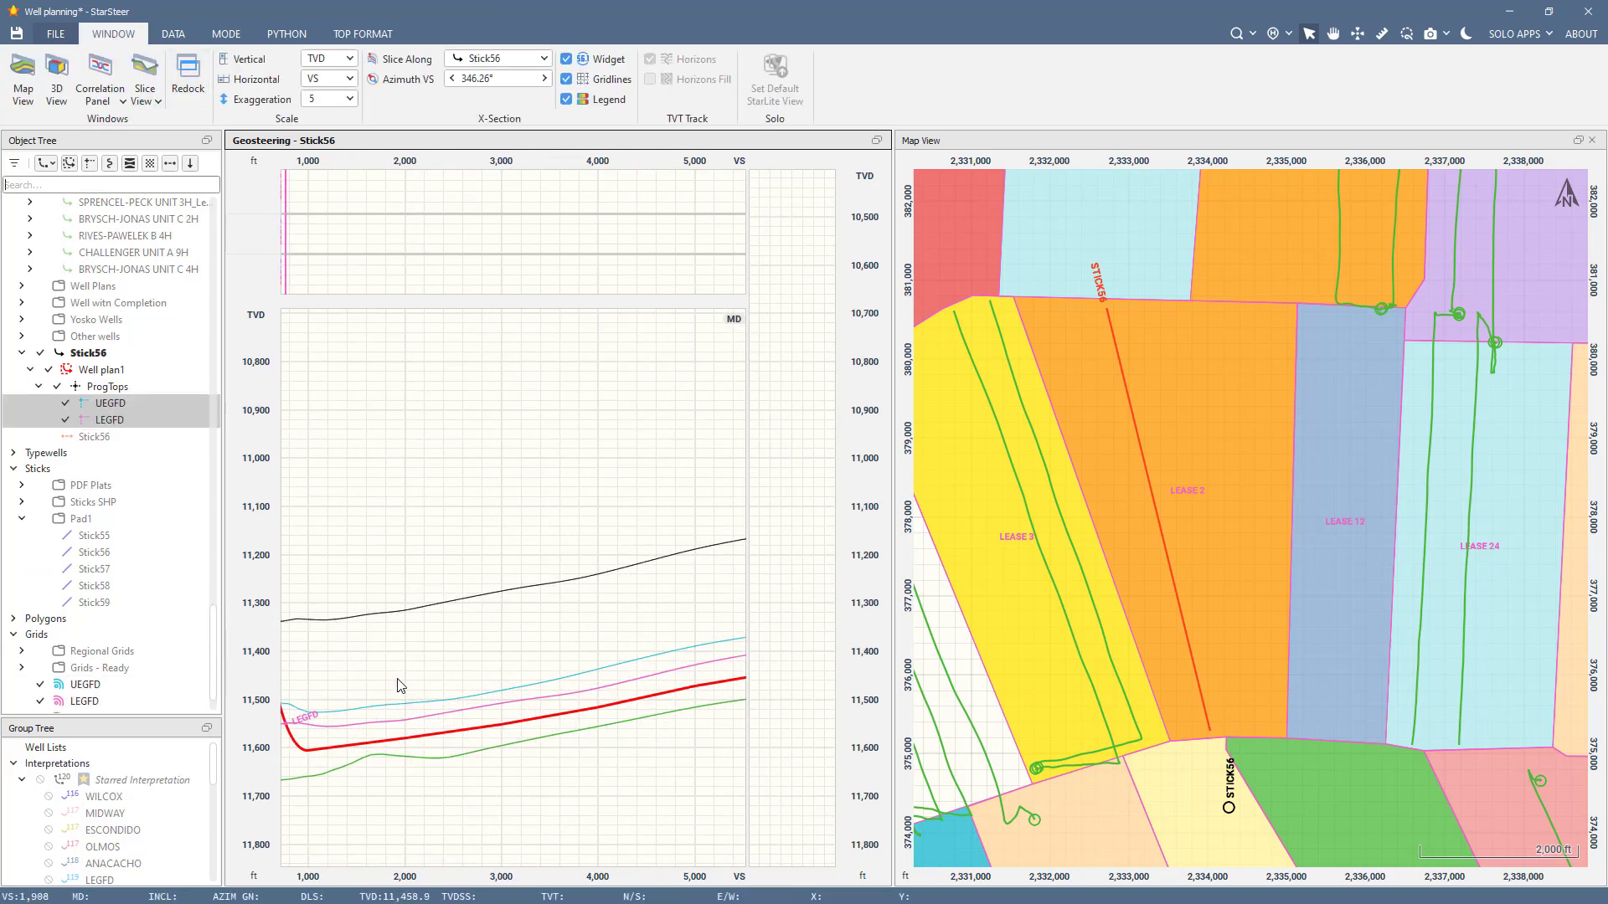
# Step: Inspect the ProgTops along Well plan1 in the cross-section and their depths in the topset spreadsheet, and close it
pyautogui.scroll(3, 565, 636)
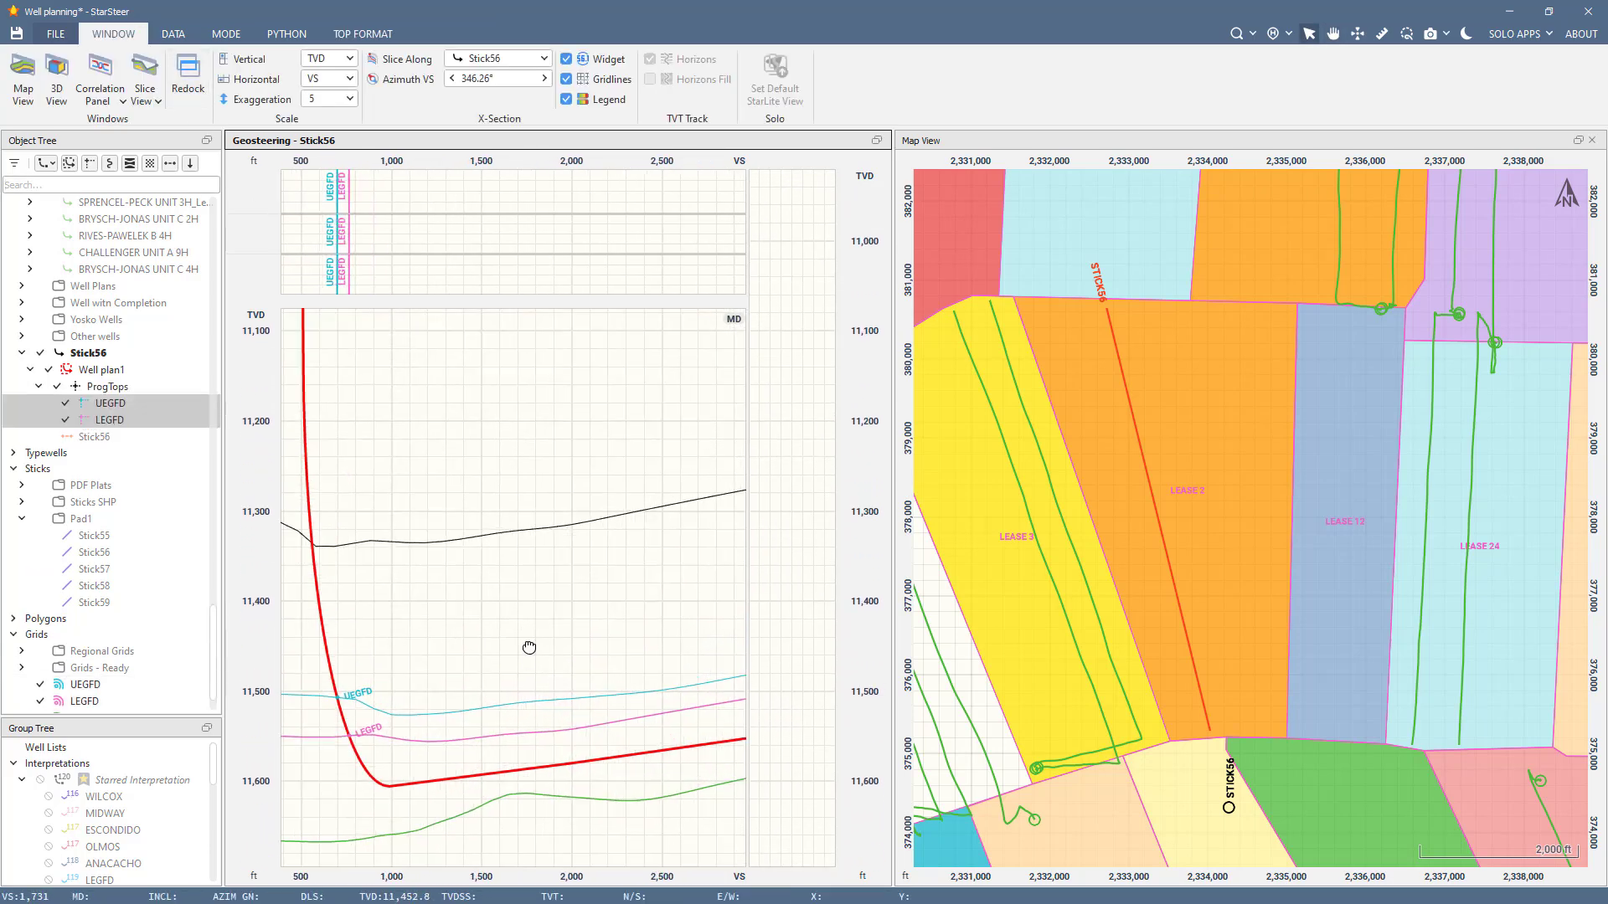
pyautogui.scroll(2, 528, 650)
pyautogui.click(132, 388)
pyautogui.rightClick(141, 388)
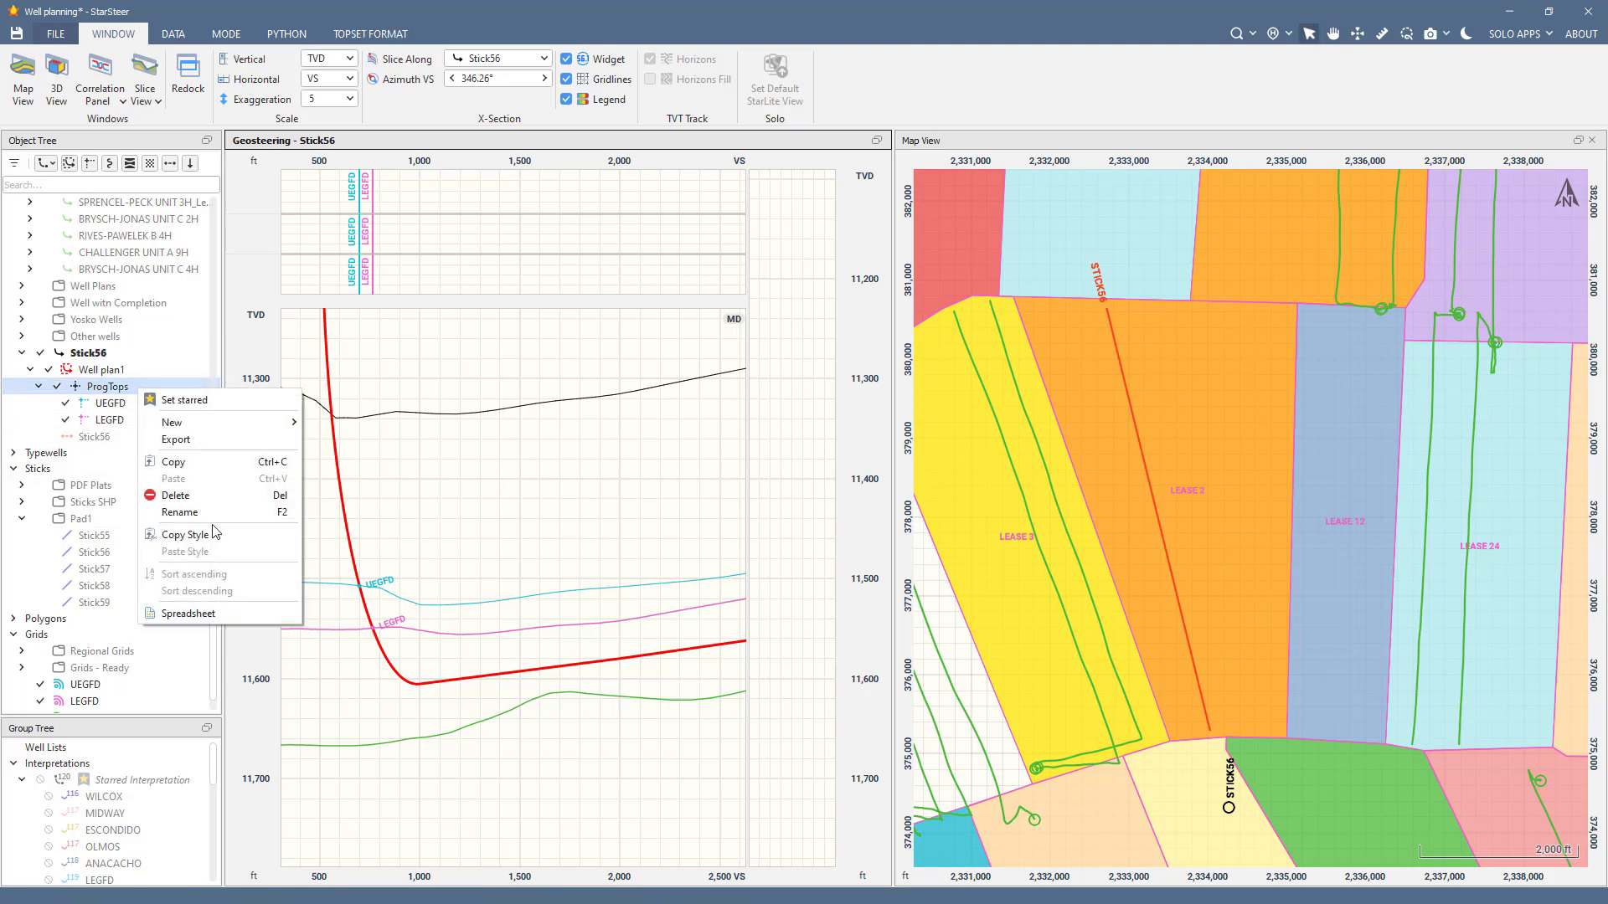
pyautogui.click(210, 610)
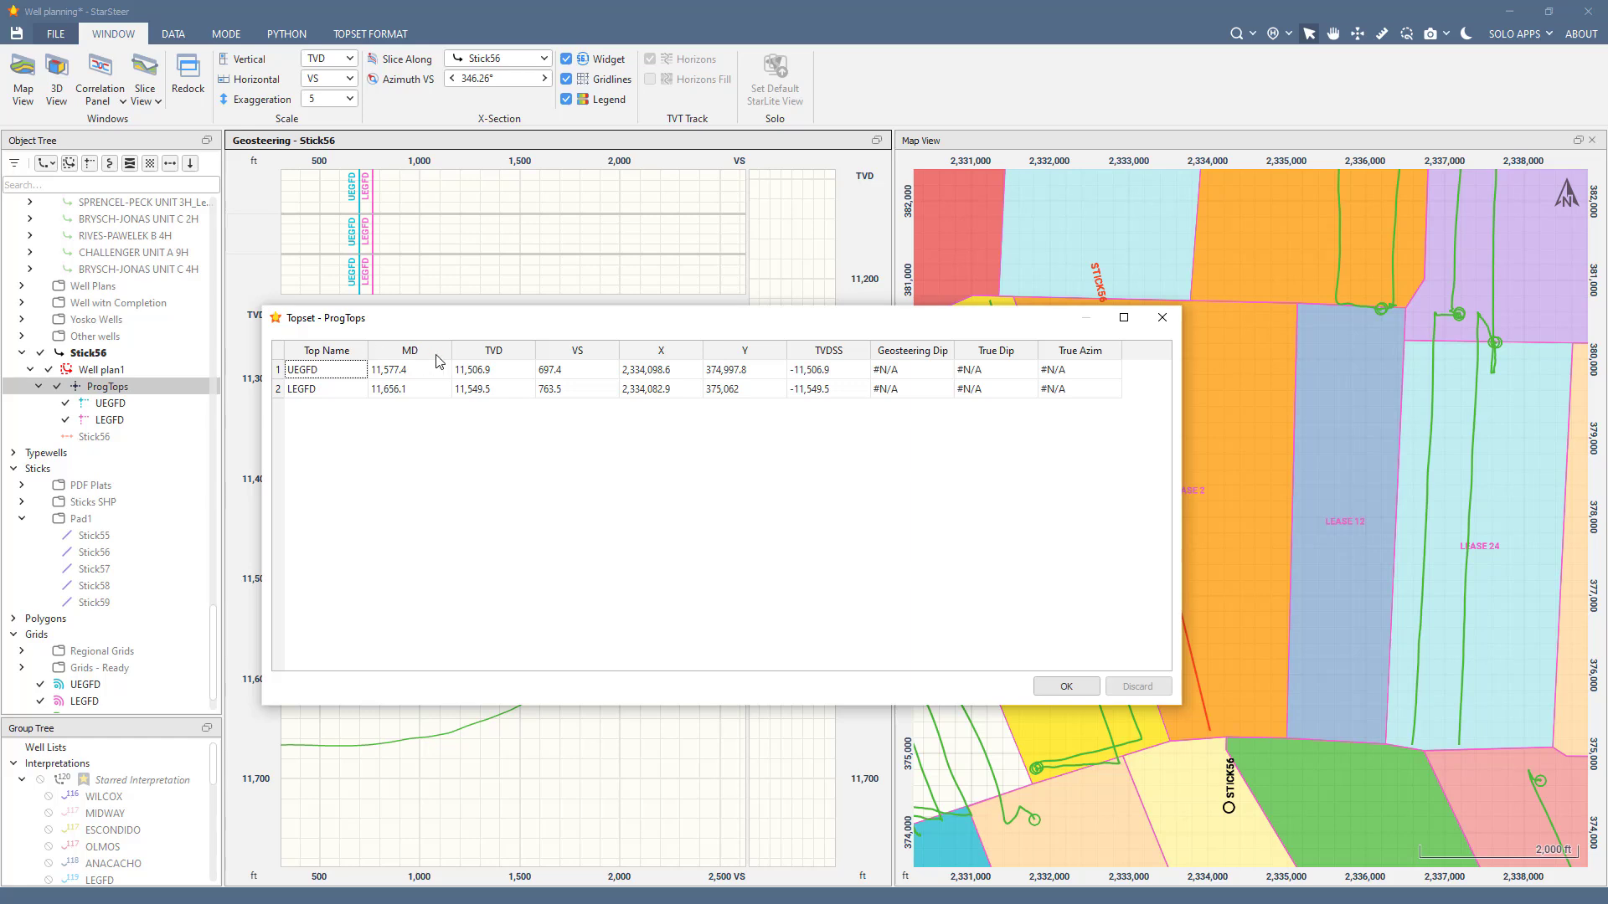
pyautogui.click(1159, 319)
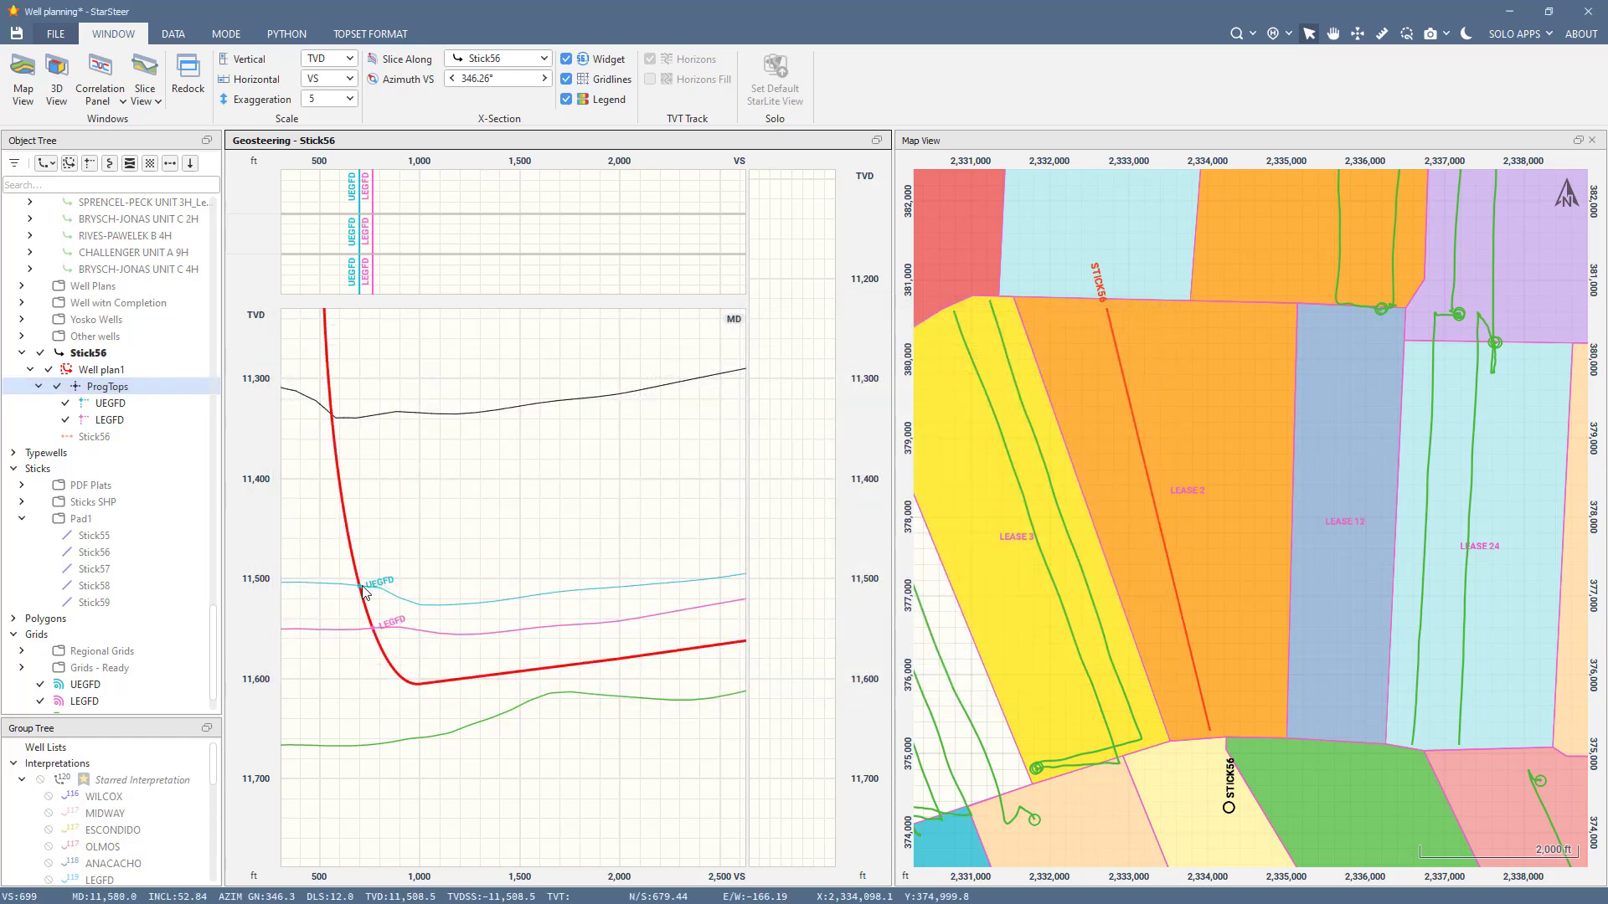